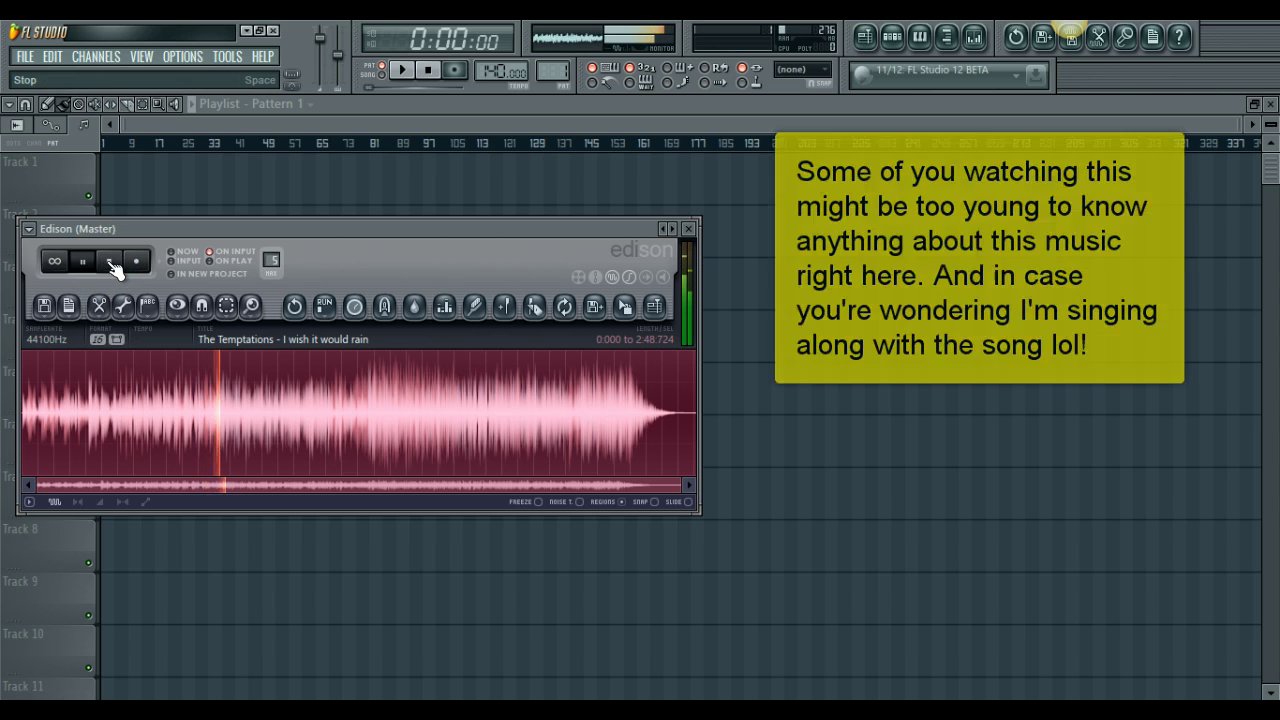
# - Stop playback, enable looping, and place a marker on the song's first audible hit at 0:403
pyautogui.click(112, 266)
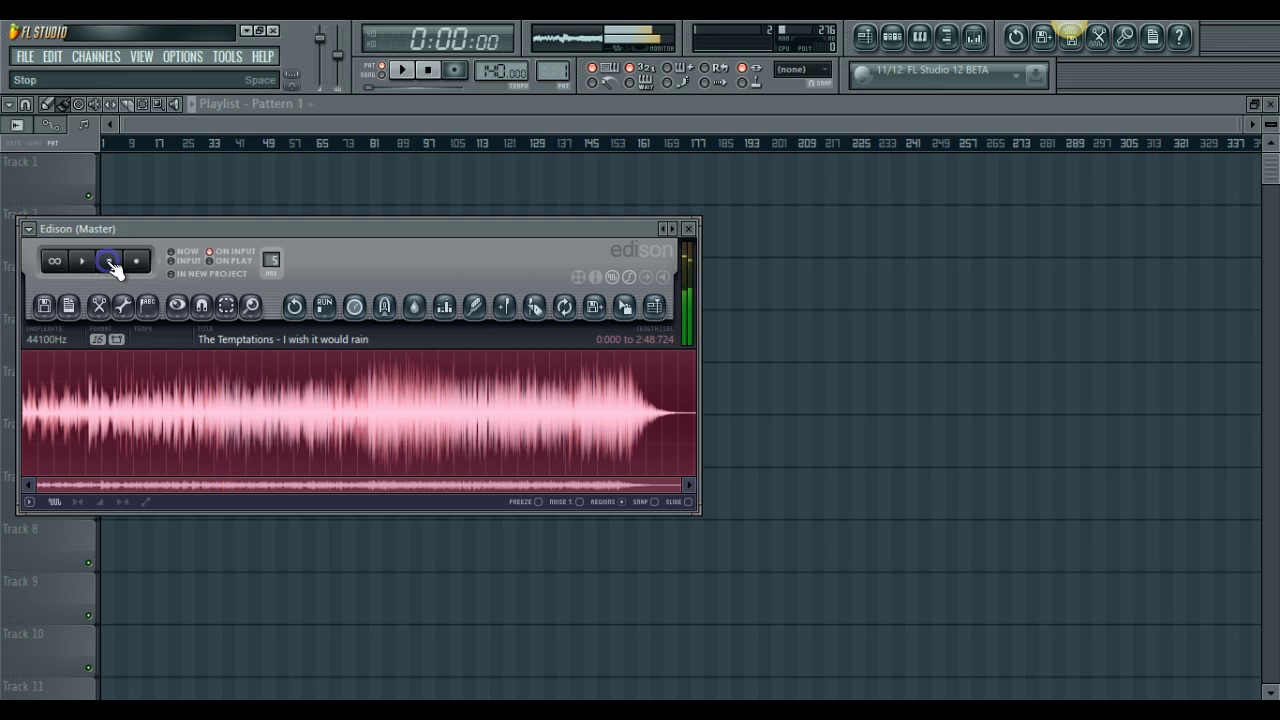
pyautogui.click(55, 261)
pyautogui.scroll(8, 198, 302)
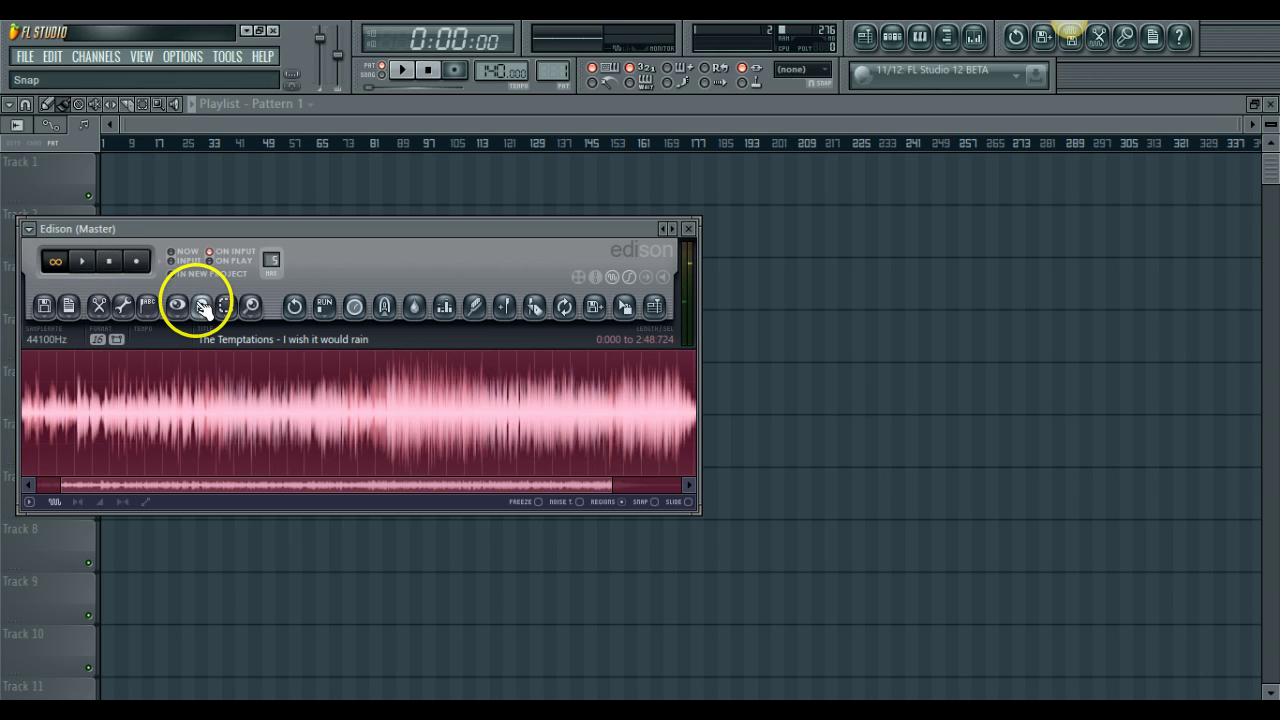
pyautogui.moveTo(201, 304); pyautogui.dragTo(201, 304)
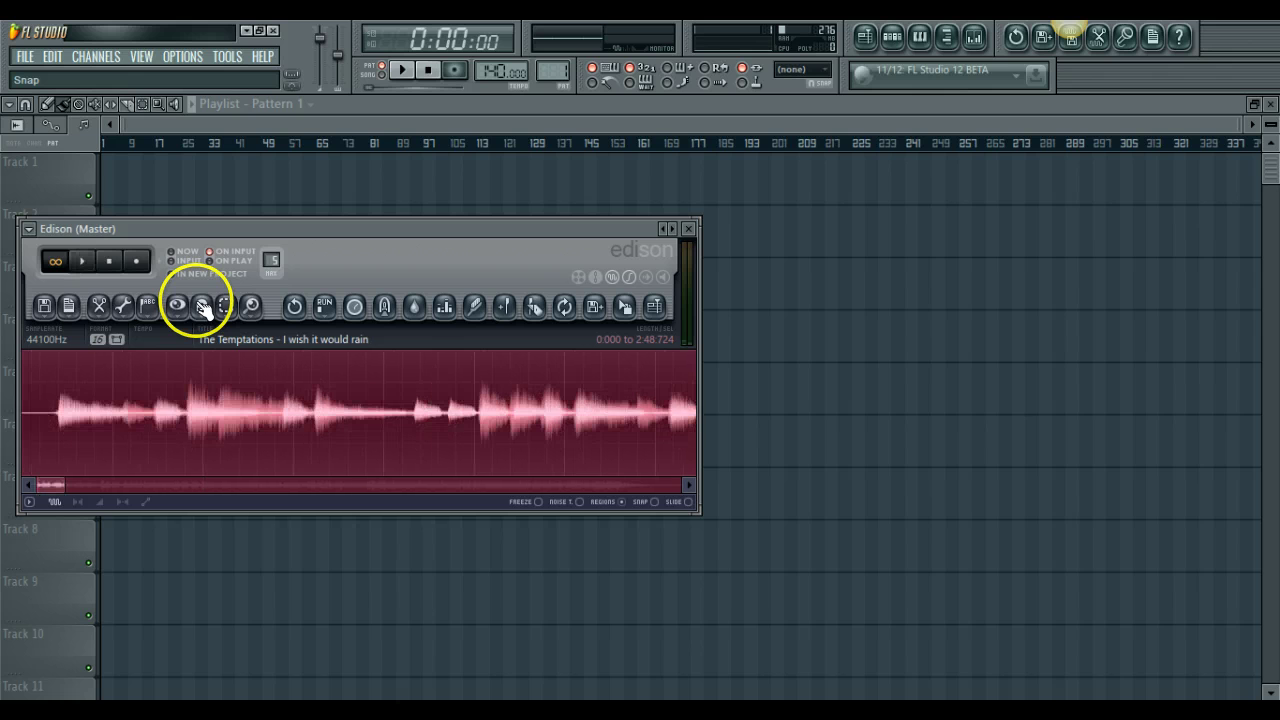
pyautogui.click(505, 308)
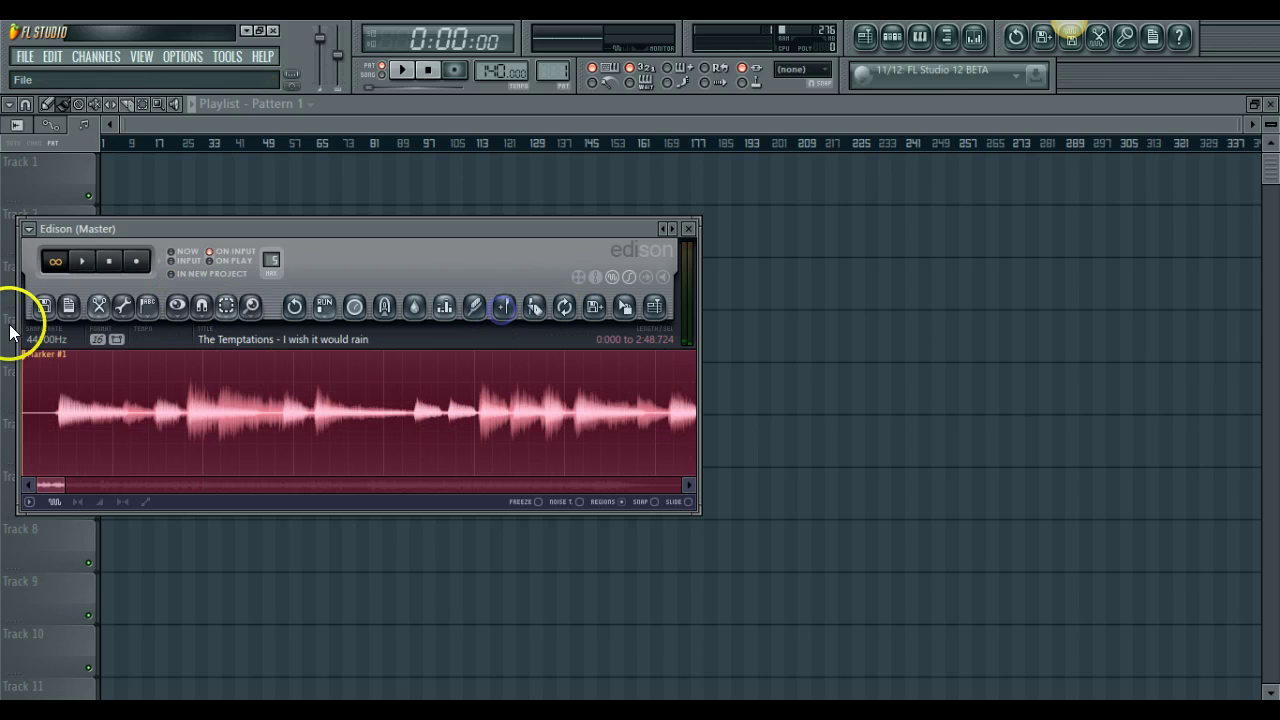
pyautogui.moveTo(47, 365); pyautogui.dragTo(83, 365)
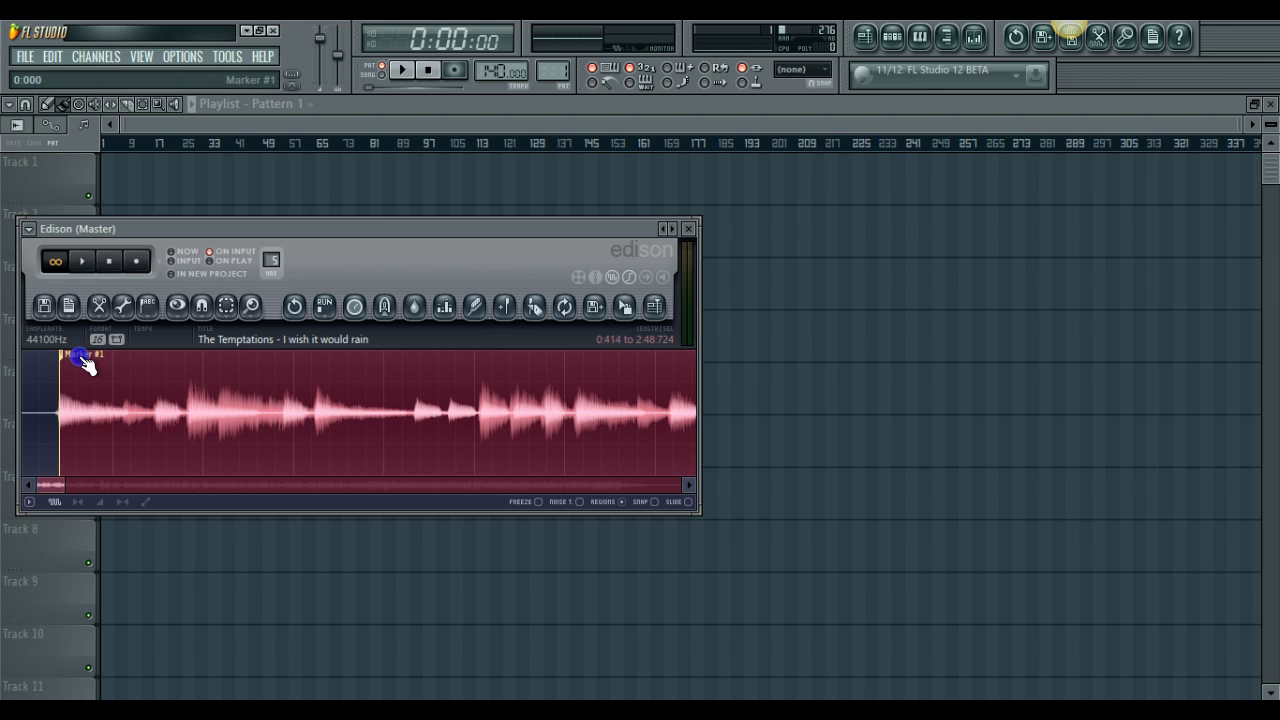
# - Play the song from the first marker and add a second marker at 6:099
pyautogui.press('space')
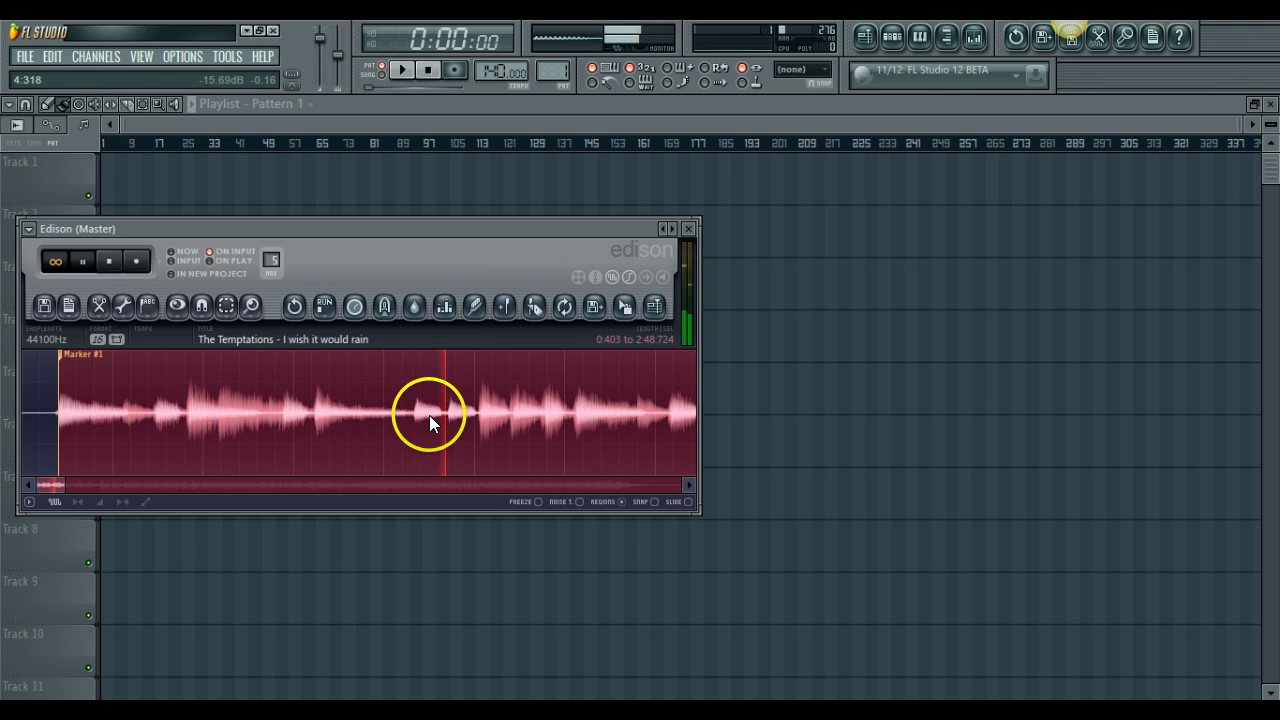
pyautogui.scroll(3, 568, 406)
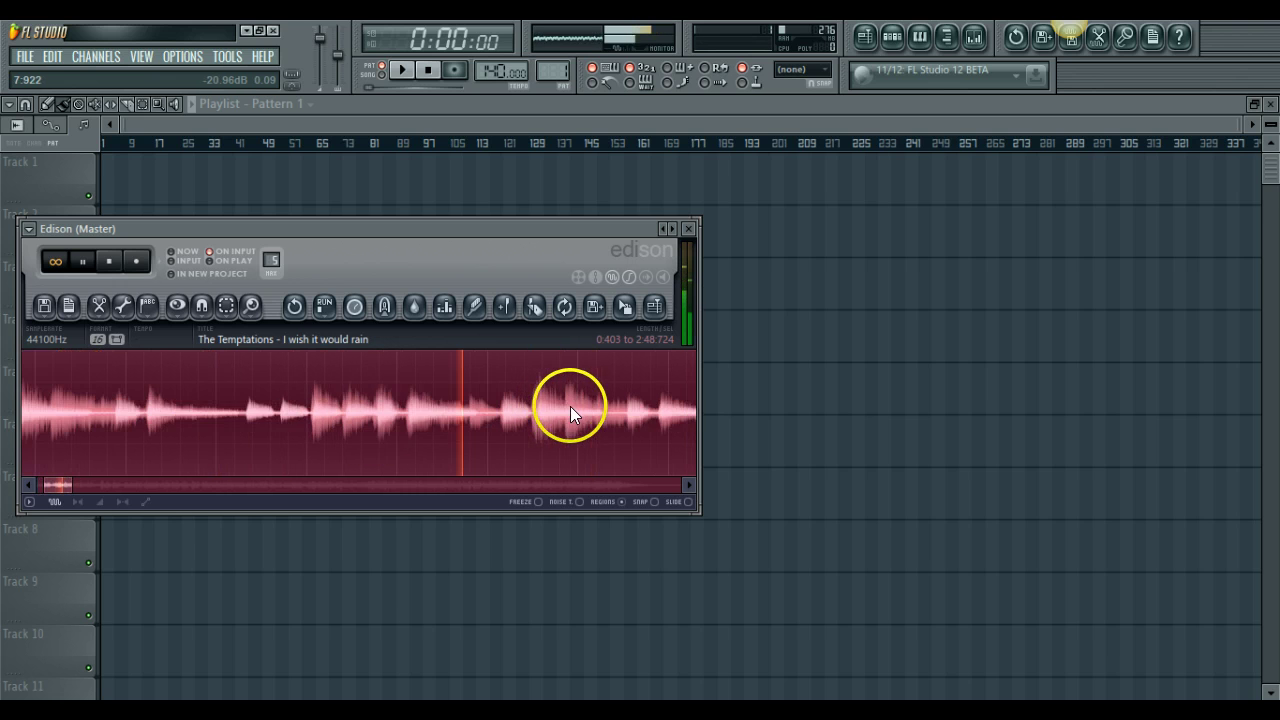
pyautogui.click(403, 404)
pyautogui.click(504, 308)
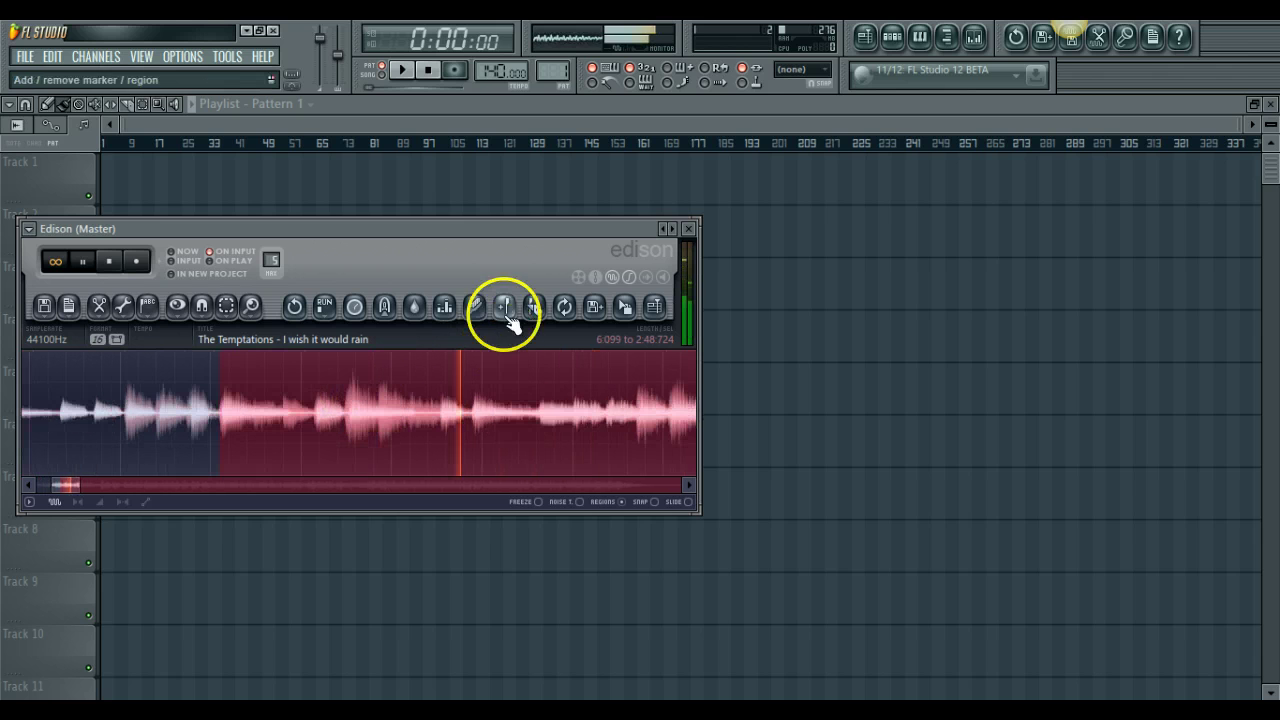
# - Audition the regions before and after the second marker
pyautogui.press('Left')
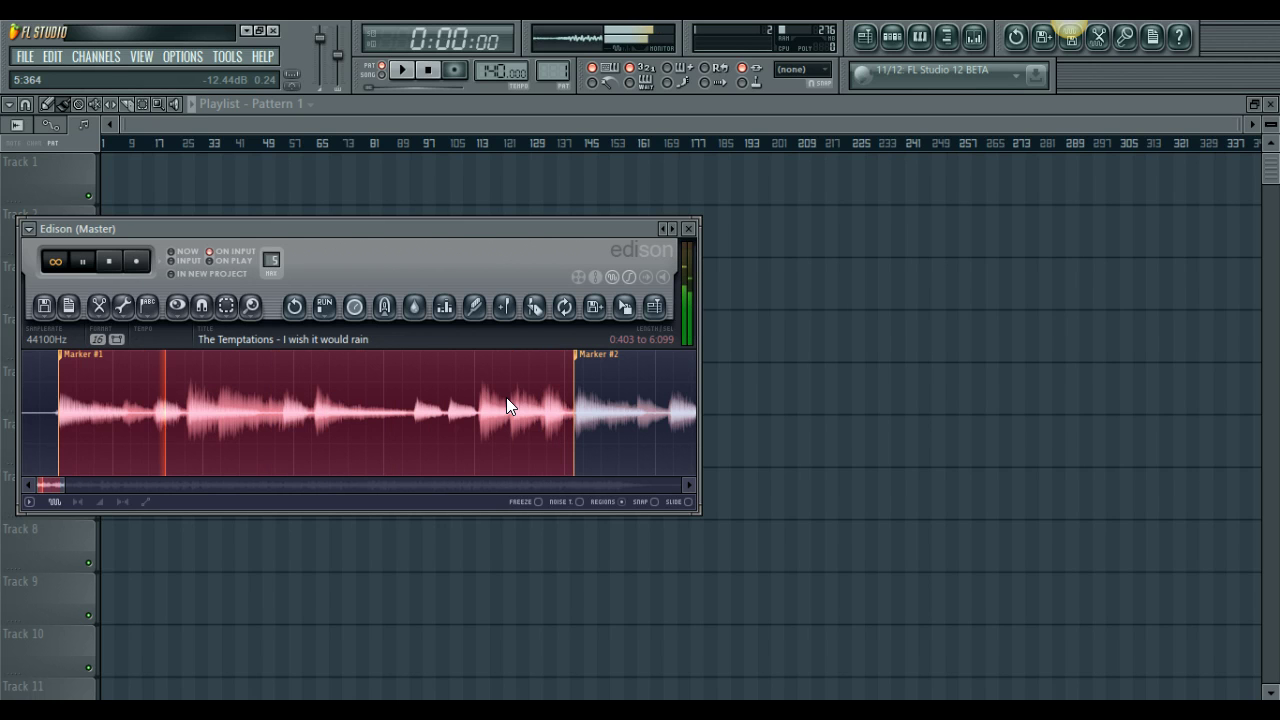
pyautogui.press('space')
pyautogui.press('Right')
pyautogui.press('space')
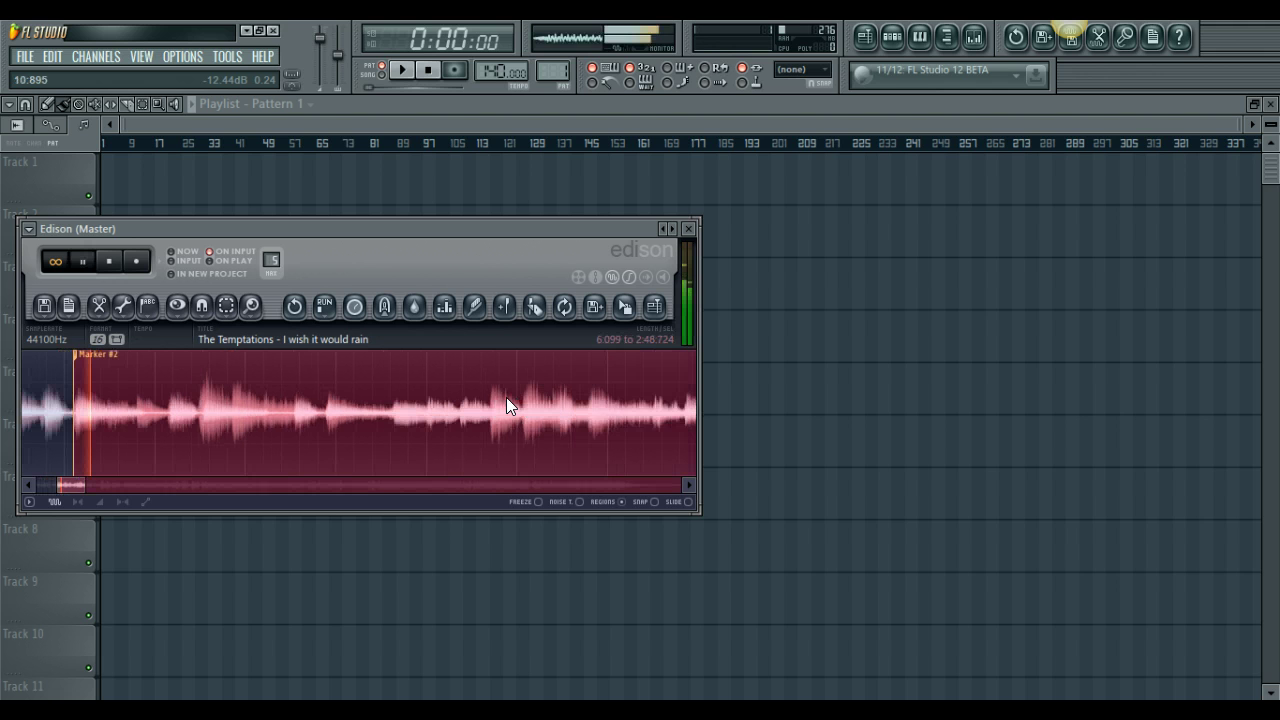
pyautogui.press('space')
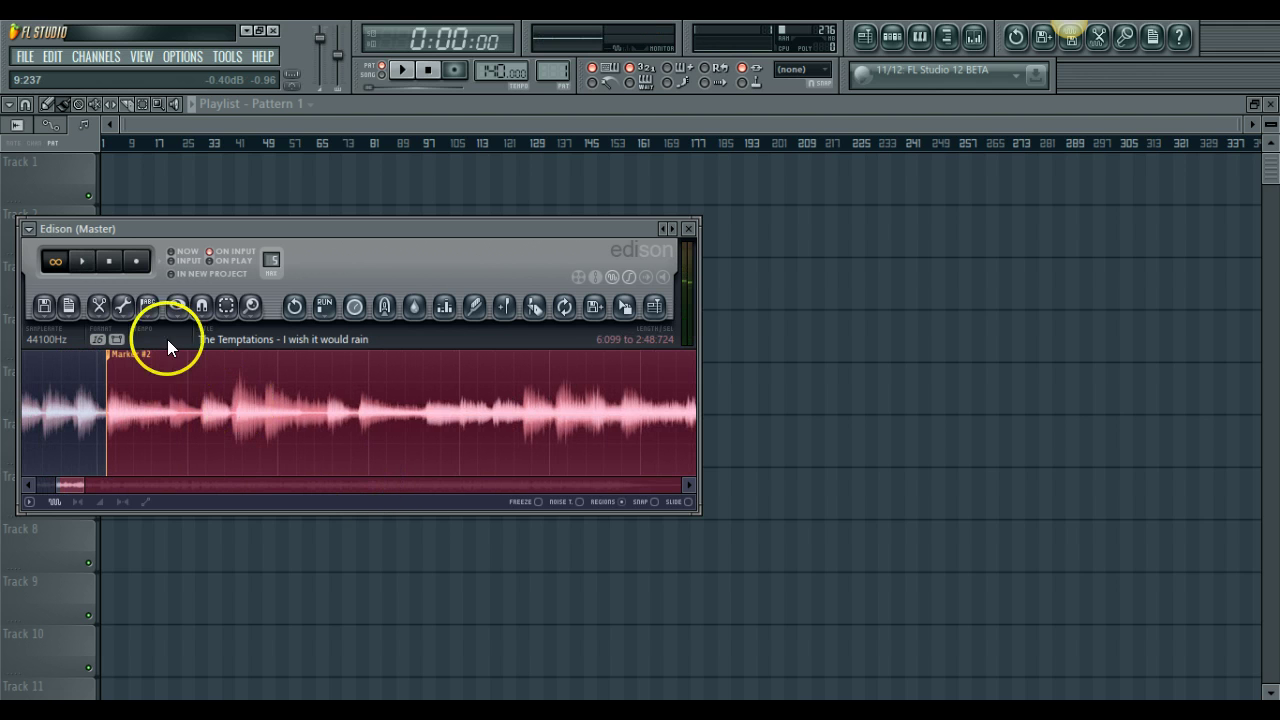
# - Try the second marker at 6:793 and 6:721 while auditioning the first region, returning it to 6:099
pyautogui.moveTo(140, 360); pyautogui.dragTo(203, 362)
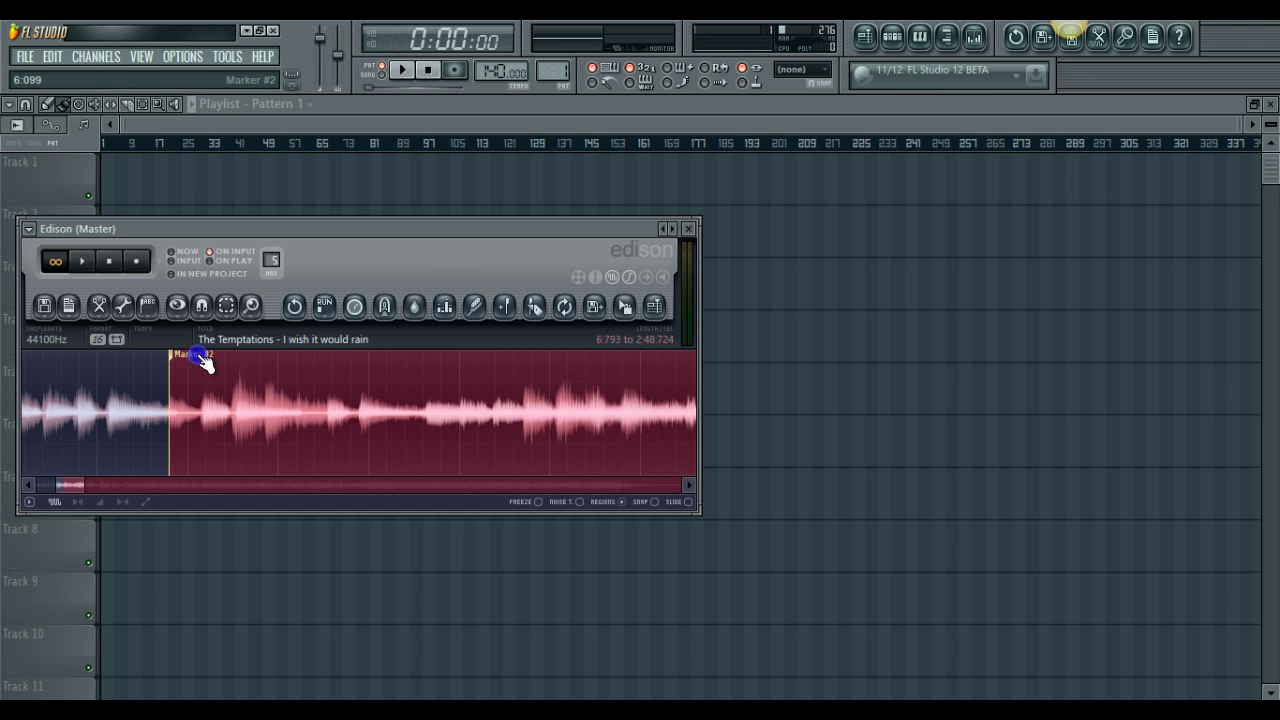
pyautogui.press('Left')
pyautogui.press('space')
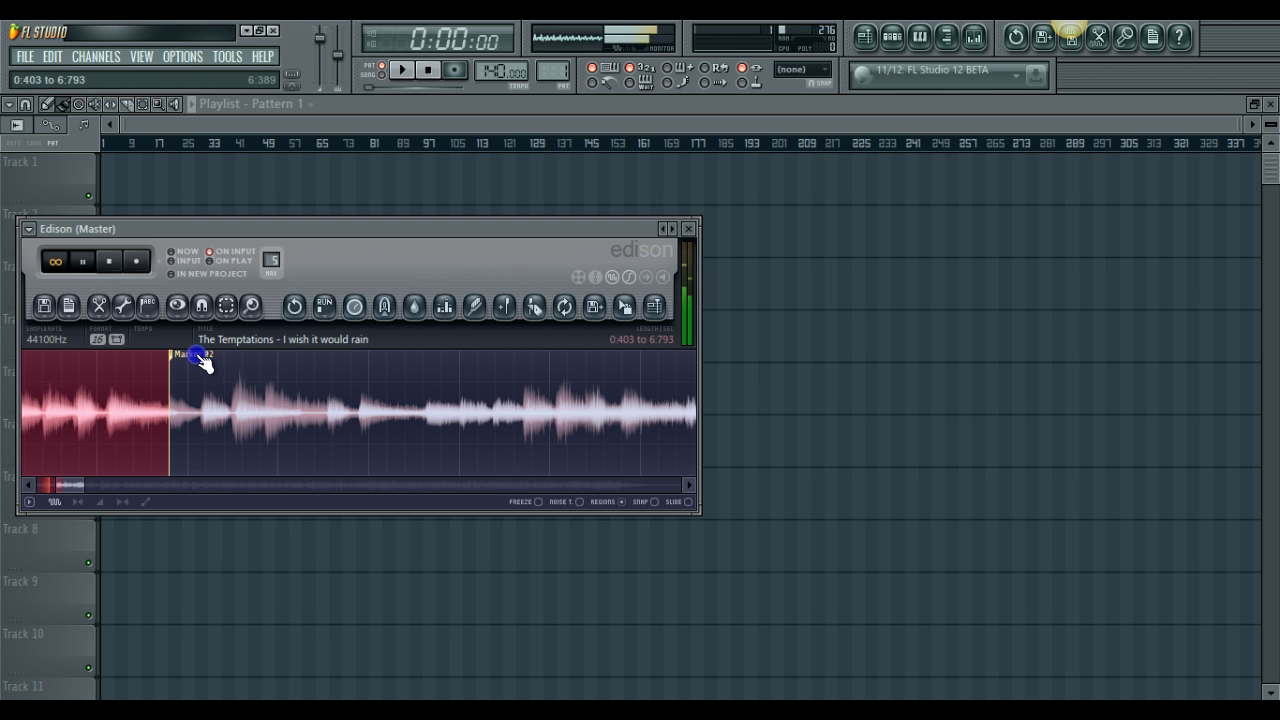
pyautogui.moveTo(200, 362); pyautogui.dragTo(196, 363)
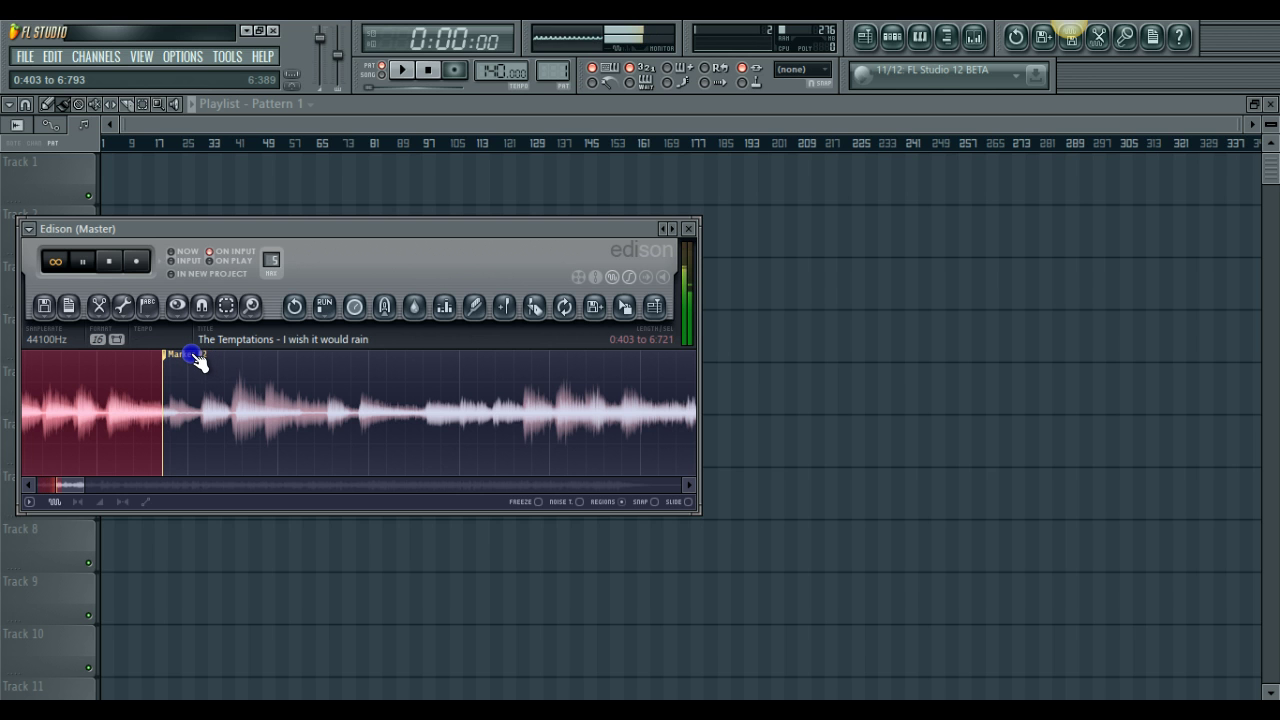
pyautogui.moveTo(198, 360); pyautogui.dragTo(142, 356)
# - Listen on past the second marker and add a third marker at 9:579
pyautogui.scroll(3, 134, 346)
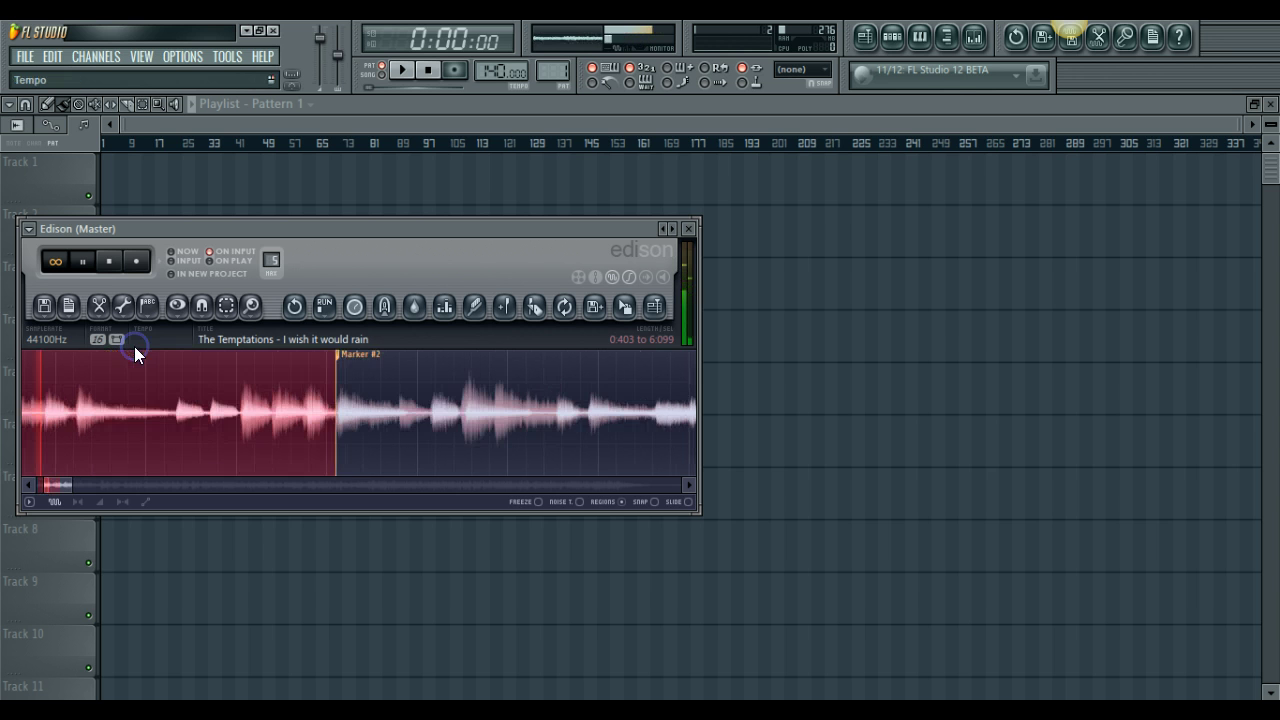
pyautogui.moveTo(62, 486); pyautogui.dragTo(48, 484)
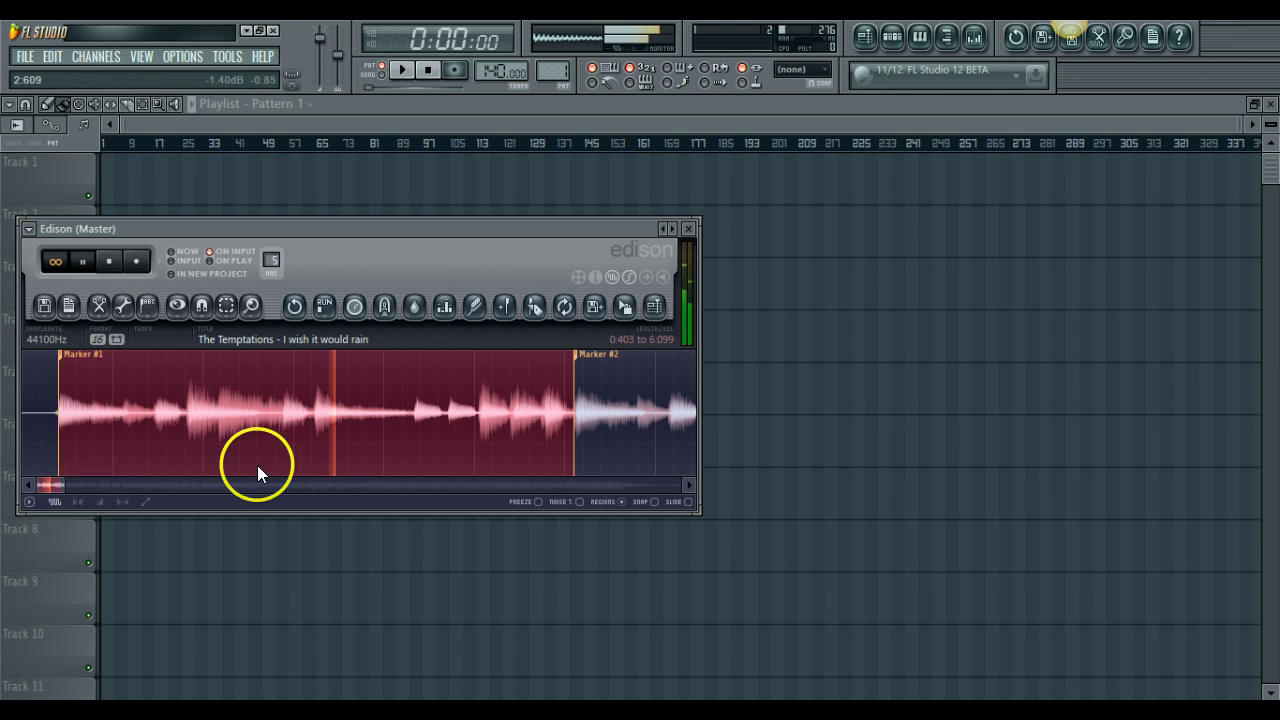
pyautogui.hotkey('ctrl', 'Right')
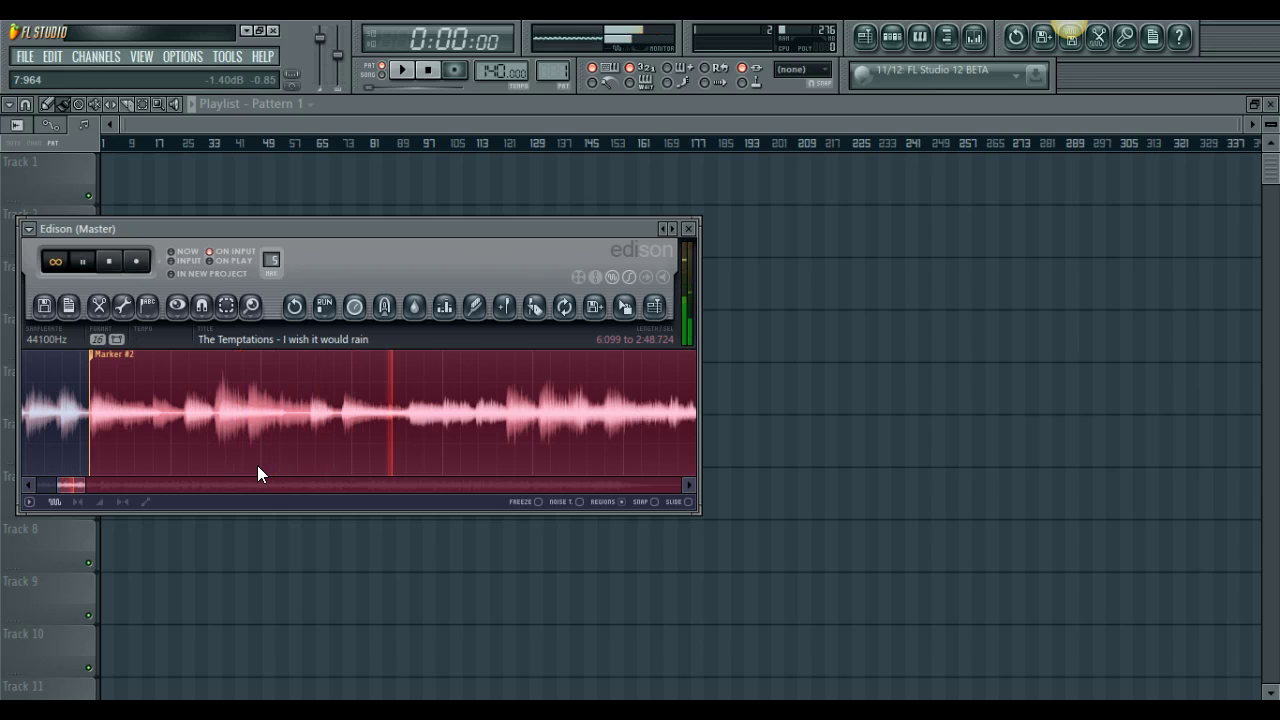
pyautogui.click(403, 406)
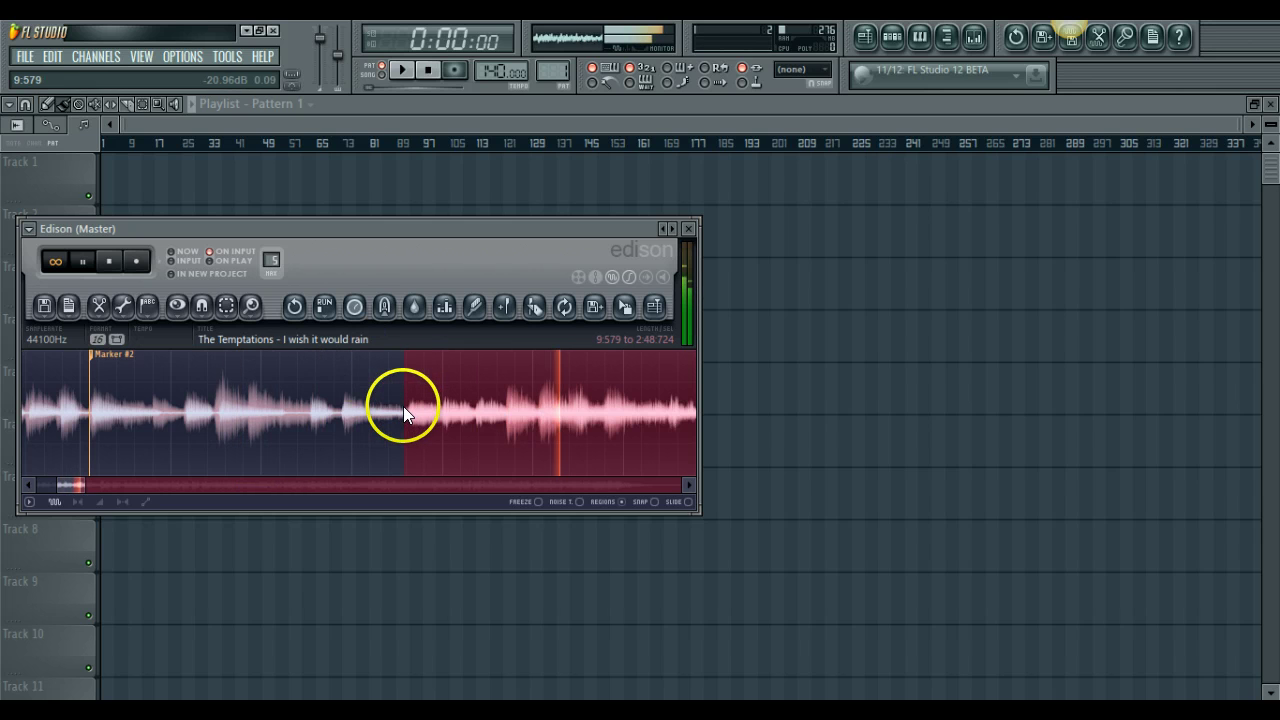
pyautogui.click(505, 305)
# - Play on from the third marker, try the spot at 16:083, and add a fourth marker at 14:136
pyautogui.press('space')
pyautogui.press('space')
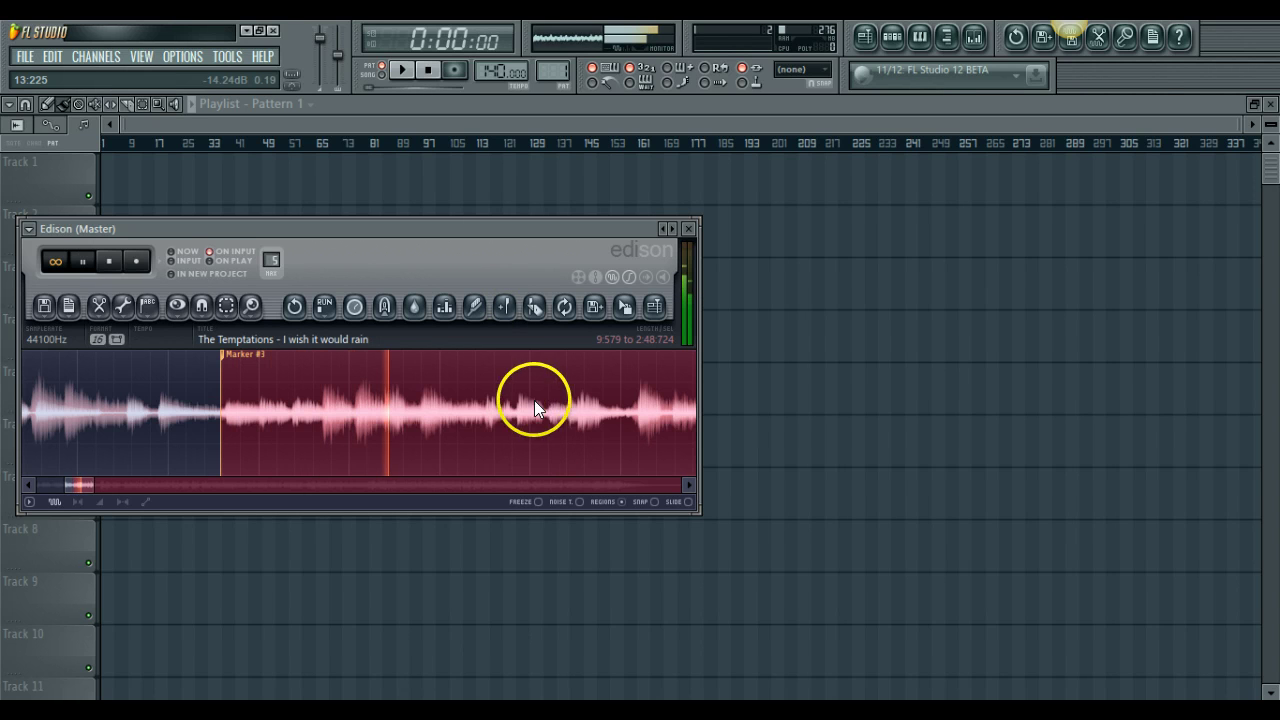
pyautogui.click(628, 403)
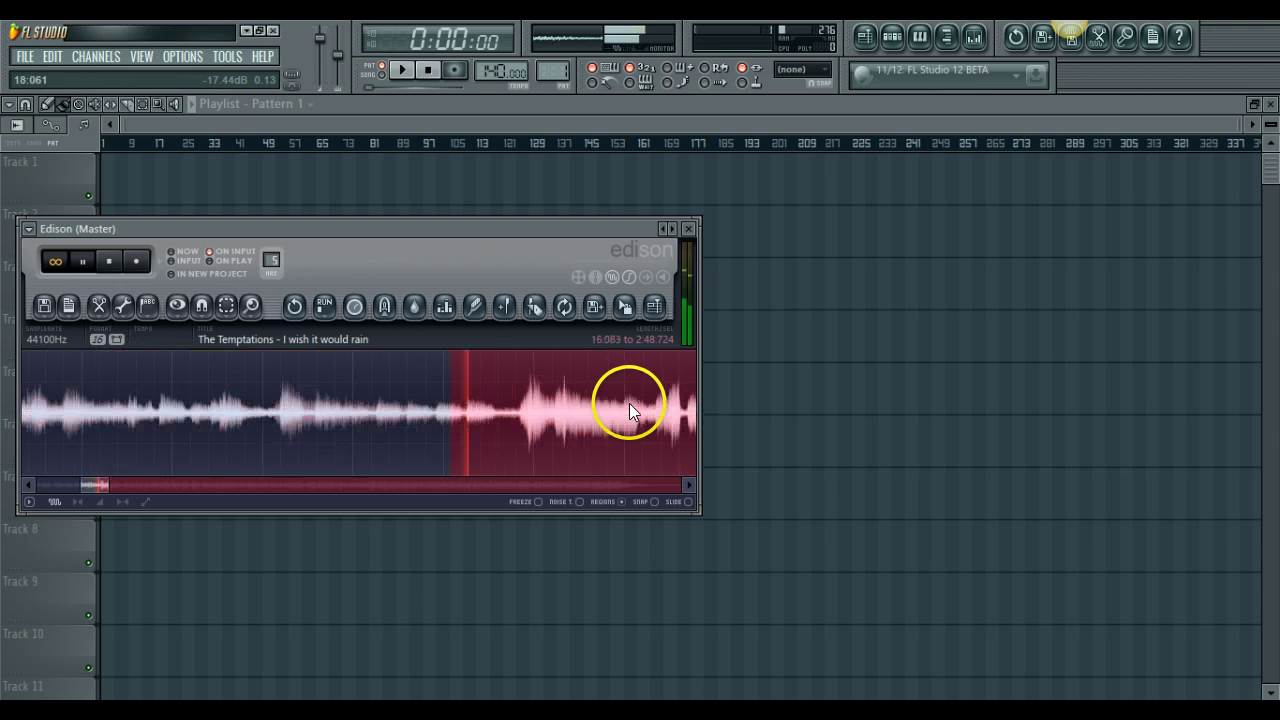
pyautogui.click(267, 403)
pyautogui.click(495, 305)
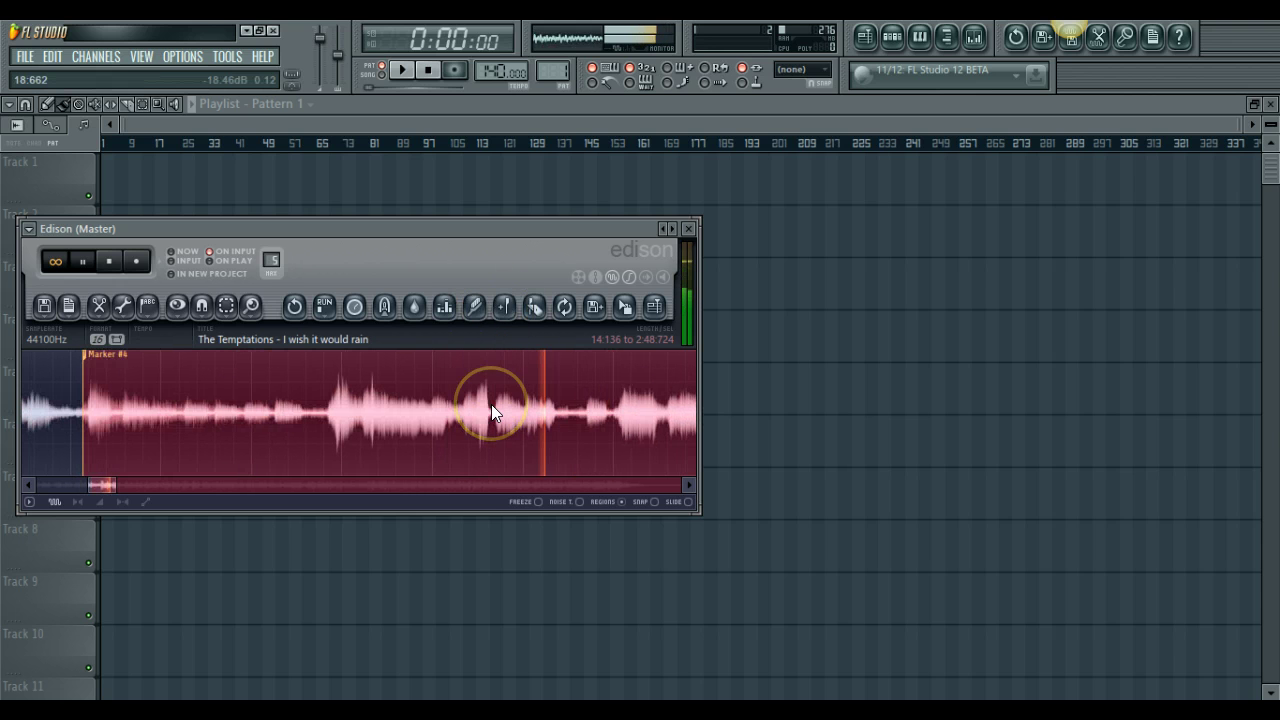
# - Search the song beyond the fourth marker for the next usable phrase, auditioning from 32:006, 35:552, 50:257 and 55:565
pyautogui.scroll(-3, 491, 404)
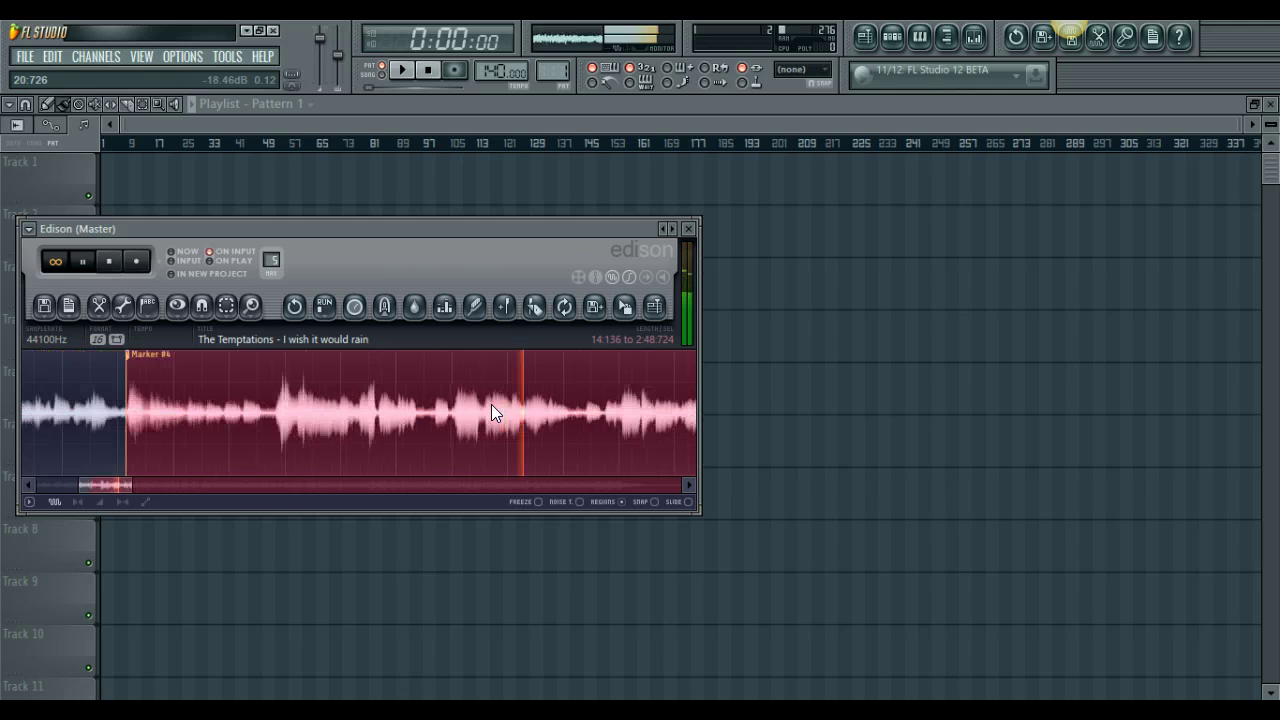
pyautogui.moveTo(107, 485); pyautogui.dragTo(173, 487)
pyautogui.click(281, 404)
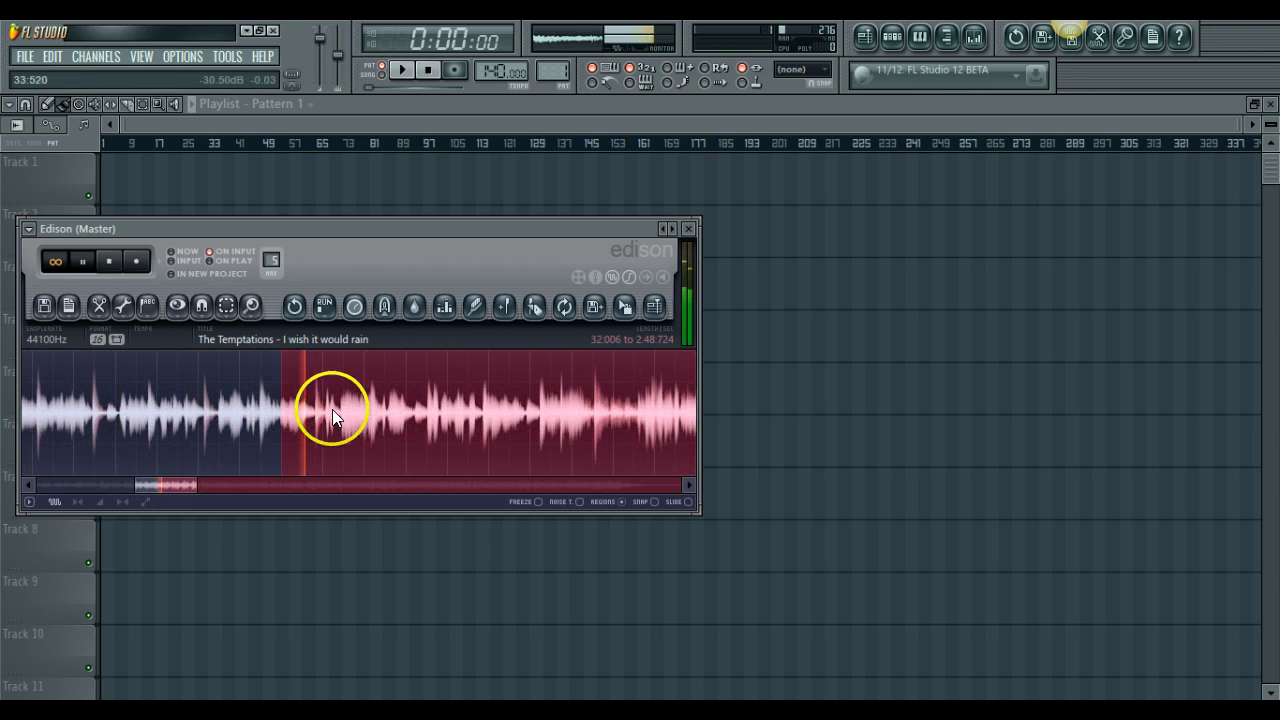
pyautogui.click(428, 401)
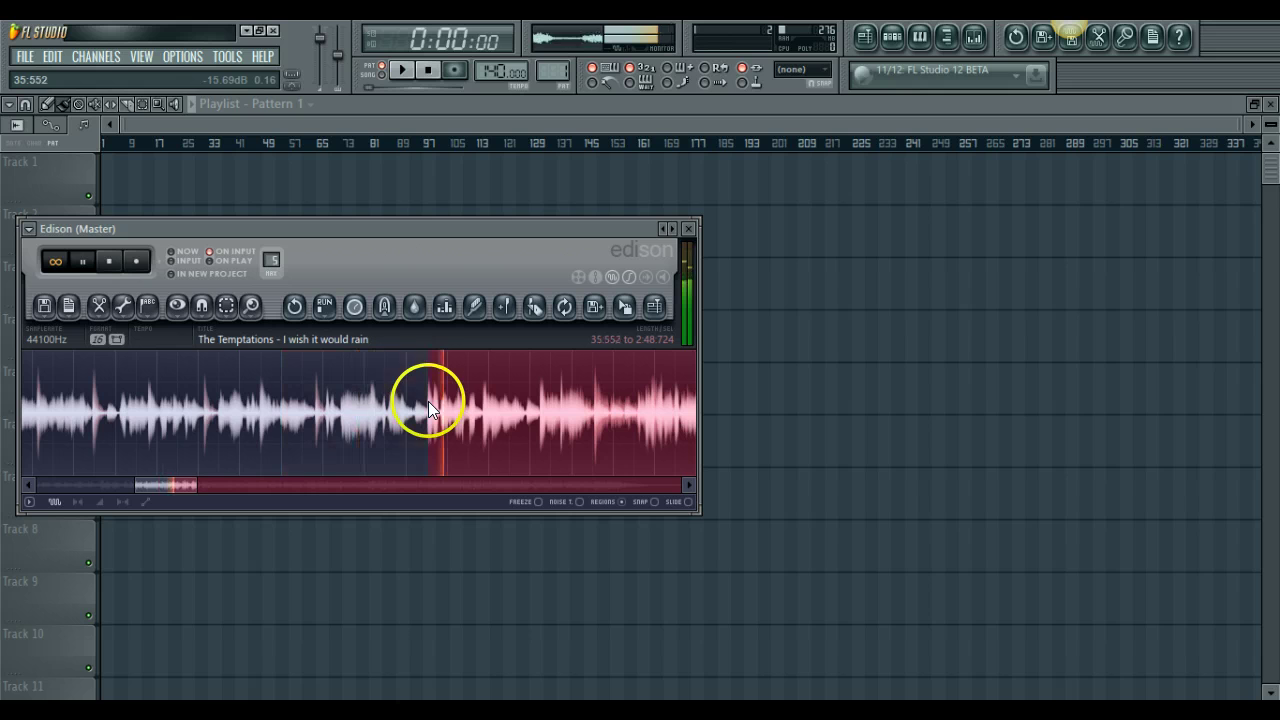
pyautogui.moveTo(186, 485); pyautogui.dragTo(208, 485)
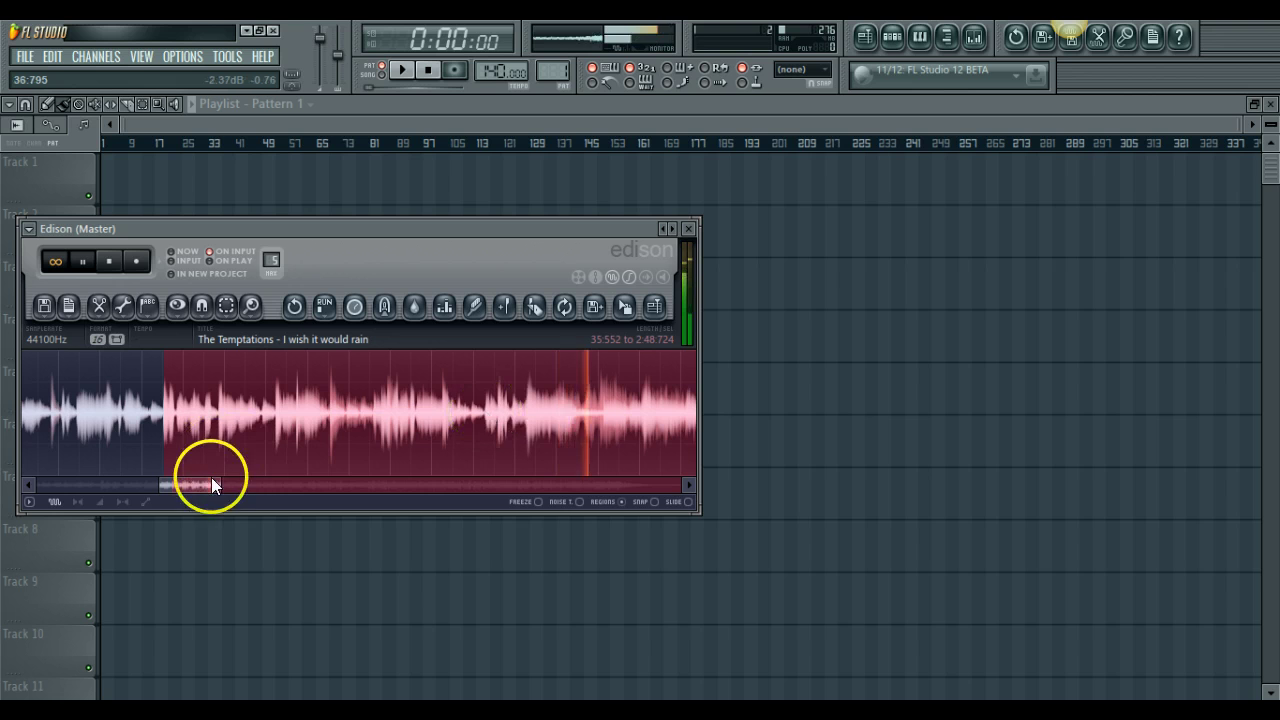
pyautogui.moveTo(212, 484); pyautogui.dragTo(240, 486)
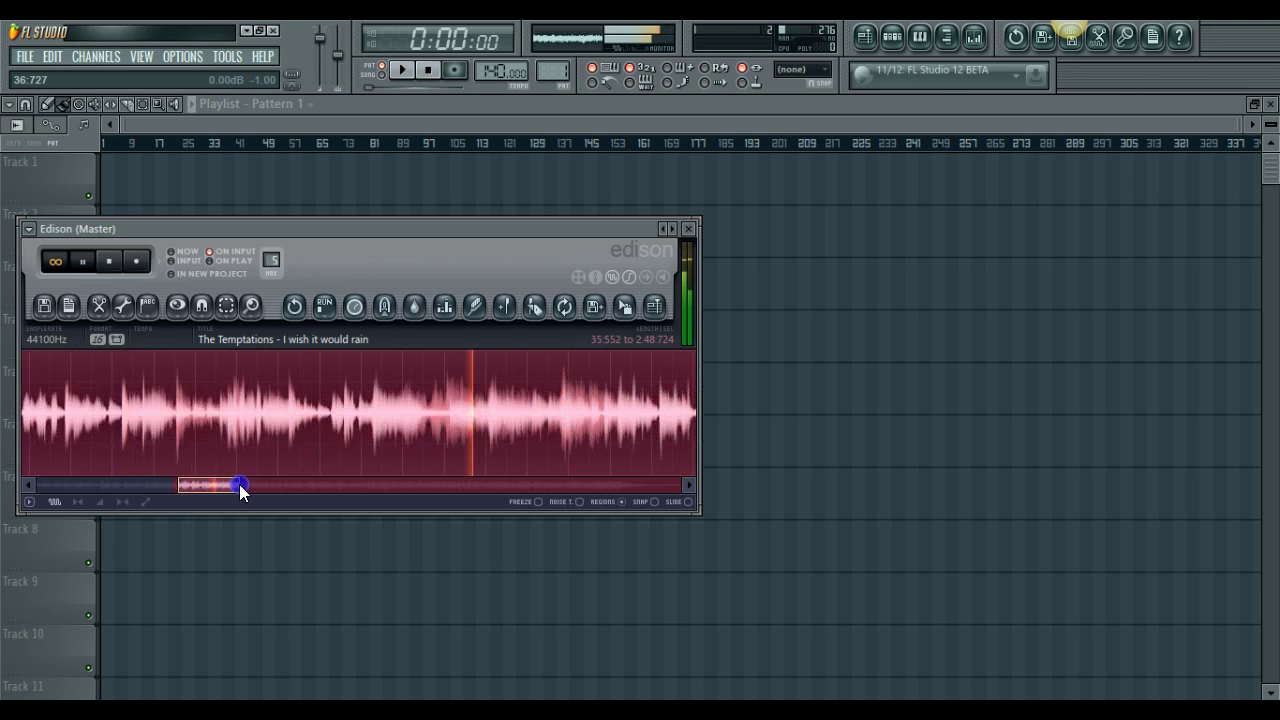
pyautogui.click(447, 407)
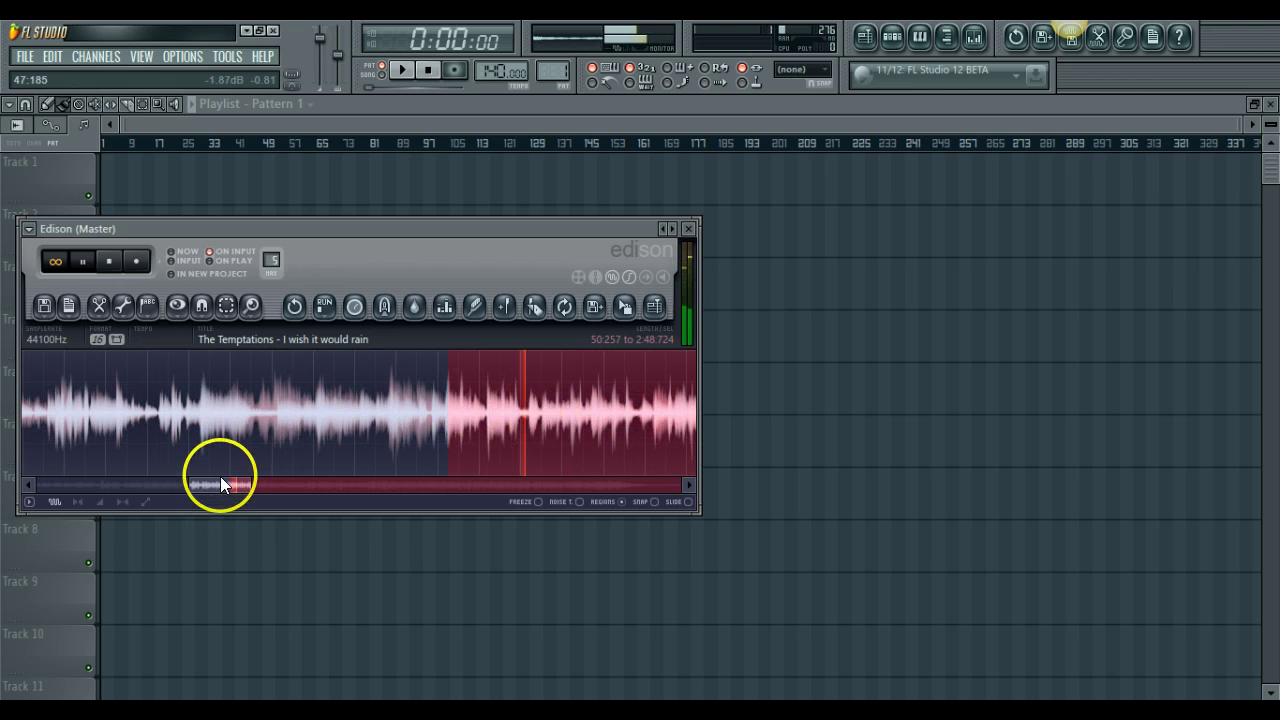
pyautogui.moveTo(228, 485); pyautogui.dragTo(260, 486)
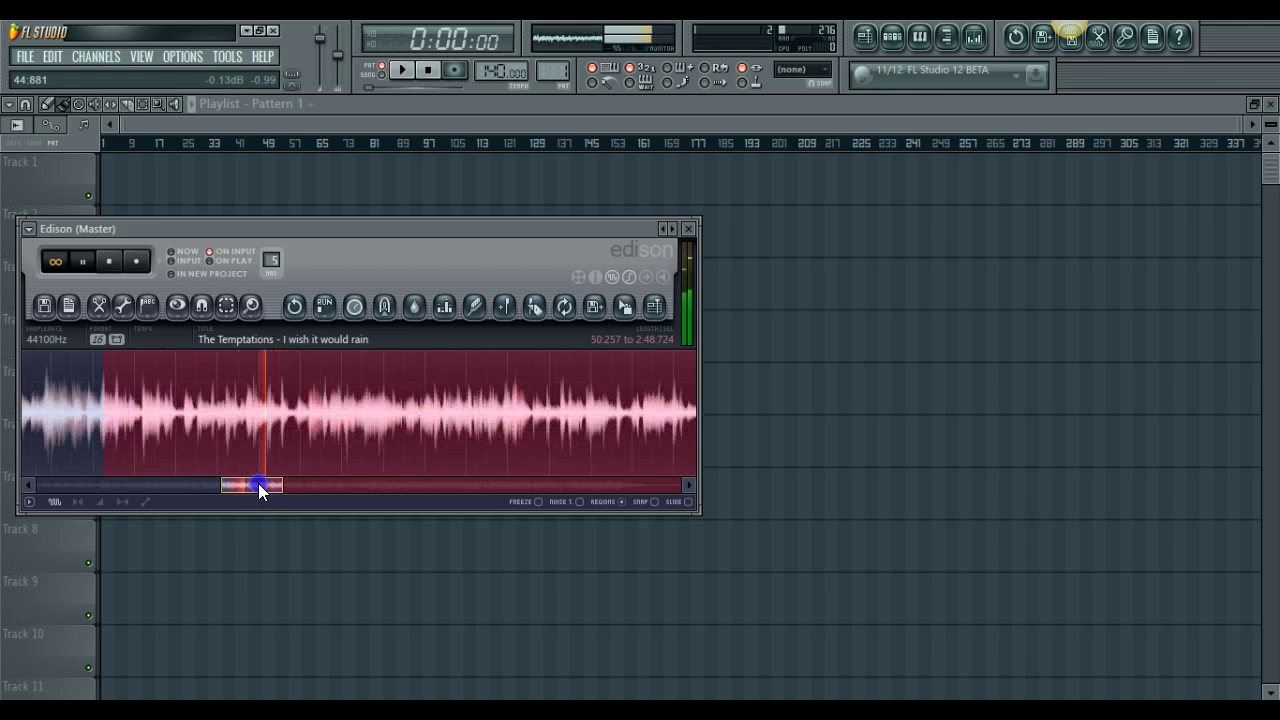
pyautogui.click(322, 401)
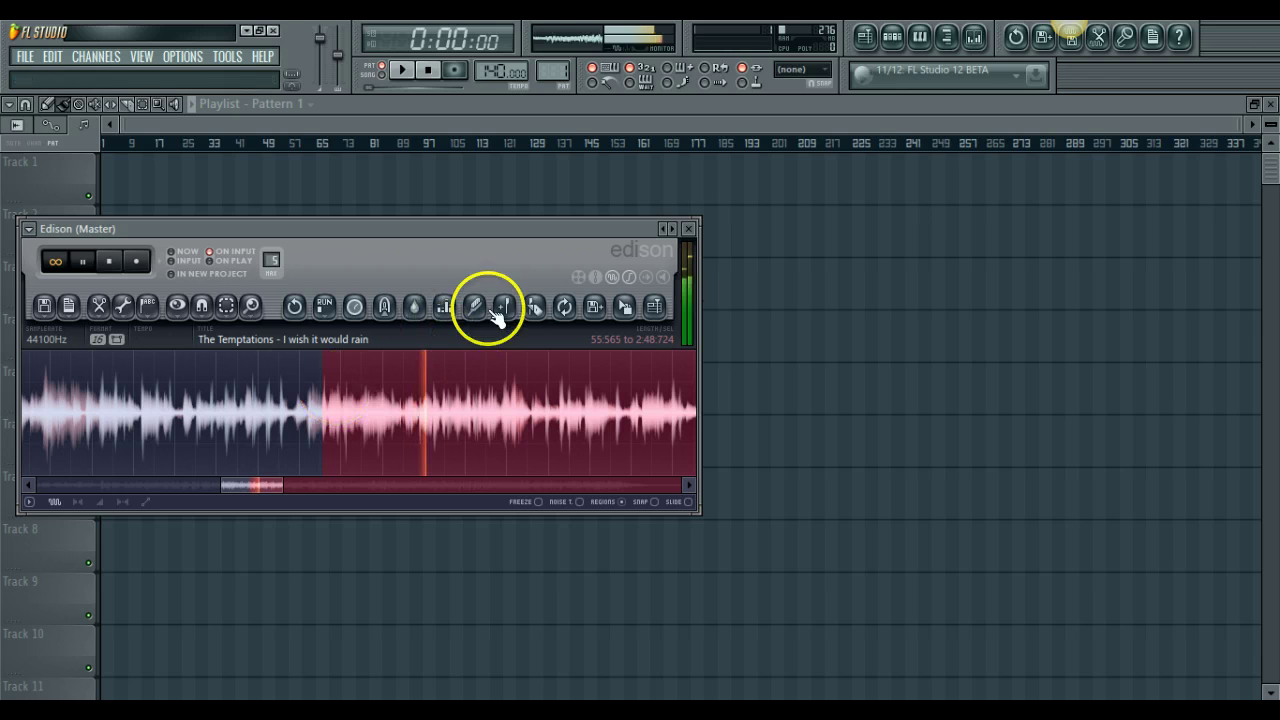
pyautogui.press('space')
pyautogui.press('space')
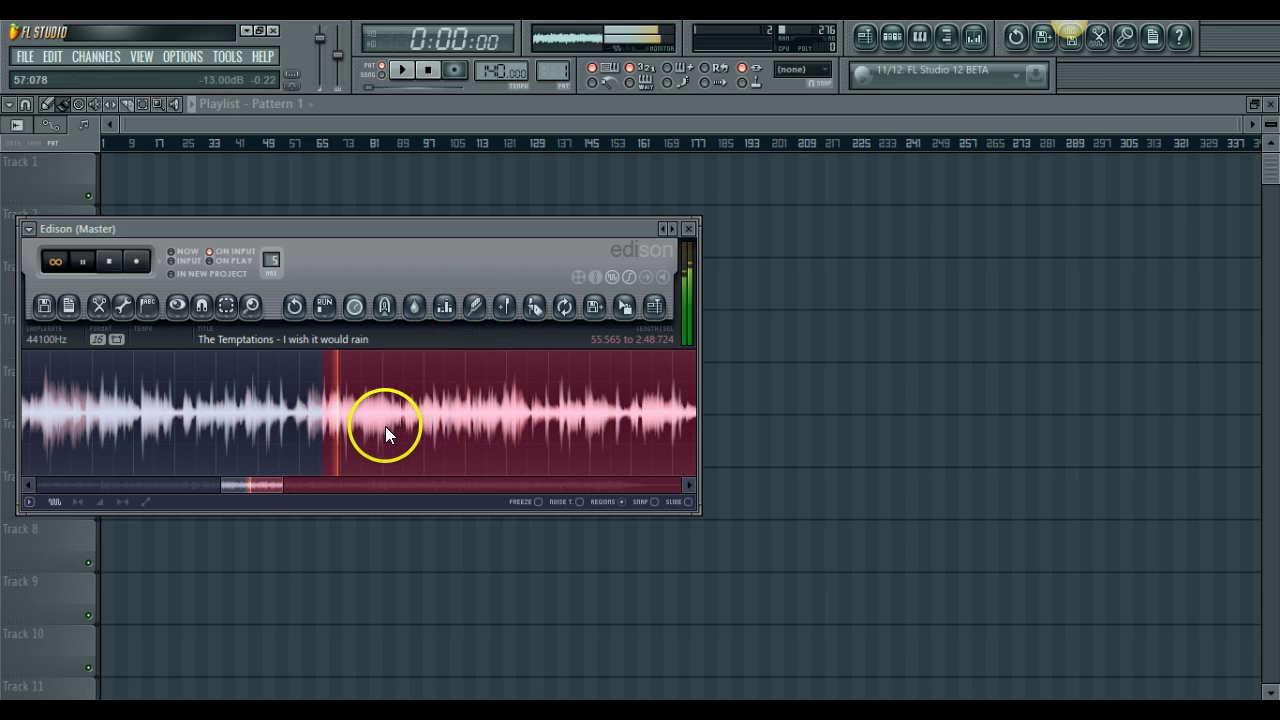
# - Add markers around the next phrase, at 57:899 and 1:00:565
pyautogui.scroll(5, 385, 426)
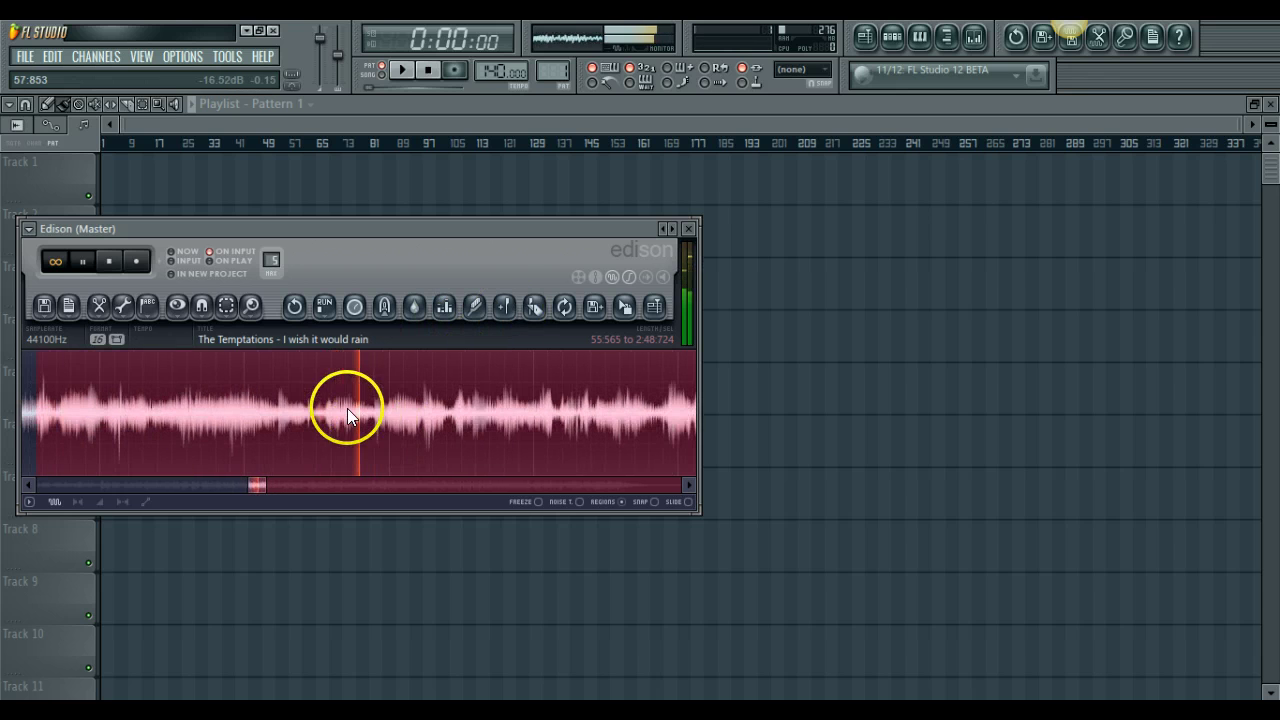
pyautogui.click(322, 406)
pyautogui.press('space')
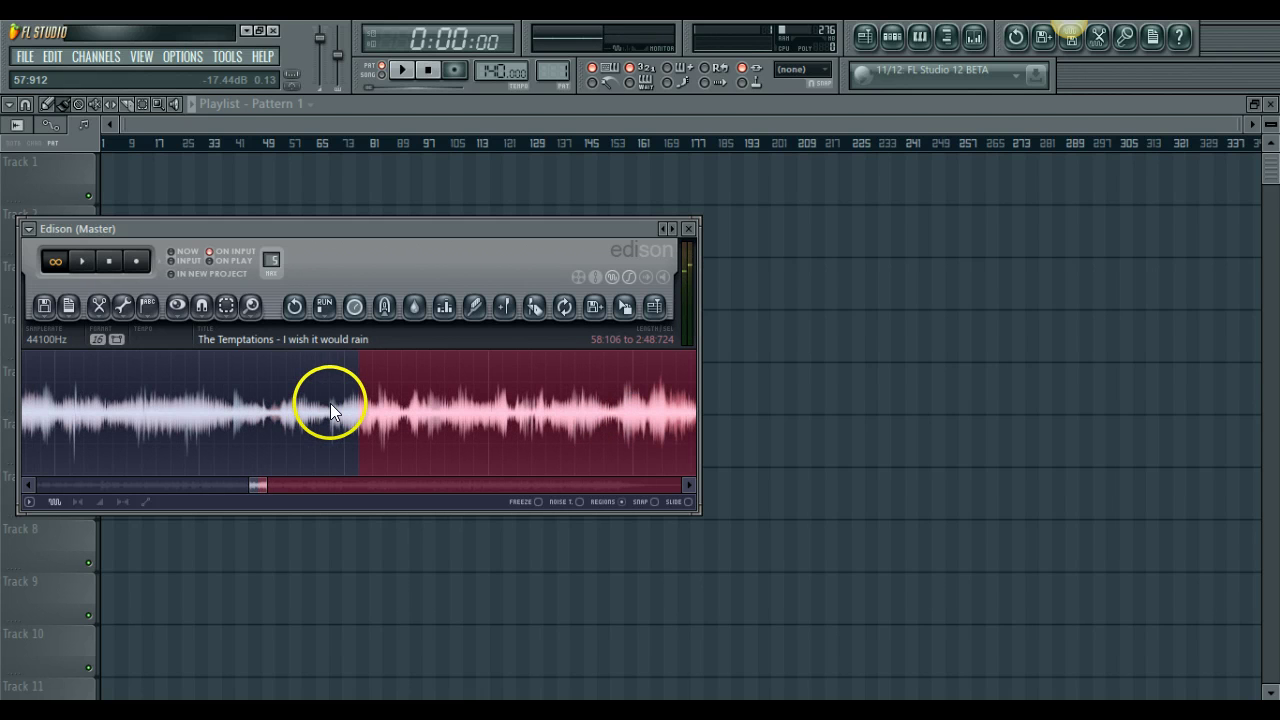
pyautogui.press('space')
pyautogui.click(504, 305)
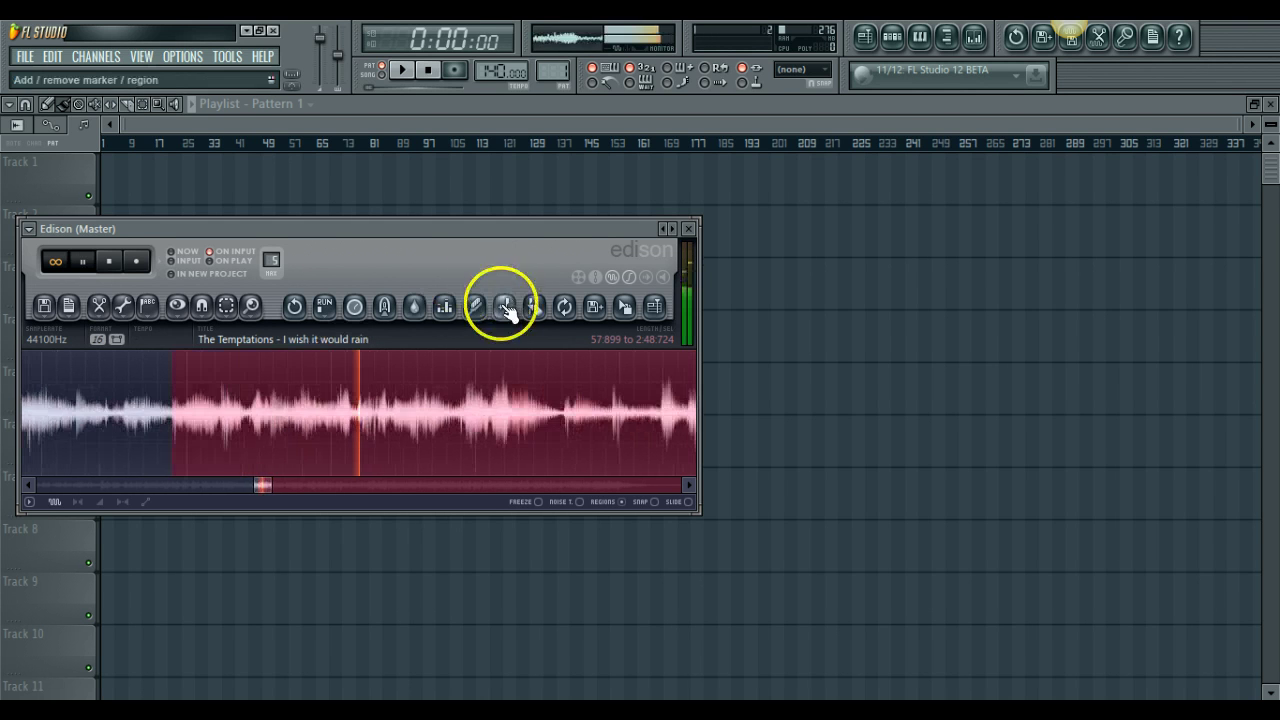
pyautogui.click(341, 409)
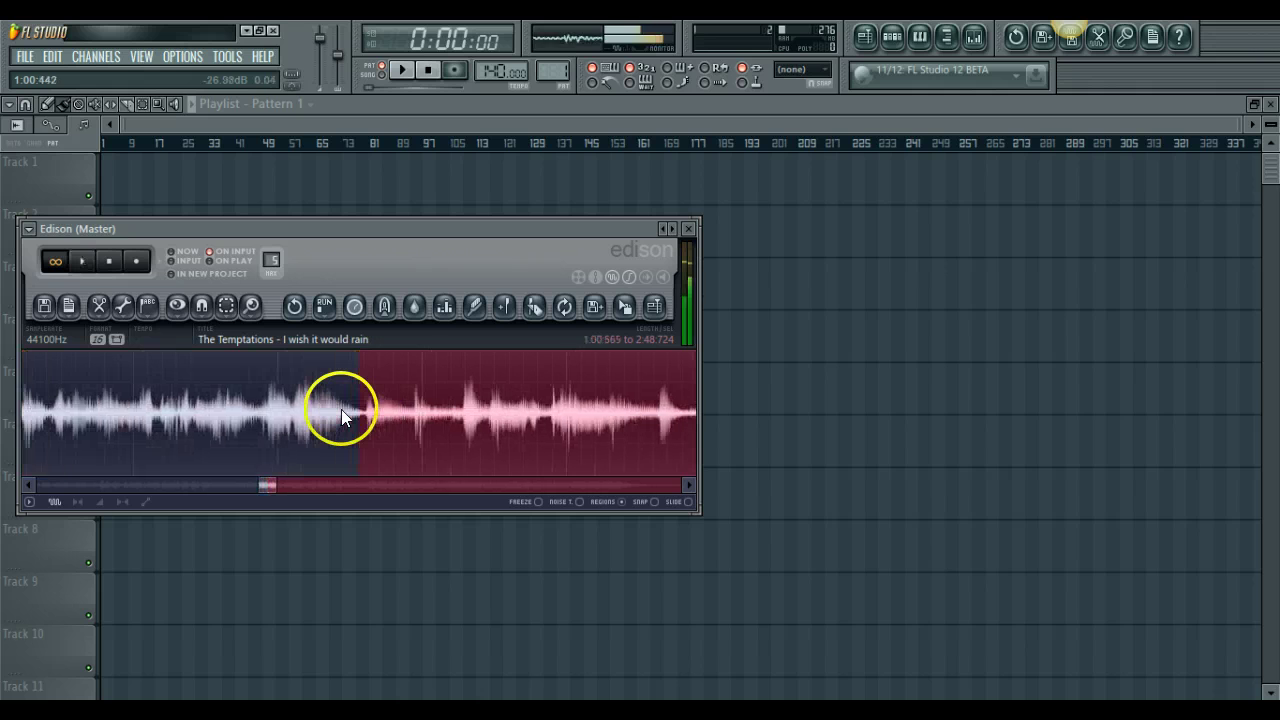
pyautogui.click(504, 305)
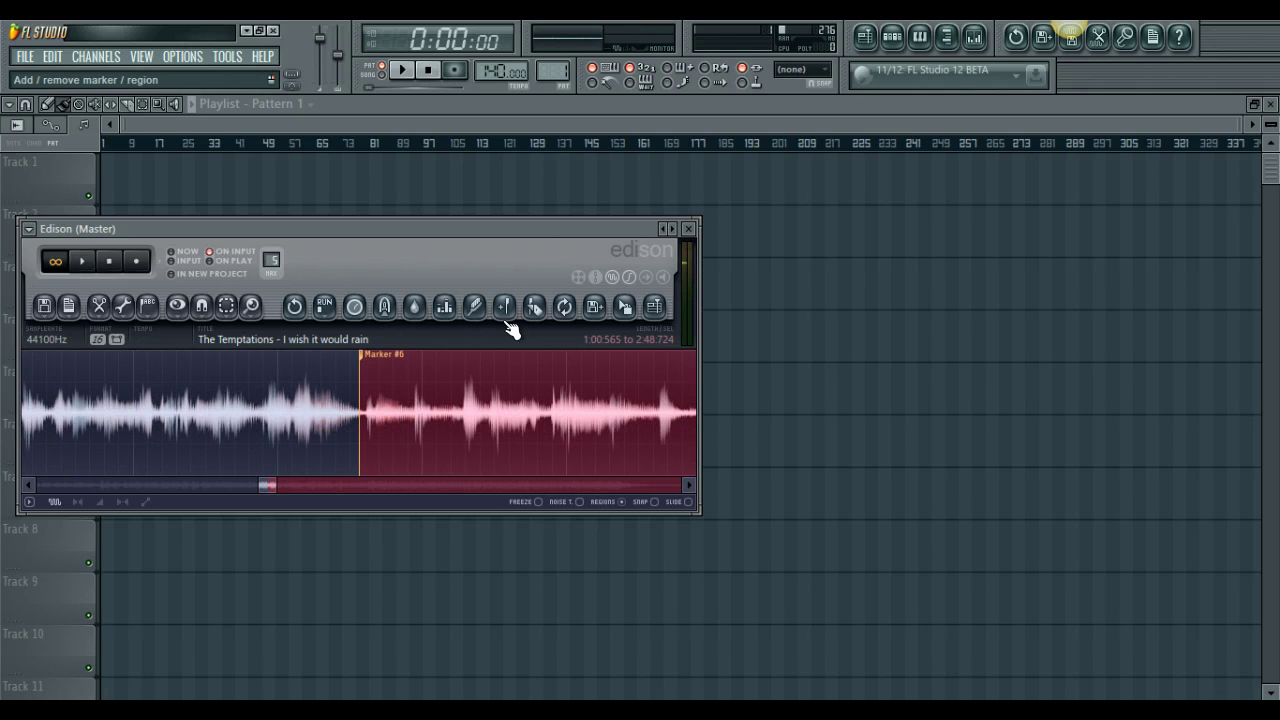
# - Move the marker at 1:00:565 to 1:00:616 and play the slice that starts at 57:899
pyautogui.click(348, 452)
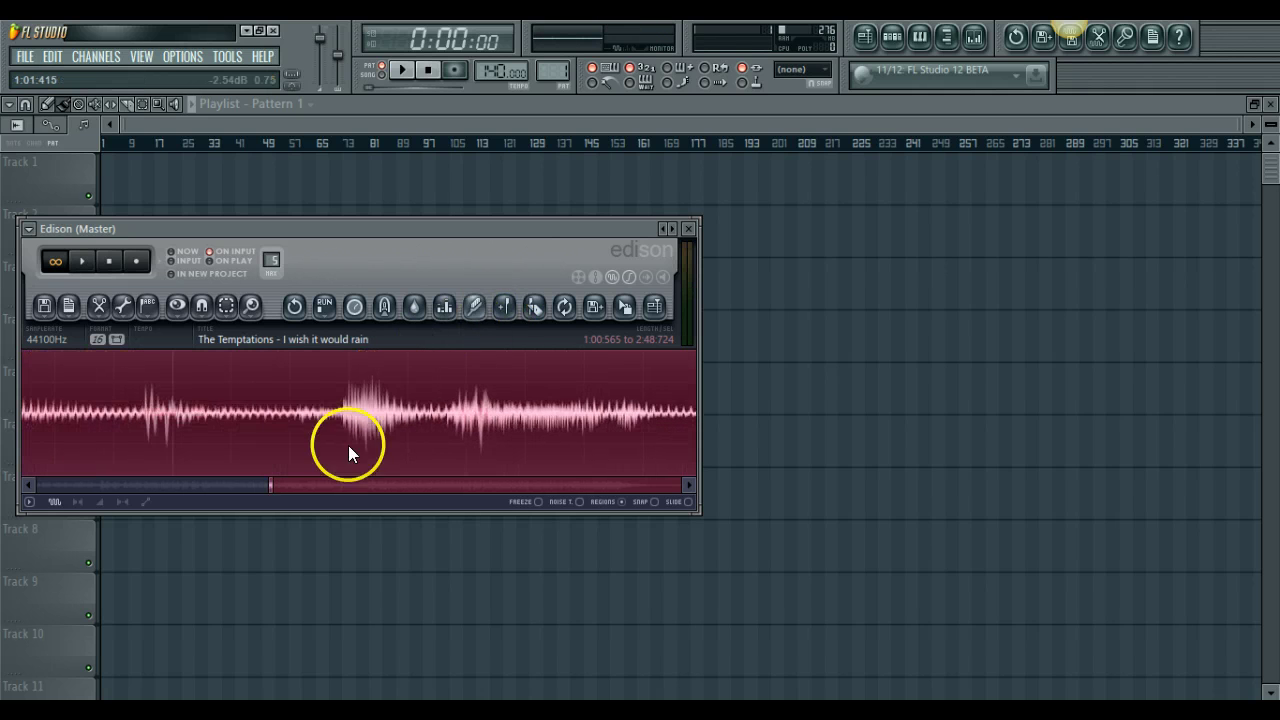
pyautogui.click(257, 486)
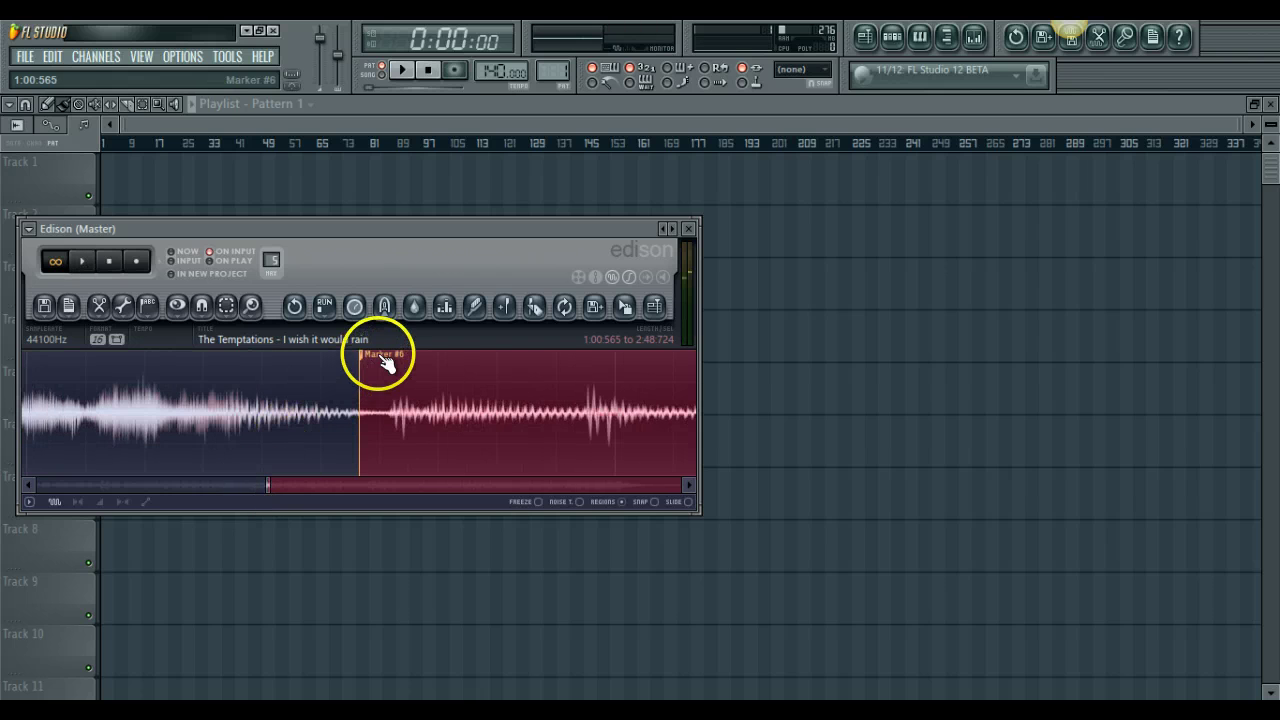
pyautogui.moveTo(383, 362); pyautogui.dragTo(414, 365)
pyautogui.press('Left')
pyautogui.press('Left')
pyautogui.press('space')
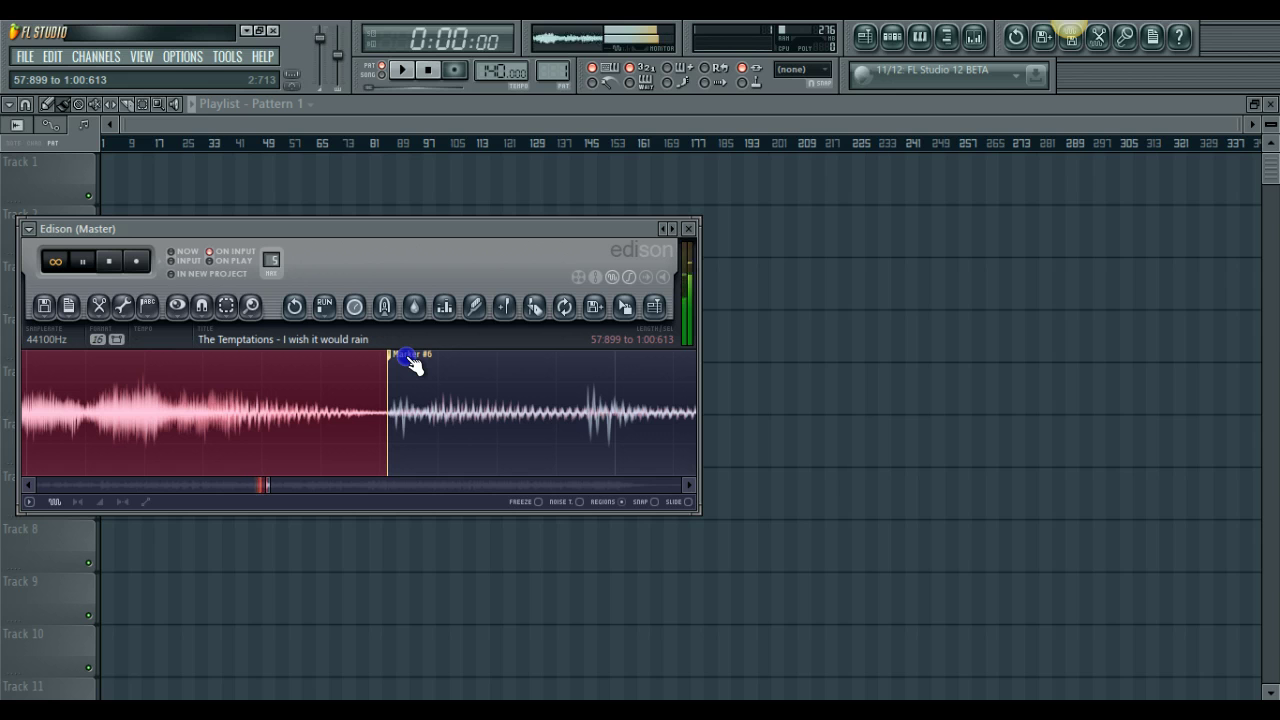
pyautogui.moveTo(411, 361); pyautogui.dragTo(413, 361)
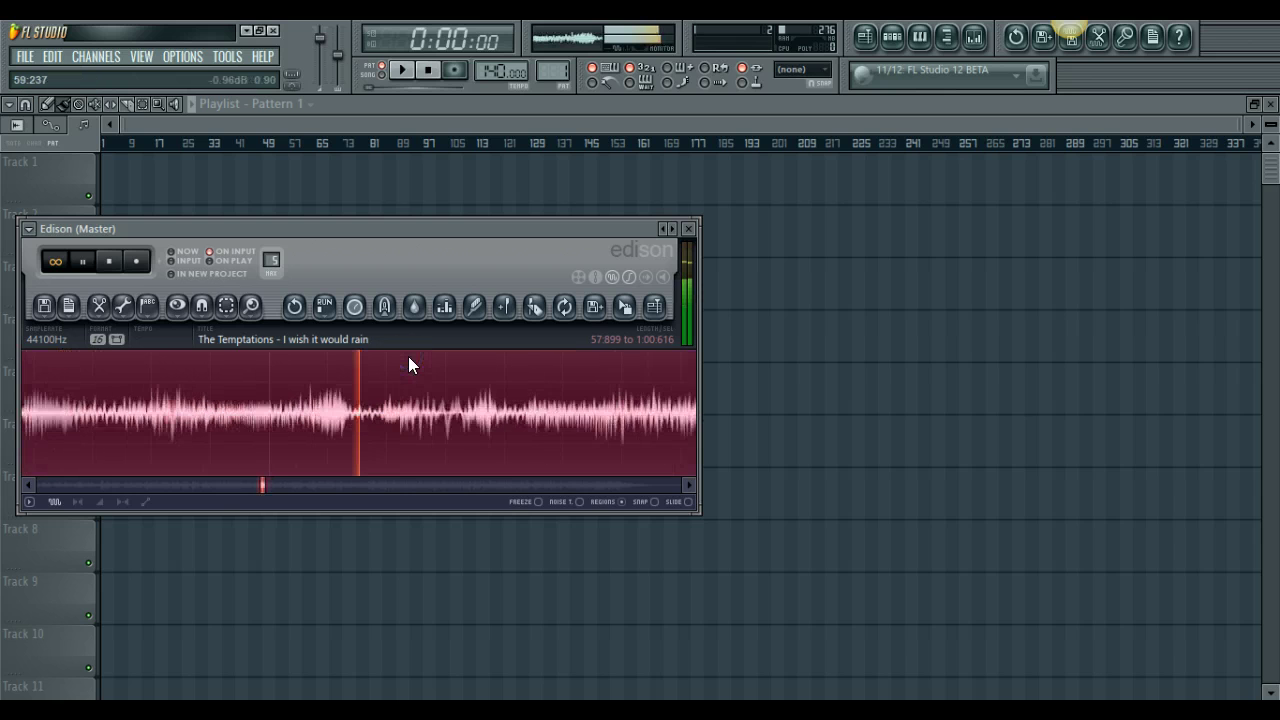
pyautogui.scroll(-5, 408, 363)
pyautogui.press('space')
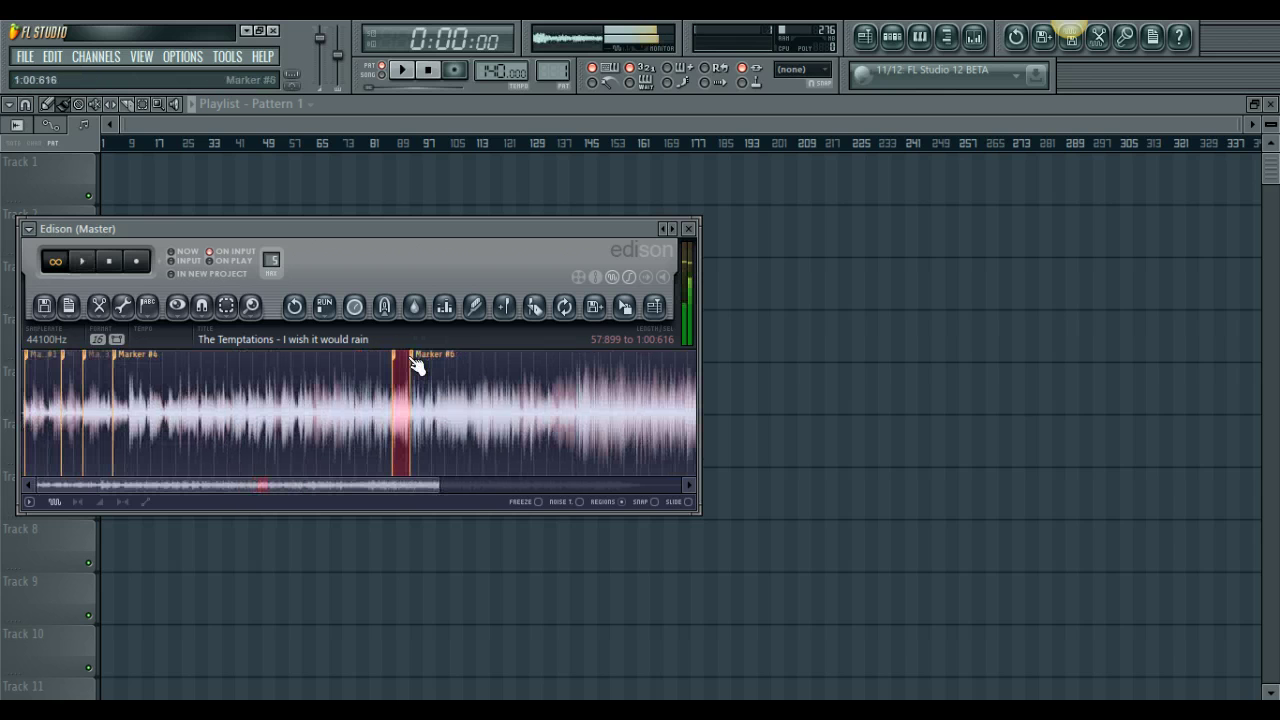
# - Select the first slice, 0:403 to 6:099, and place it as an audio clip at the start of Track 1
pyautogui.hotkey('ctrl', 'Right')
pyautogui.hotkey('ctrl', 'Right')
pyautogui.press('space')
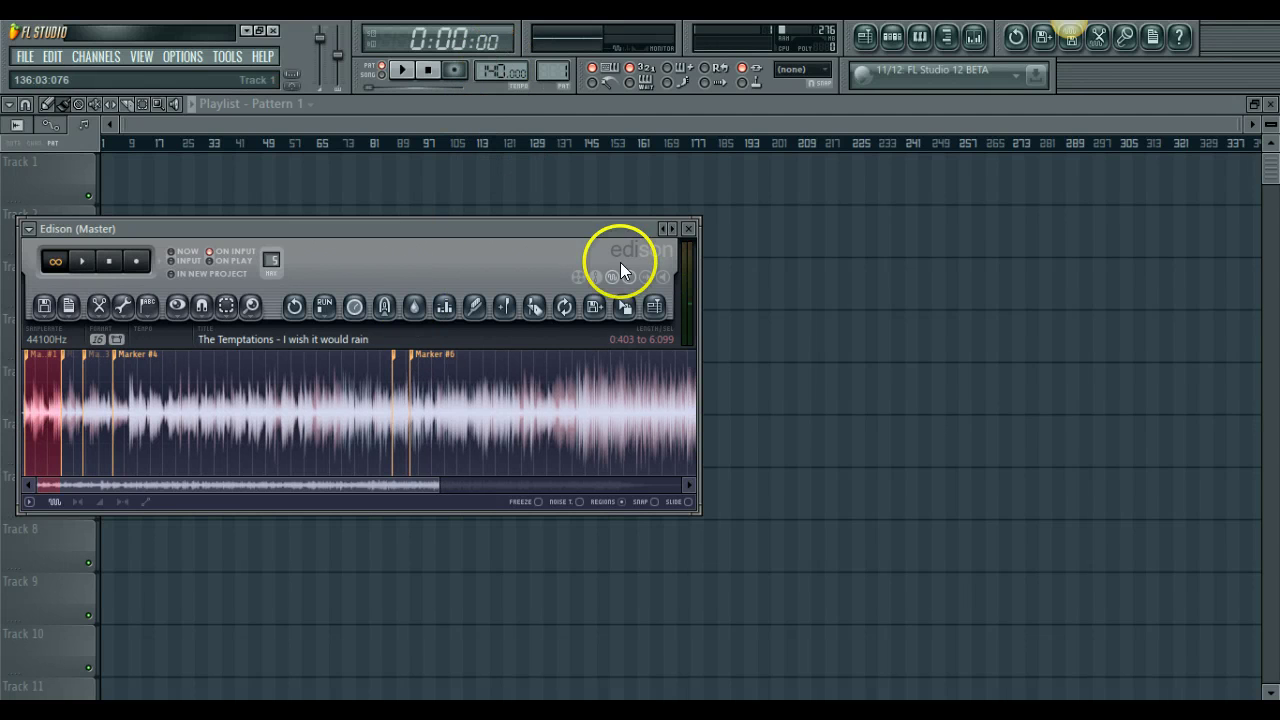
pyautogui.moveTo(620, 305); pyautogui.dragTo(117, 175)
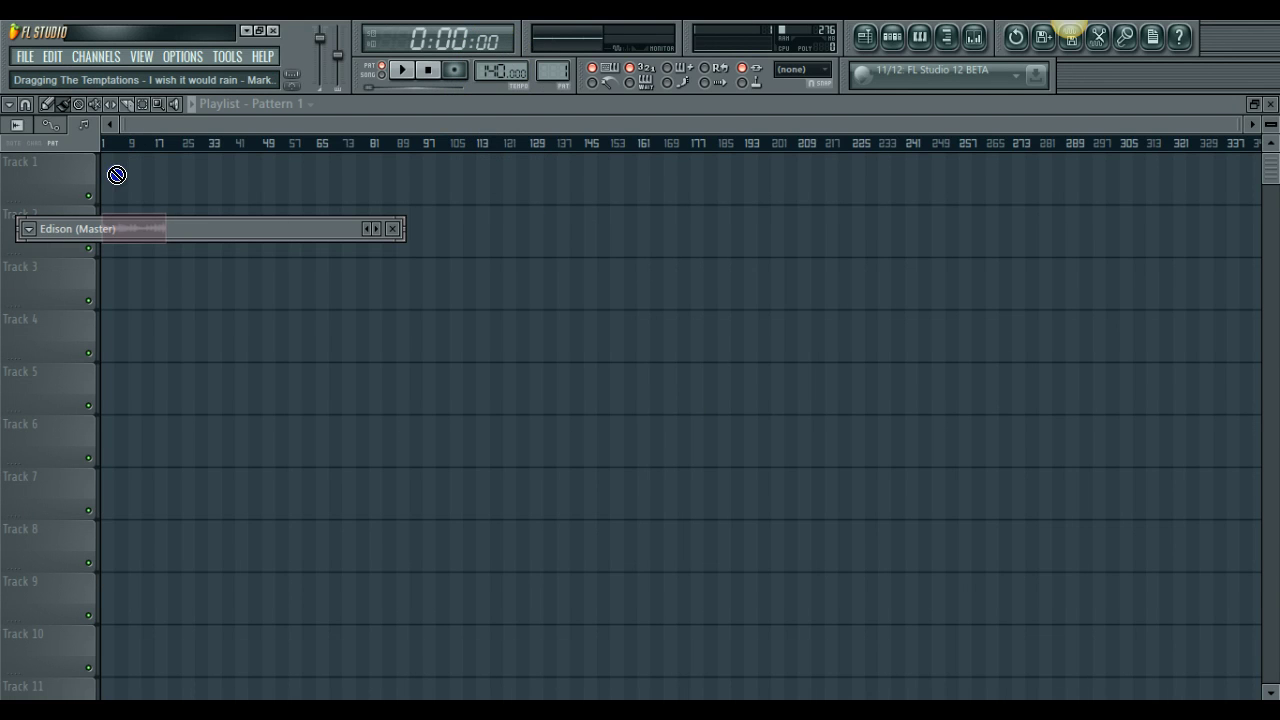
pyautogui.moveTo(153, 312)
pyautogui.mouseDown()
pyautogui.moveTo(131, 303)
pyautogui.moveTo(134, 289)
pyautogui.mouseUp()
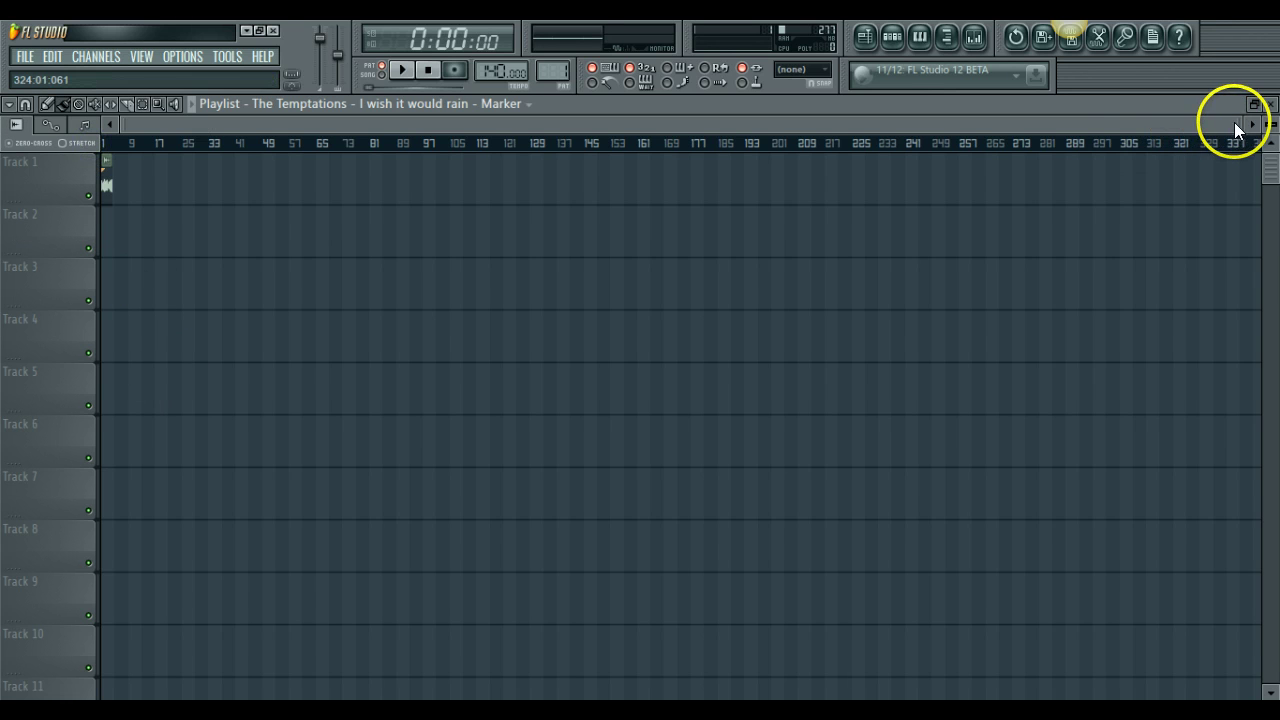
# - Set the project tempo to 84 BPM so the clip spans two bars, and switch playback to song mode
pyautogui.moveTo(1234, 122); pyautogui.dragTo(666, 126)
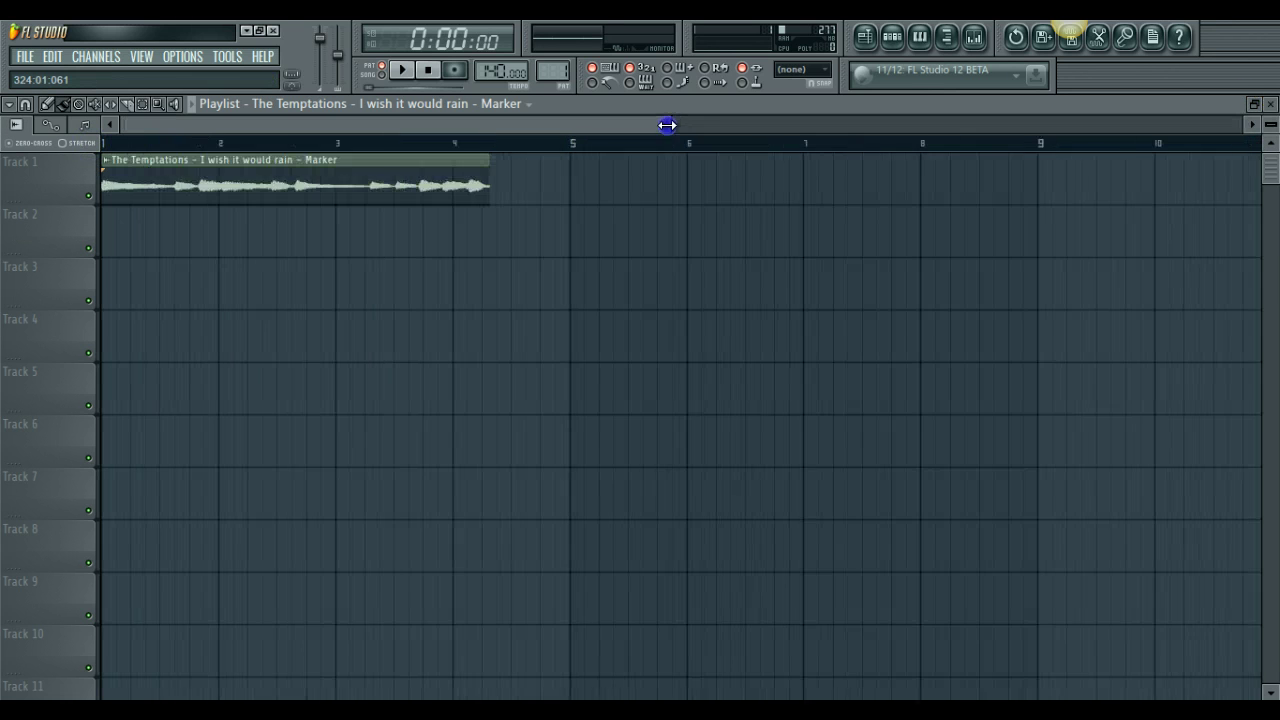
pyautogui.rightClick(498, 69)
pyautogui.click(690, 104)
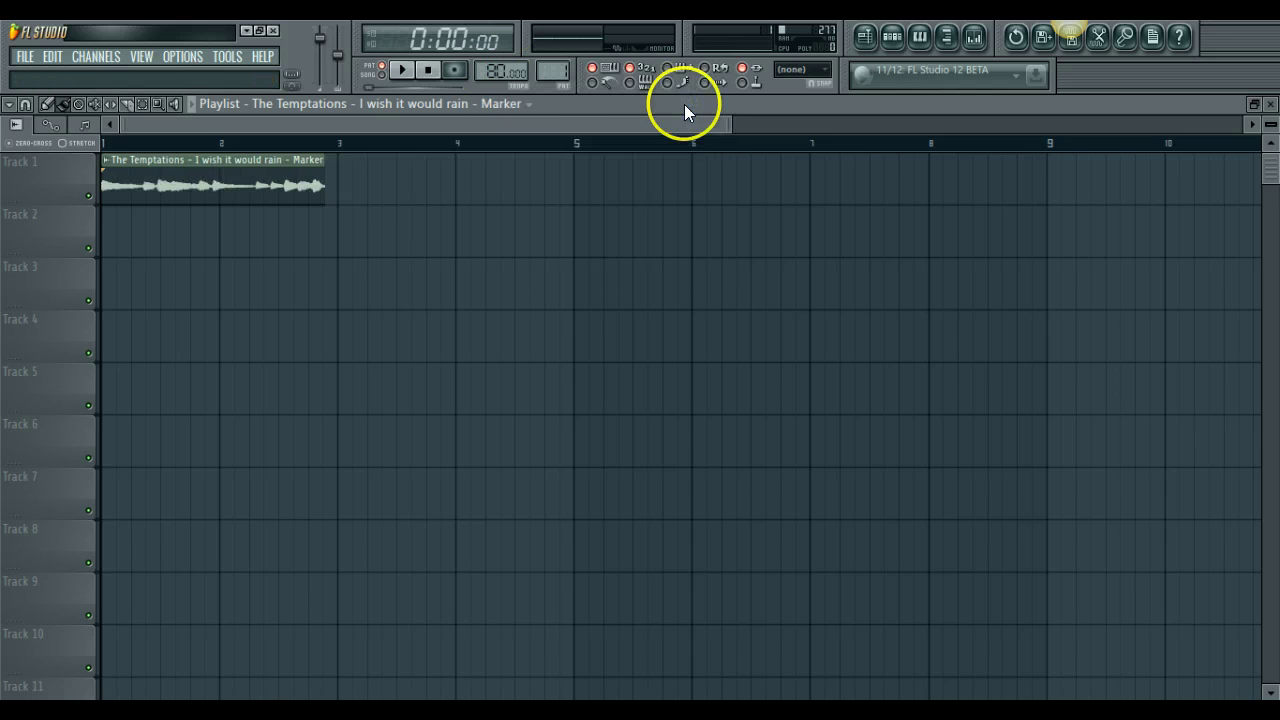
pyautogui.moveTo(491, 71)
pyautogui.mouseDown()
pyautogui.moveTo(500, 697)
pyautogui.moveTo(500, 48)
pyautogui.moveTo(503, 62)
pyautogui.mouseUp()
pyautogui.click(381, 75)
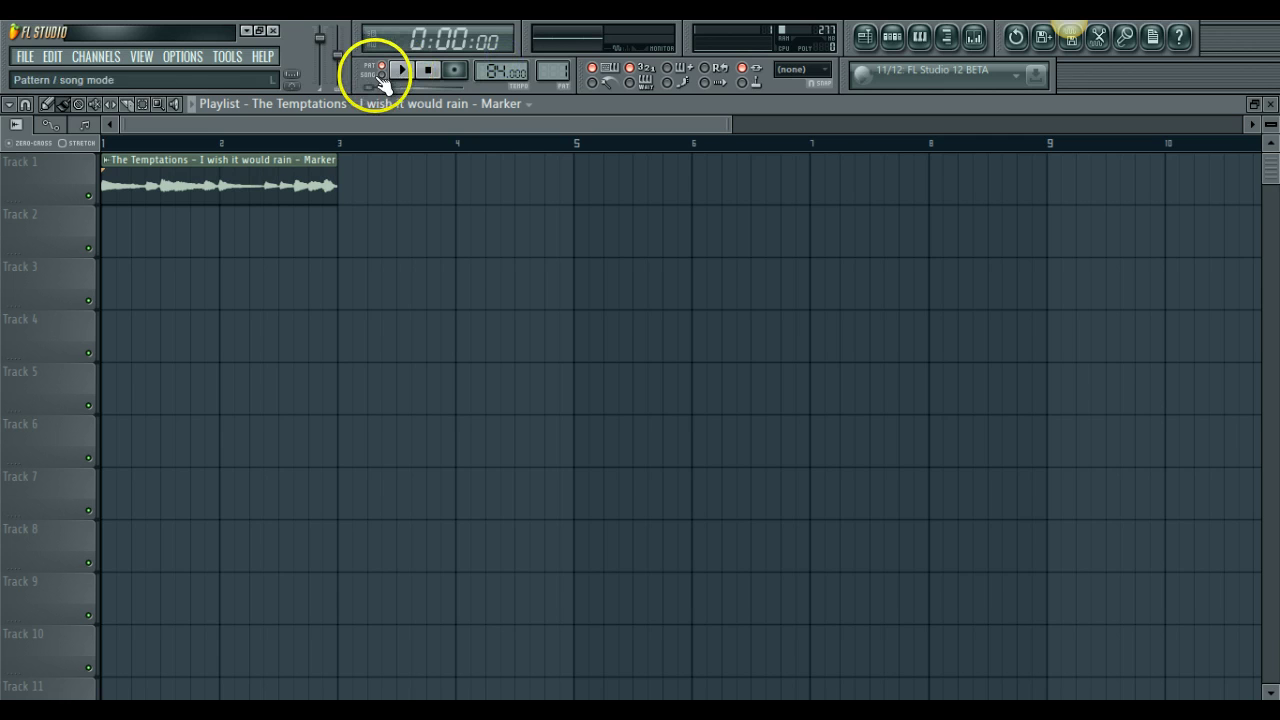
# - In the clip's channel settings, set the time-stretching time to 002:00:000, then close the settings
pyautogui.click(312, 172)
pyautogui.doubleClick(311, 174)
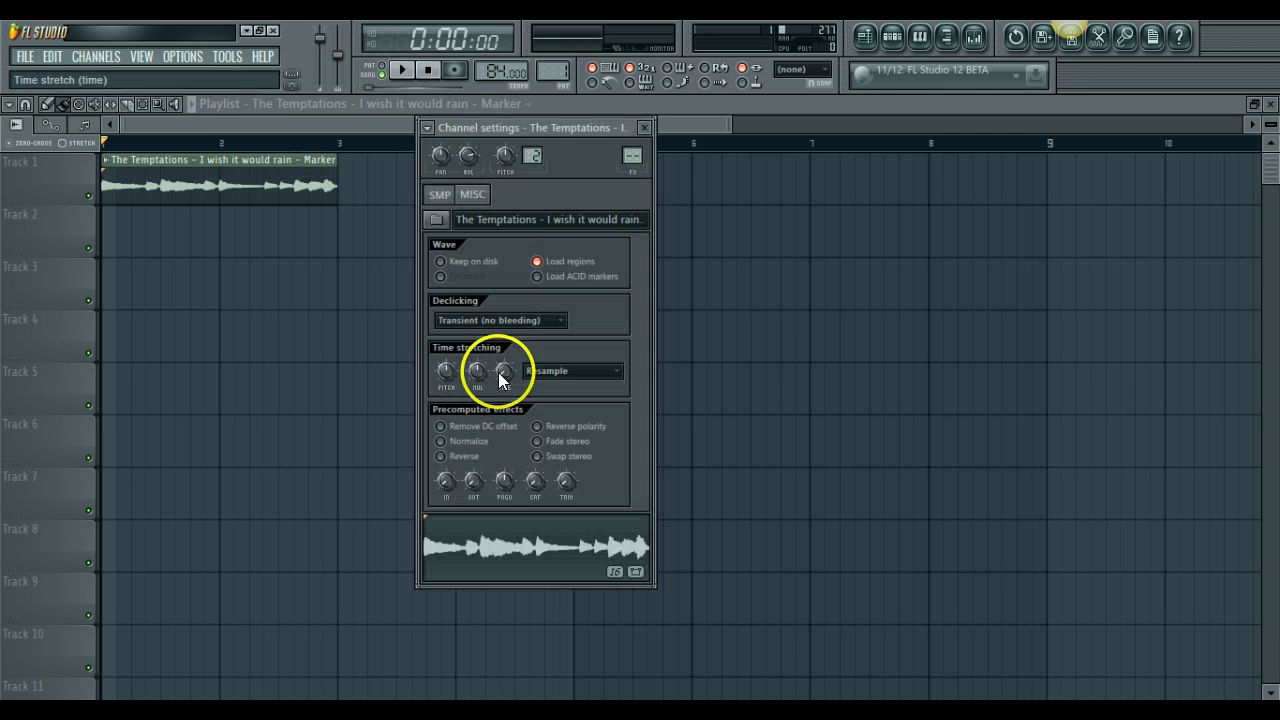
pyautogui.moveTo(501, 373); pyautogui.dragTo(502, 372)
pyautogui.moveTo(520, 297); pyautogui.dragTo(520, 314)
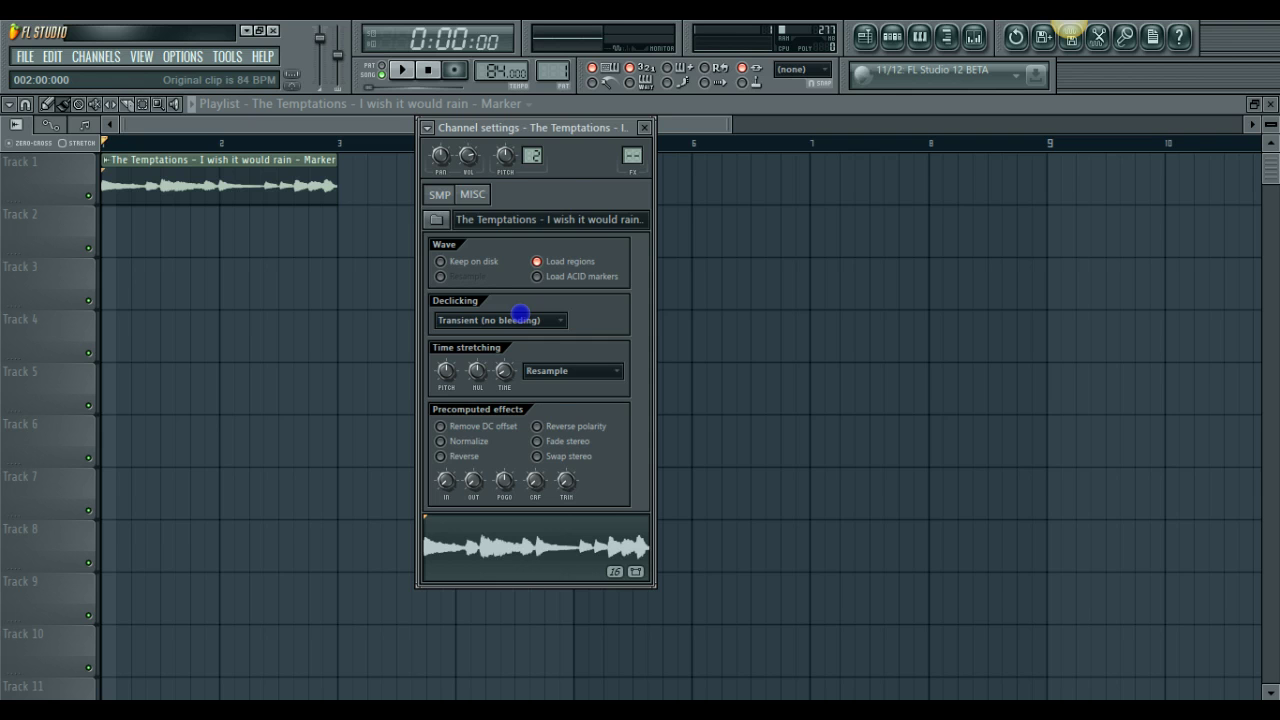
pyautogui.click(645, 128)
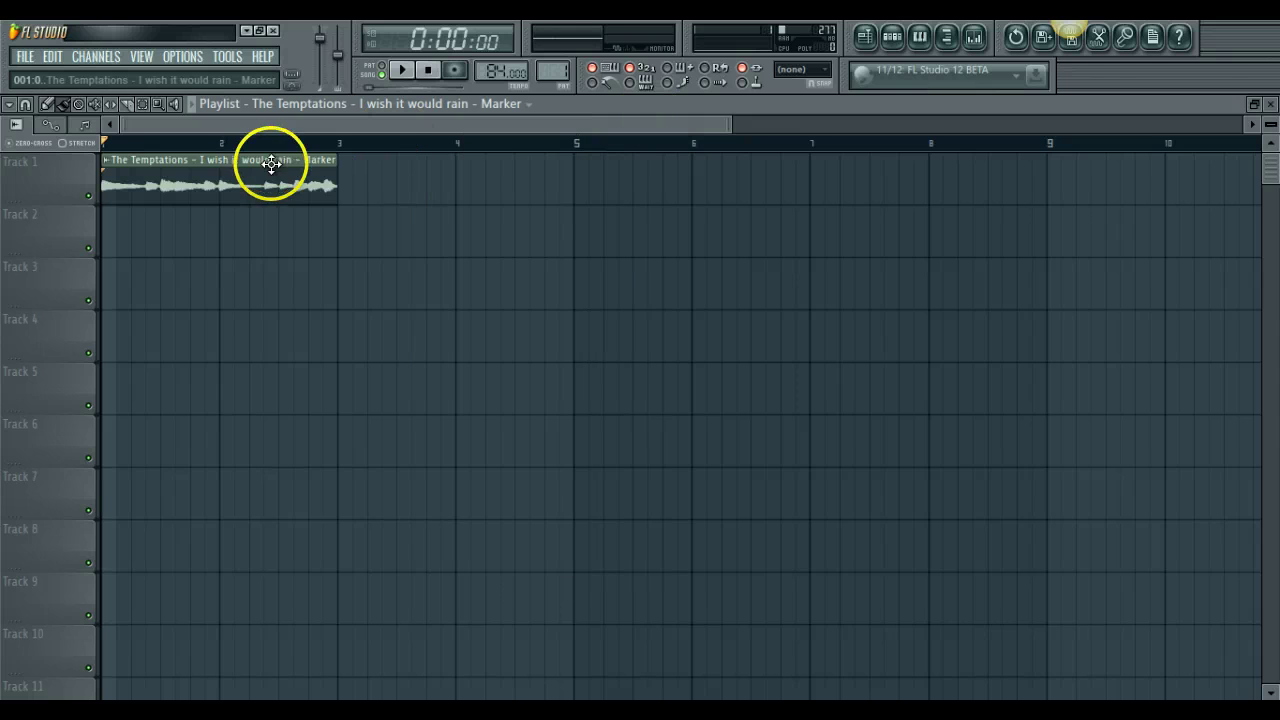
# - Shorten the clip on Track 1 to one bar and play it
pyautogui.moveTo(330, 185); pyautogui.dragTo(217, 176)
pyautogui.press('space')
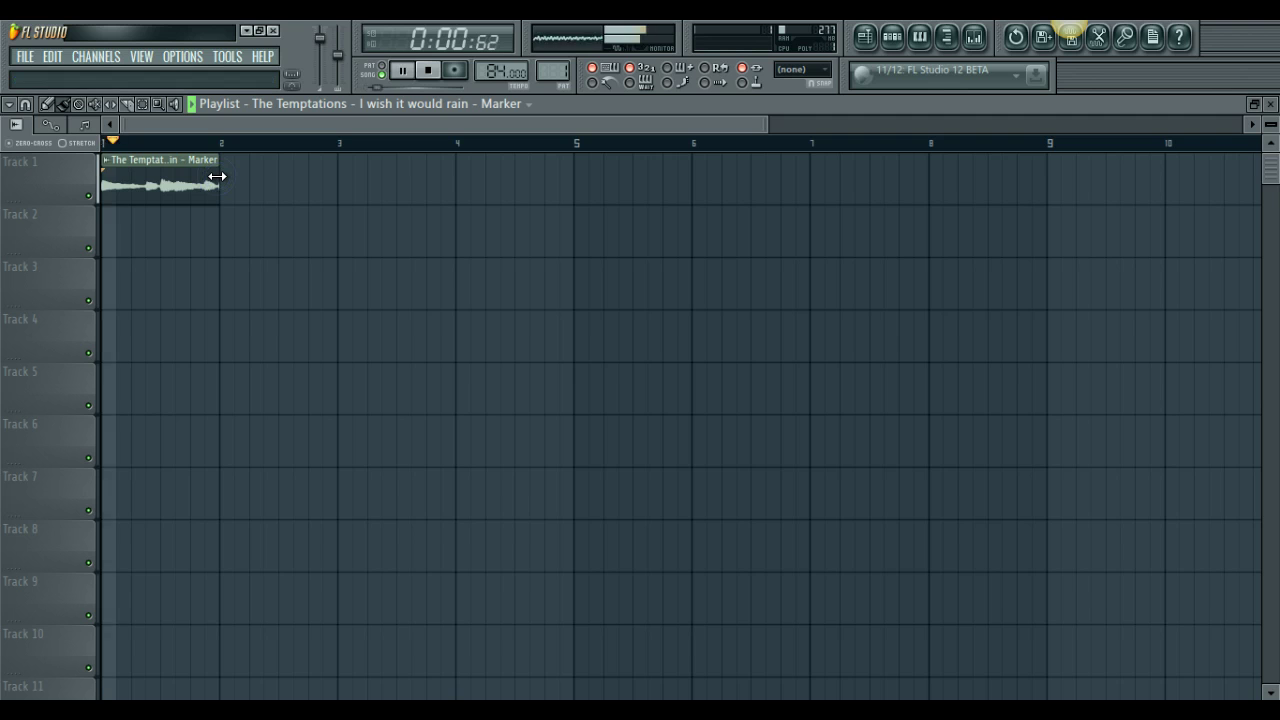
pyautogui.press('space')
# - Move the clip to Track 4 and adjust its length to half a bar, checking it by playback
pyautogui.moveTo(217, 176); pyautogui.dragTo(146, 342)
pyautogui.press('space')
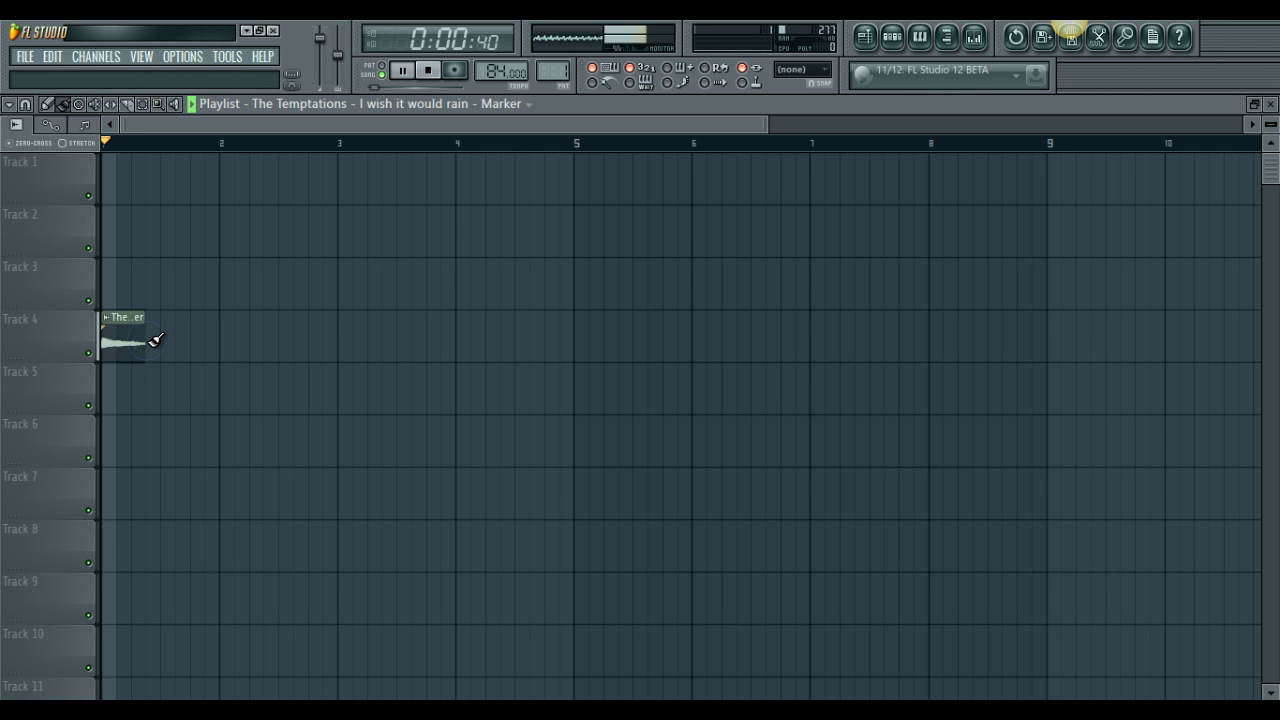
pyautogui.press('space')
pyautogui.click(143, 338)
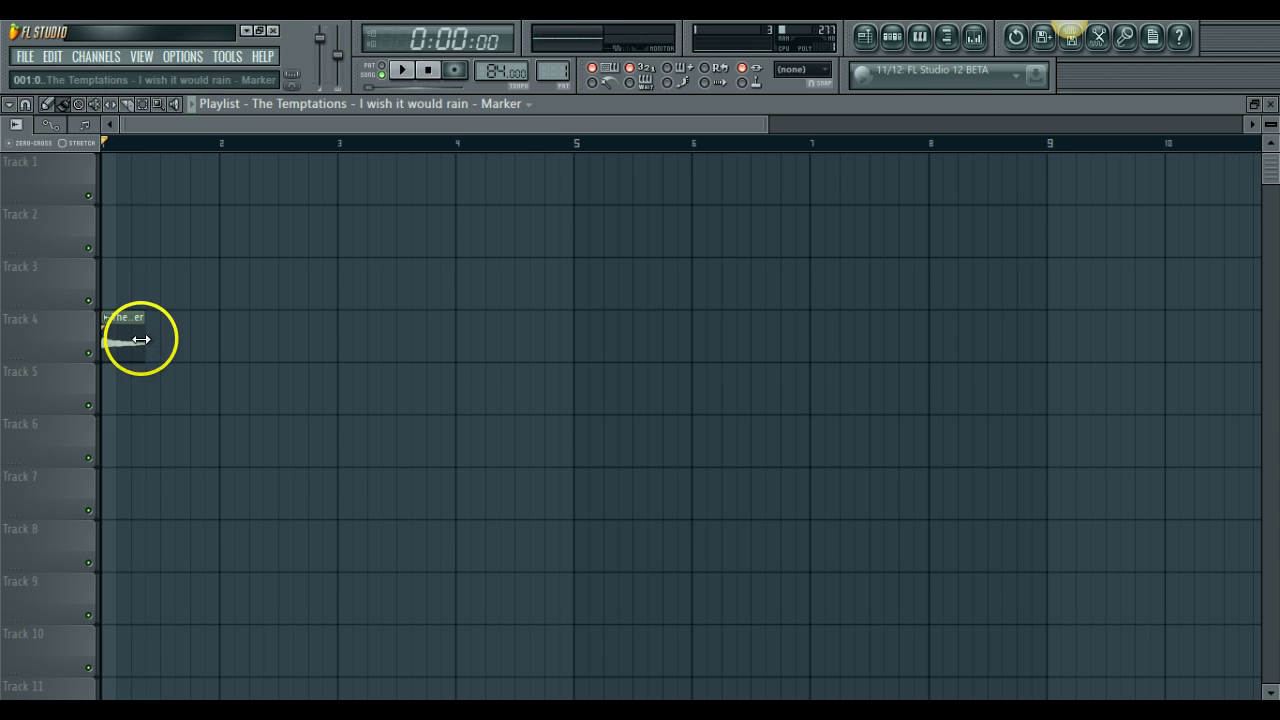
pyautogui.press('space')
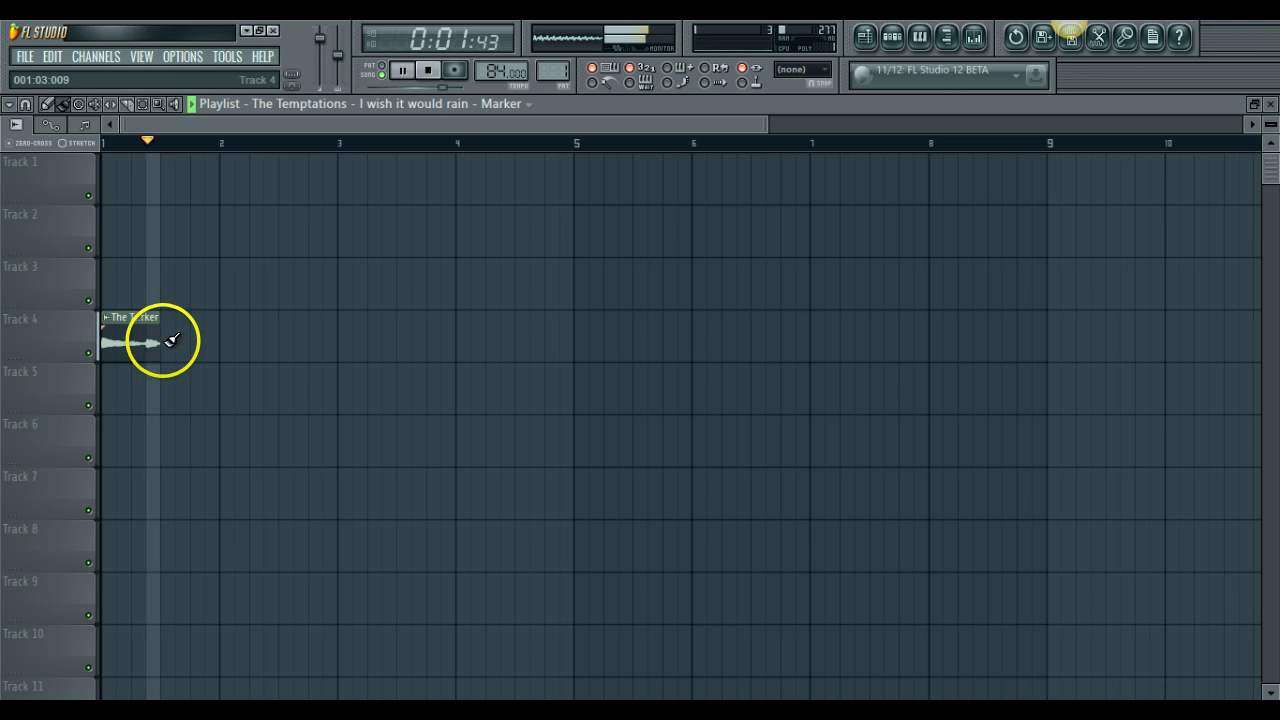
pyautogui.press('space')
# - Add two copies directly after the Track 4 clip, extend the last one to bar 3, and play the sequence
pyautogui.click(171, 341)
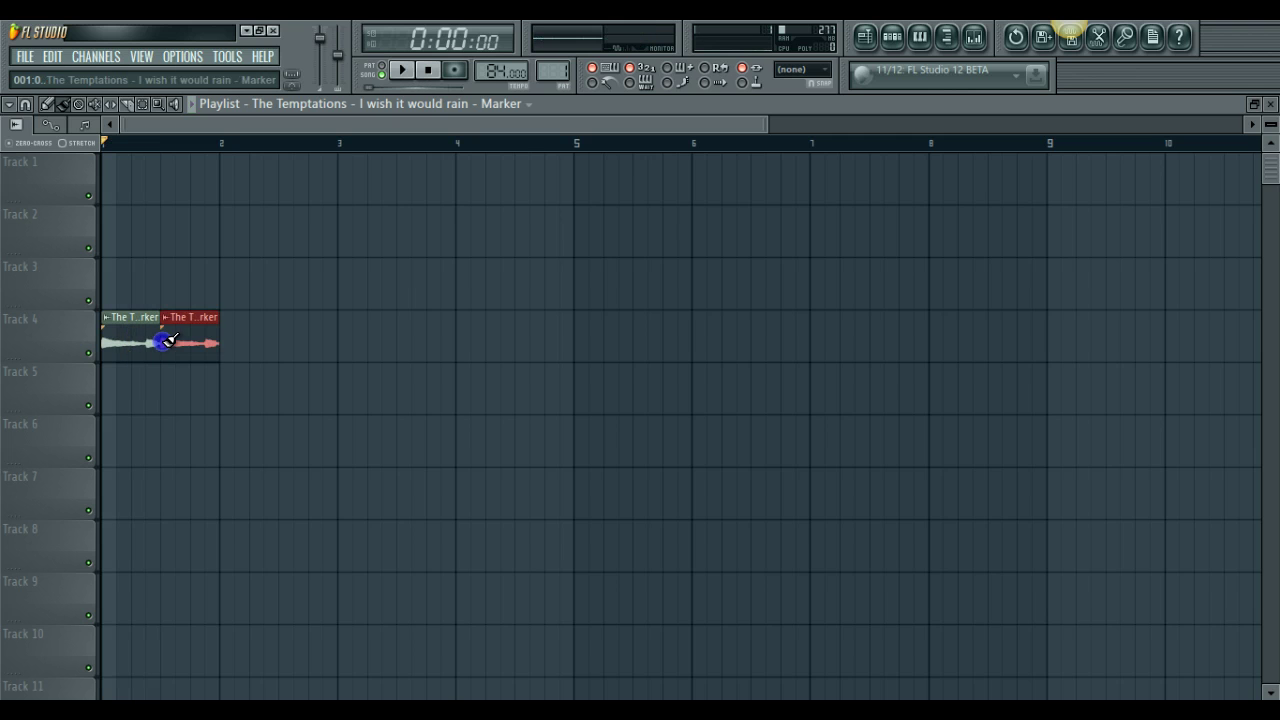
pyautogui.click(223, 343)
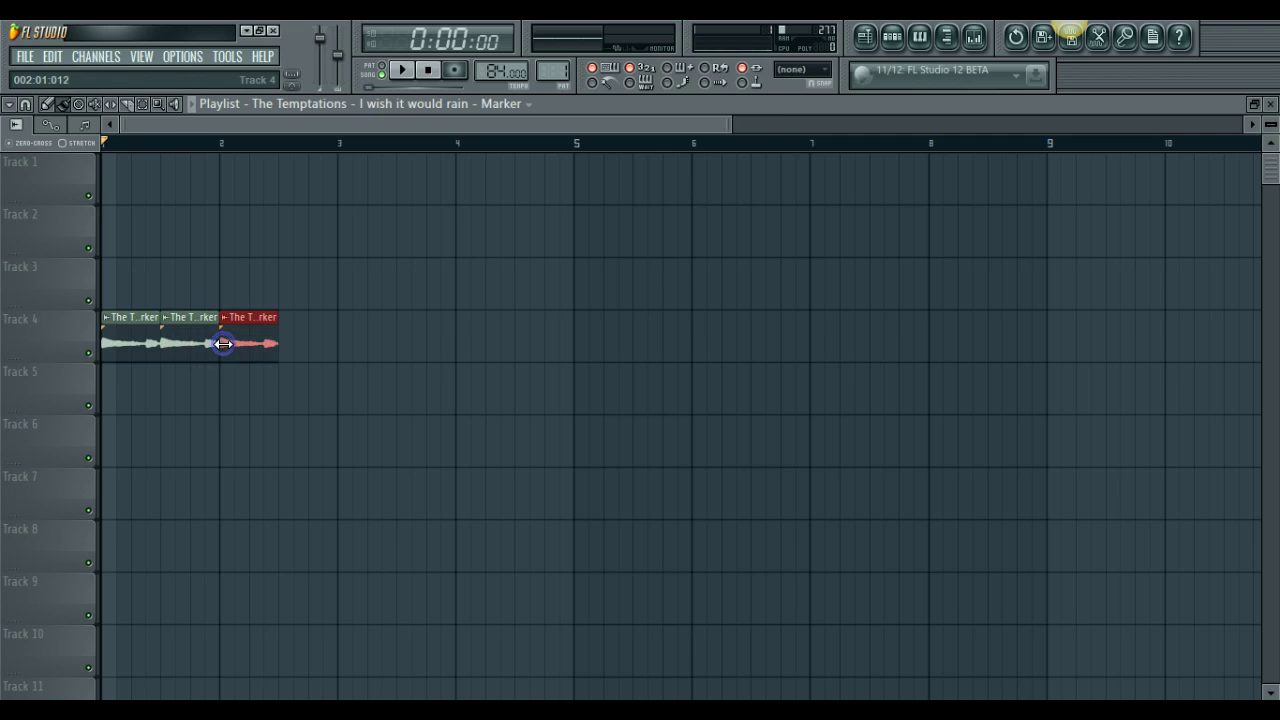
pyautogui.moveTo(278, 342); pyautogui.dragTo(345, 354)
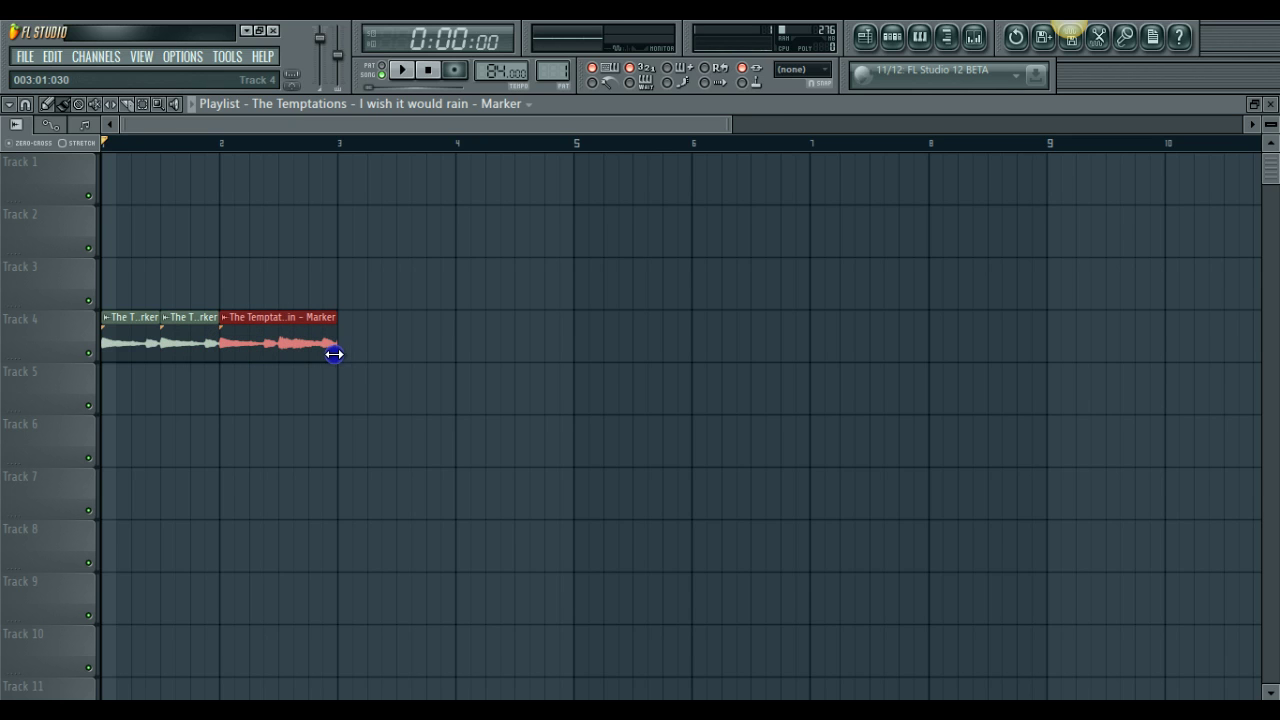
pyautogui.press('space')
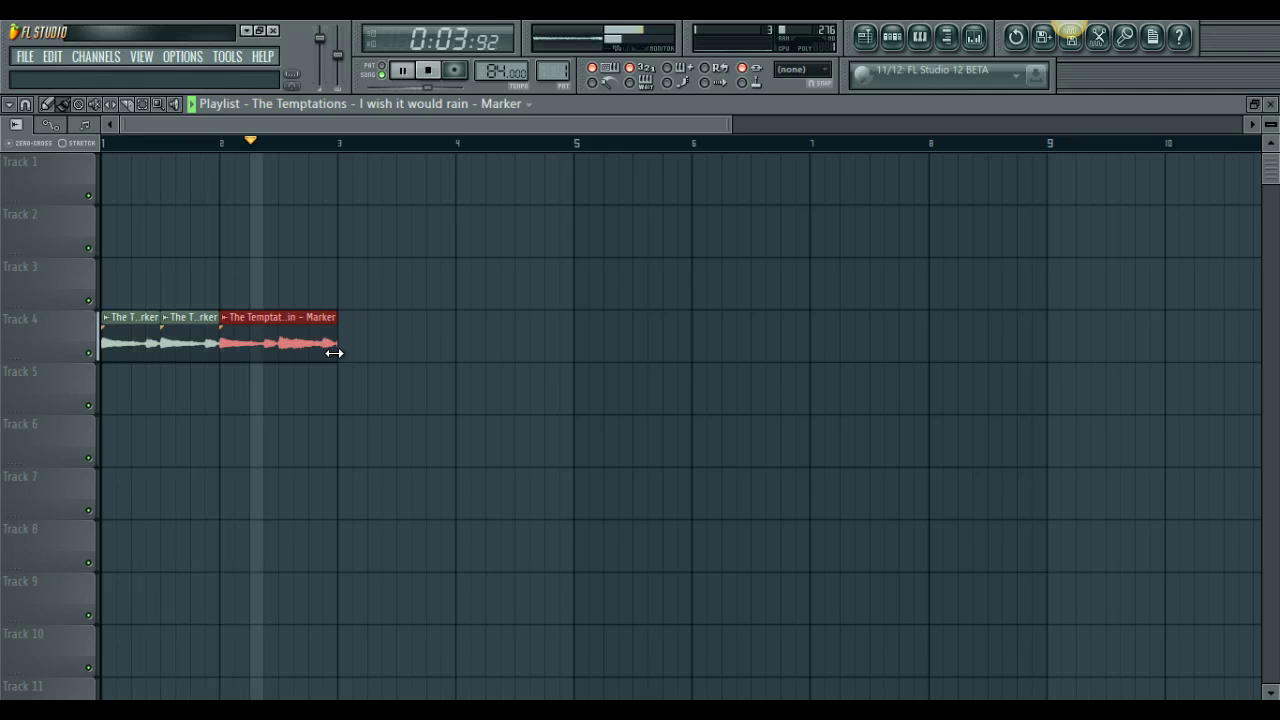
# - Duplicate all three Track 4 clips into bars 3 and 4 and clear the time selection
pyautogui.hotkey('ctrl', 'a')
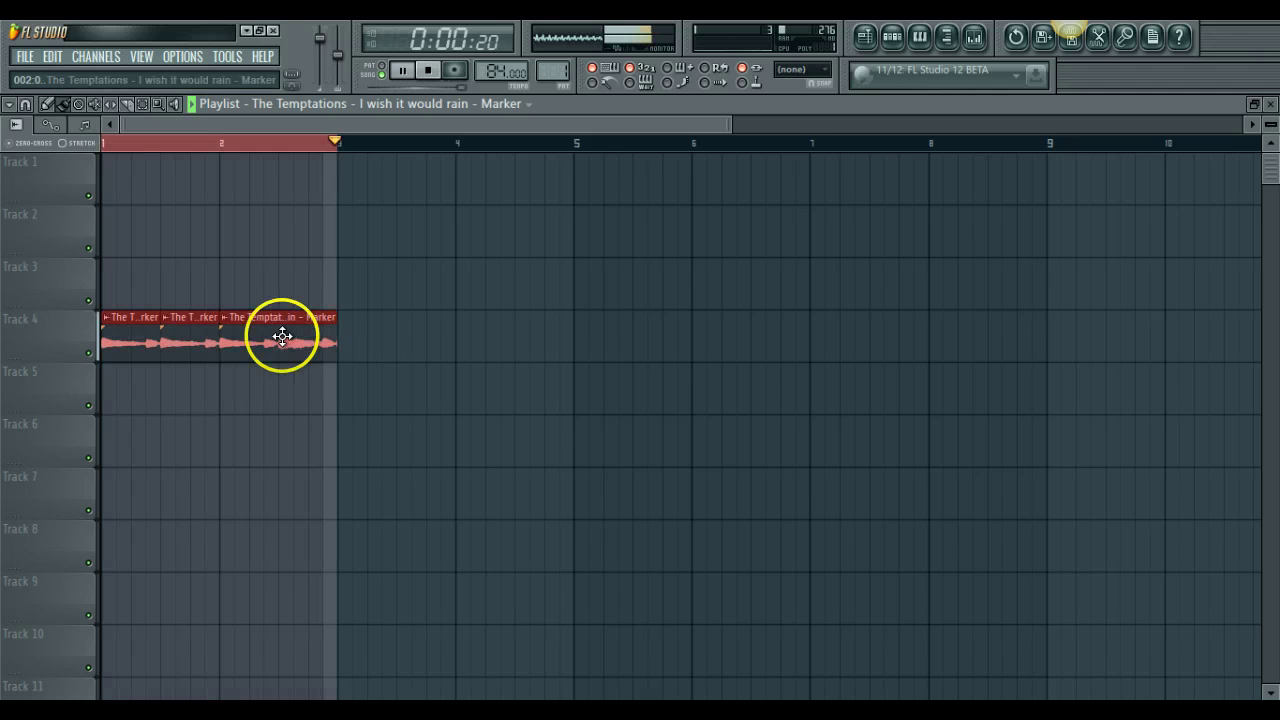
pyautogui.moveTo(174, 343); pyautogui.dragTo(414, 331)
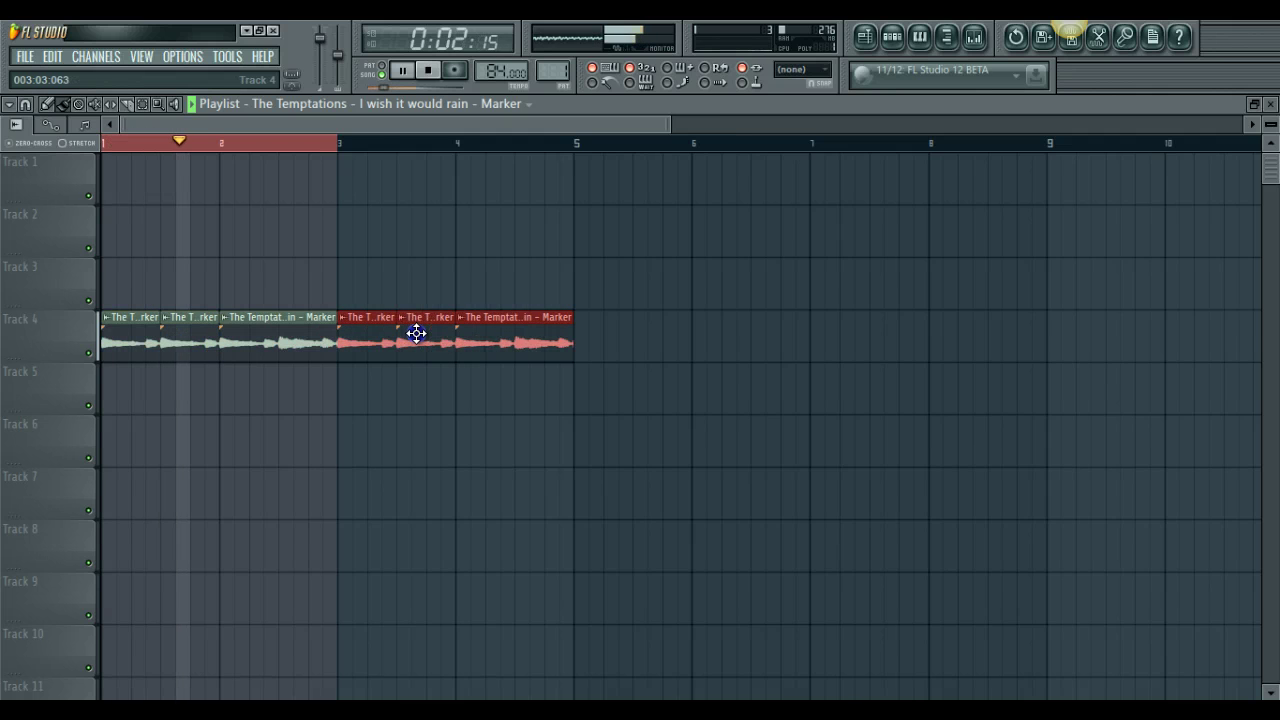
pyautogui.click(355, 150)
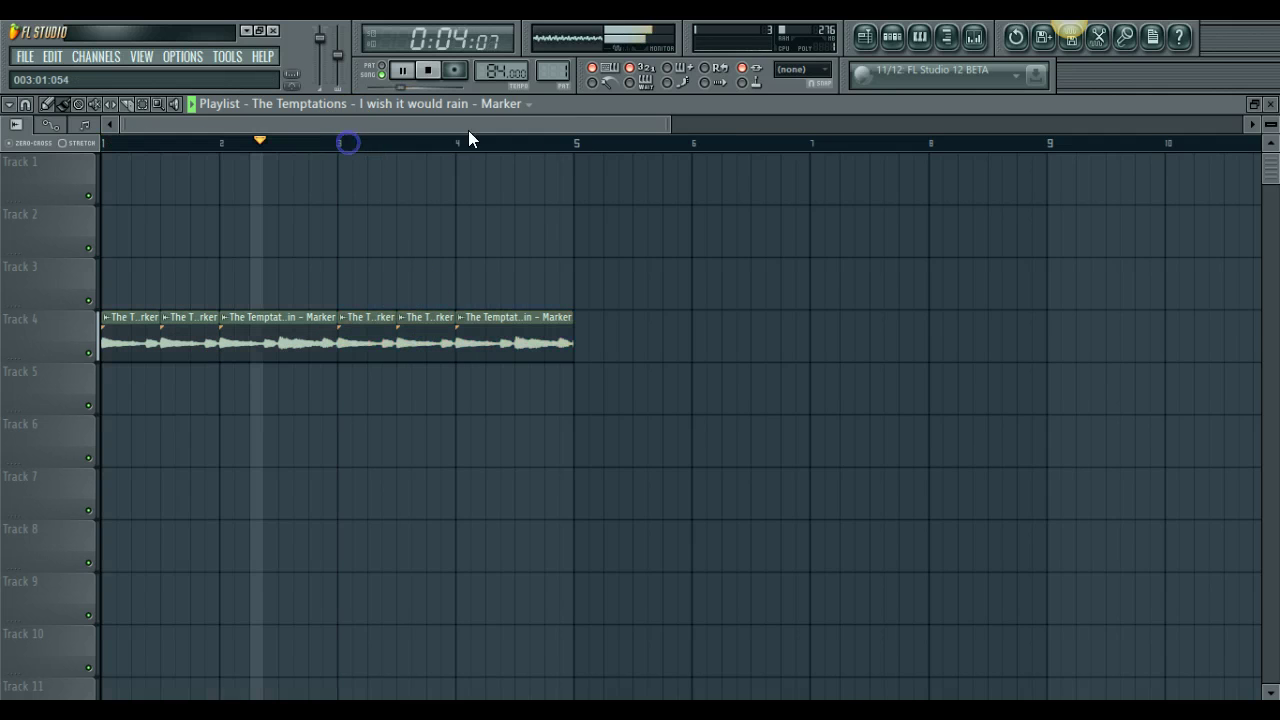
# - Place a Pattern 1 clip at the start of Track 1 and open it in the channel rack
pyautogui.click(468, 106)
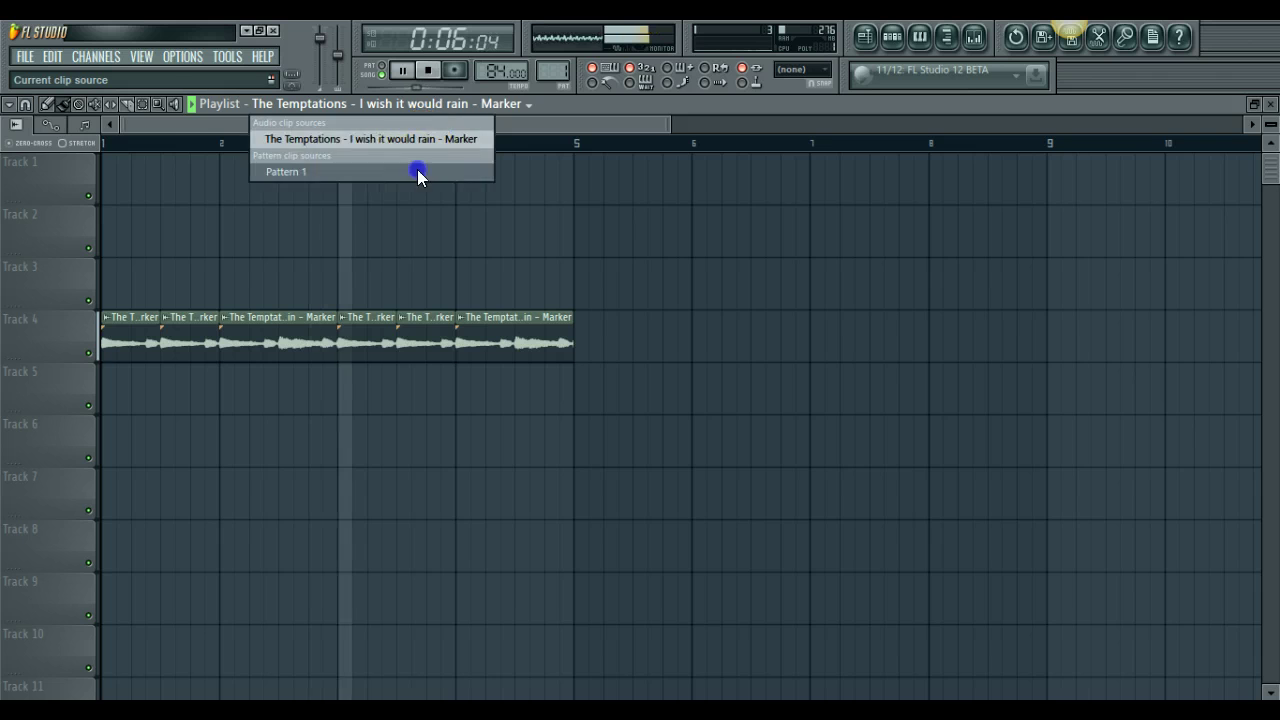
pyautogui.click(417, 170)
pyautogui.click(140, 177)
pyautogui.doubleClick(127, 176)
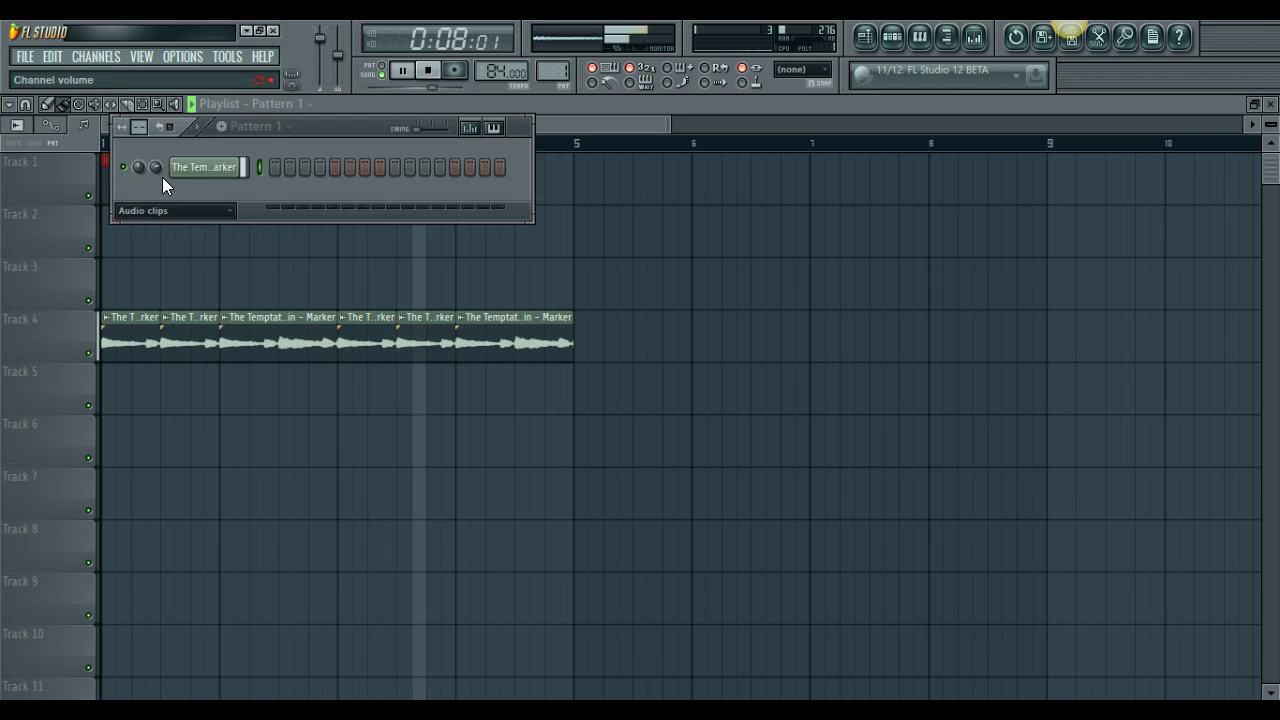
# - Show the Unsorted channels, replace the Sampler channel with Slicex, and stop playback
pyautogui.click(155, 222)
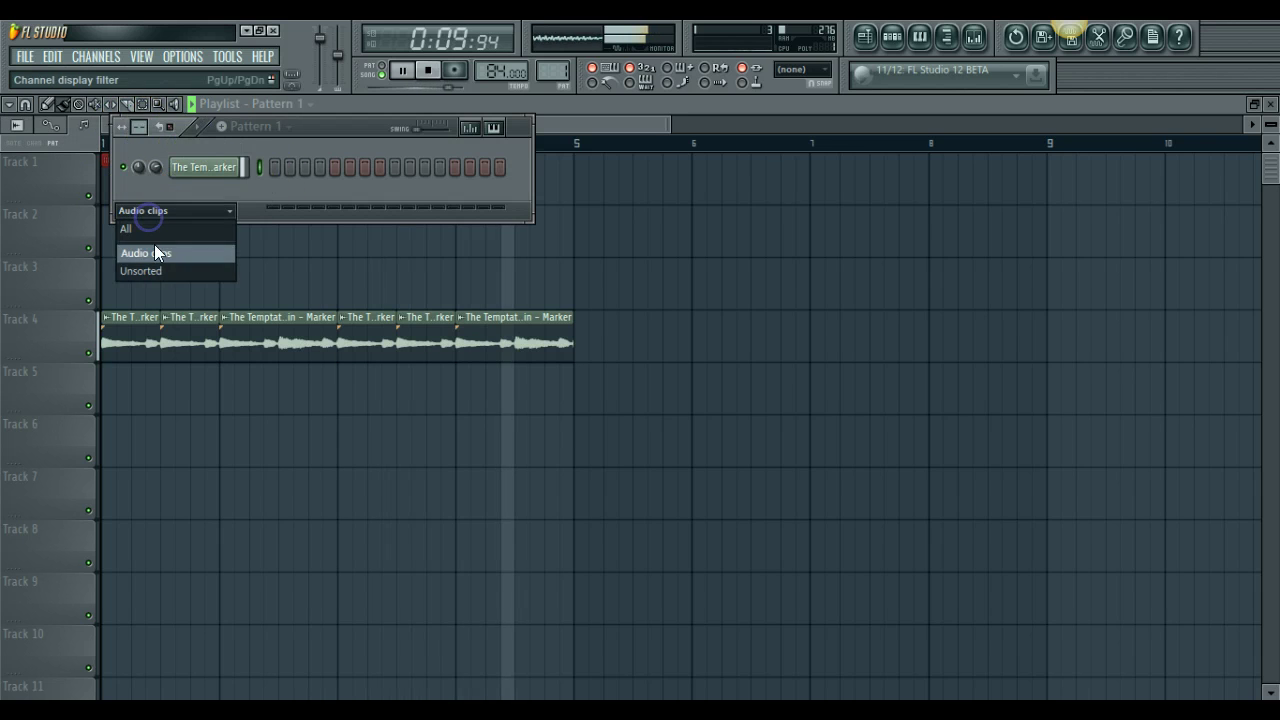
pyautogui.click(150, 268)
pyautogui.rightClick(200, 167)
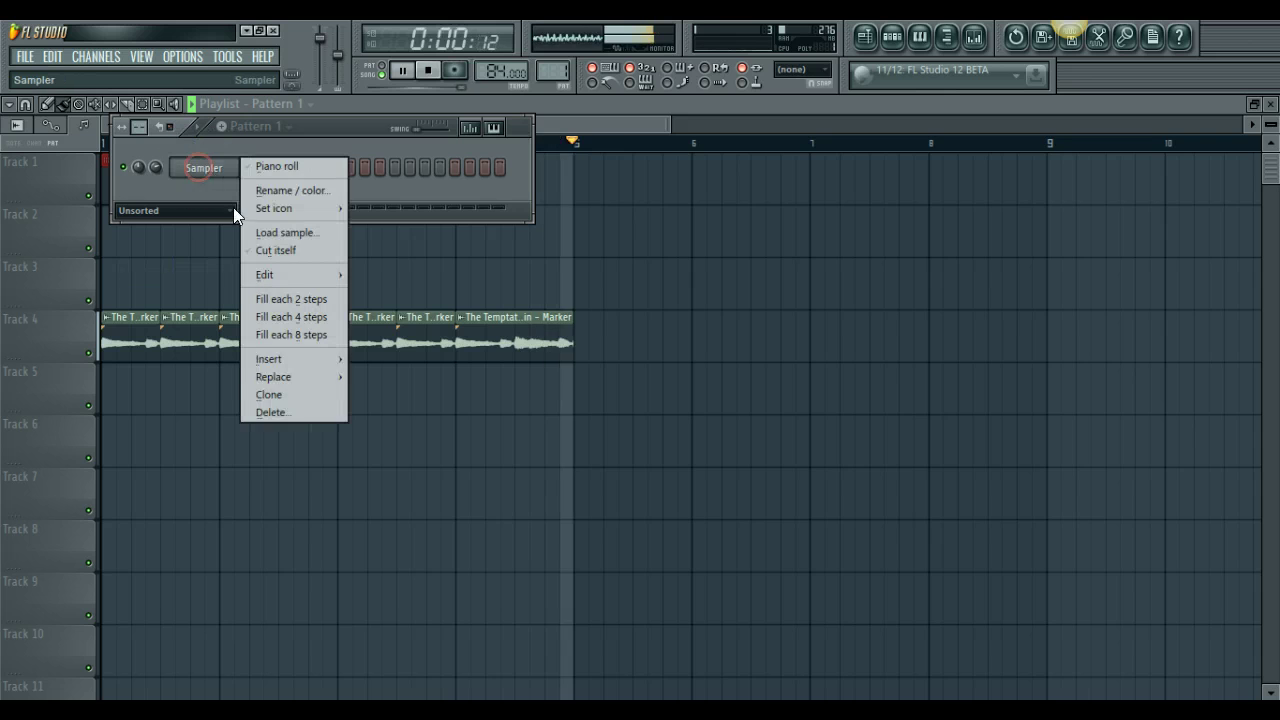
pyautogui.click(297, 374)
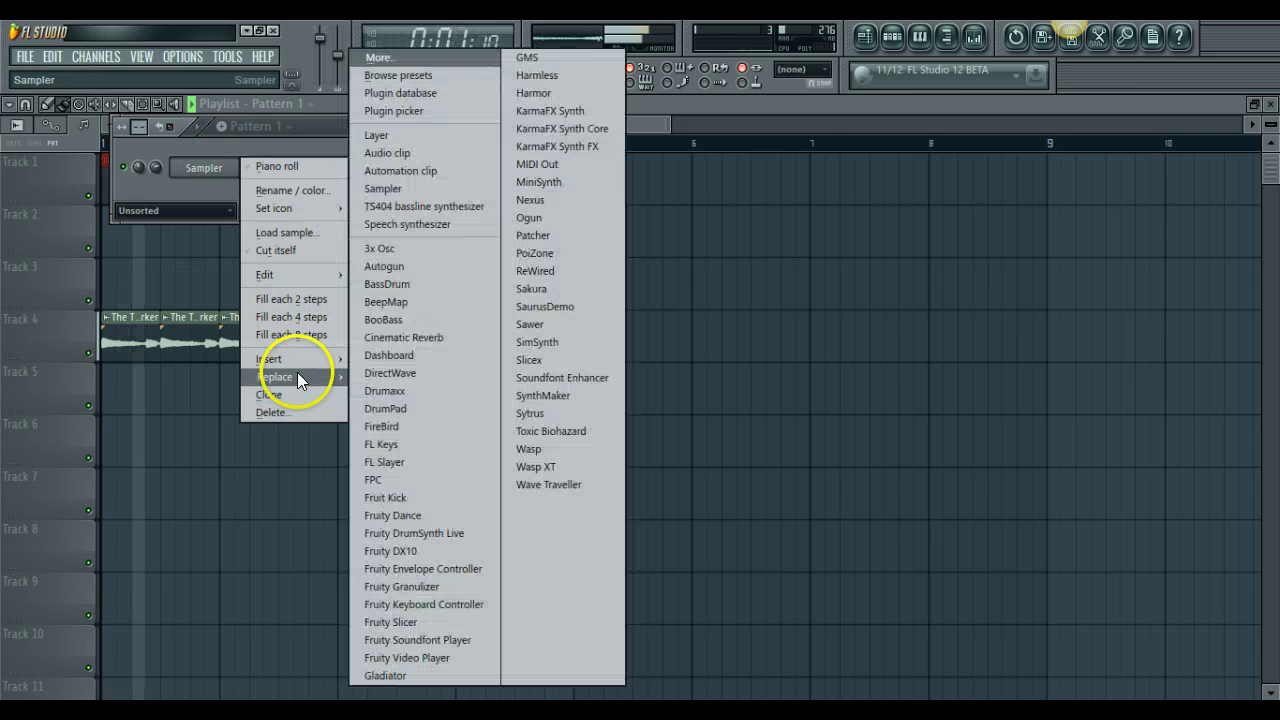
pyautogui.click(553, 355)
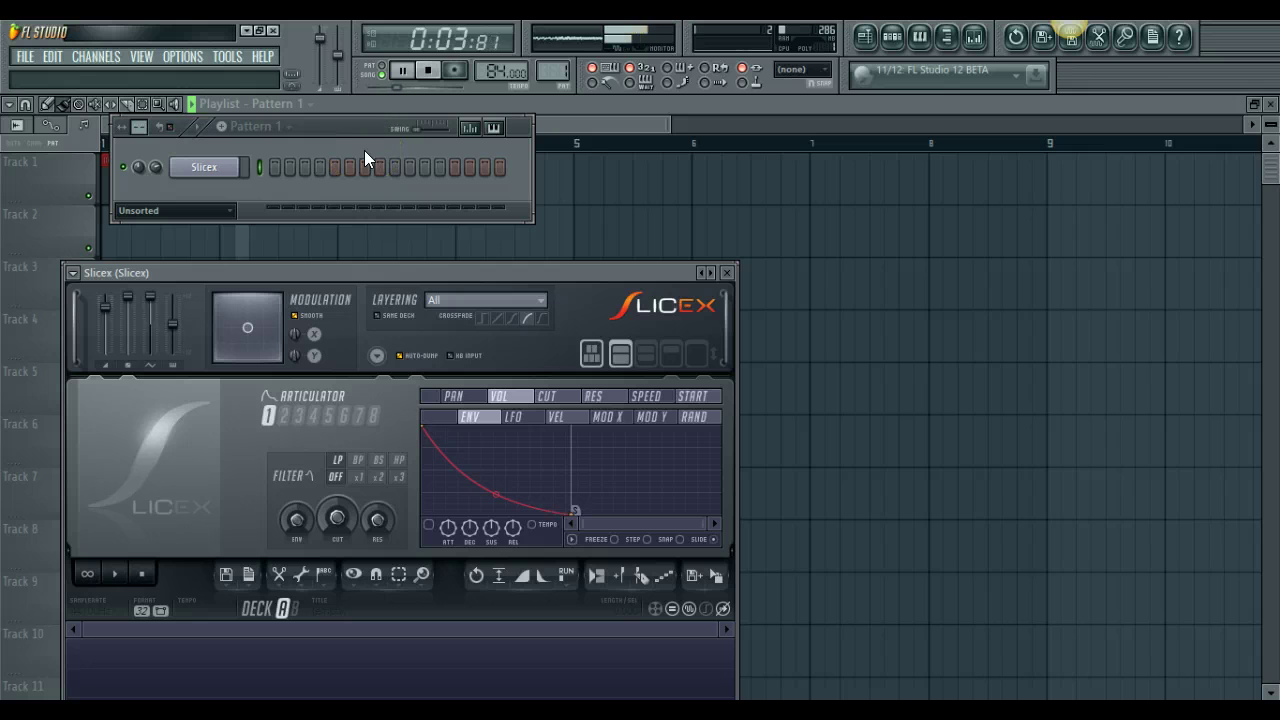
pyautogui.press('space')
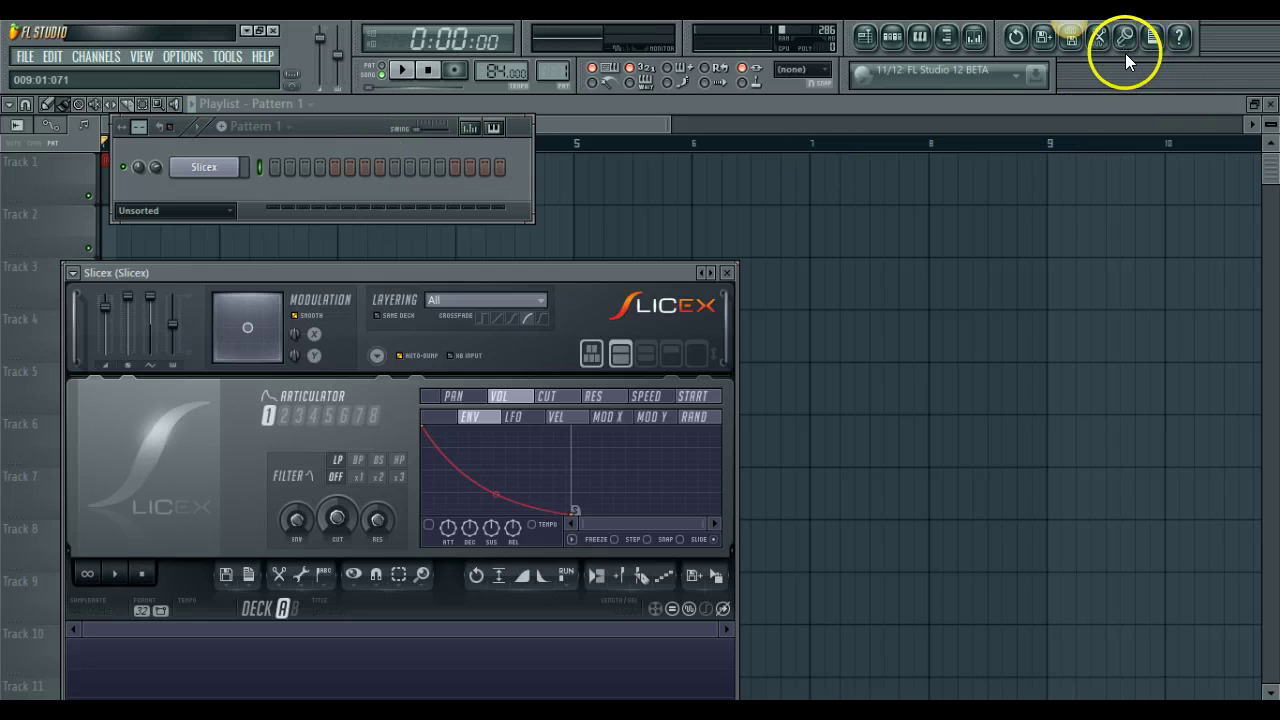
# - Bring Edison back up and audition the slices starting at 0:403, 6:099 and 14:136 as playable notes
pyautogui.click(1098, 37)
pyautogui.press('s')
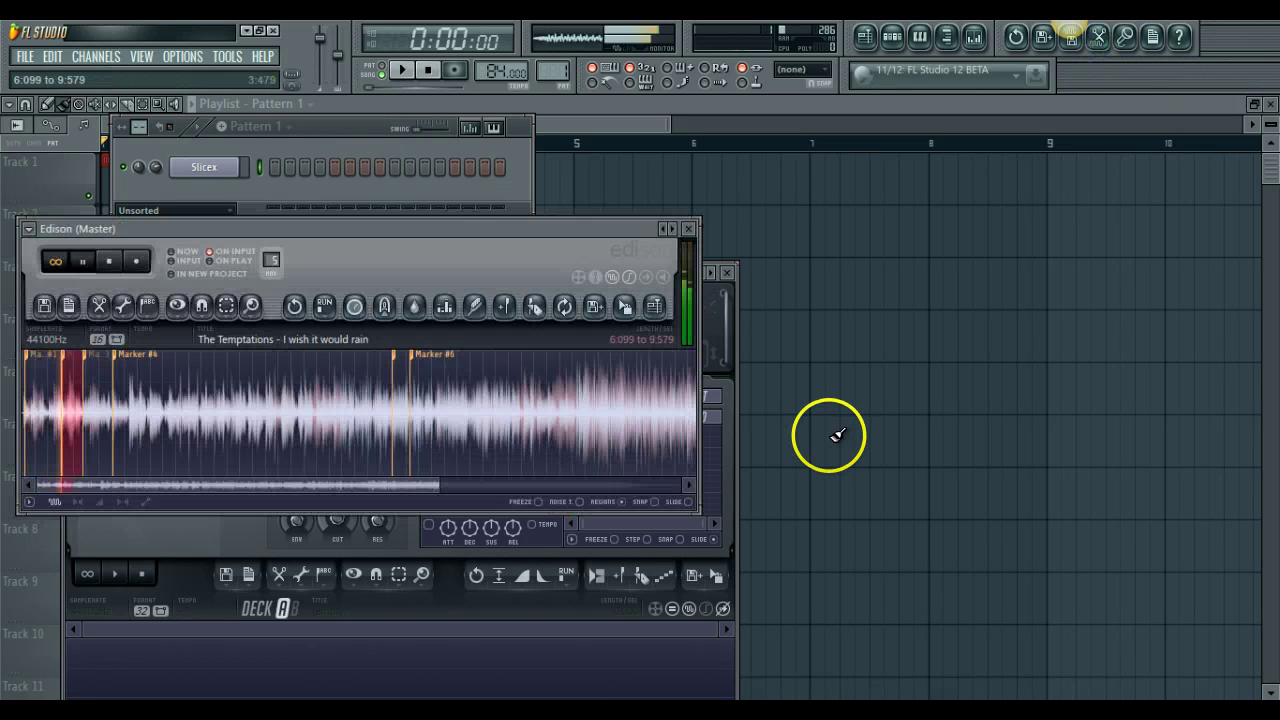
pyautogui.press('z')
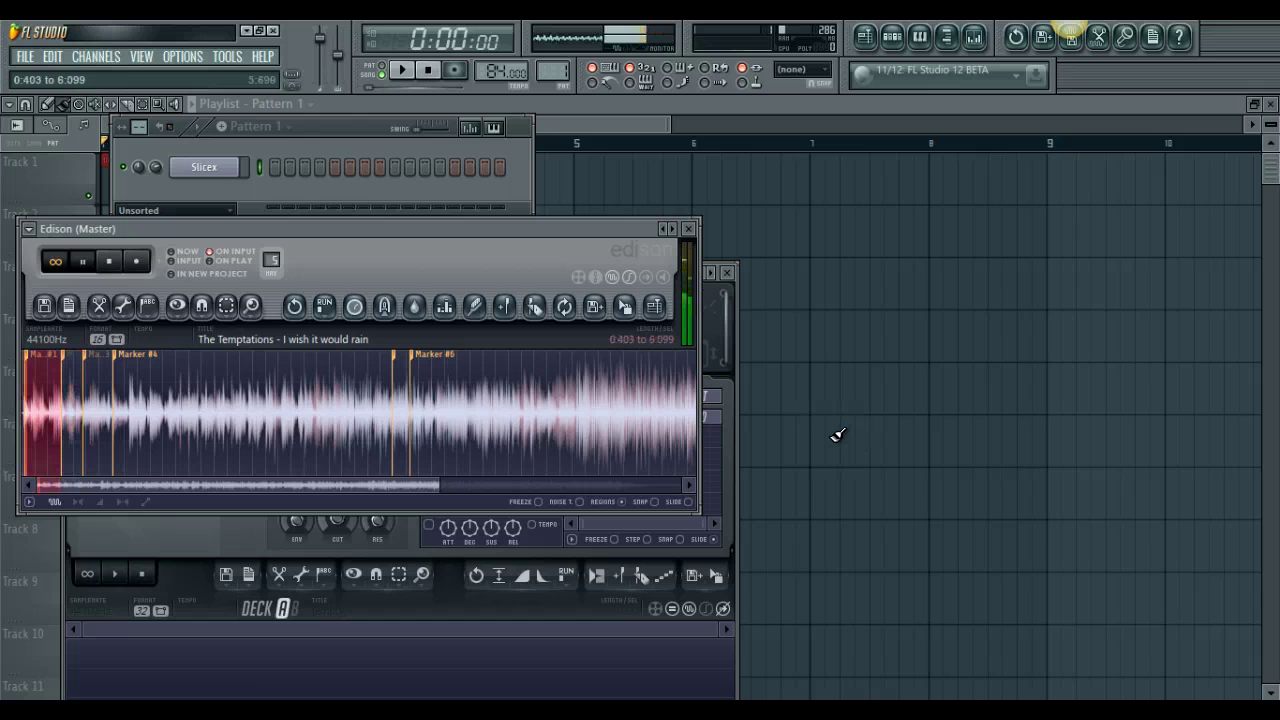
pyautogui.press('s')
pyautogui.press('s')
pyautogui.press('s')
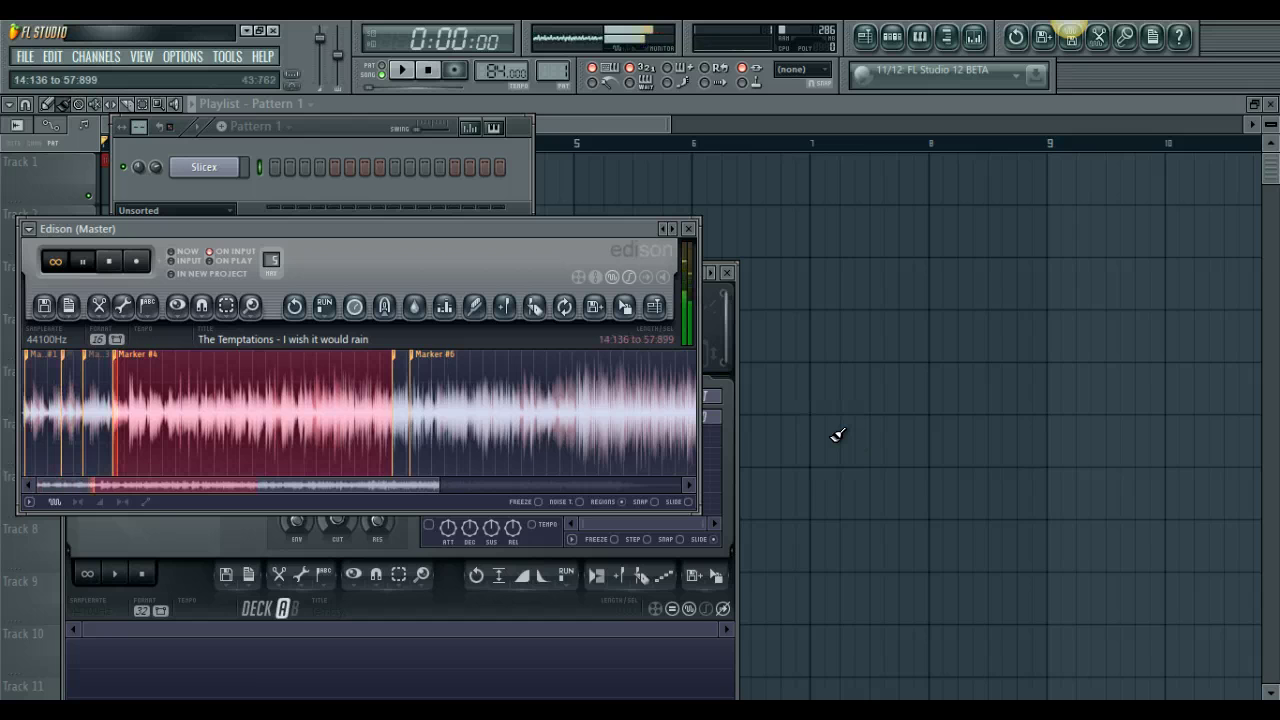
# - Delete the slices spanning 14:136 to 57:899, 0:403 to 6:099 and 0:403 to 3:883 from the sample in Edison
pyautogui.press('Delete')
pyautogui.click(169, 420)
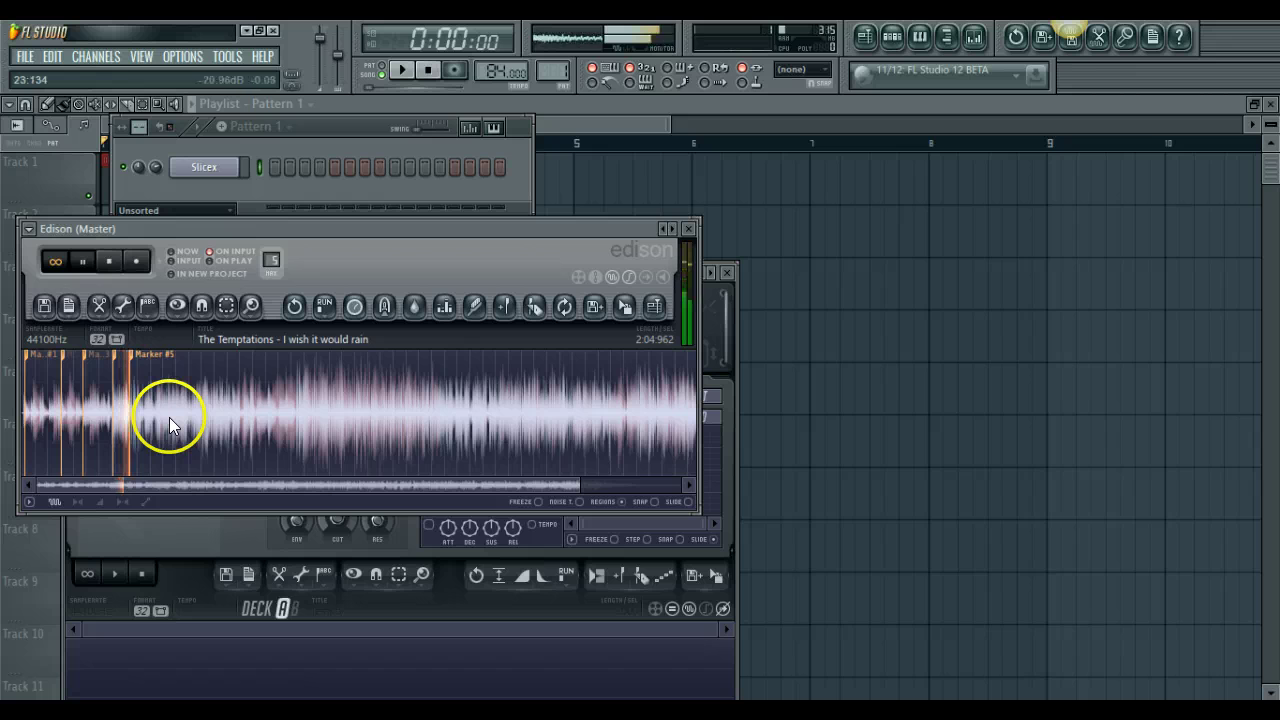
pyautogui.press('z')
pyautogui.press('Delete')
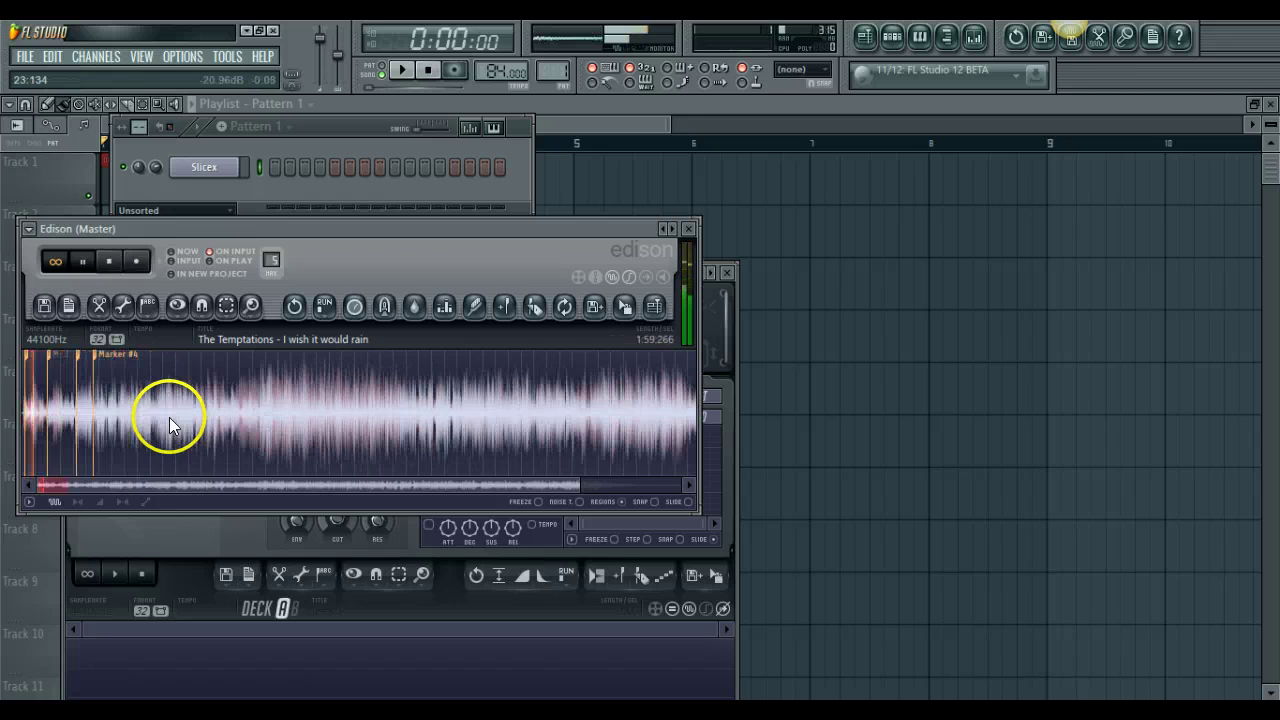
pyautogui.hotkey('ctrl', 'Right')
pyautogui.press('Delete')
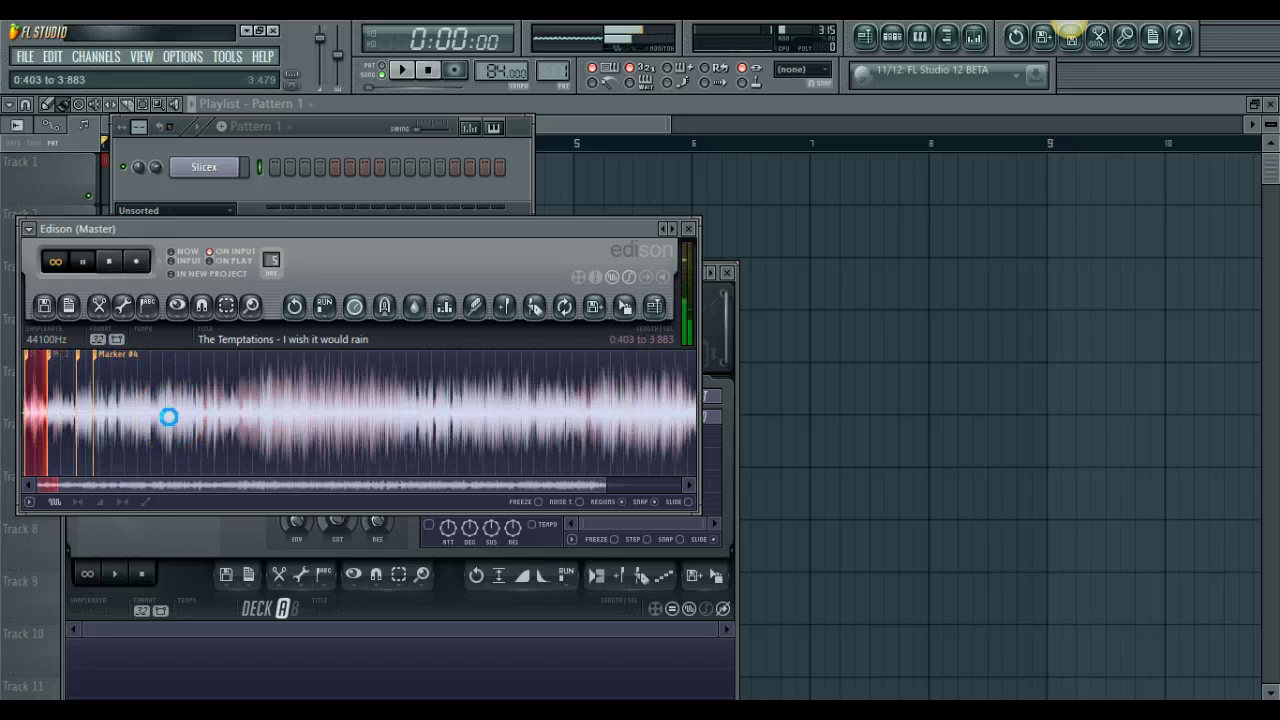
pyautogui.hotkey('ctrl', 'Right')
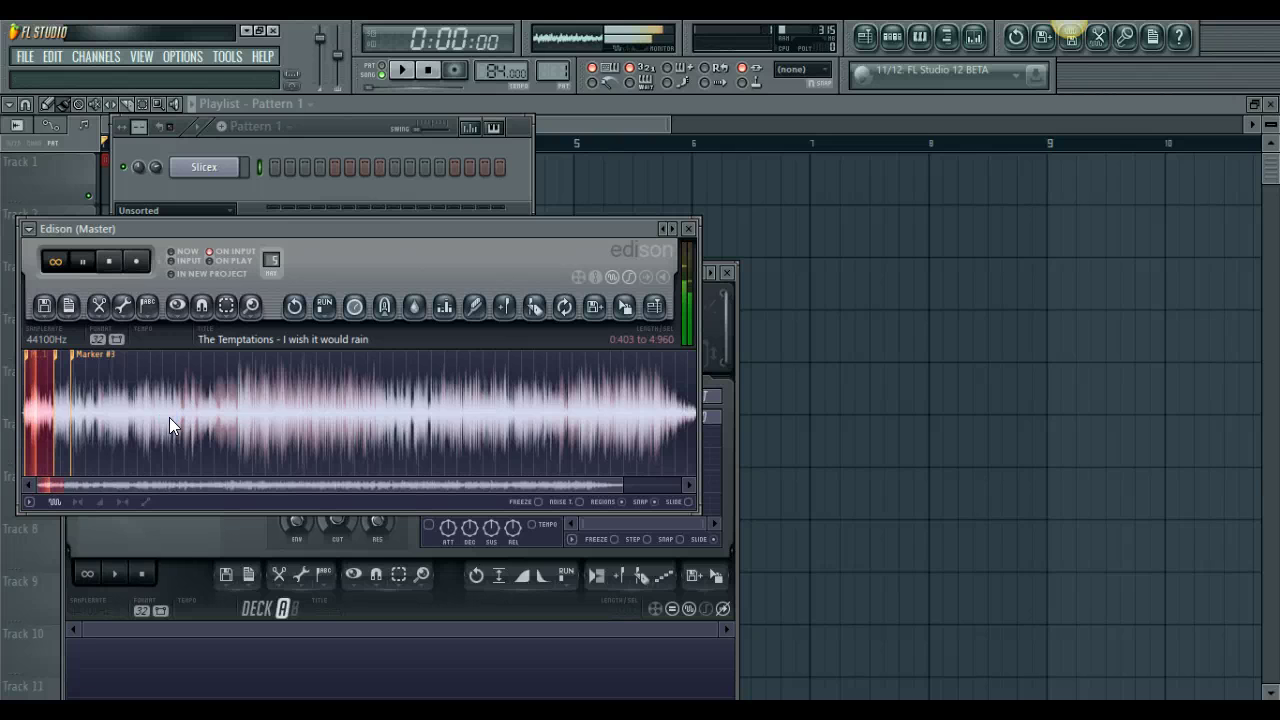
# - Try deleting the slice from 0:403 to 4:960, audition the remaining slices, and undo that deletion
pyautogui.press('Delete')
pyautogui.hotkey('ctrl', 'Right')
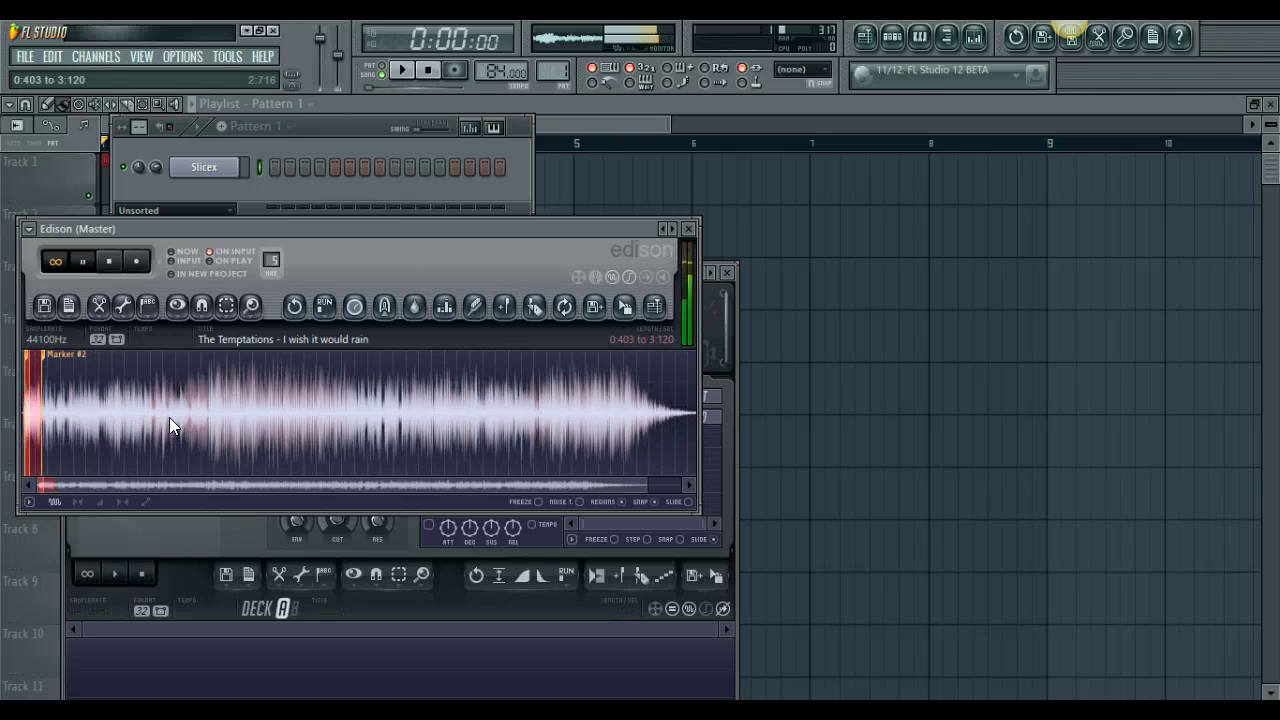
pyautogui.hotkey('ctrl', 'Right')
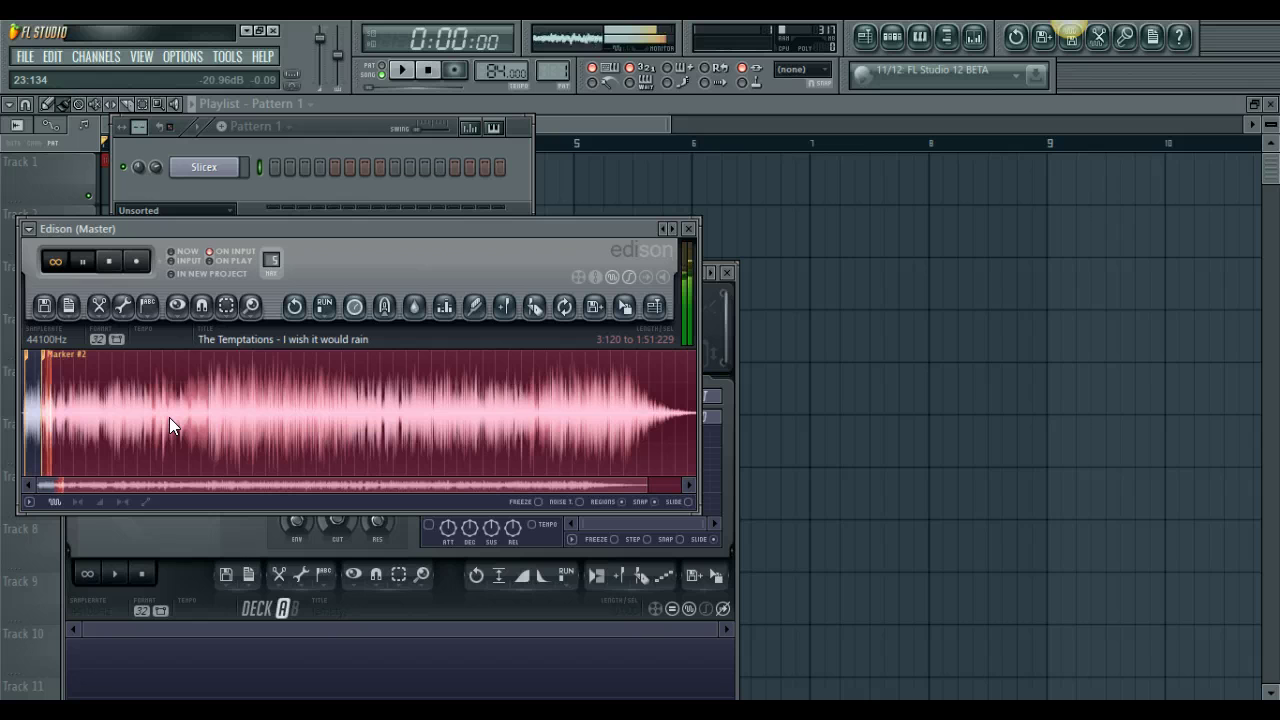
pyautogui.hotkey('ctrl', 'z')
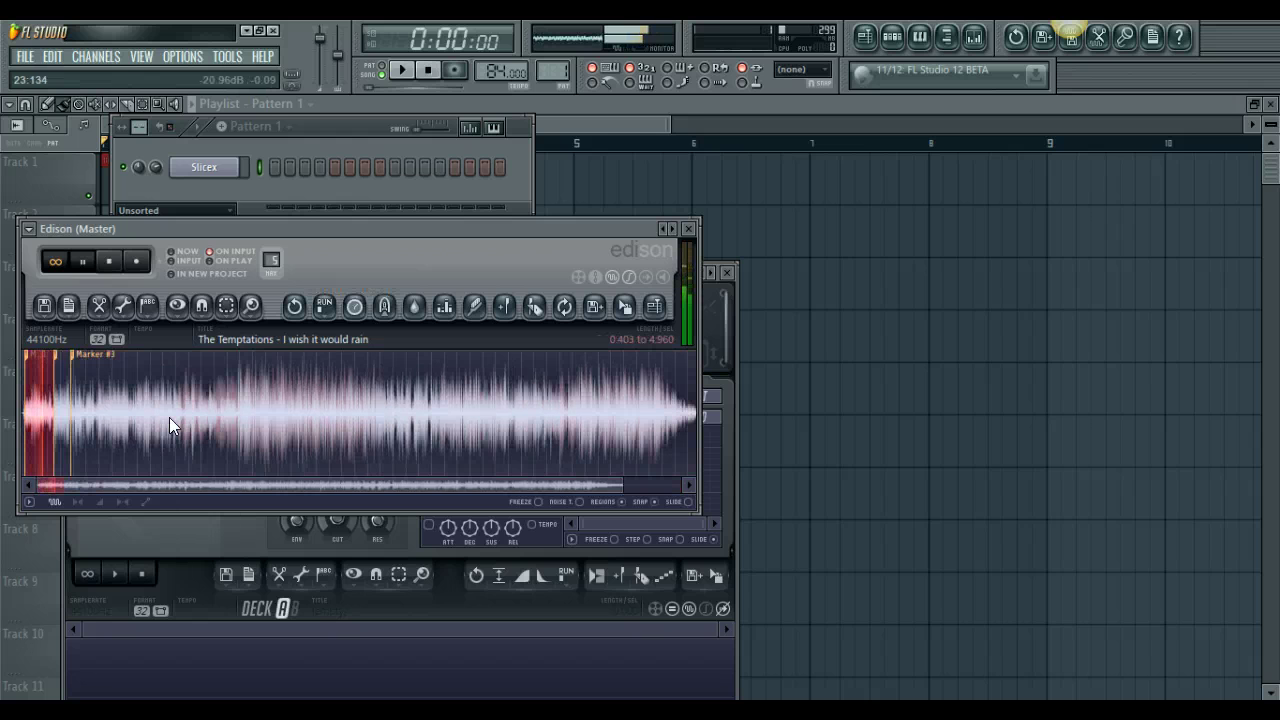
# - Stop playback and delete the long section after Marker #3, keeping the two short slices before it
pyautogui.press('space')
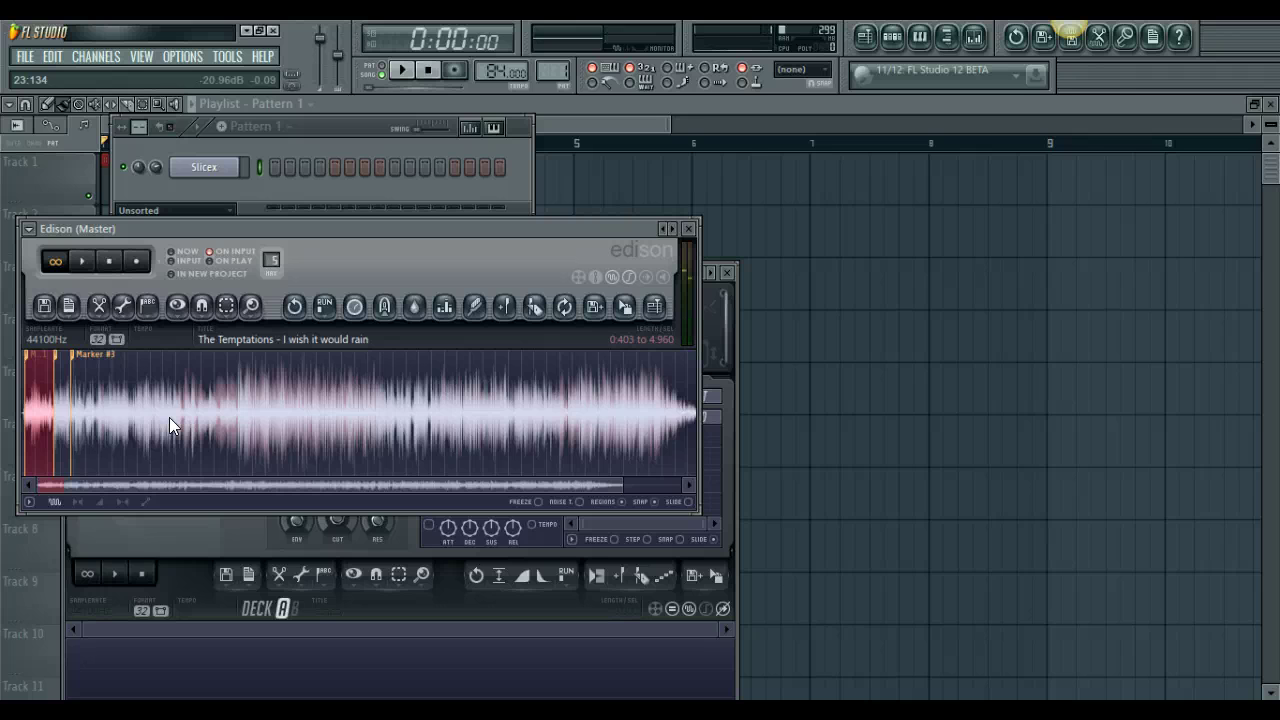
pyautogui.doubleClick(169, 417)
pyautogui.press('Delete')
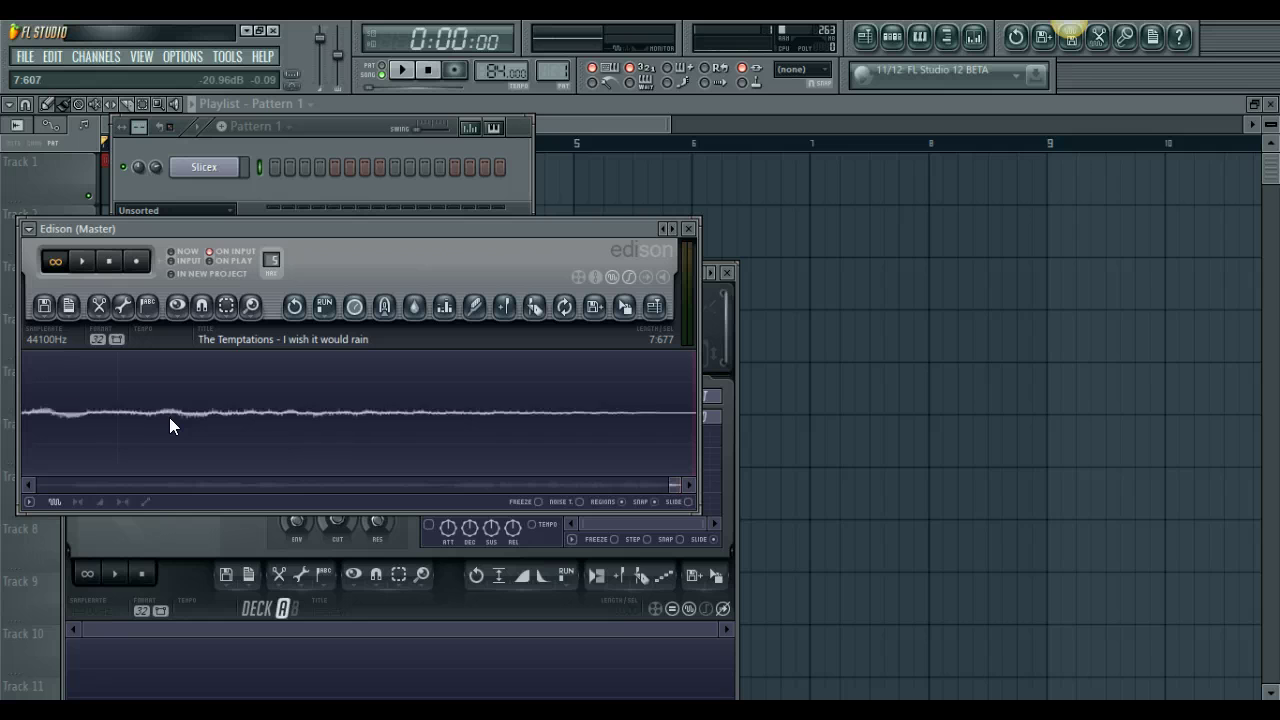
pyautogui.scroll(-8, 169, 417)
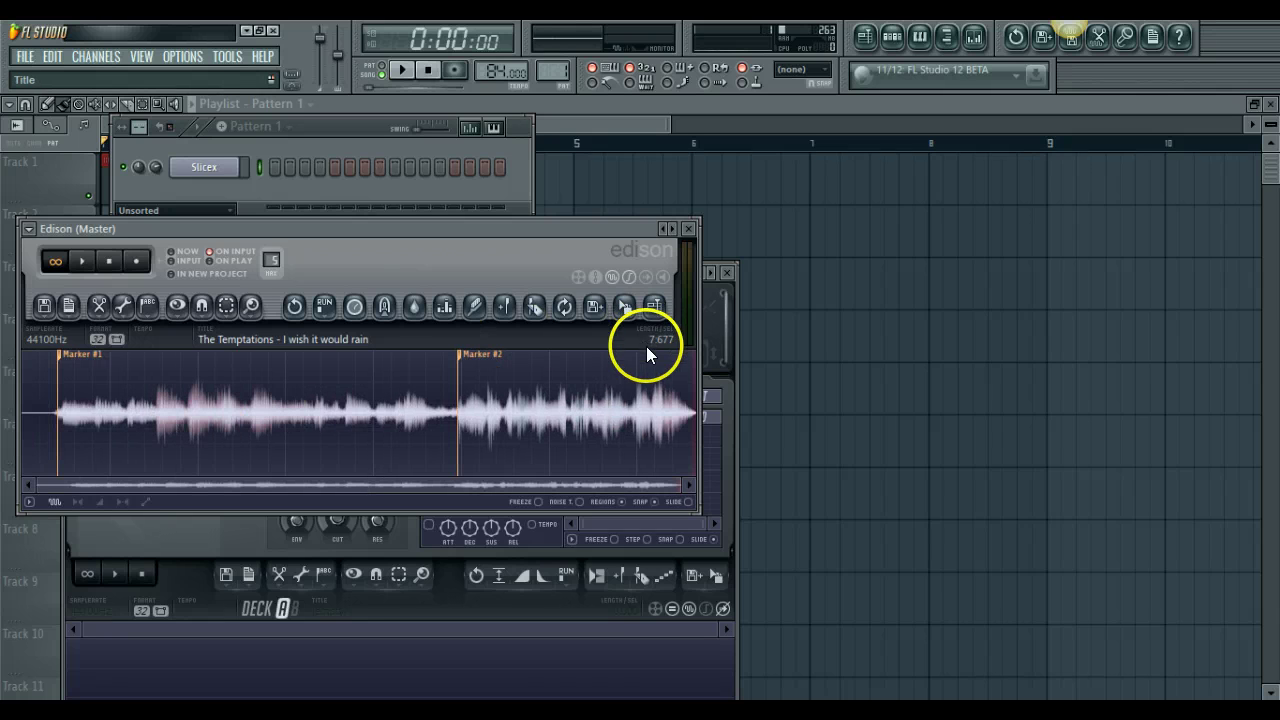
# - Delete the silent lead-in from 0:000 to 0:403 and play back the trimmed sample
pyautogui.click(503, 307)
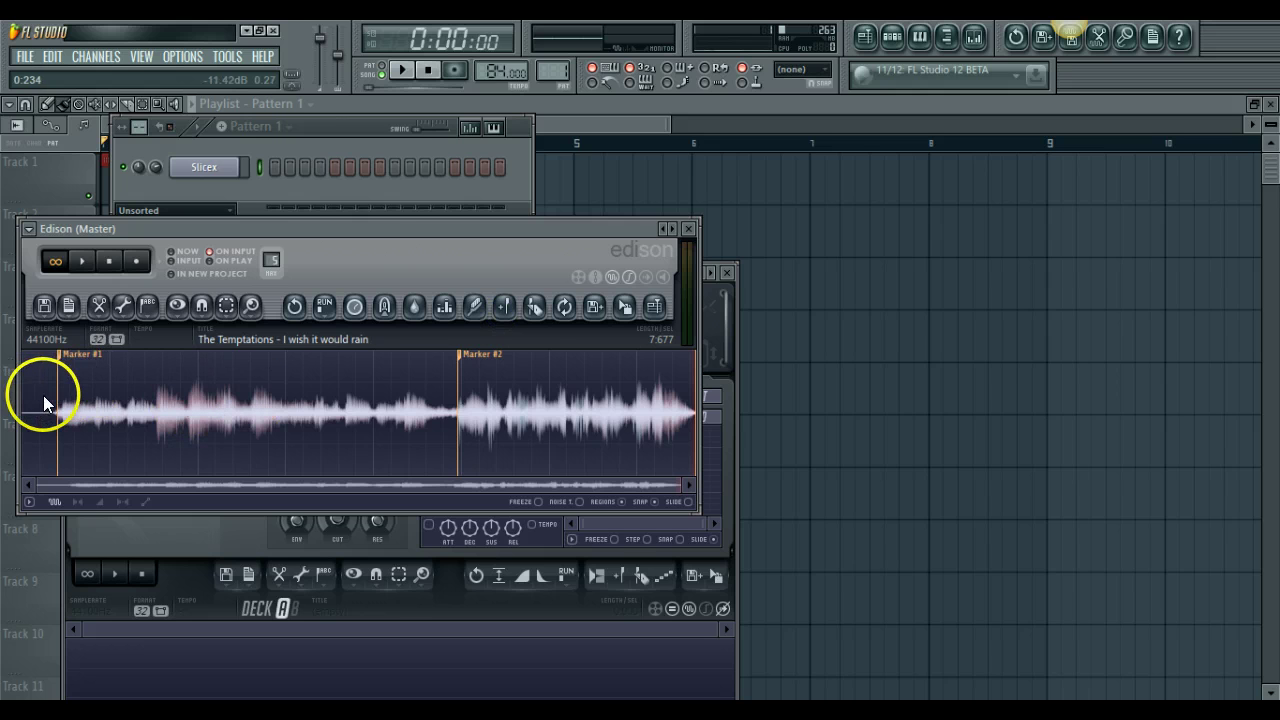
pyautogui.moveTo(34, 400); pyautogui.dragTo(14, 400)
pyautogui.click(504, 305)
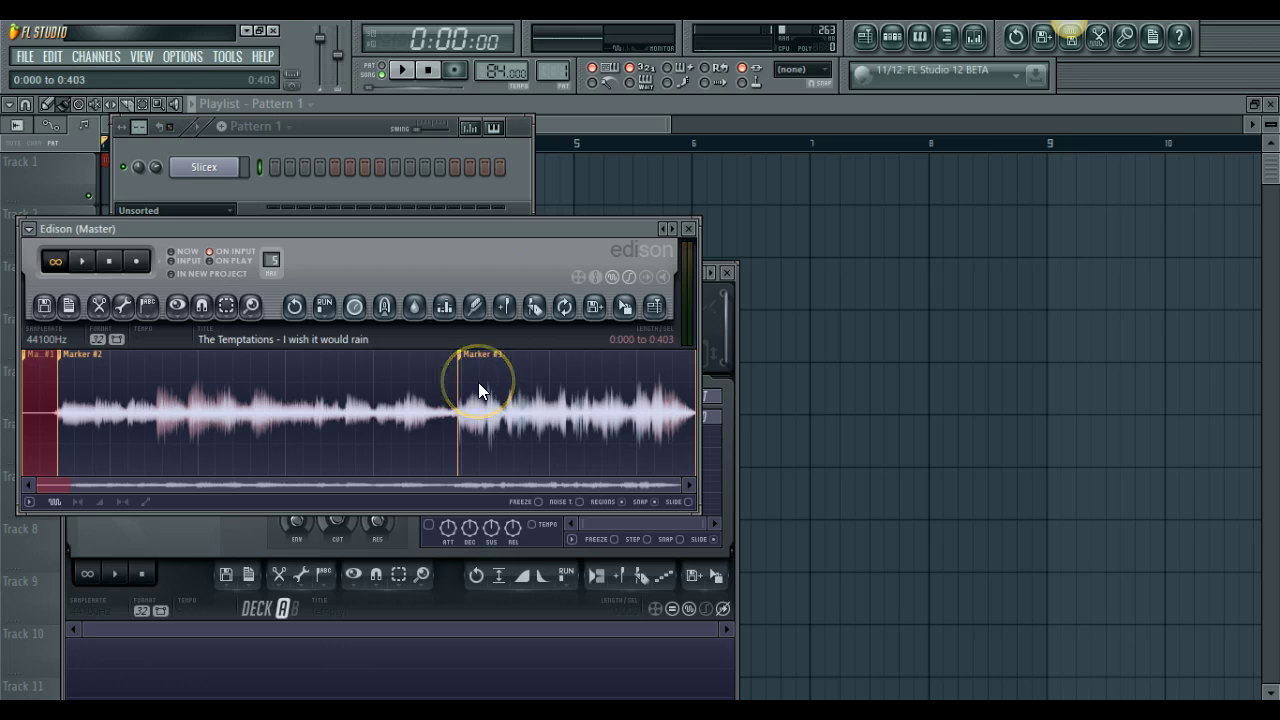
pyautogui.press('Delete')
pyautogui.press('space')
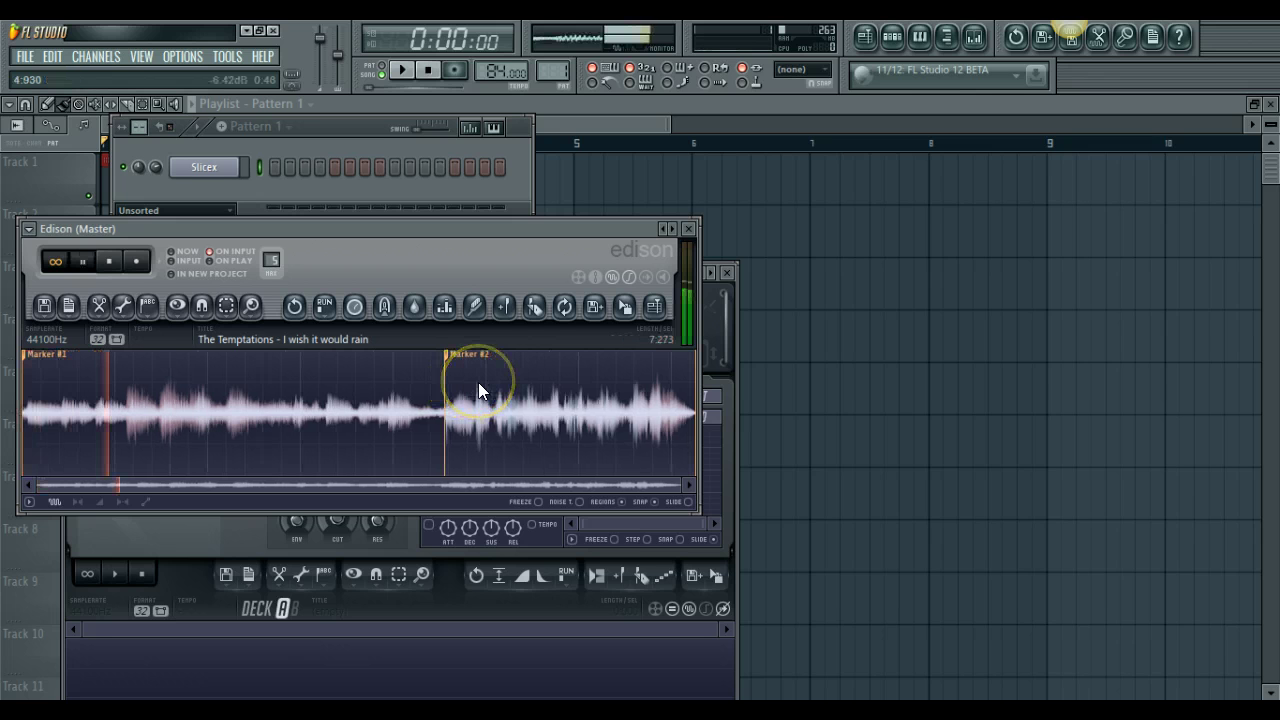
pyautogui.press('space')
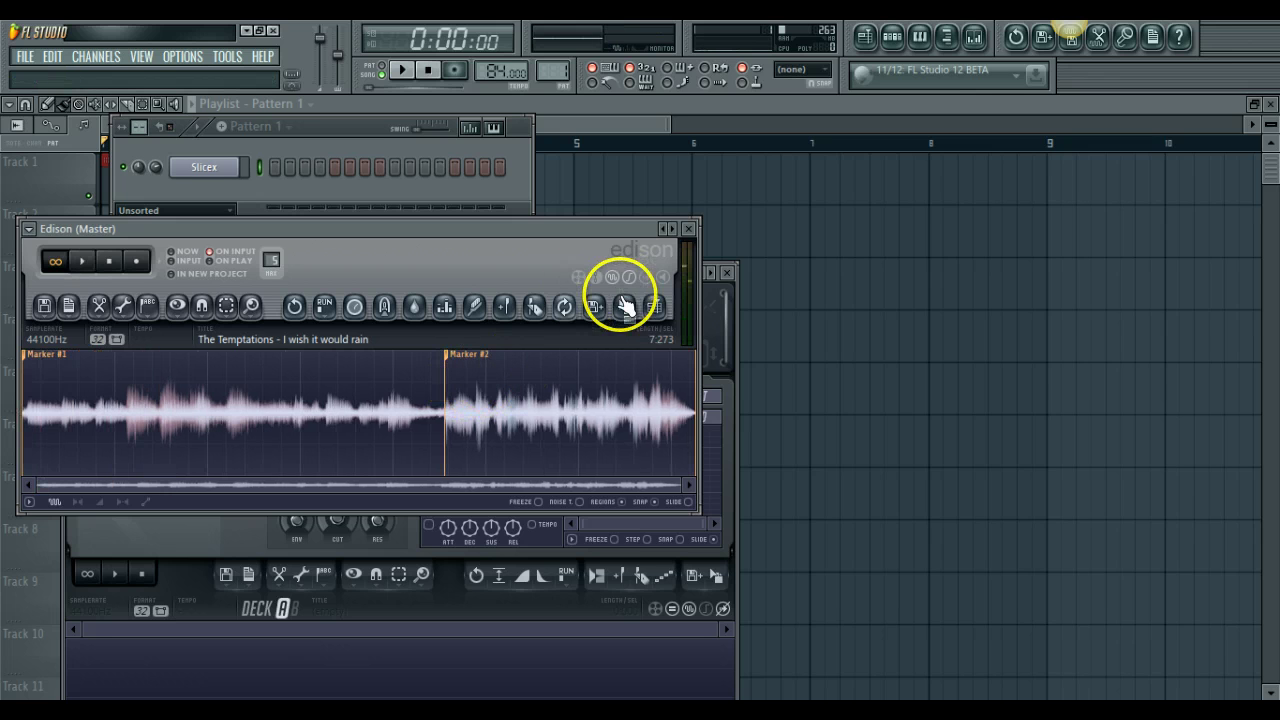
# - Load the trimmed sample from Edison into Slicex's deck A, close Edison, and open that channel's piano roll
pyautogui.moveTo(625, 306); pyautogui.dragTo(294, 671)
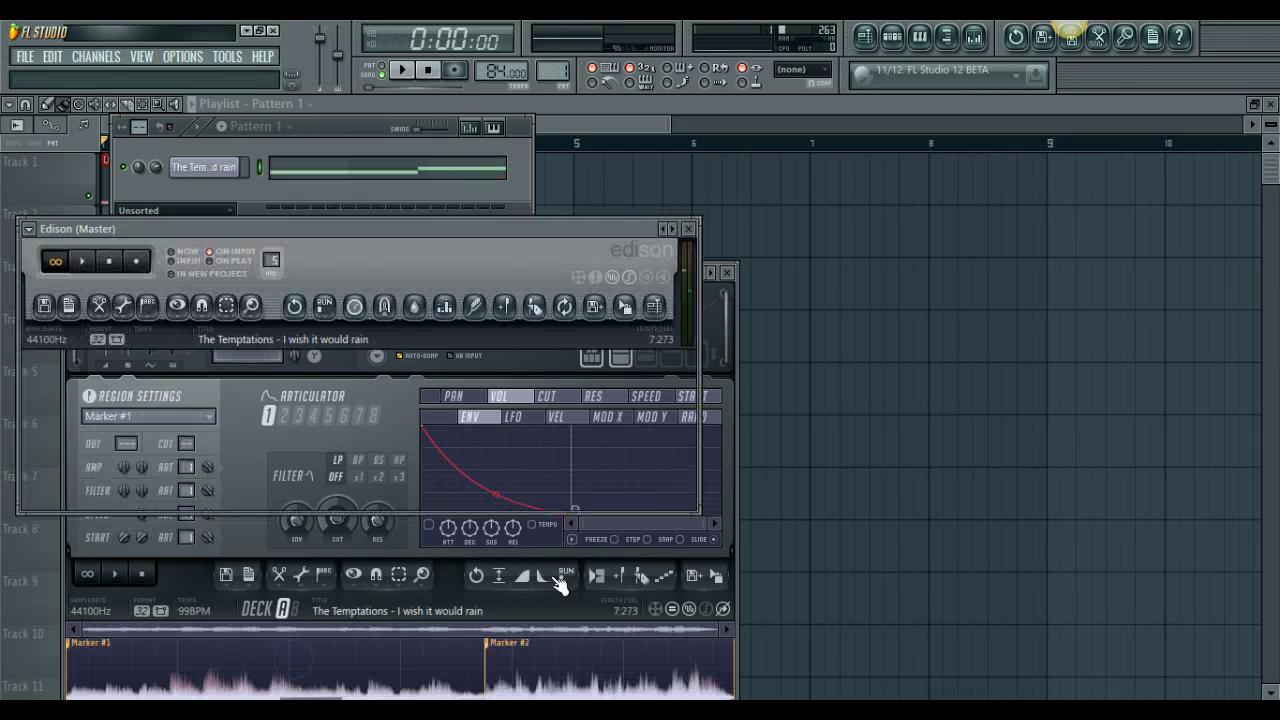
pyautogui.click(688, 228)
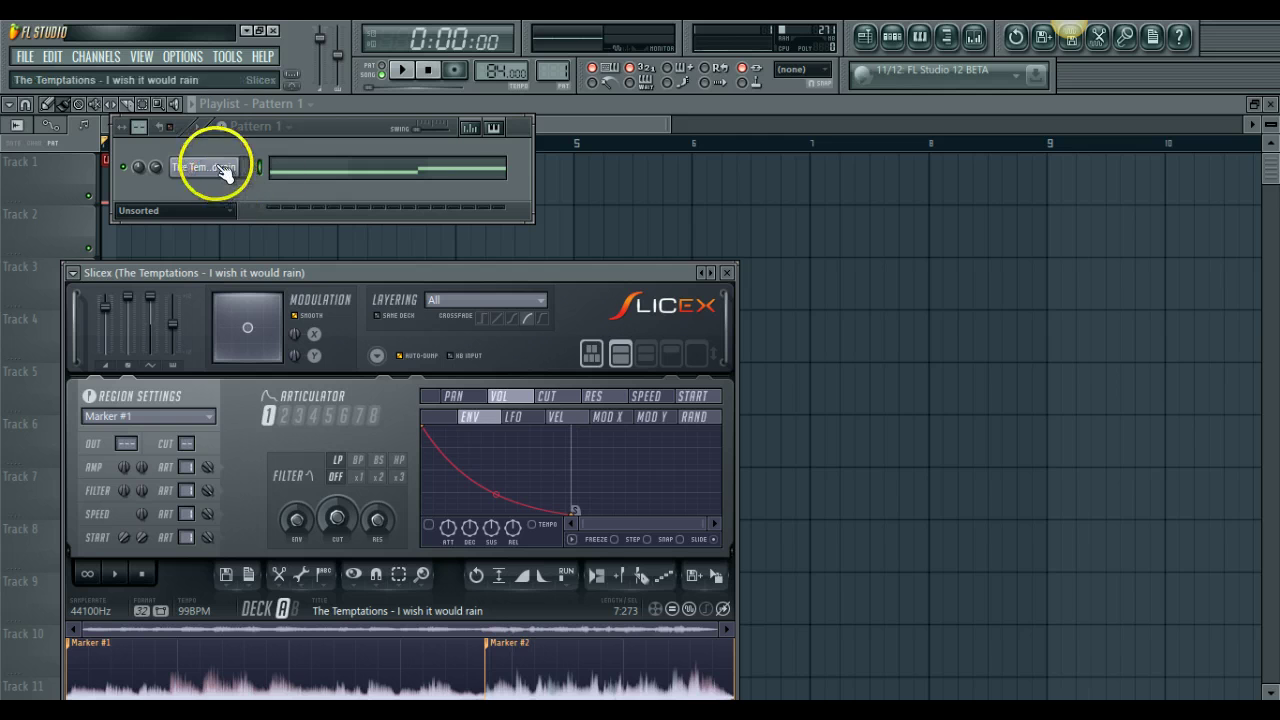
pyautogui.click(288, 171)
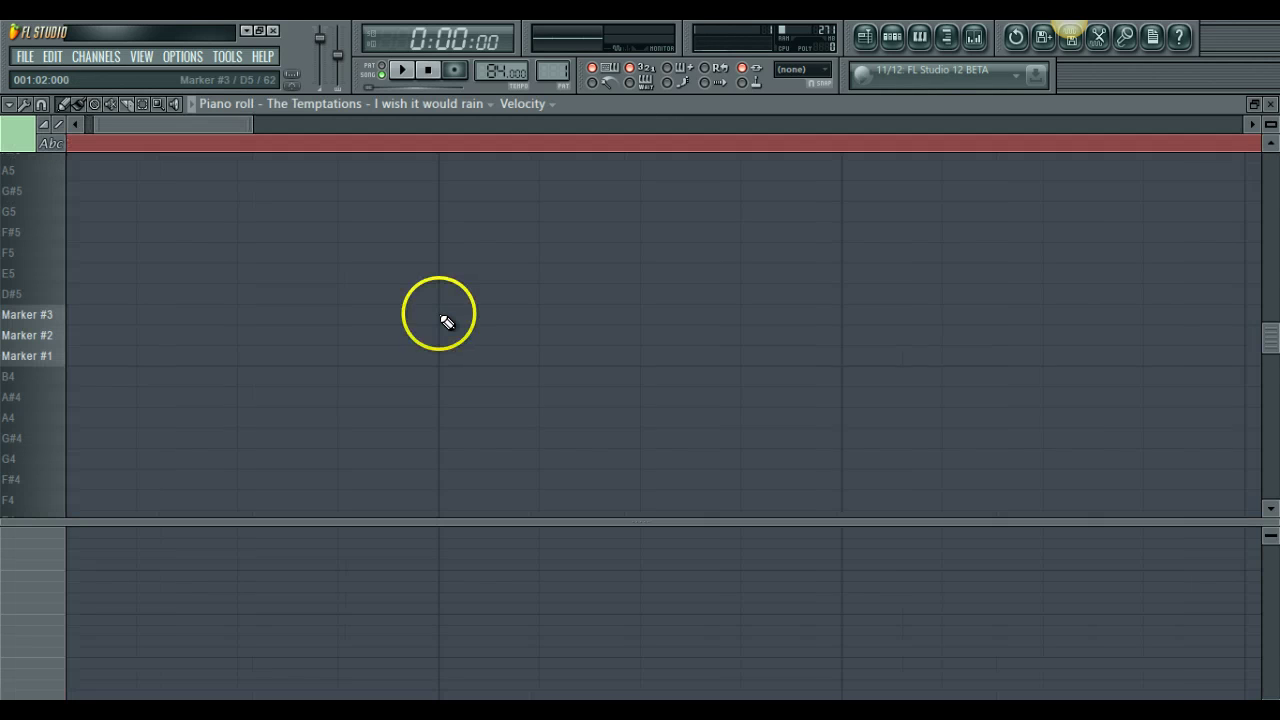
# - Play the song, clear the time selection, and audition the Marker #3 and Marker #2 slices in the piano roll
pyautogui.press('space')
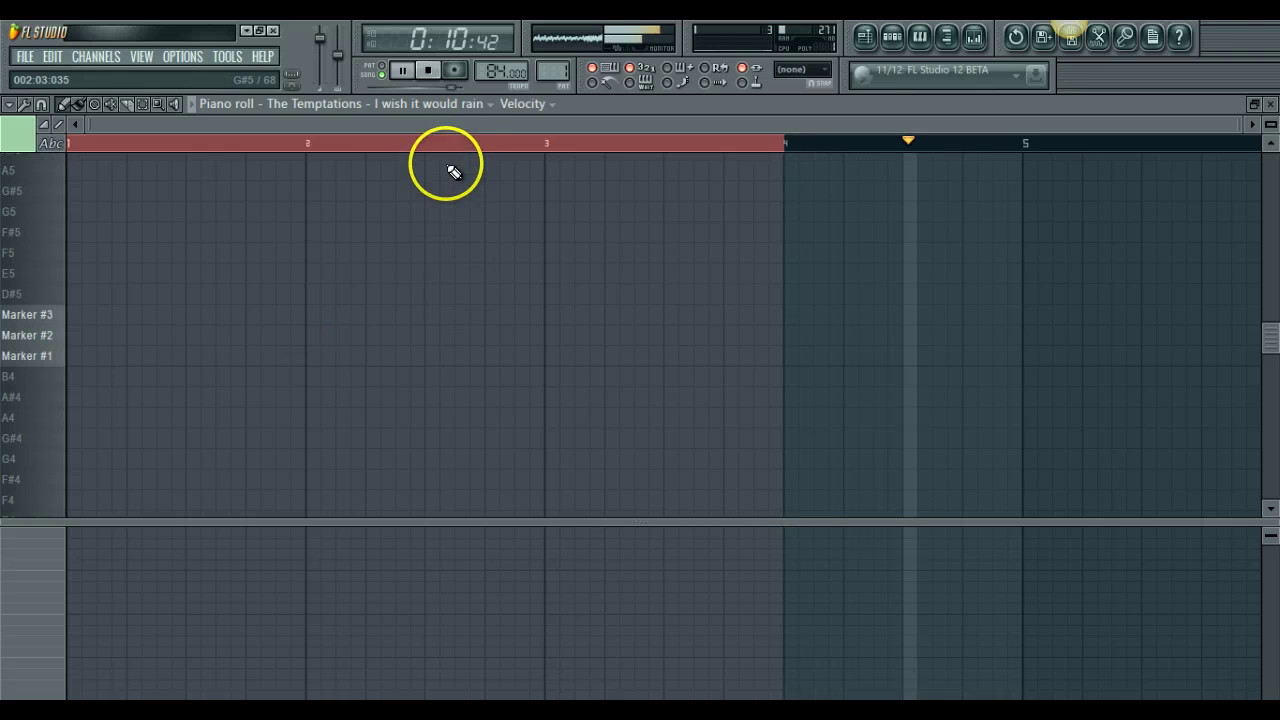
pyautogui.click(466, 148)
pyautogui.press('space')
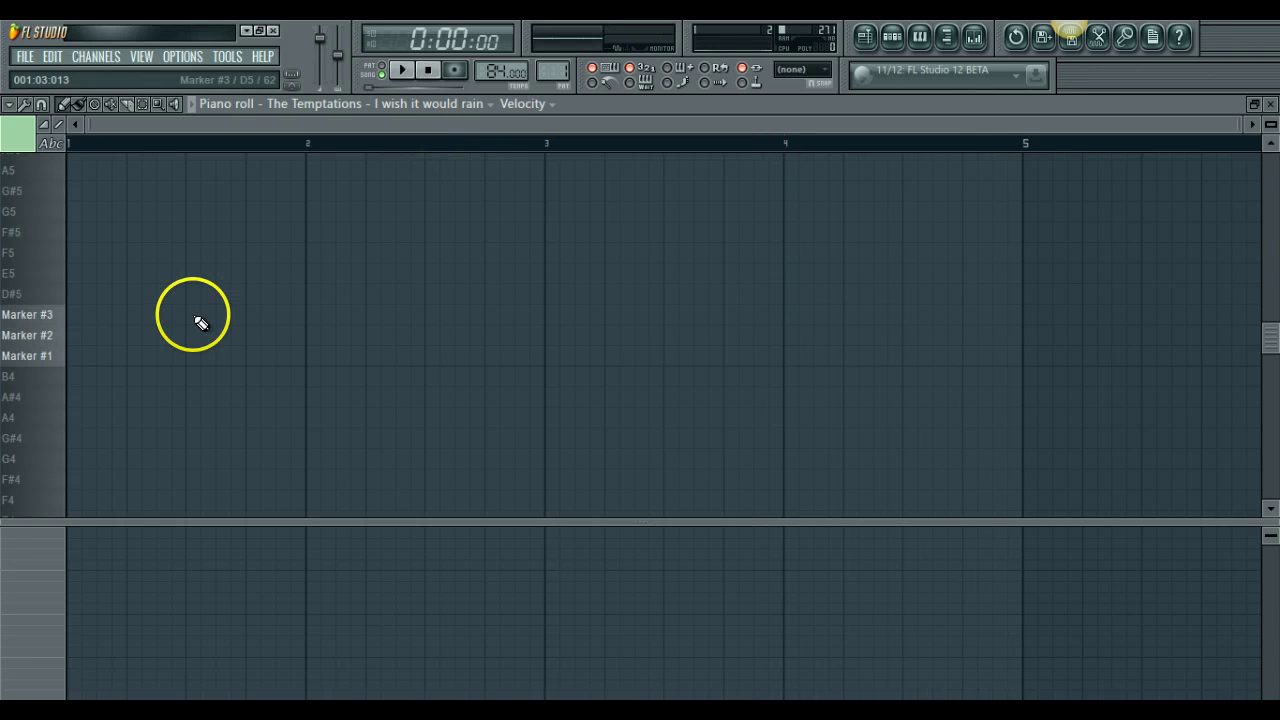
pyautogui.click(47, 314)
pyautogui.click(49, 335)
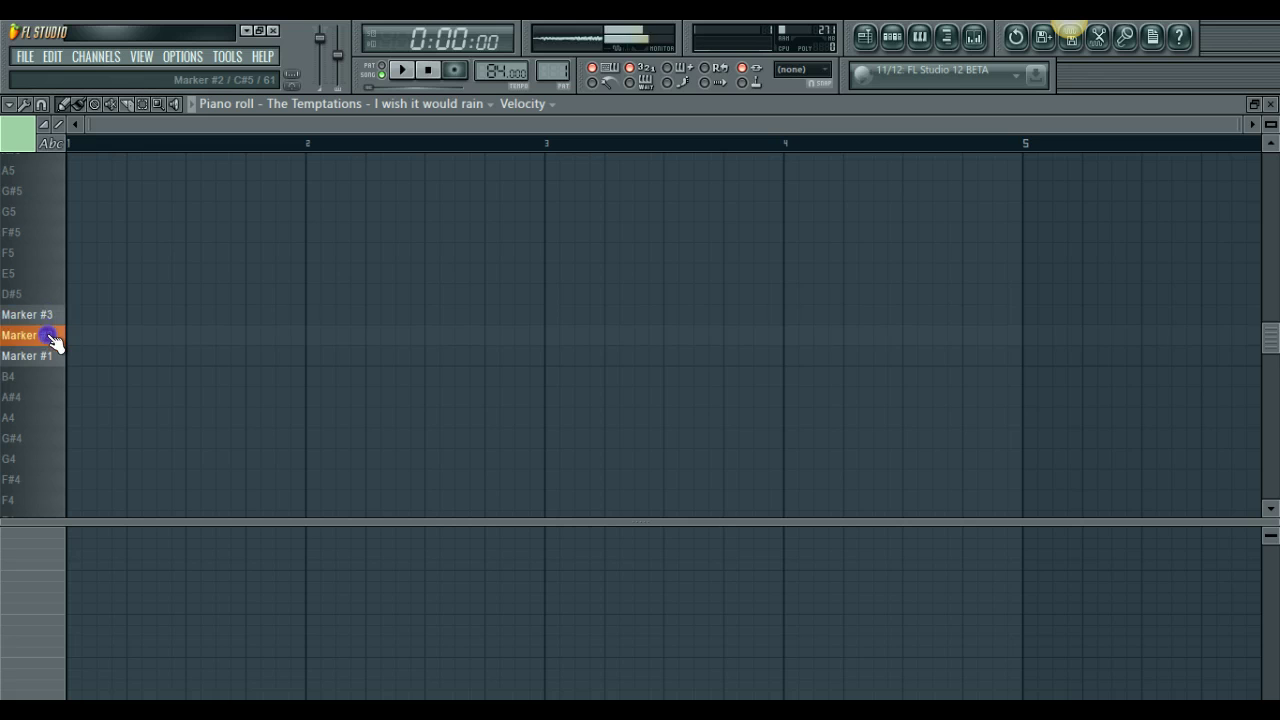
# - Place a one-bar Marker #2 note at the start of each of bars 1 to 4, checking it during playback
pyautogui.click(84, 335)
pyautogui.press('space')
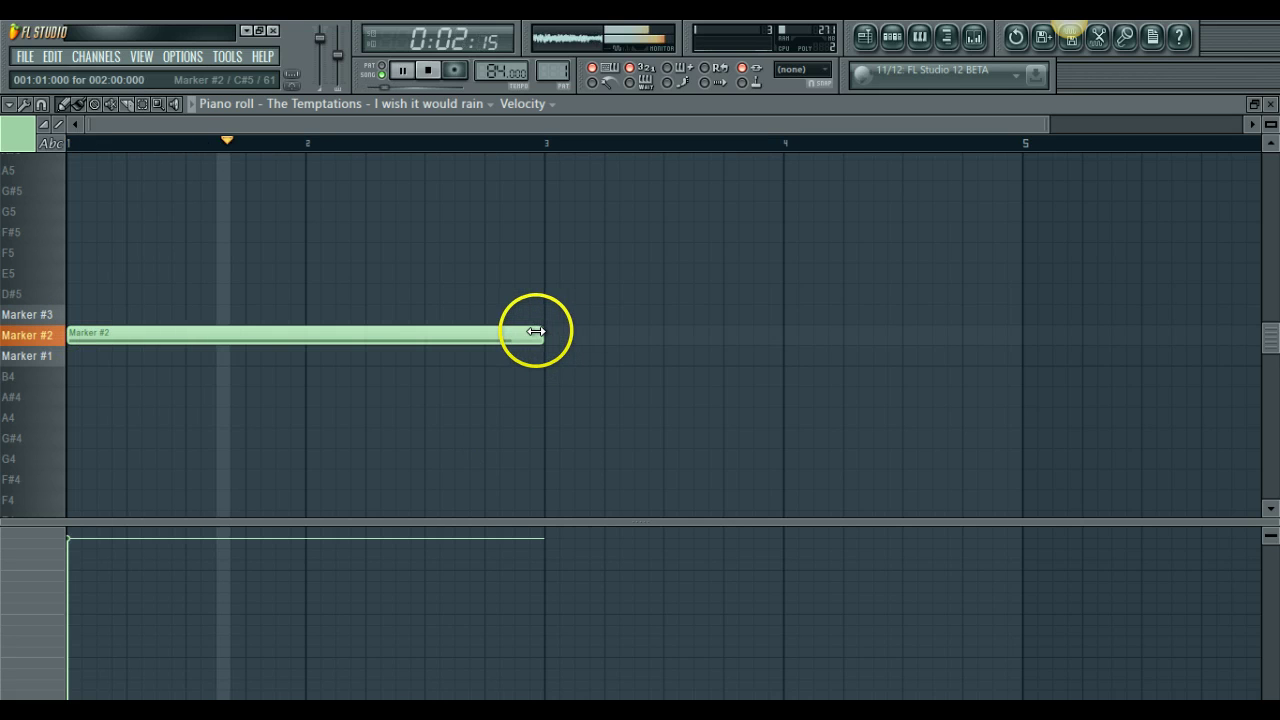
pyautogui.moveTo(534, 331)
pyautogui.mouseDown()
pyautogui.moveTo(297, 323)
pyautogui.moveTo(306, 333)
pyautogui.mouseUp()
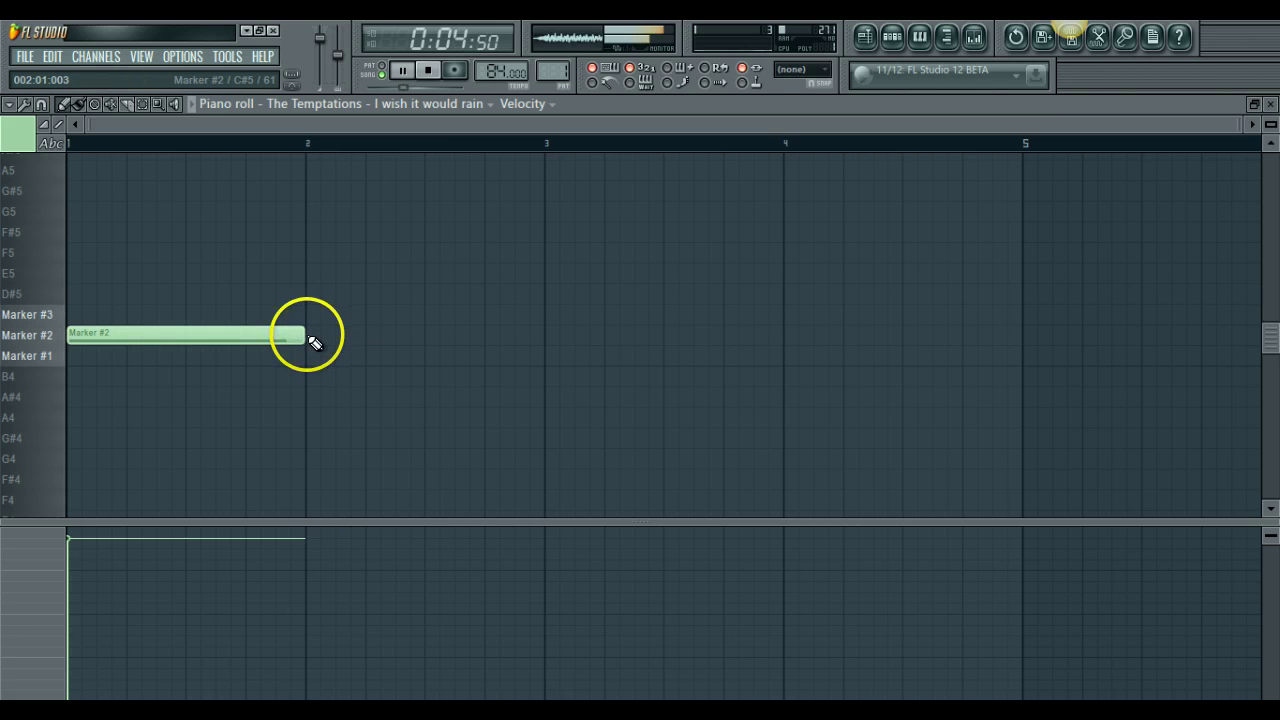
pyautogui.click(310, 333)
pyautogui.press('space')
pyautogui.press('space')
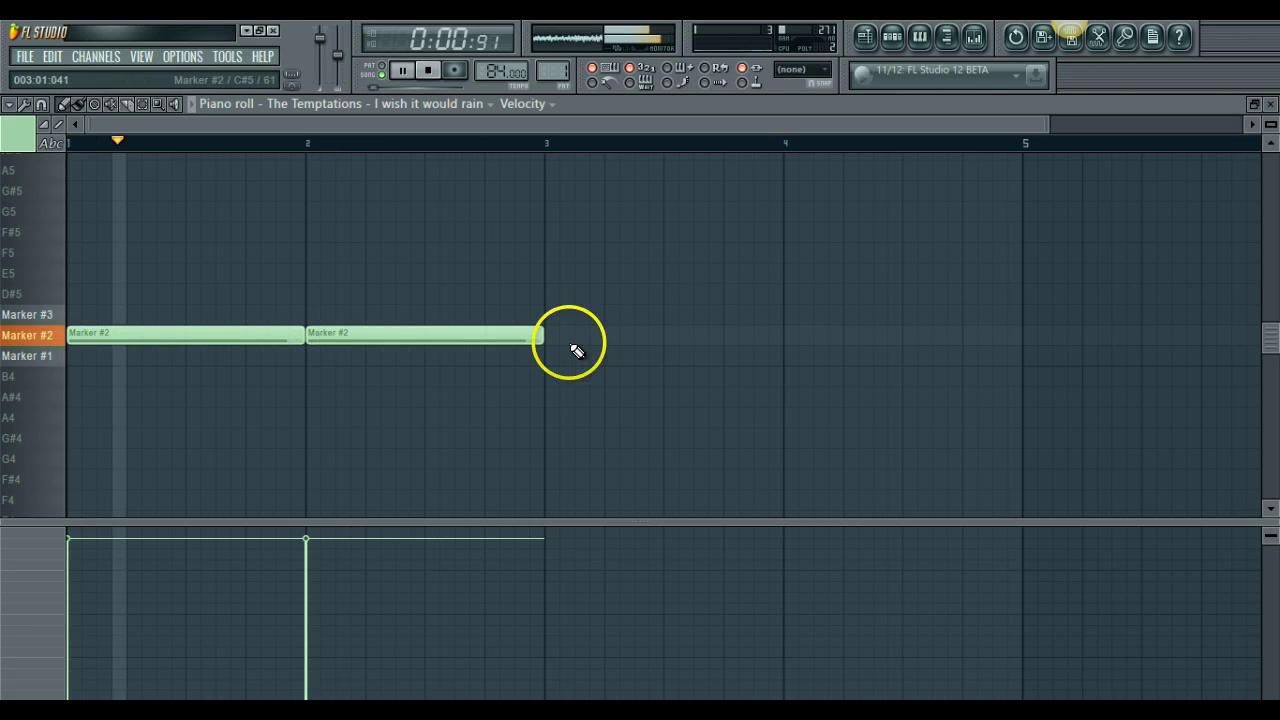
pyautogui.click(547, 335)
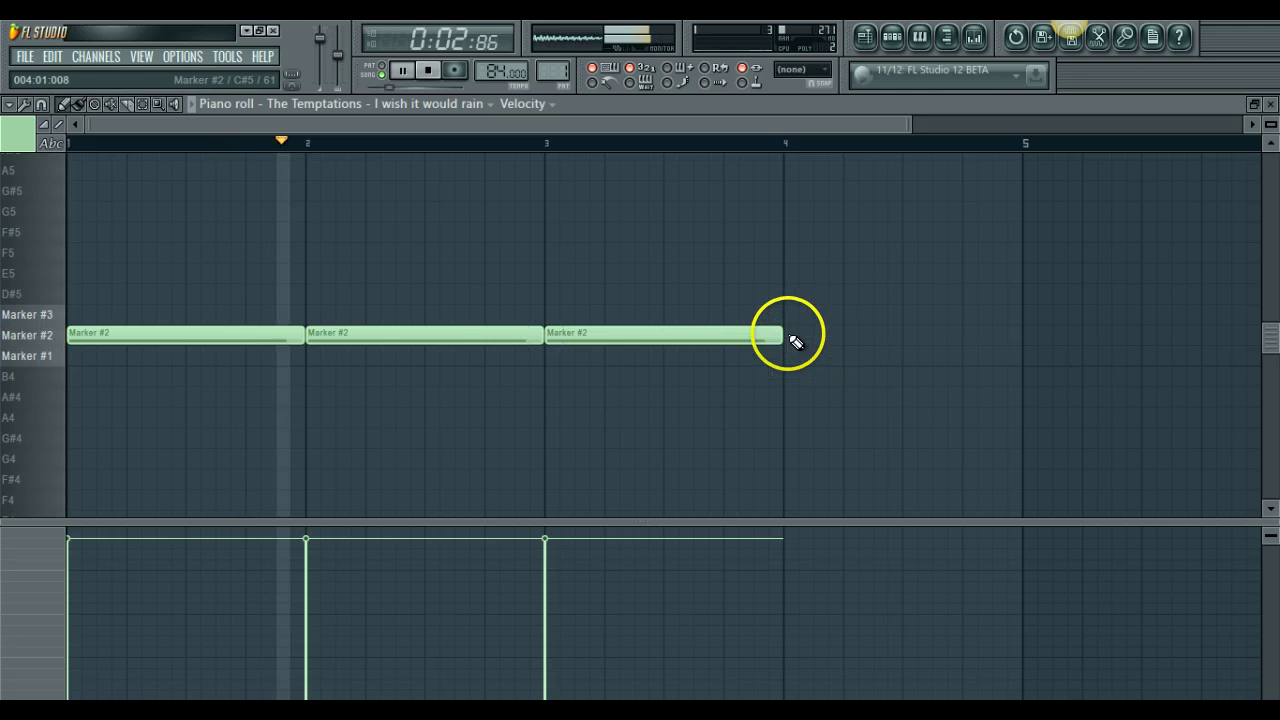
pyautogui.click(788, 334)
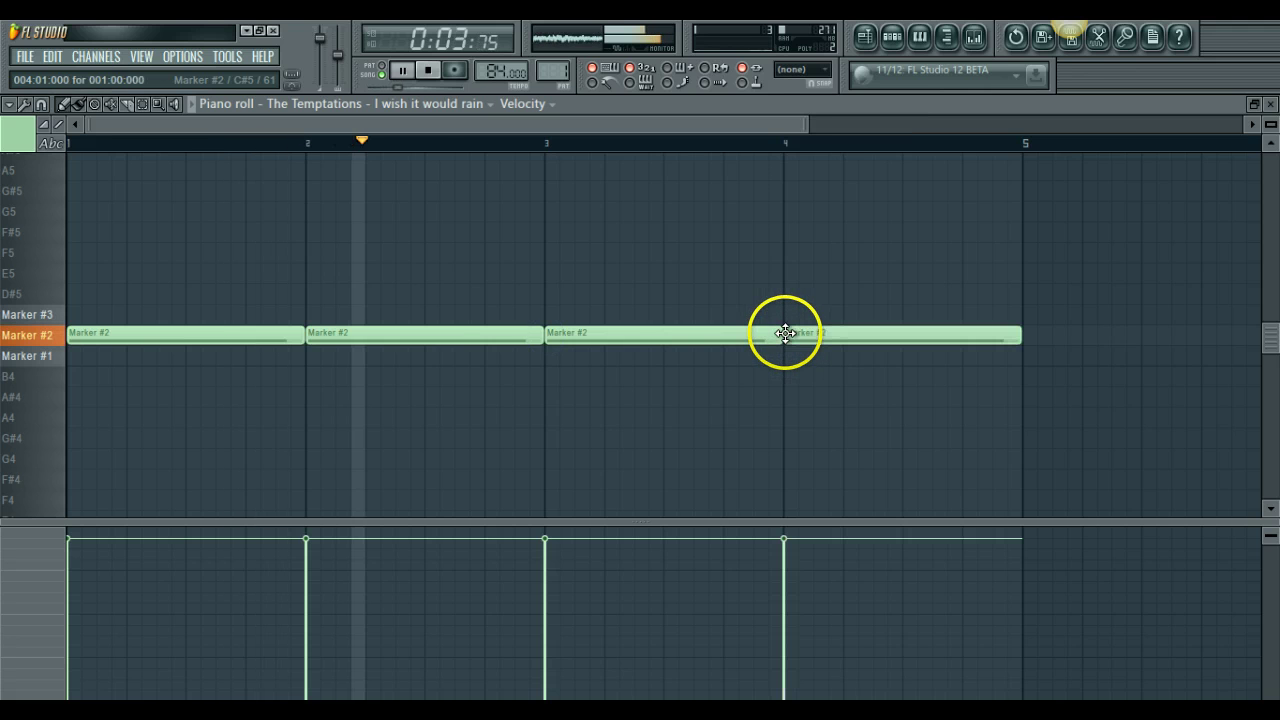
# - Bring up the channel rack and open the sample channel's Slicex window
pyautogui.click(891, 37)
pyautogui.click(210, 167)
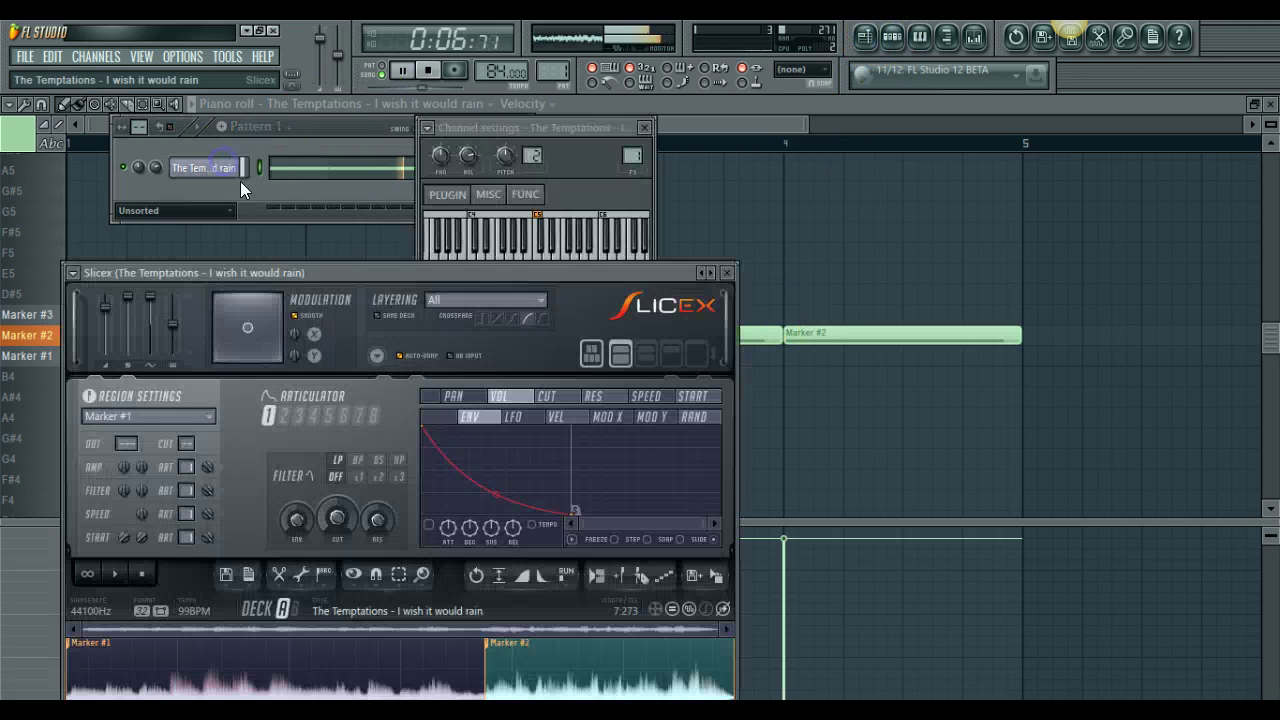
# - Try lowering the Marker #1 region's pitch to -280 cents, stop playback, and reset it to 0 cents
pyautogui.moveTo(143, 511)
pyautogui.mouseDown()
pyautogui.moveTo(143, 537)
pyautogui.moveTo(144, 510)
pyautogui.mouseUp()
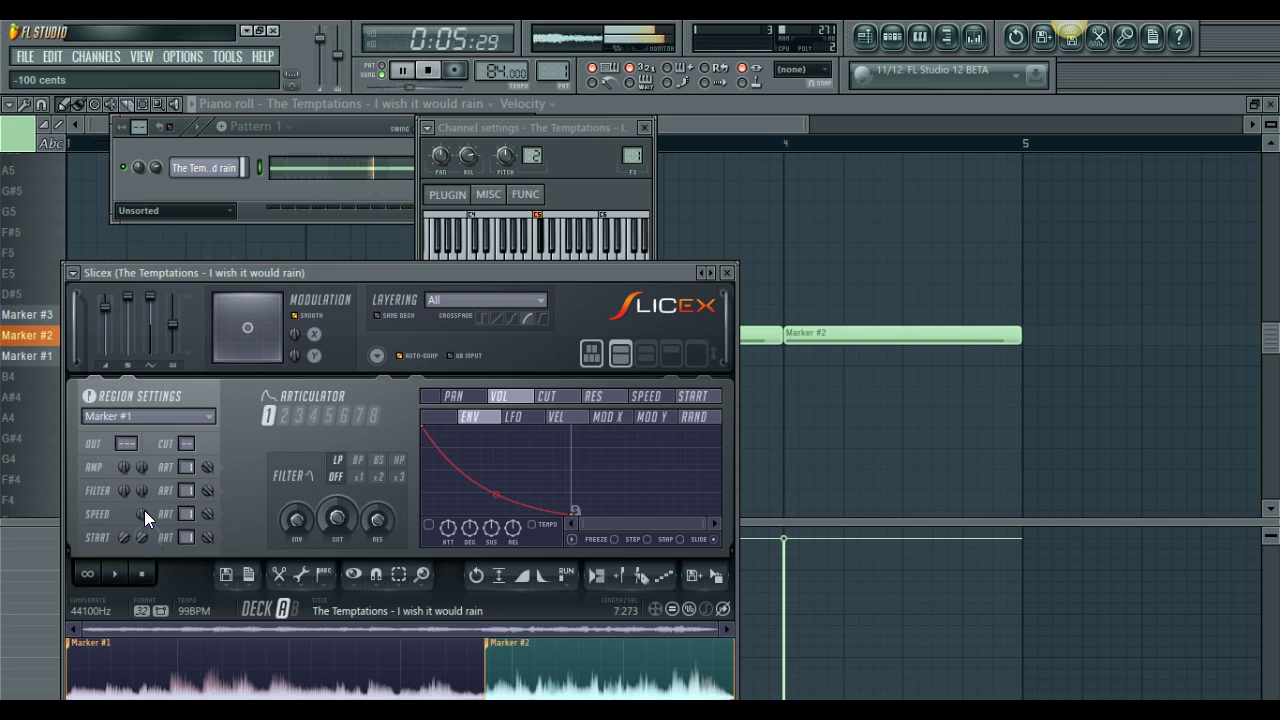
pyautogui.moveTo(144, 510)
pyautogui.mouseDown()
pyautogui.moveTo(152, 473)
pyautogui.moveTo(149, 567)
pyautogui.moveTo(144, 510)
pyautogui.mouseUp()
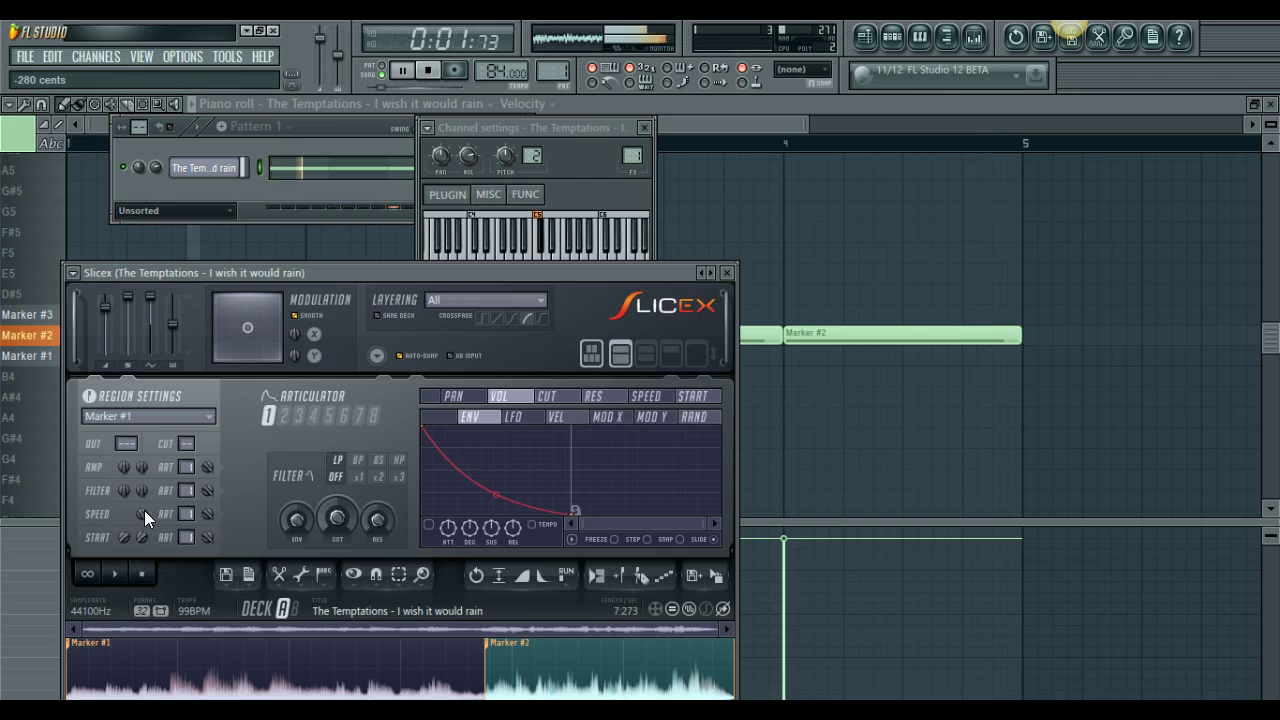
pyautogui.press('space')
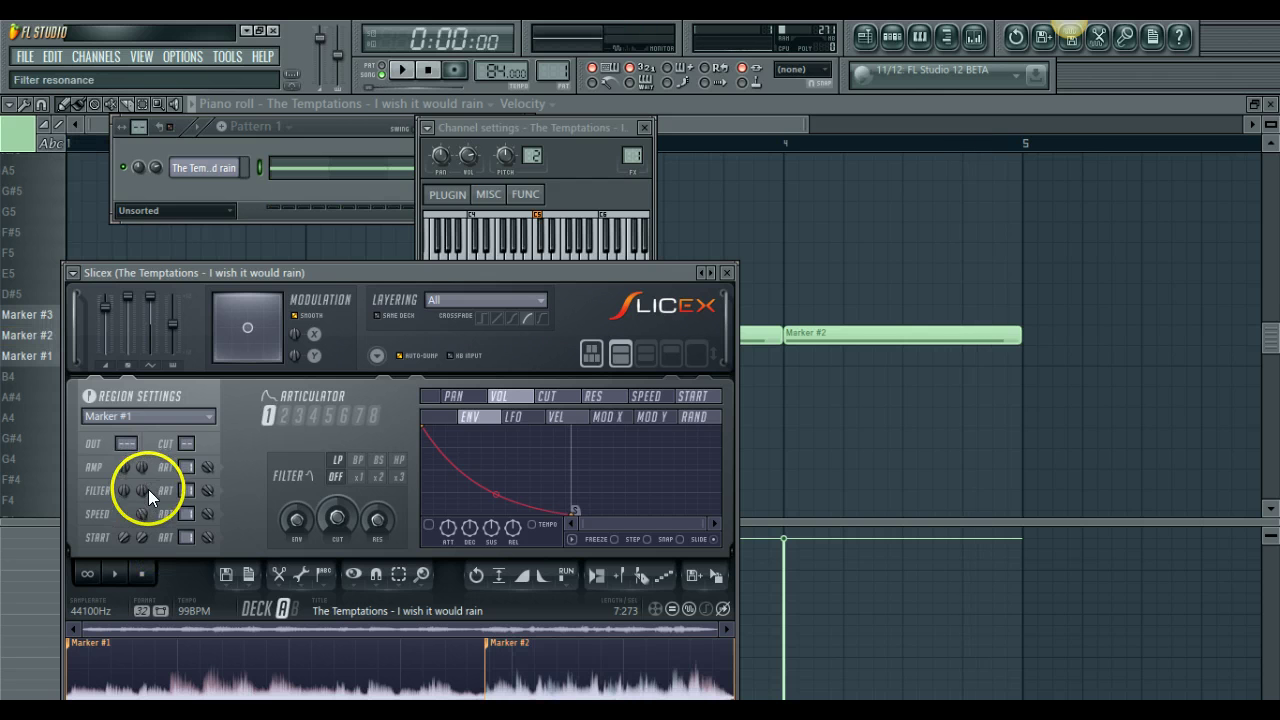
pyautogui.moveTo(148, 488); pyautogui.dragTo(146, 488)
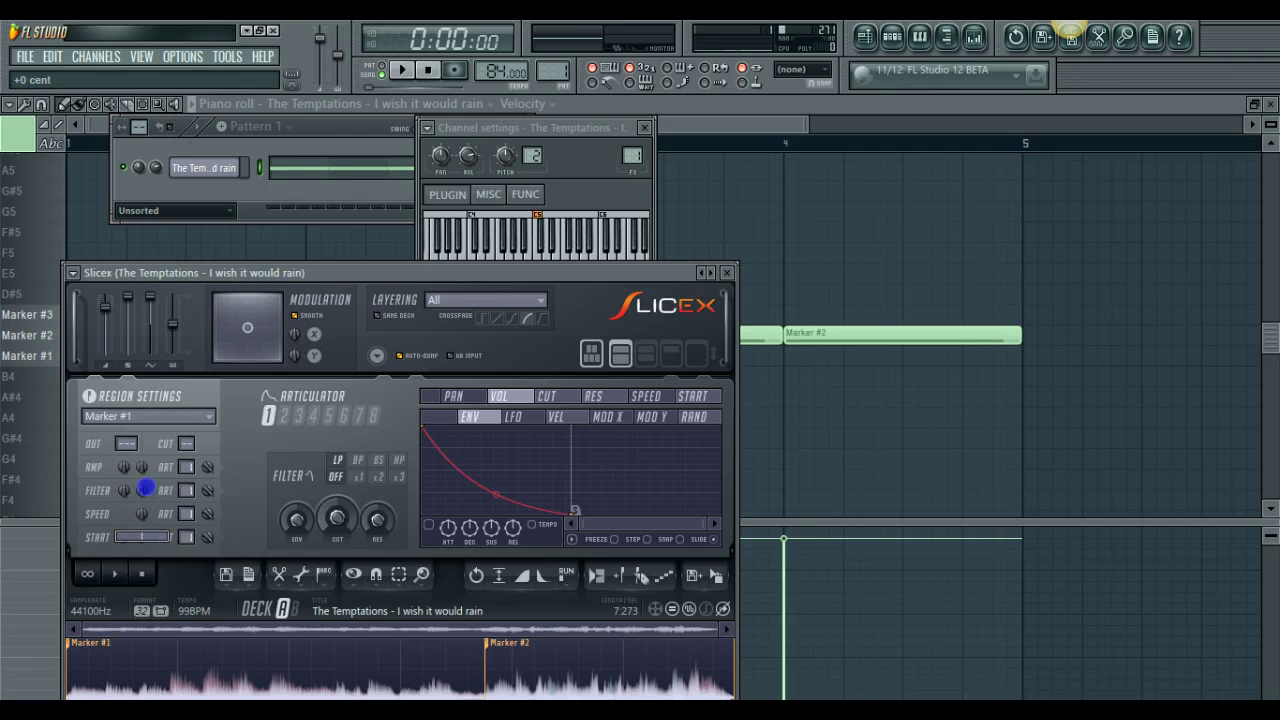
# - Set the Marker #2 region's pitch to -20 cents during playback and return to the piano roll
pyautogui.click(160, 416)
pyautogui.click(157, 471)
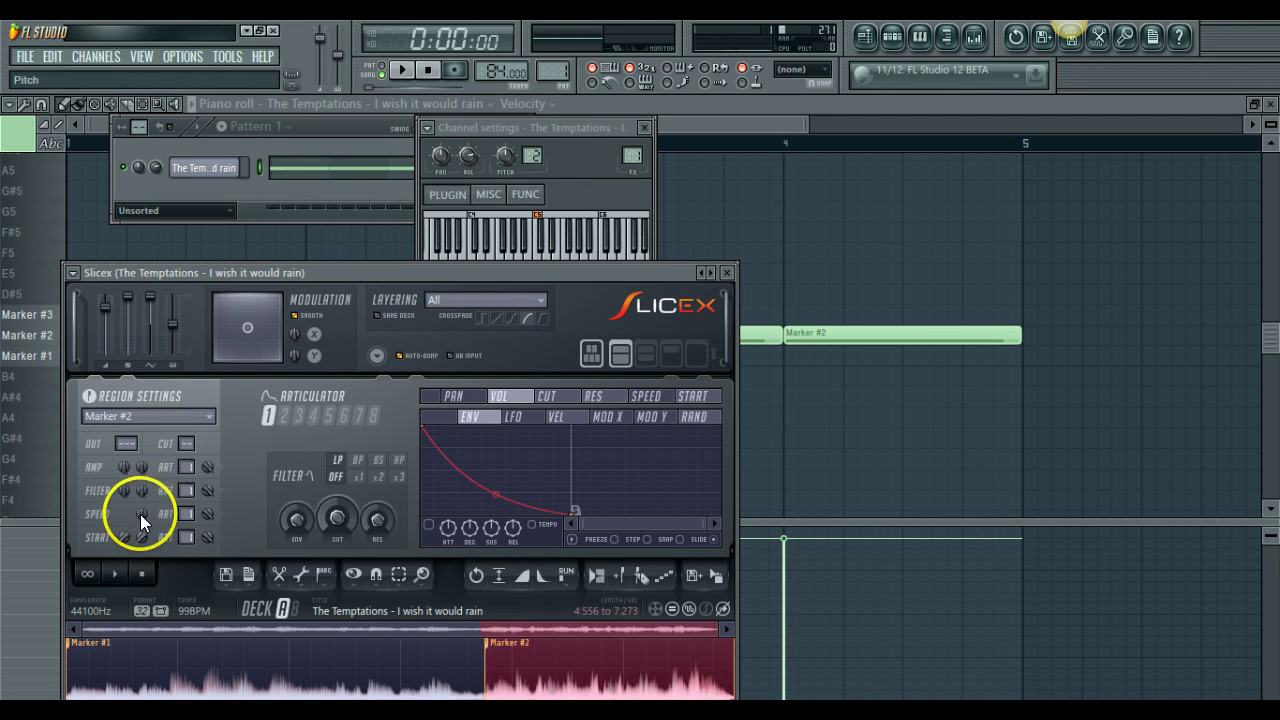
pyautogui.press('space')
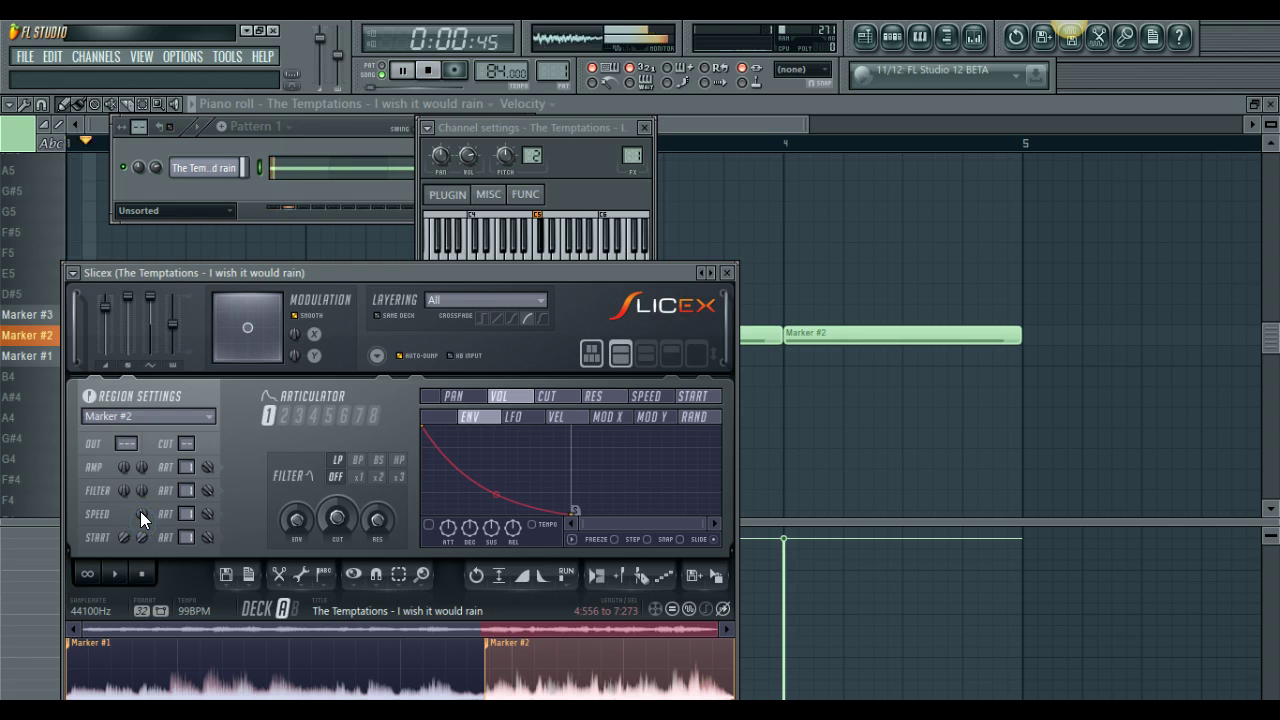
pyautogui.moveTo(140, 508); pyautogui.dragTo(140, 520)
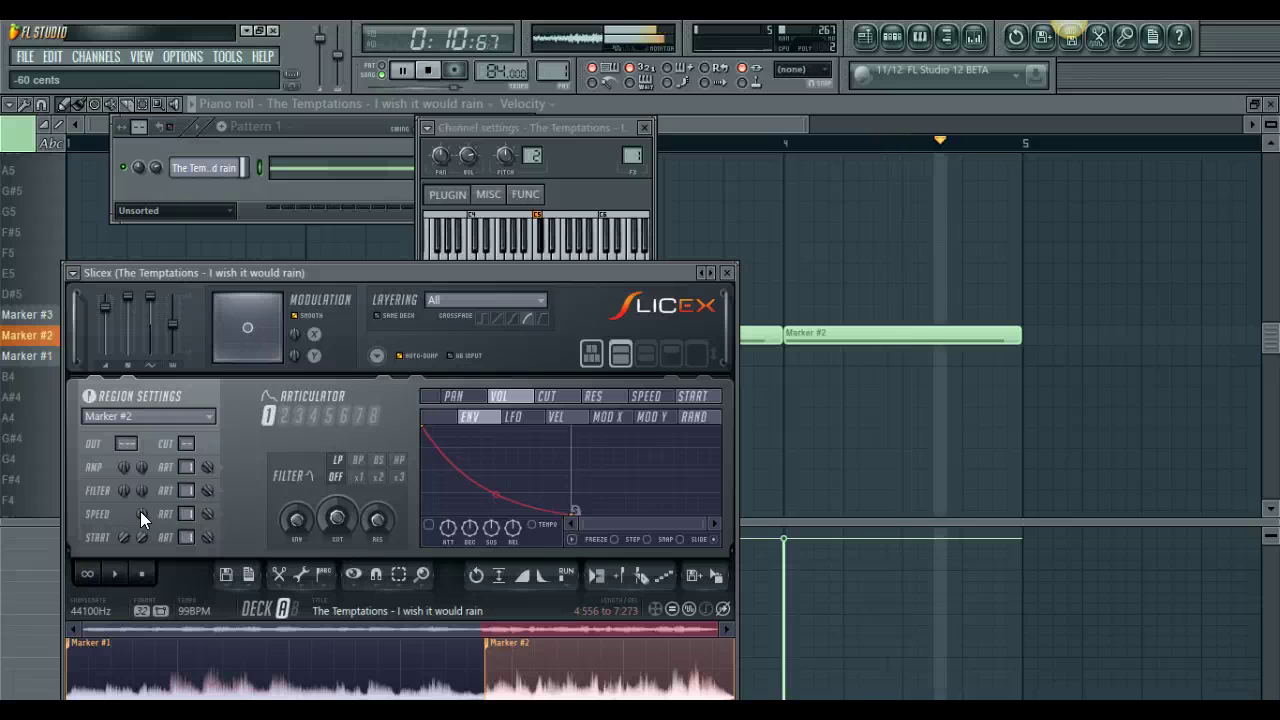
pyautogui.moveTo(140, 511); pyautogui.dragTo(142, 506)
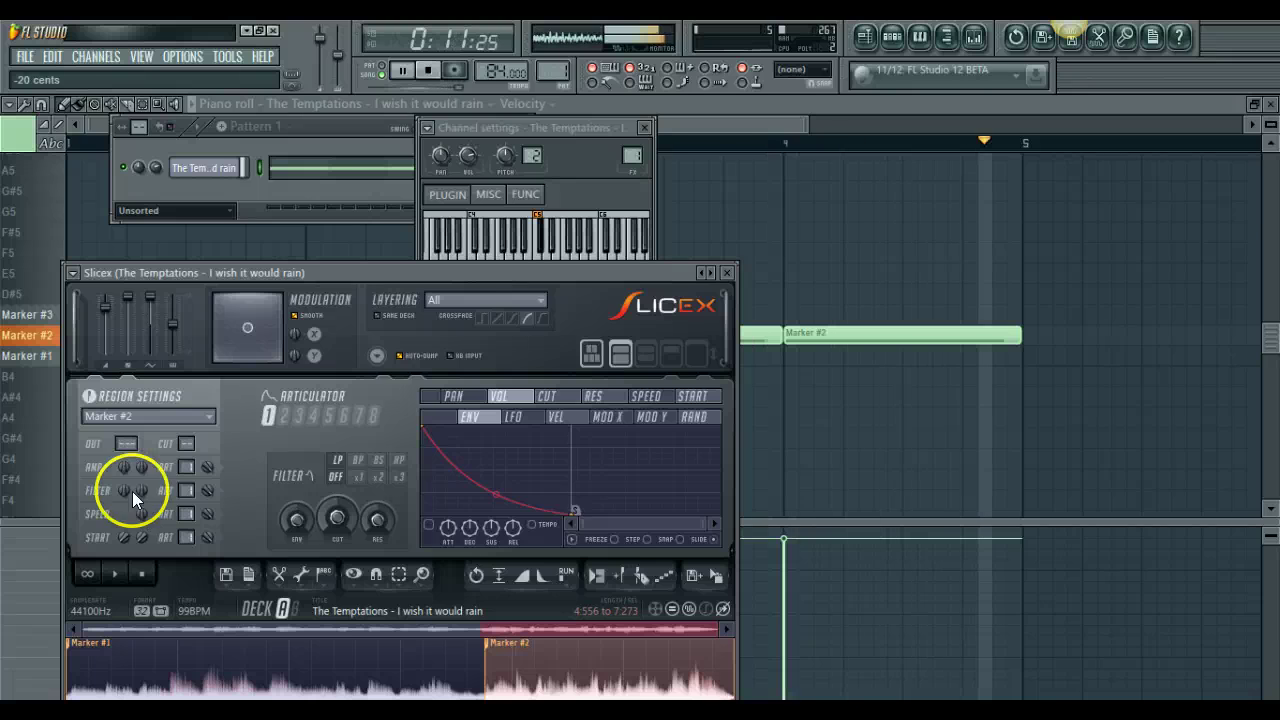
pyautogui.click(694, 111)
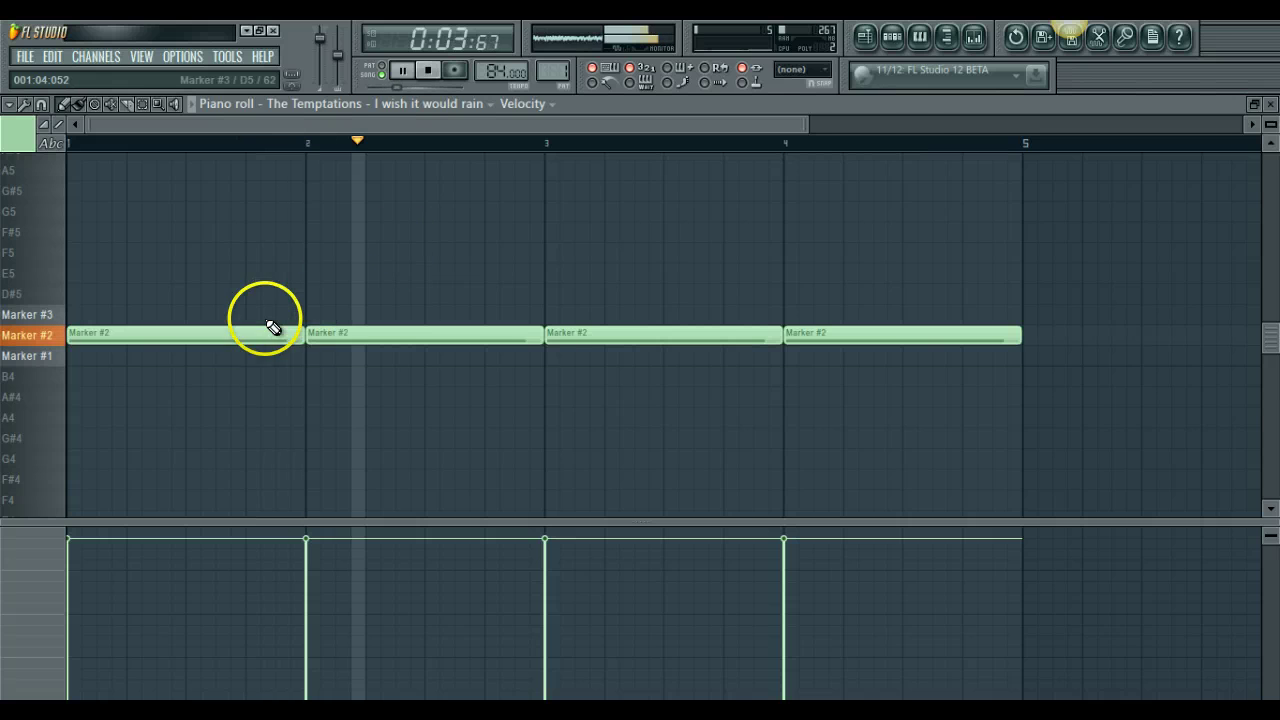
# - Switch to Pattern 2, clear the open windows, and place the pattern at bar 1 on playlist Track 2
pyautogui.click(920, 37)
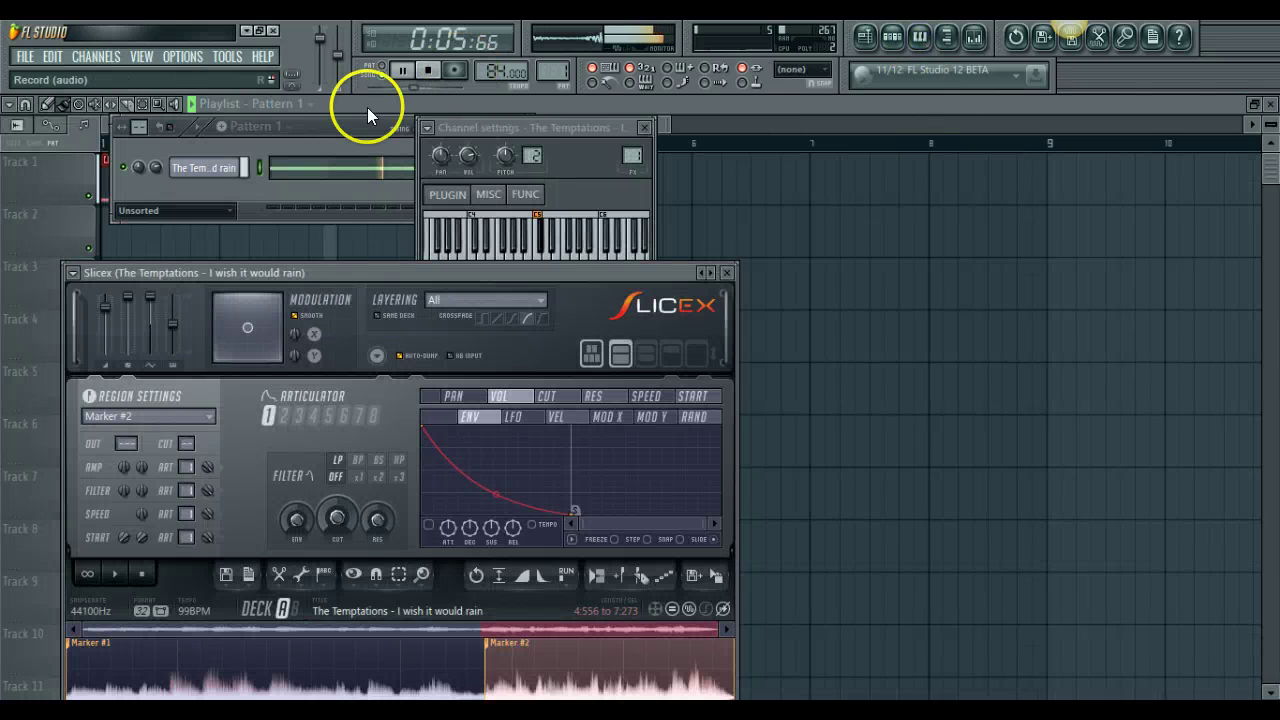
pyautogui.press('+')
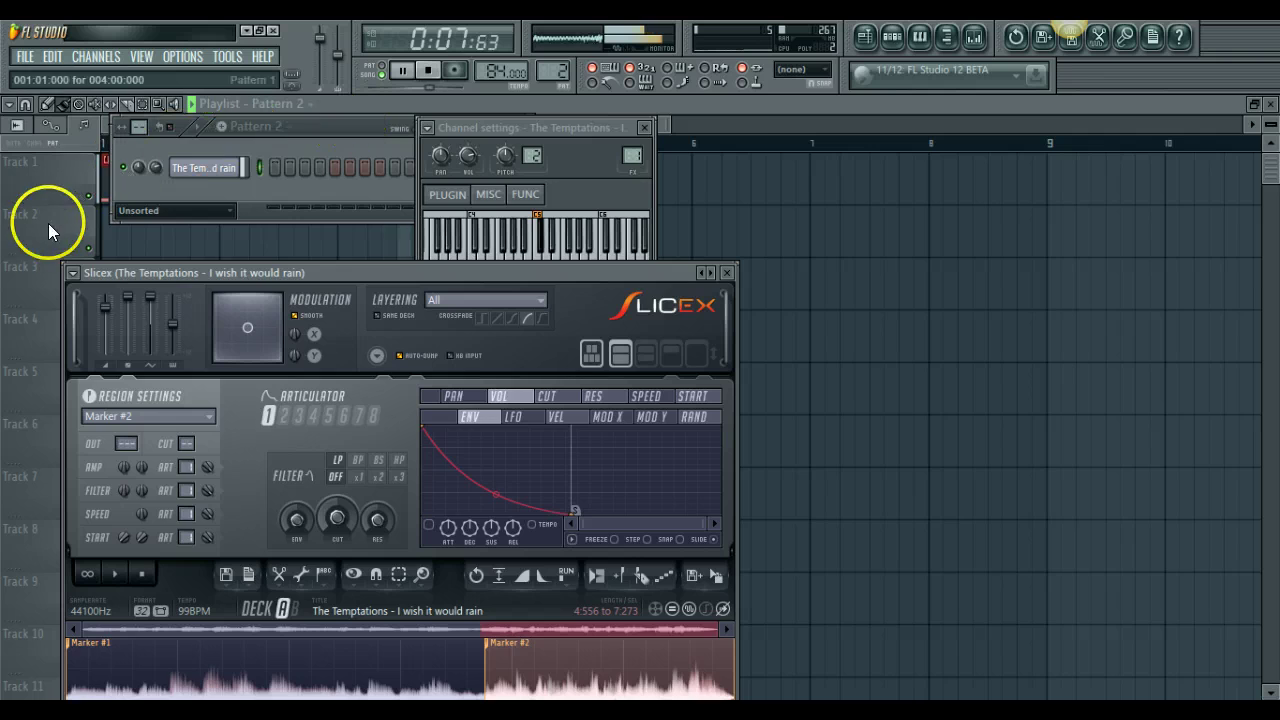
pyautogui.press('F12')
pyautogui.click(103, 237)
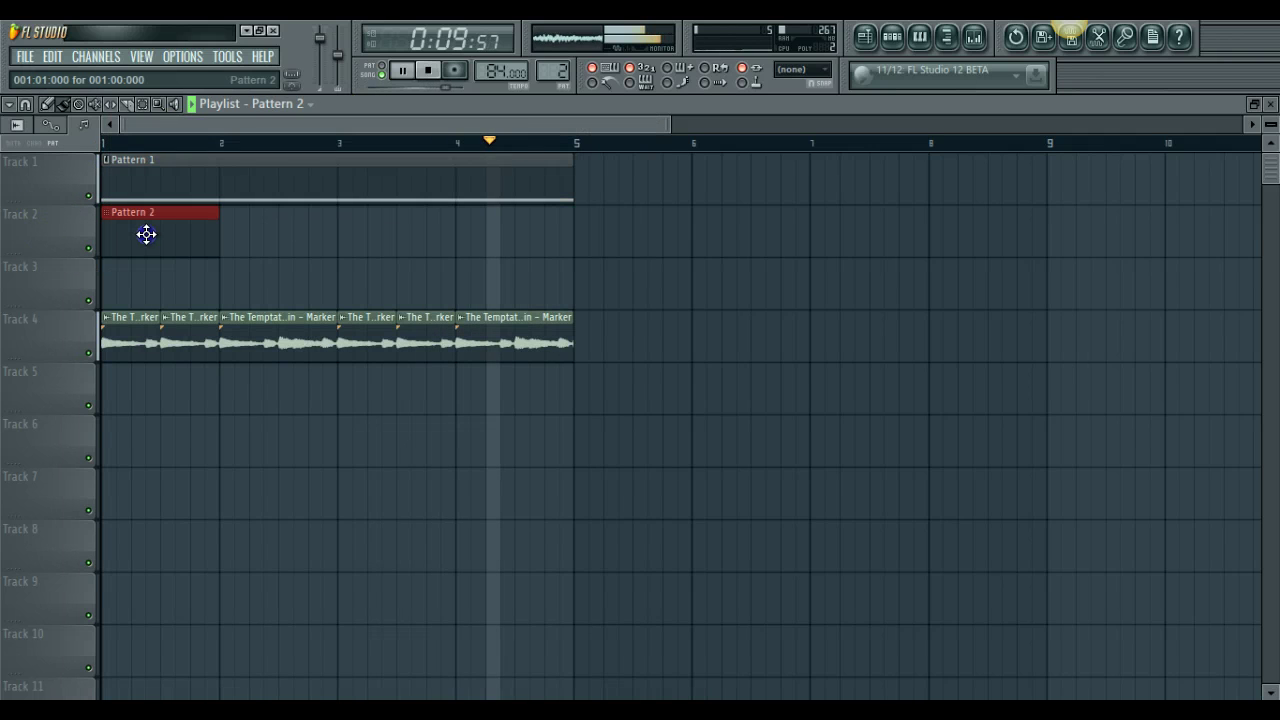
# - Mute playlist Track 1 and open Pattern 2's step sequencer from its clip
pyautogui.doubleClick(146, 234)
pyautogui.click(89, 196)
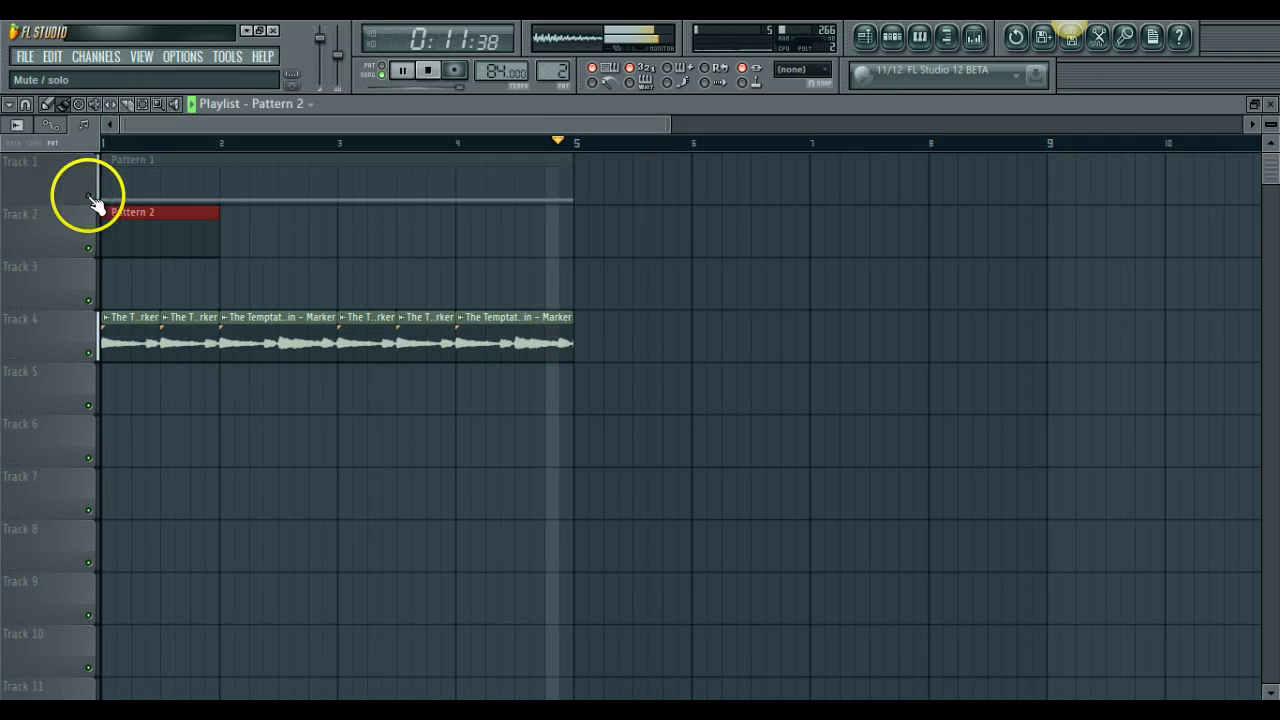
pyautogui.doubleClick(167, 232)
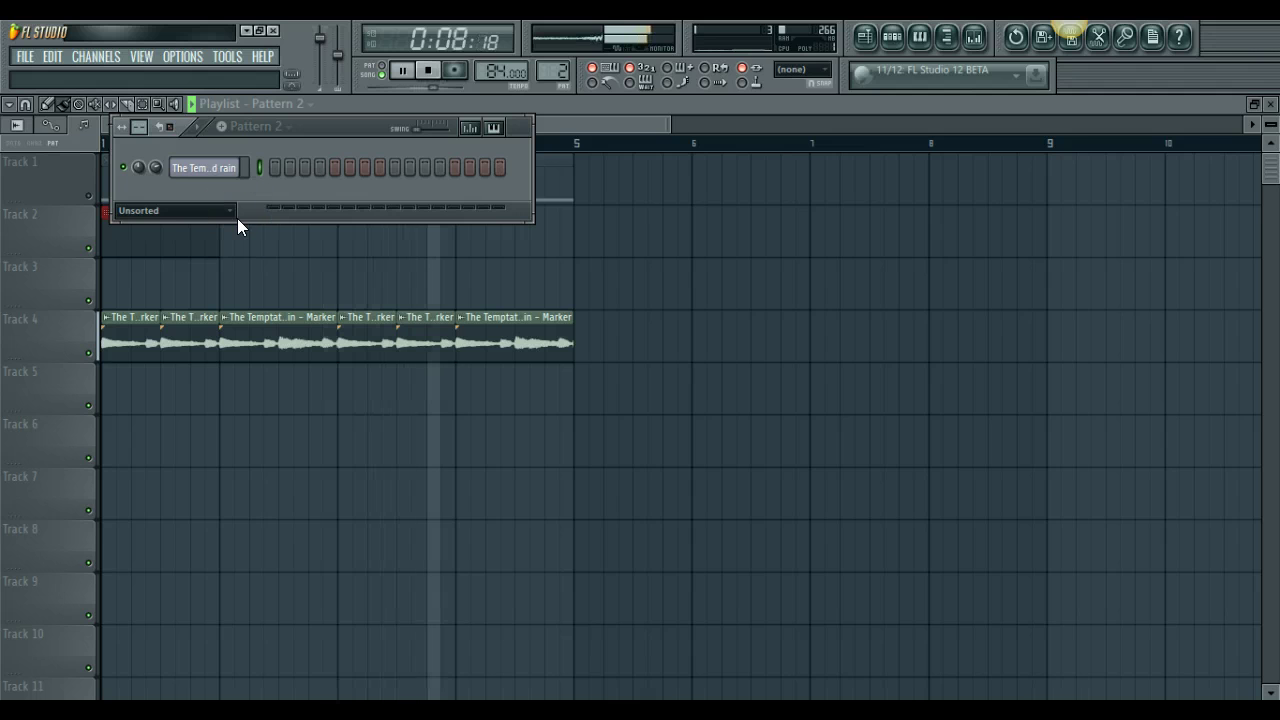
# - Browse to the Claps folder of the 9th Wonder Kit, preview Vrb_Clp1, and stop playback
pyautogui.click(947, 40)
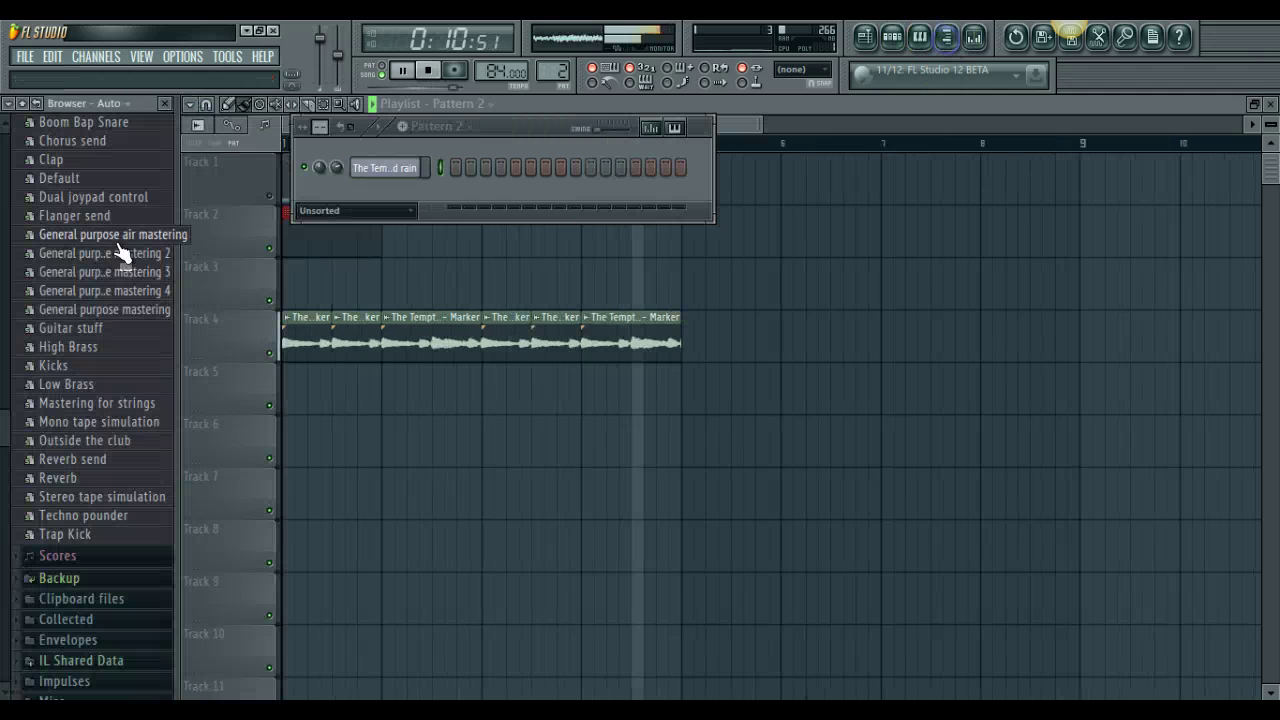
pyautogui.scroll(-15, 100, 400)
pyautogui.moveTo(7, 398); pyautogui.dragTo(7, 464)
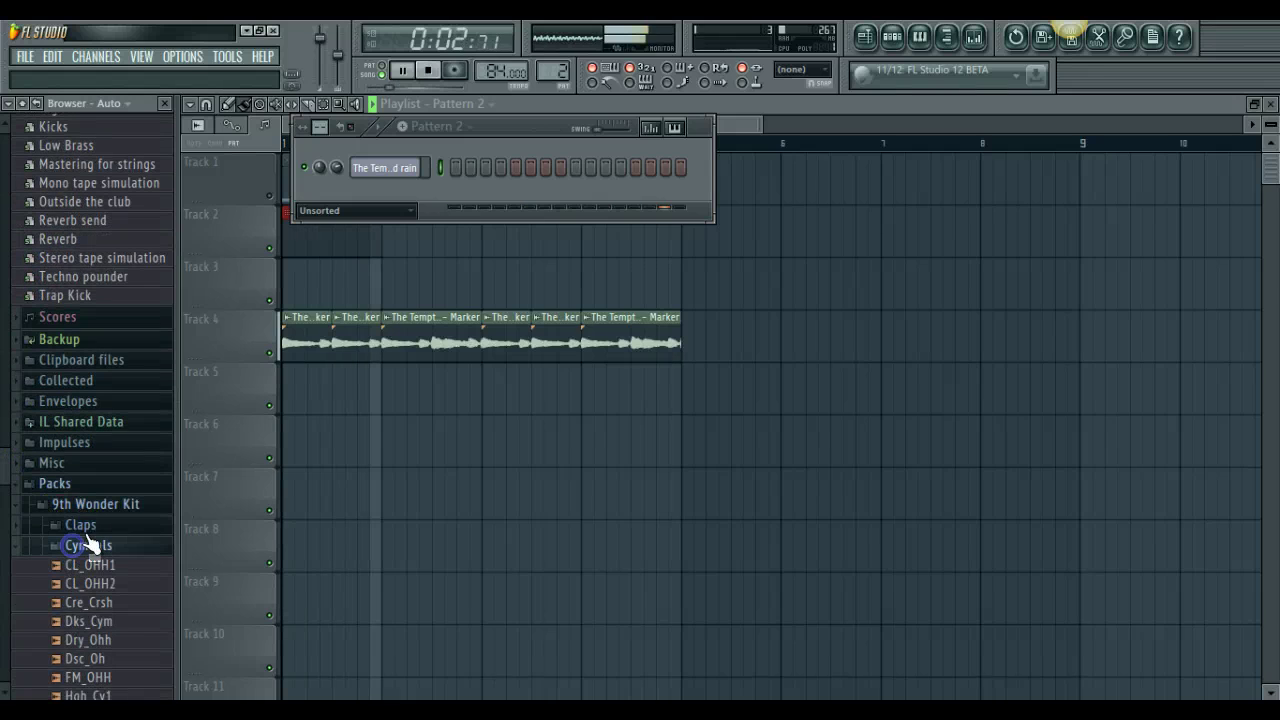
pyautogui.click(88, 545)
pyautogui.click(81, 525)
pyautogui.click(100, 574)
pyautogui.press('space')
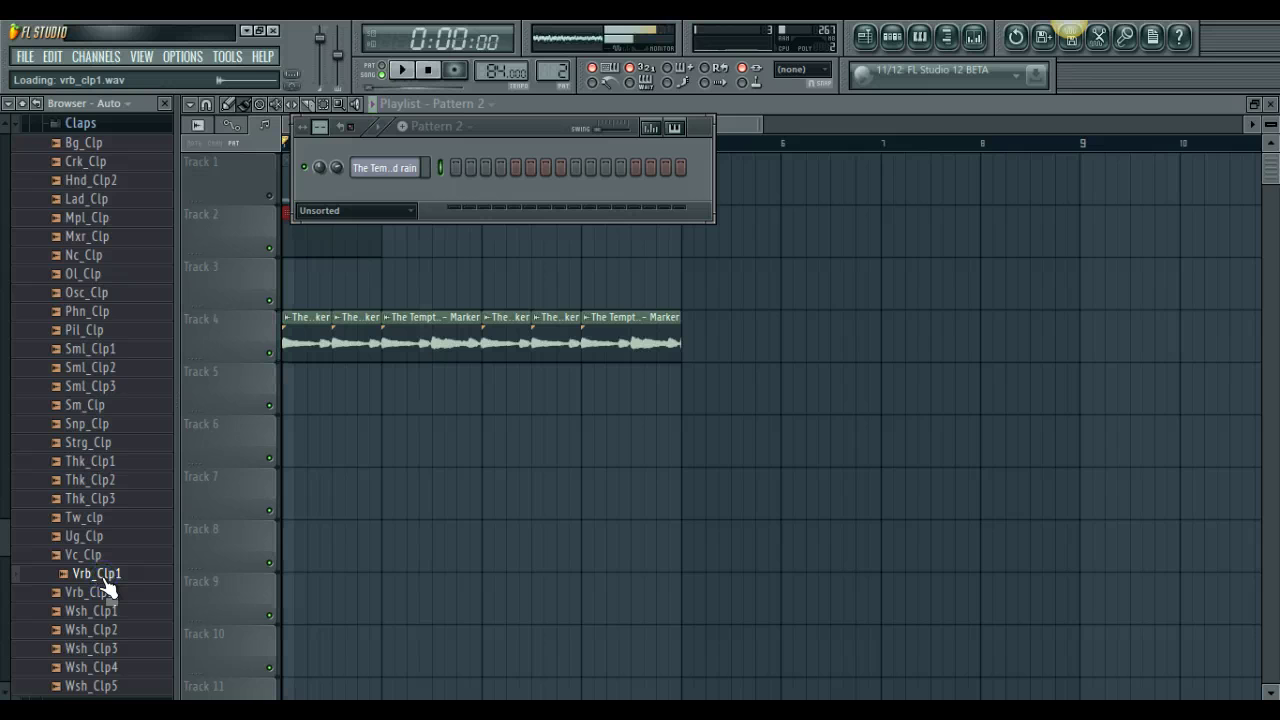
# - Audition the clap samples listed above Vrb_Clp1 and load Ug_Clp into a new channel
pyautogui.press('Up')
pyautogui.press('Up')
pyautogui.press('Up')
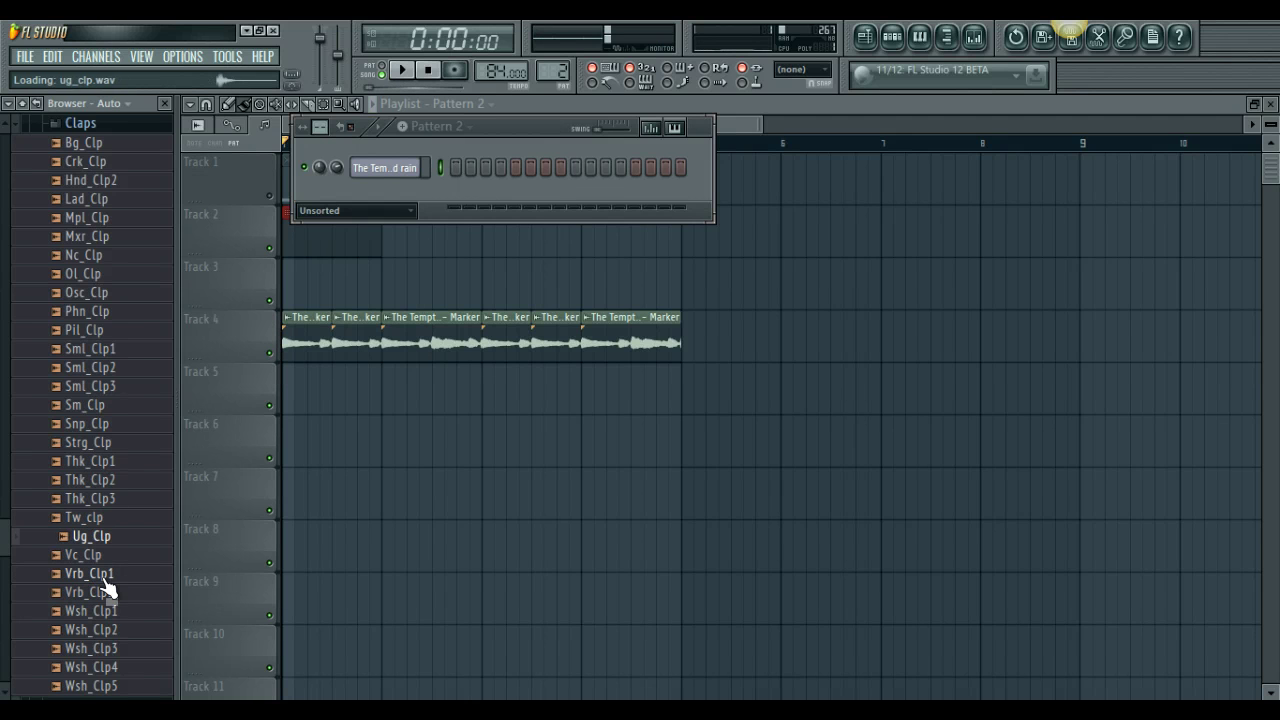
pyautogui.rightClick(115, 530)
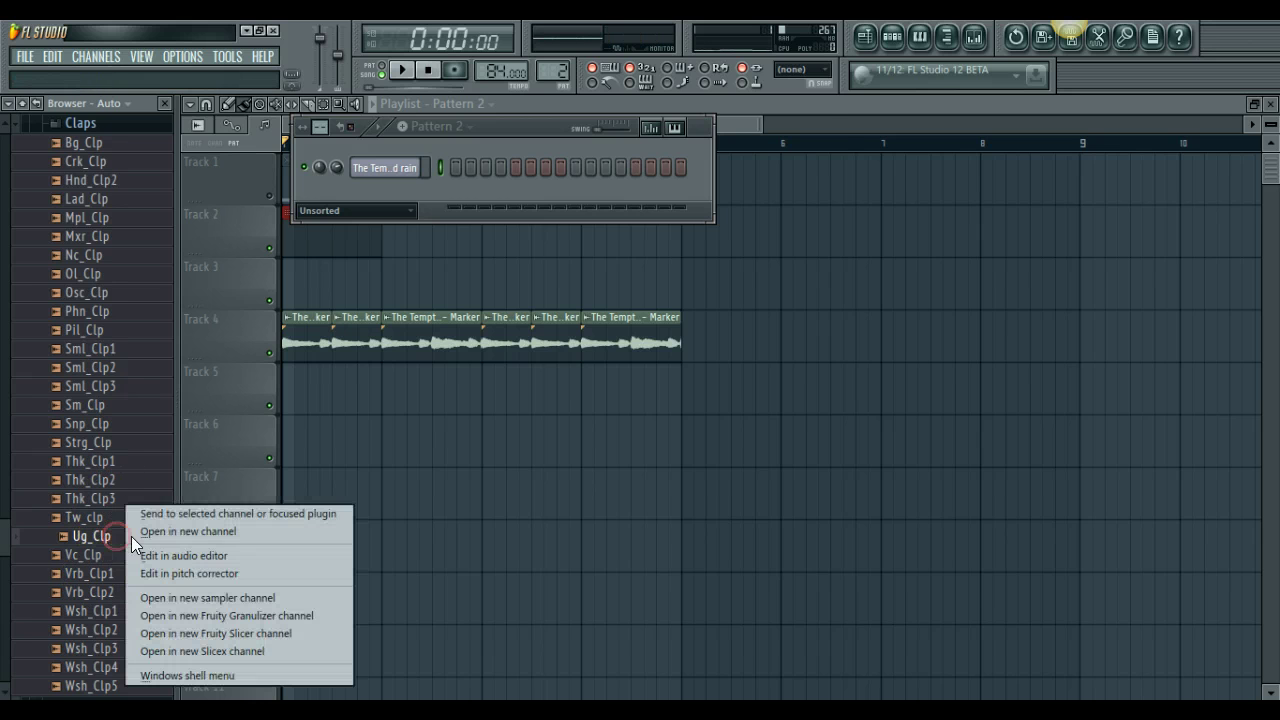
pyautogui.click(175, 531)
# - Preview Lad_Clp and load it into a new channel
pyautogui.click(103, 183)
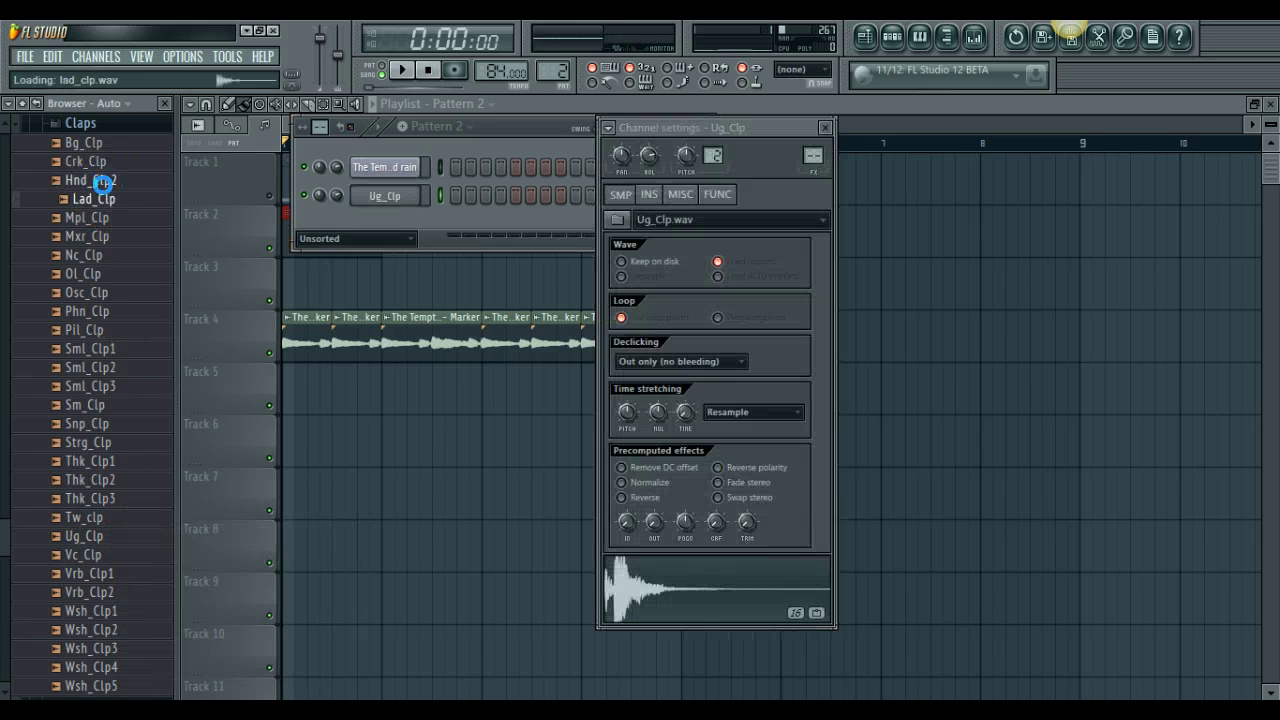
pyautogui.rightClick(110, 198)
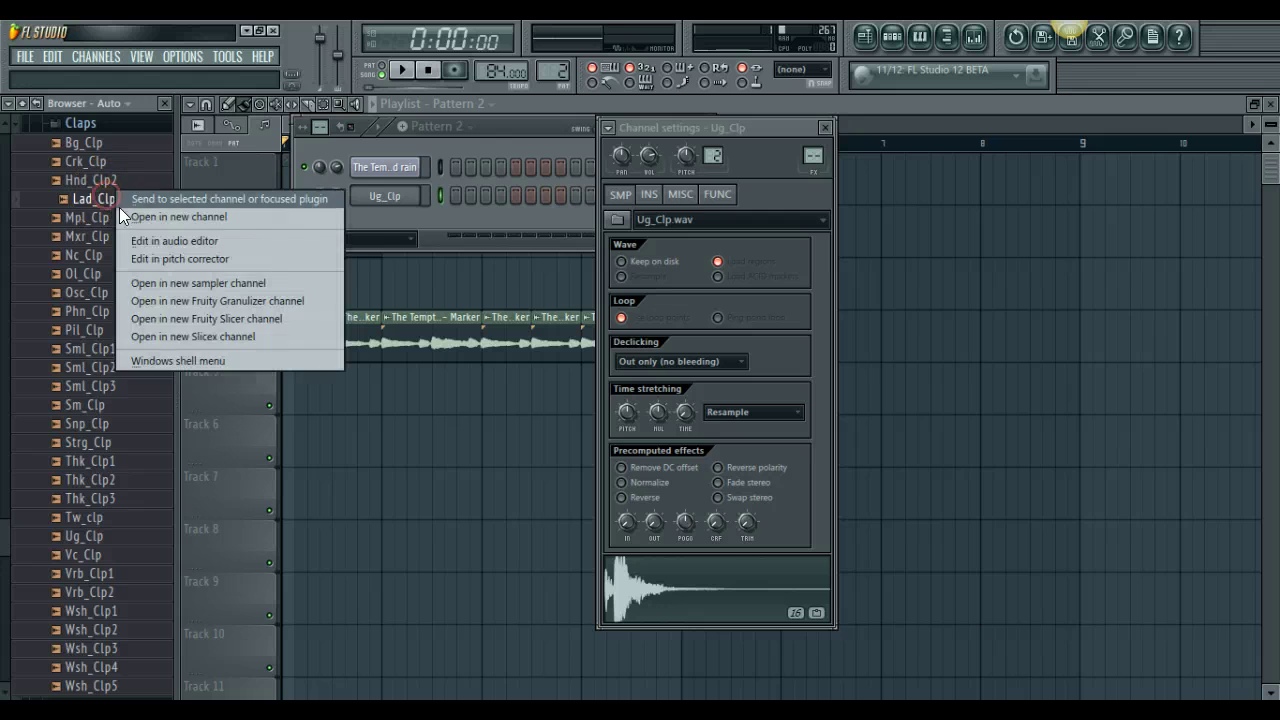
pyautogui.click(124, 218)
# - Load LEX Clap(3) from the Lex Luger special sounds pack into a new channel and close the sample browser
pyautogui.click(103, 125)
pyautogui.scroll(-4, 137, 251)
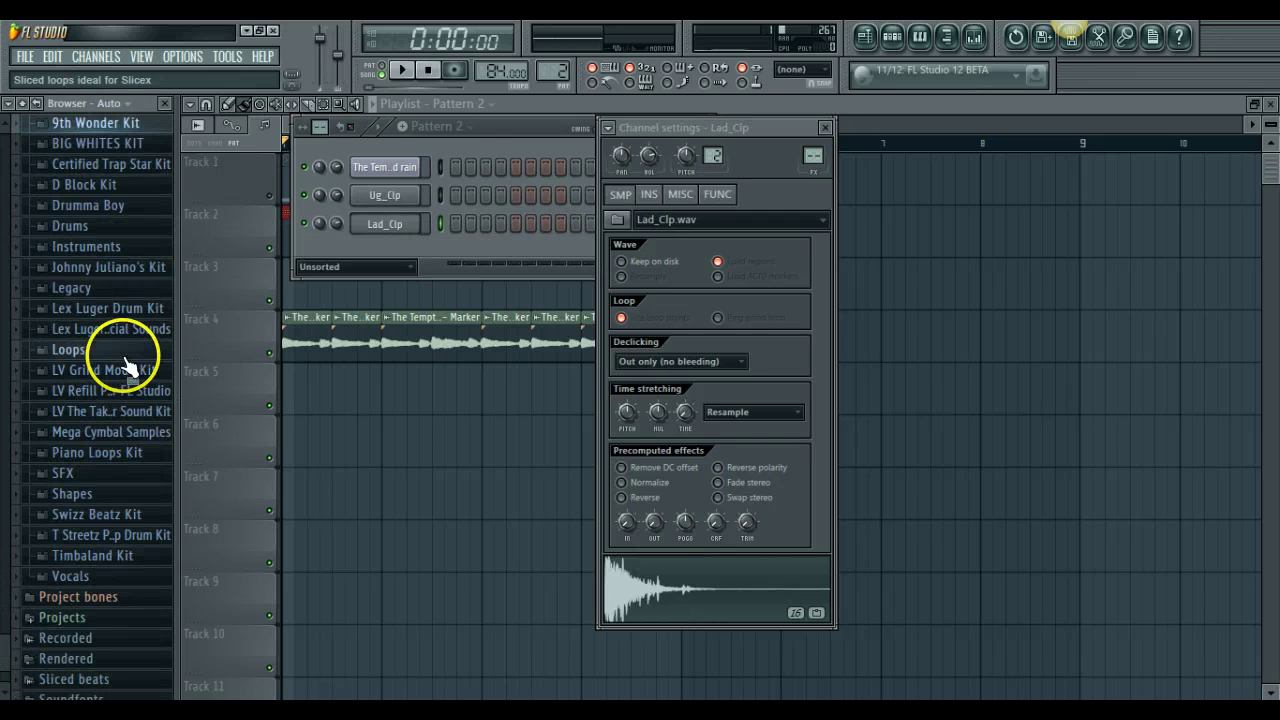
pyautogui.click(122, 328)
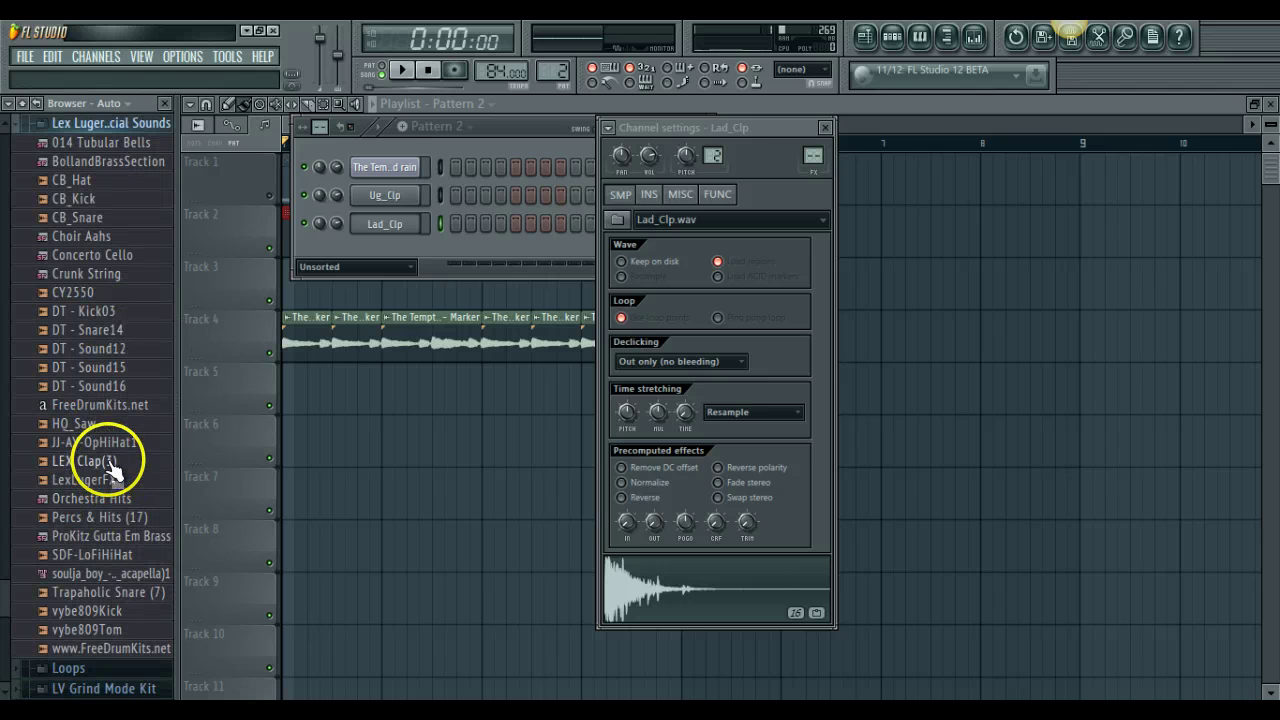
pyautogui.rightClick(95, 462)
pyautogui.click(146, 484)
pyautogui.click(166, 104)
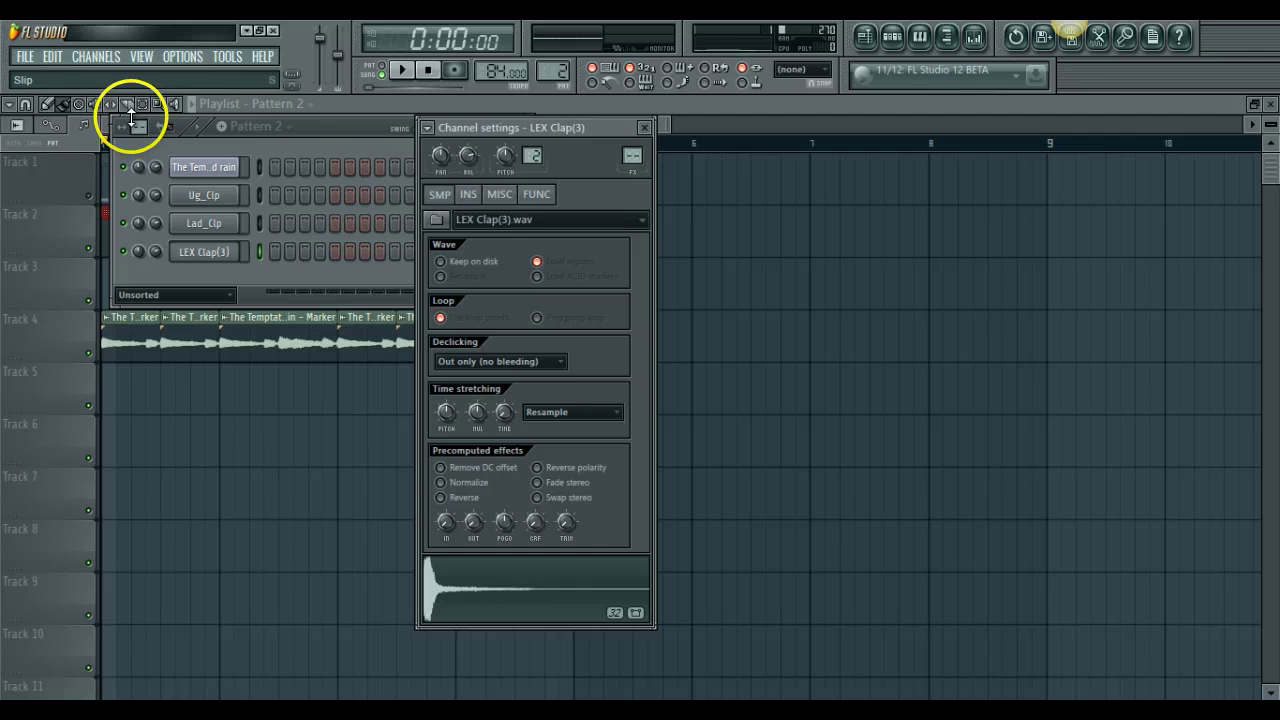
# - Extend Pattern 2's step grid to 64 steps and insert a Layer channel above Ug_Clp
pyautogui.click(137, 126)
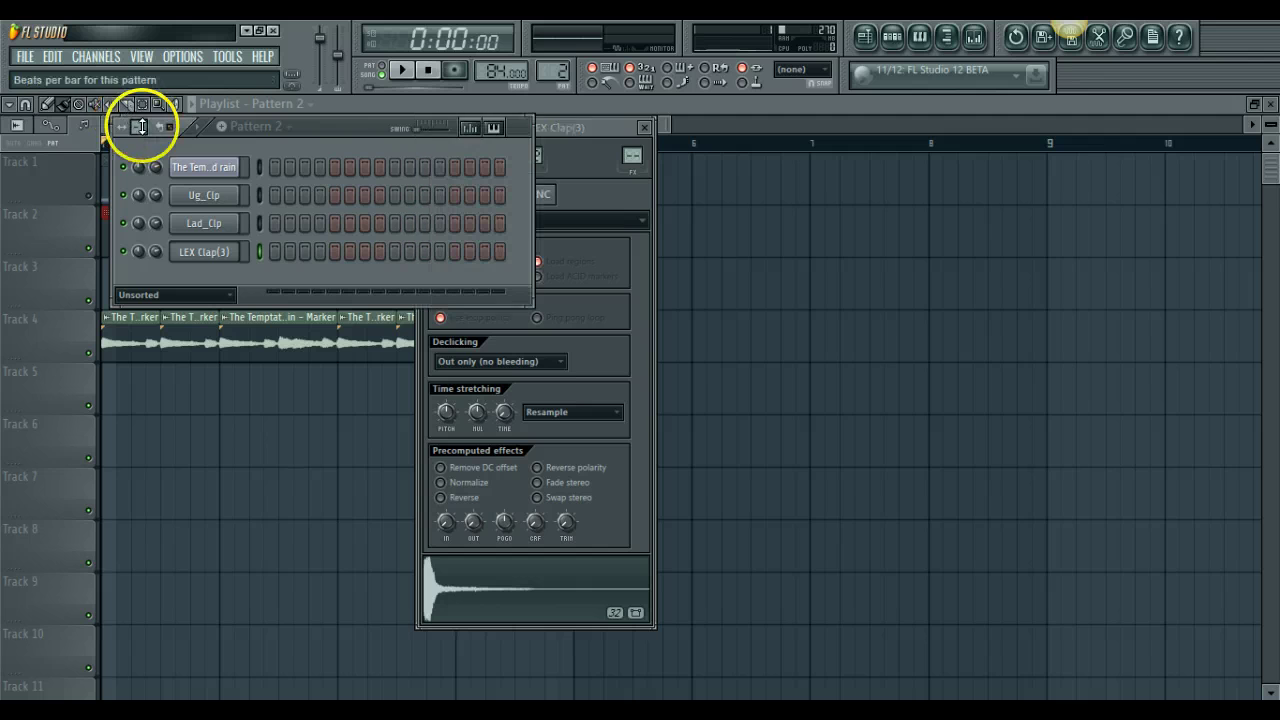
pyautogui.click(137, 126)
pyautogui.rightClick(222, 197)
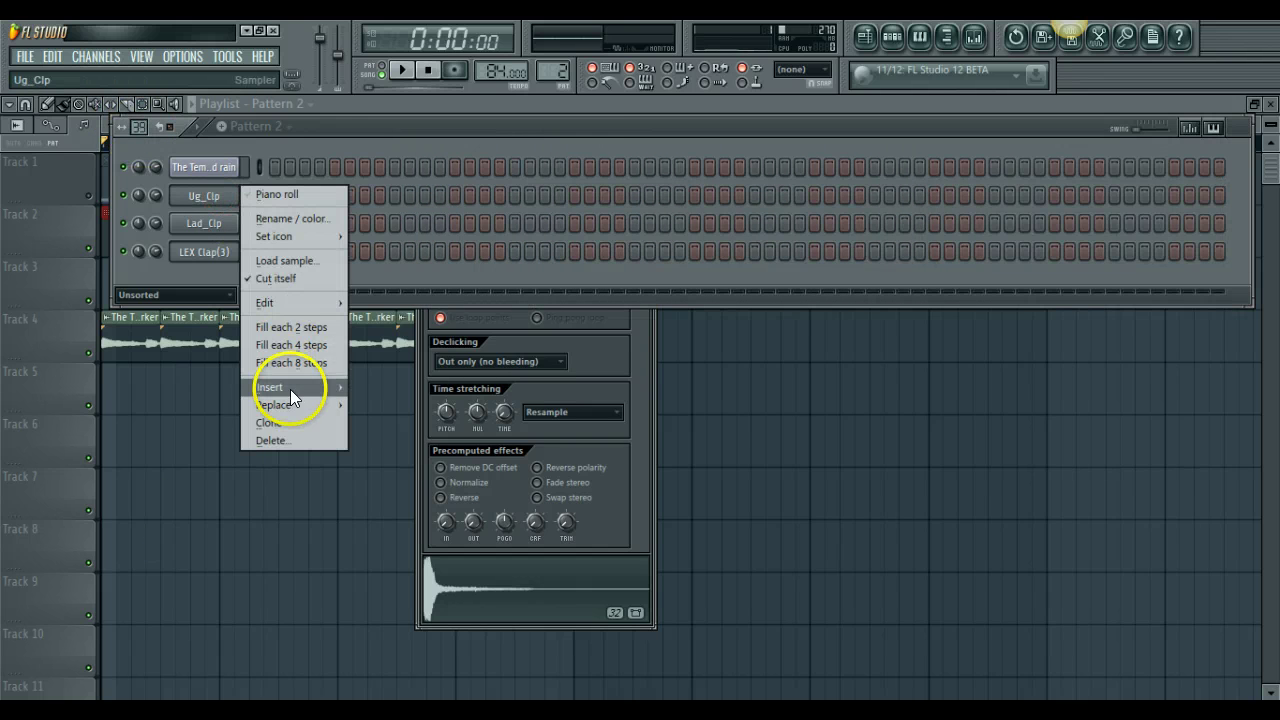
pyautogui.moveTo(290, 389)
pyautogui.click(415, 131)
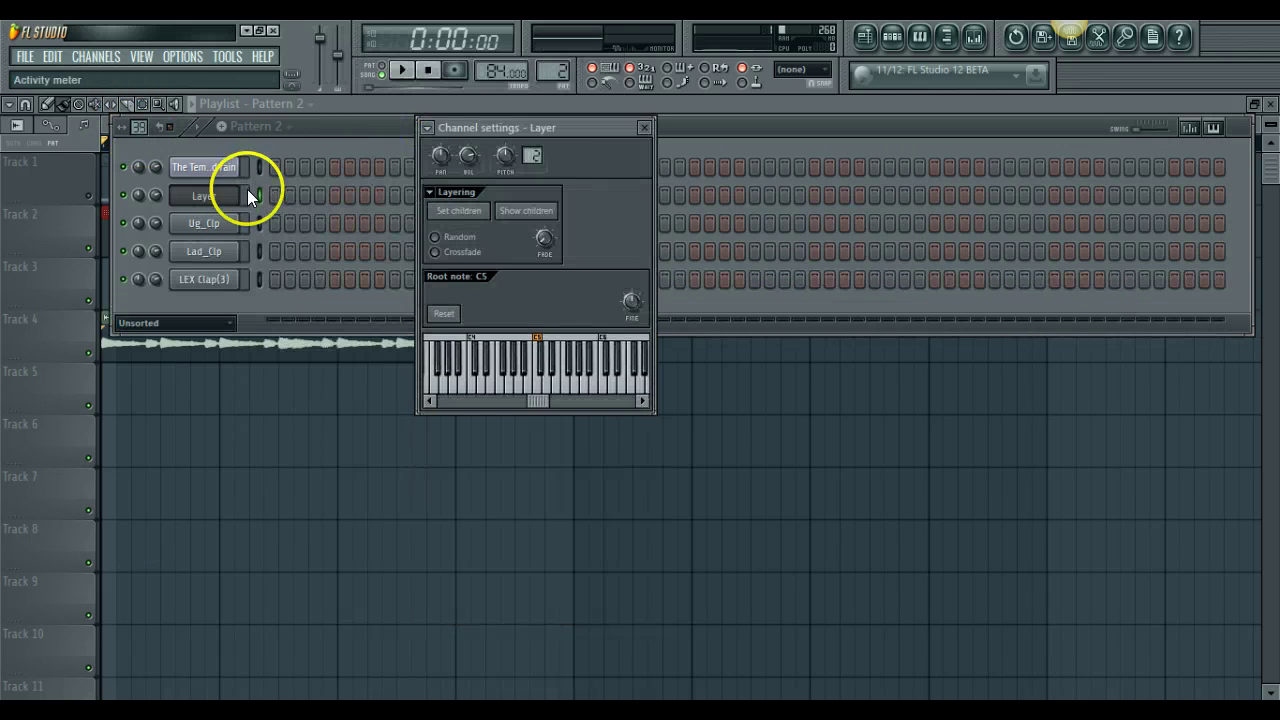
# - Set the Ug_Clp, Lad_Clp and LEX Clap(3) channels as children of the Layer channel
pyautogui.click(259, 223)
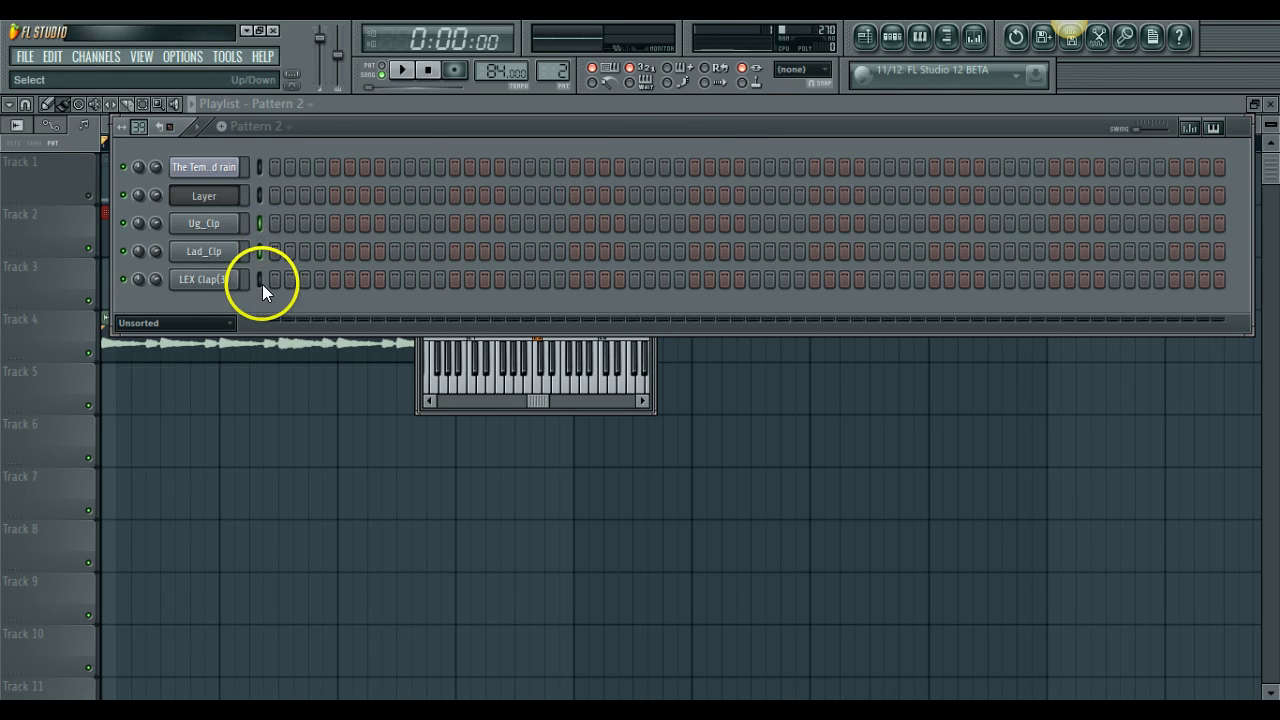
pyautogui.click(261, 281)
pyautogui.click(524, 401)
pyautogui.click(460, 210)
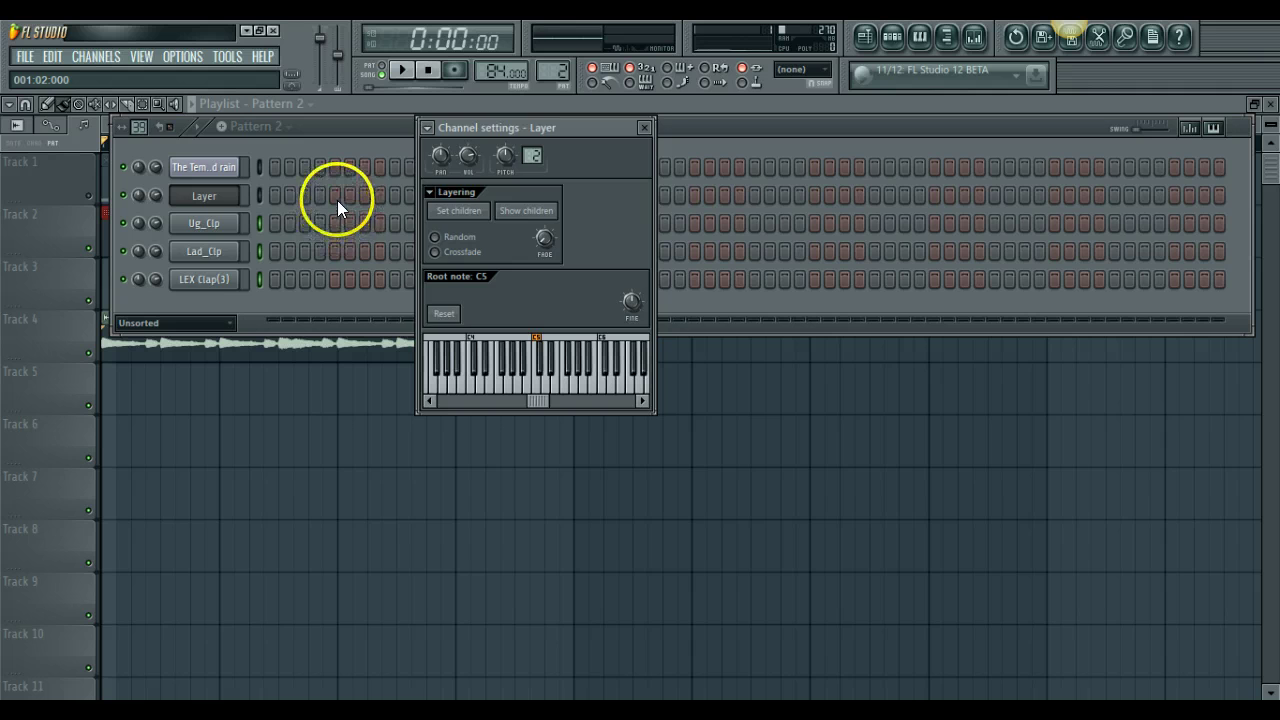
# - Program Layer hits on steps 5, 13, 21, 29, 37, 45, 53 and 61 while the beat plays
pyautogui.click(336, 196)
pyautogui.press('space')
pyautogui.click(454, 196)
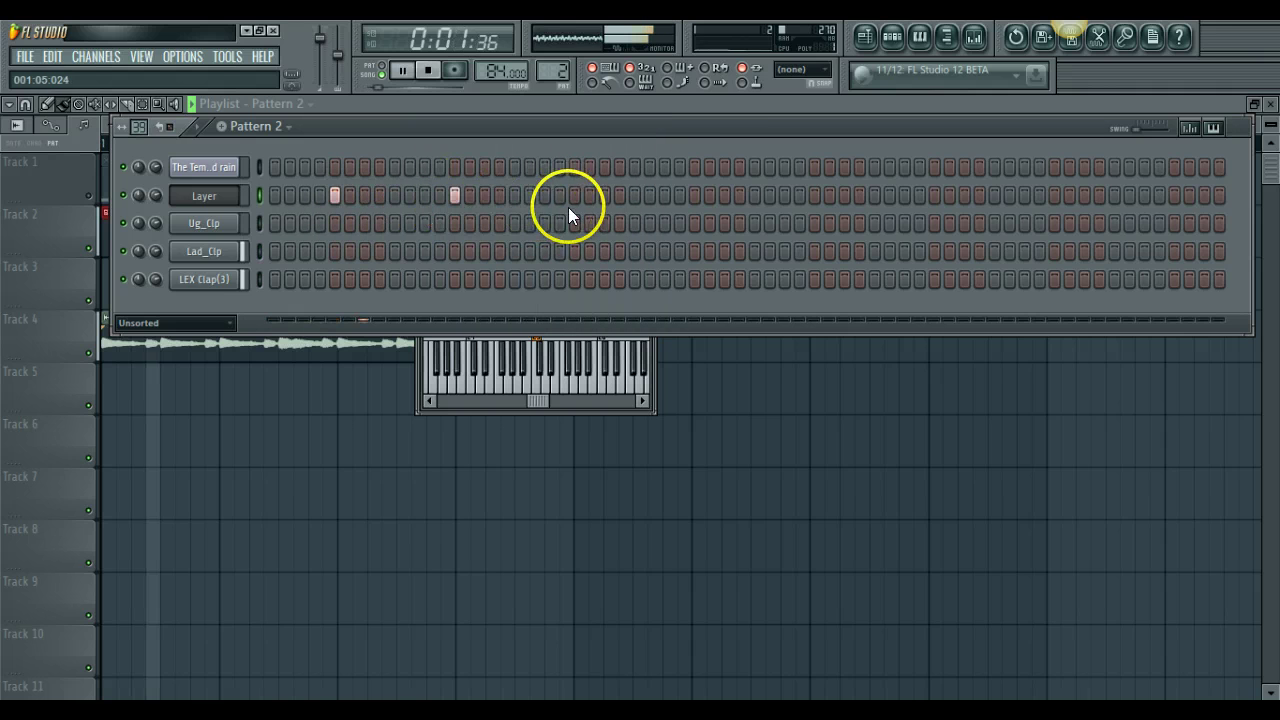
pyautogui.click(575, 196)
pyautogui.click(695, 196)
pyautogui.click(813, 195)
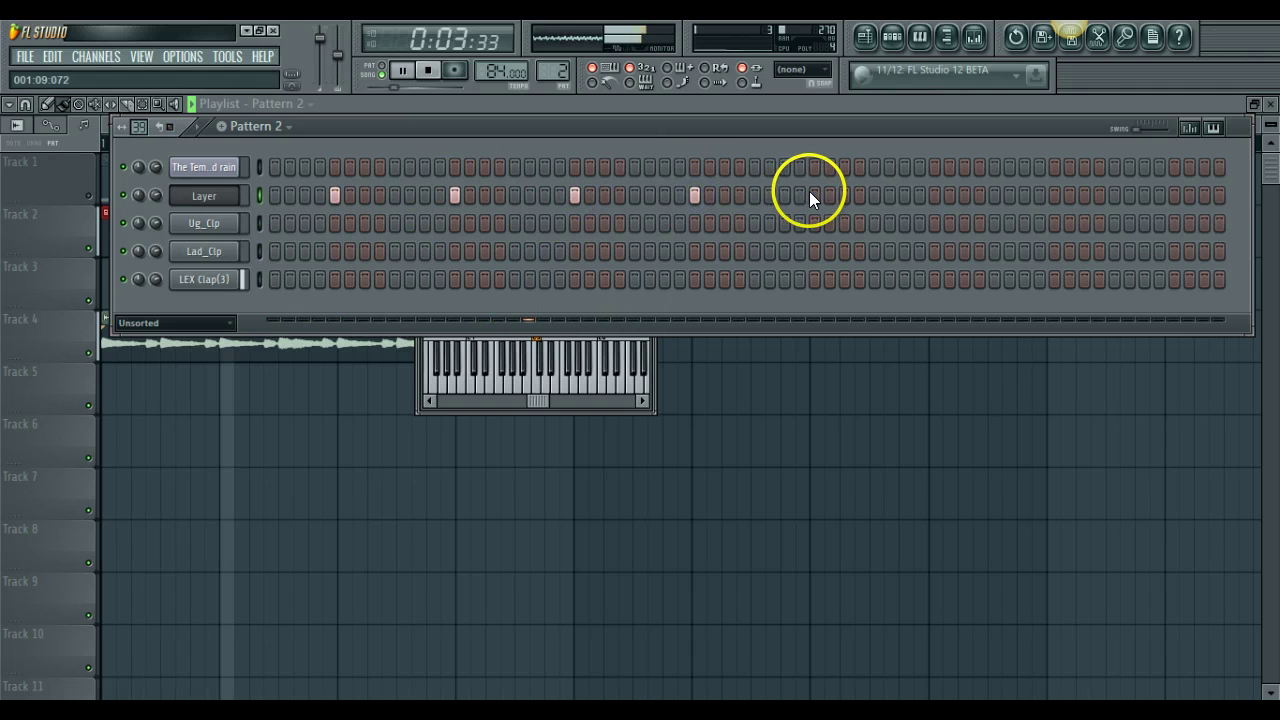
pyautogui.click(934, 195)
pyautogui.click(1055, 195)
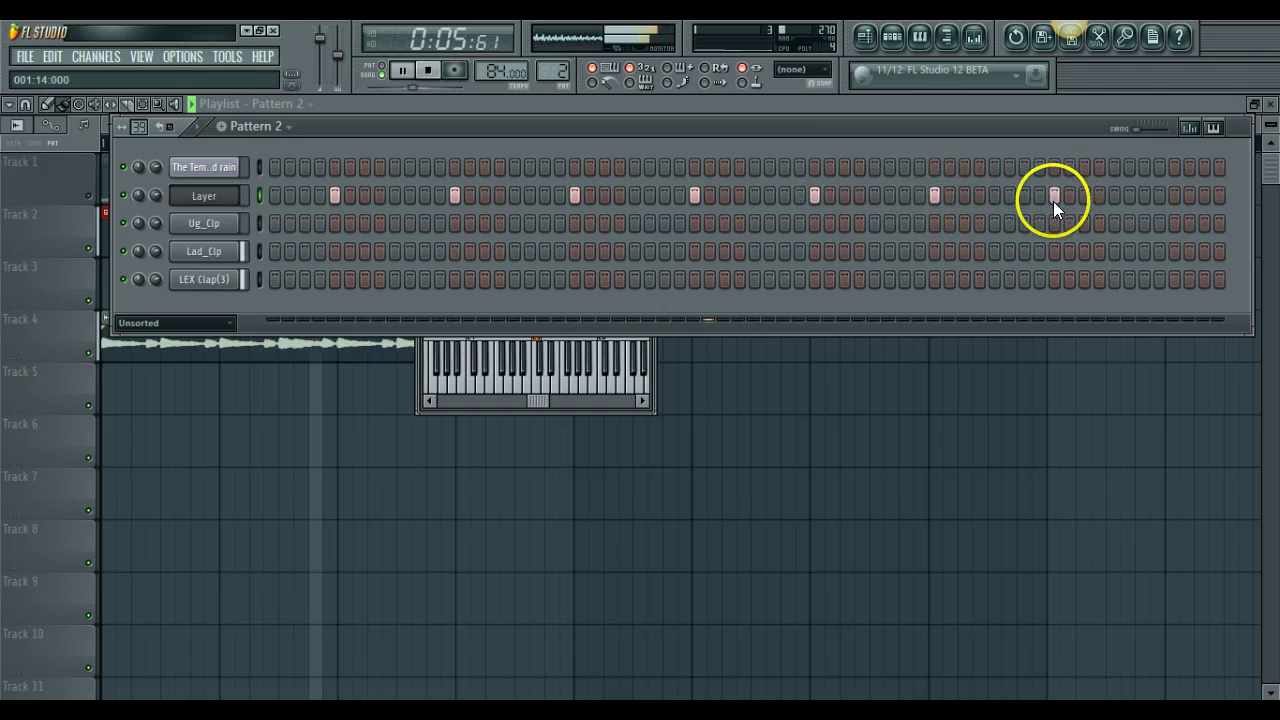
pyautogui.click(1174, 196)
pyautogui.click(859, 234)
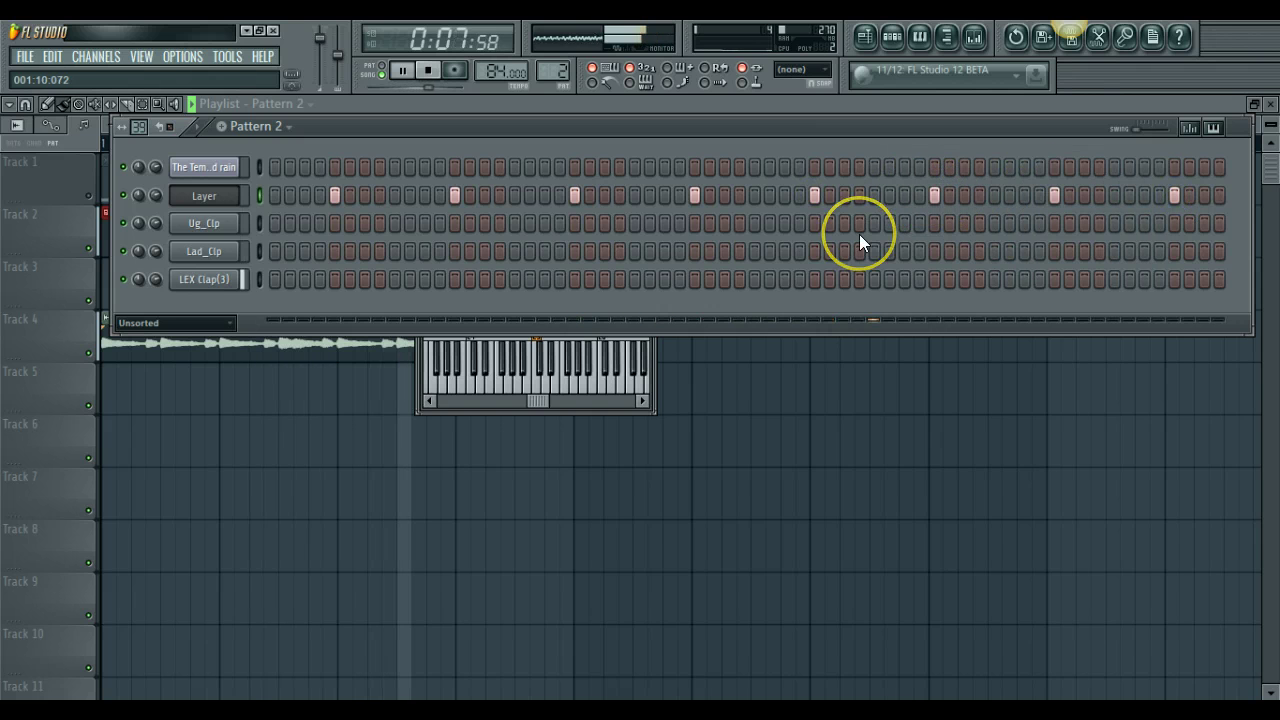
pyautogui.click(333, 183)
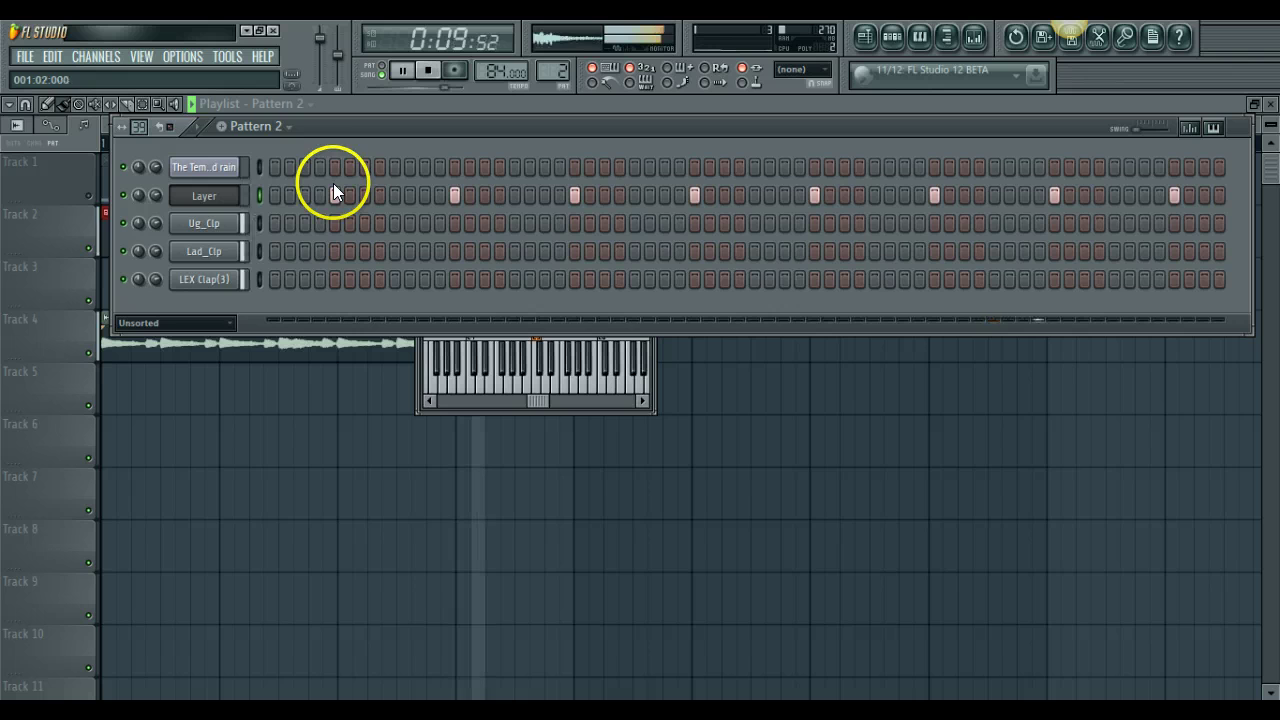
# - Place a four-beat Marker #1 note starting at beat 2 in the Temptations channel's piano roll, and stop playback
pyautogui.click(223, 167)
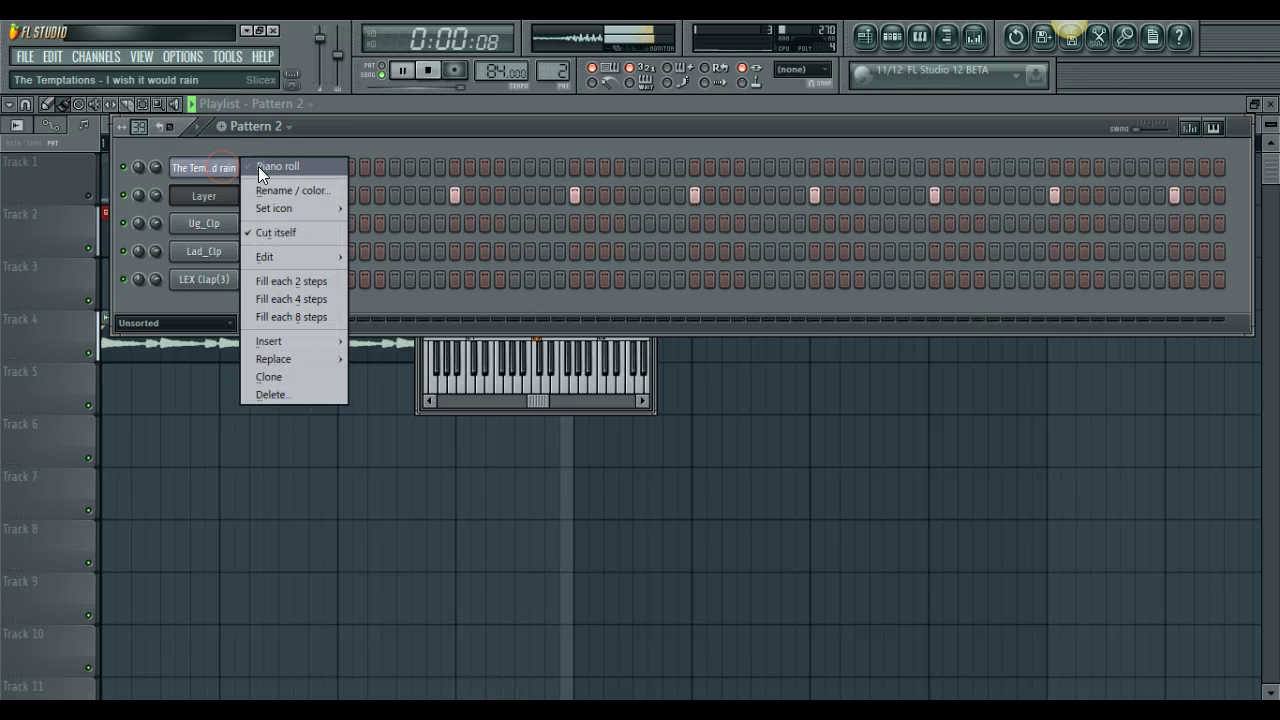
pyautogui.click(258, 166)
pyautogui.moveTo(266, 128); pyautogui.dragTo(709, 118)
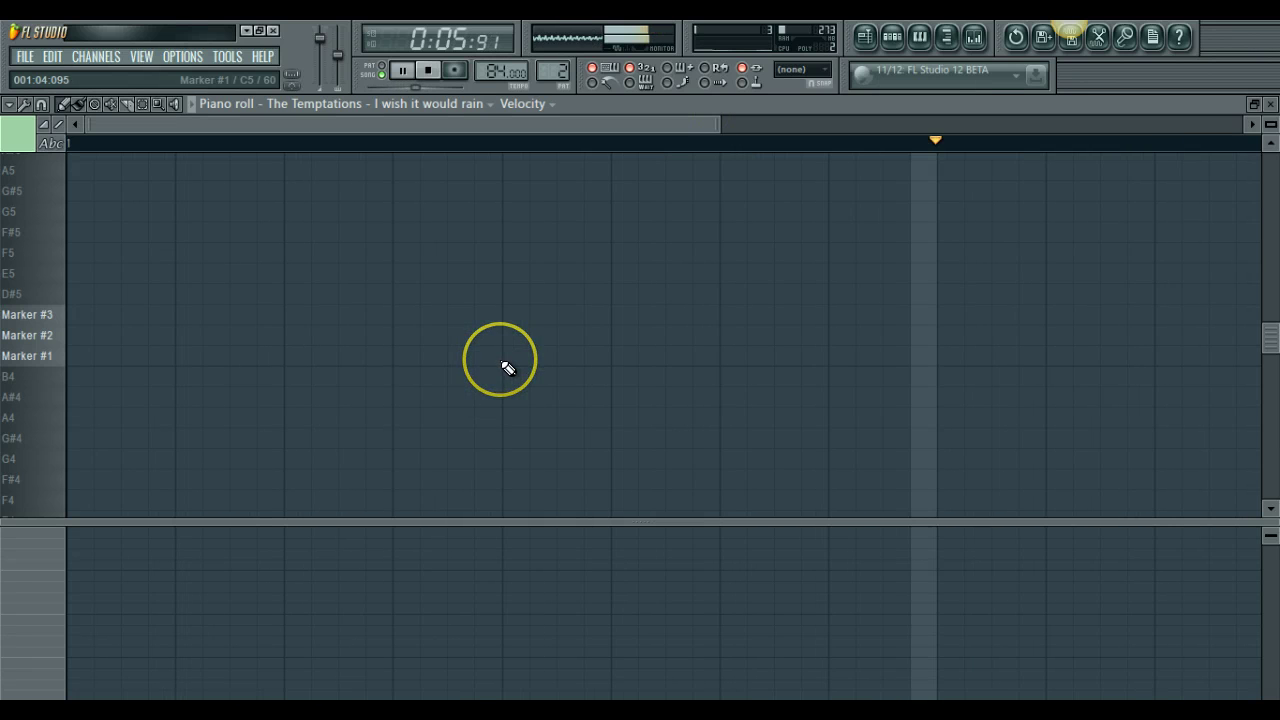
pyautogui.click(182, 357)
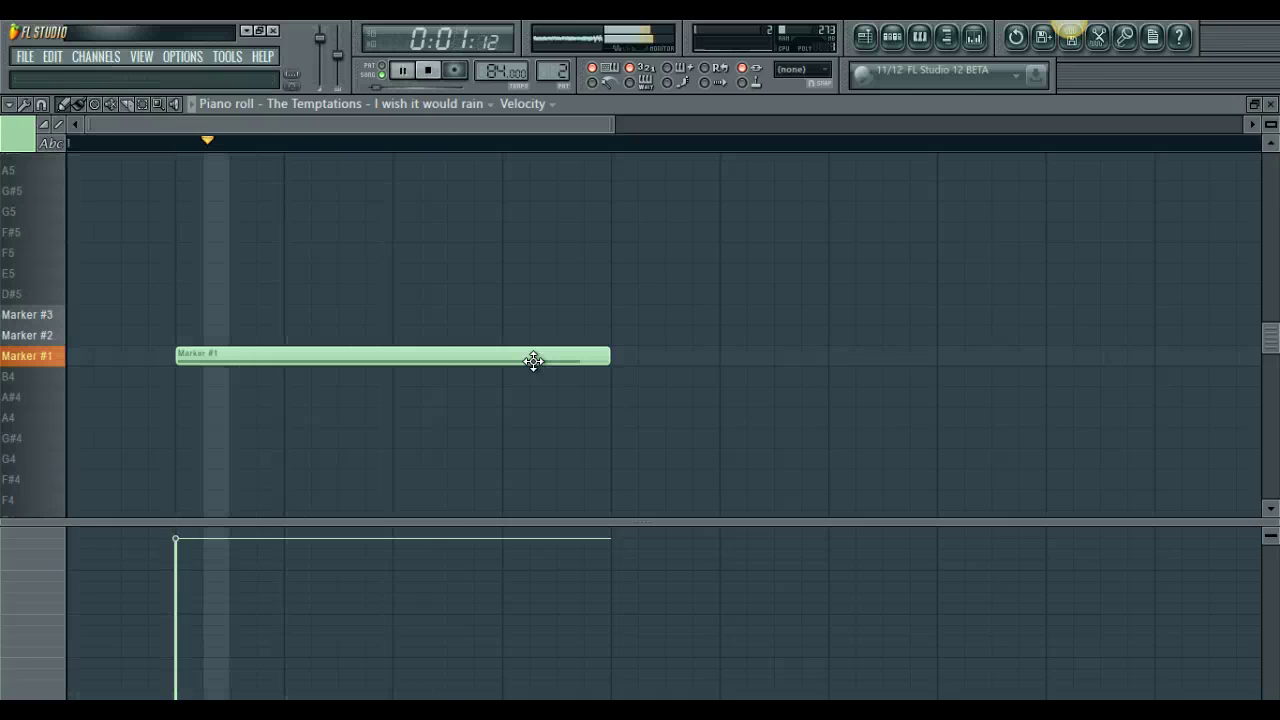
pyautogui.press('space')
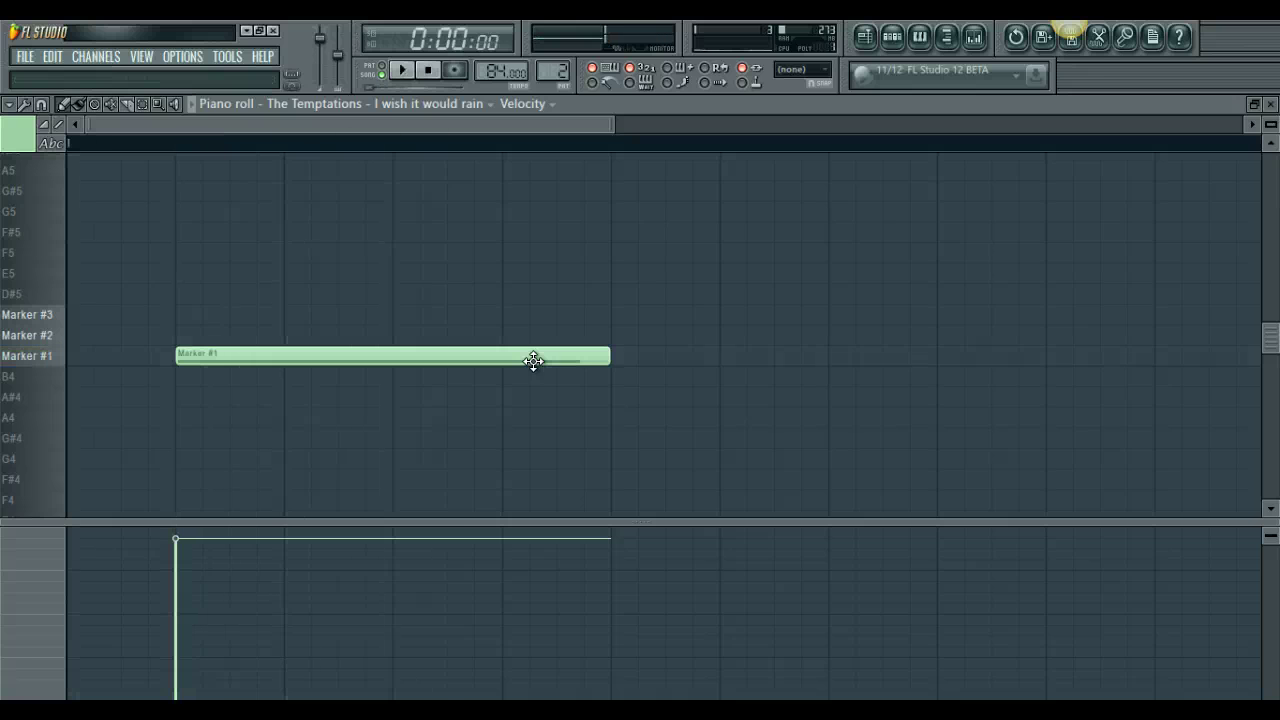
# - Change the piano roll snap and try shifting the Marker #1 note slightly earlier, to 001:01:084
pyautogui.click(42, 104)
pyautogui.click(63, 208)
pyautogui.click(203, 356)
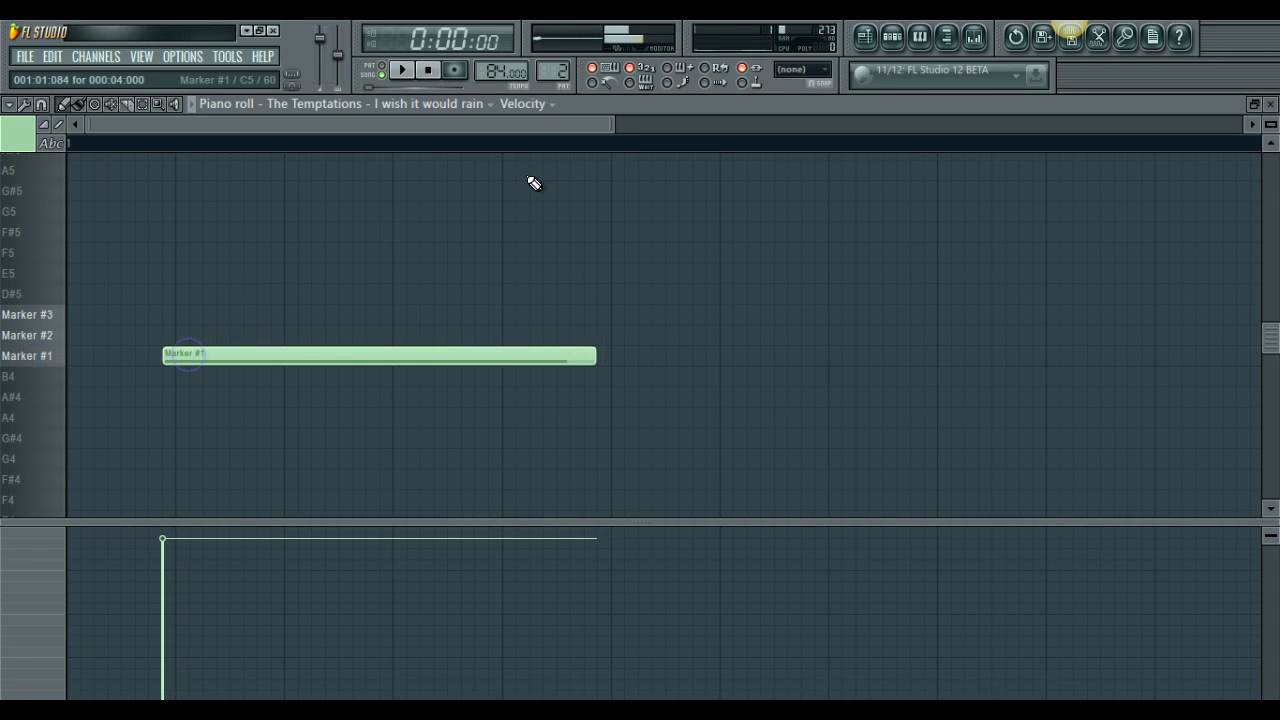
# - Open the Temptations channel's Slicex window and select the Marker #1 region
pyautogui.click(893, 38)
pyautogui.click(200, 168)
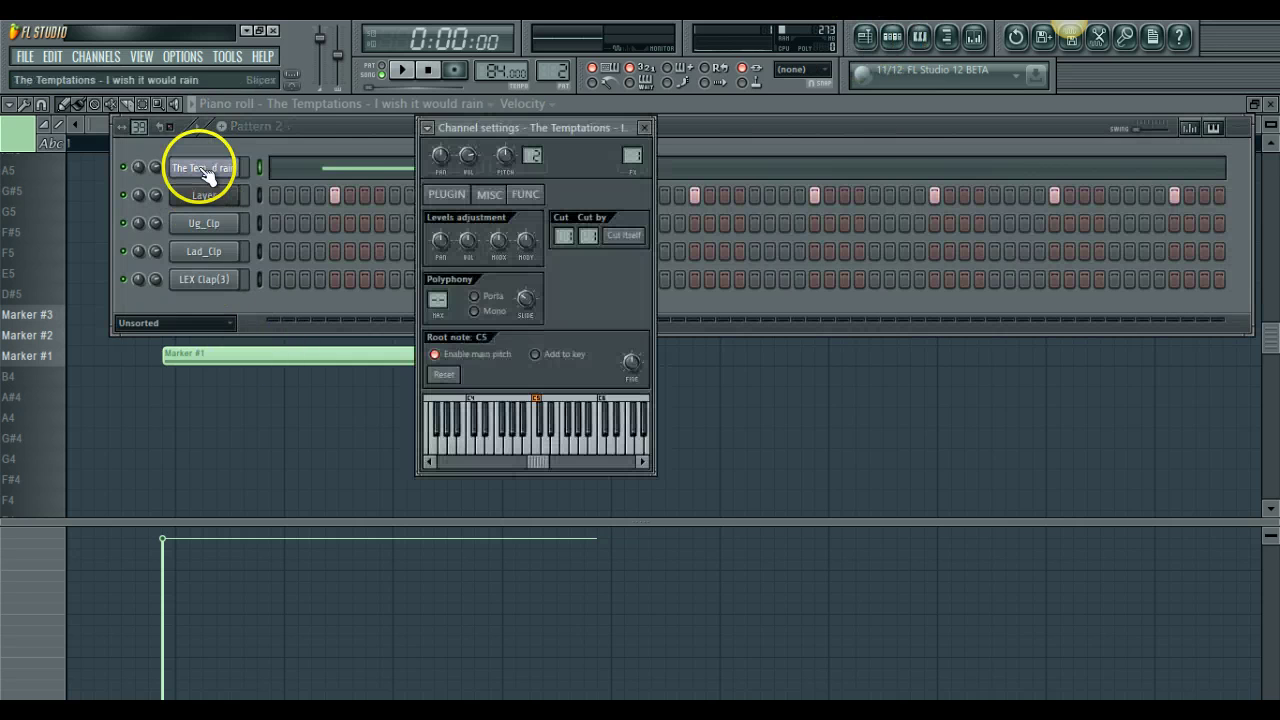
pyautogui.click(458, 196)
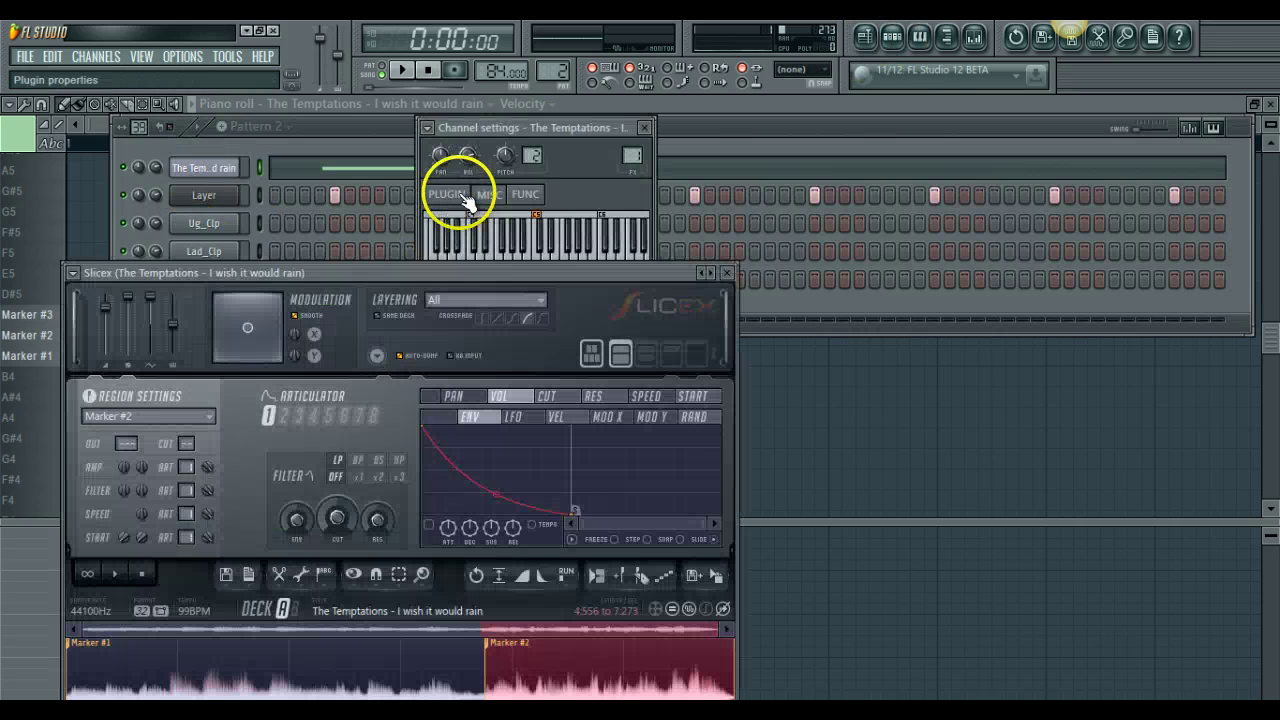
pyautogui.click(171, 420)
pyautogui.click(170, 449)
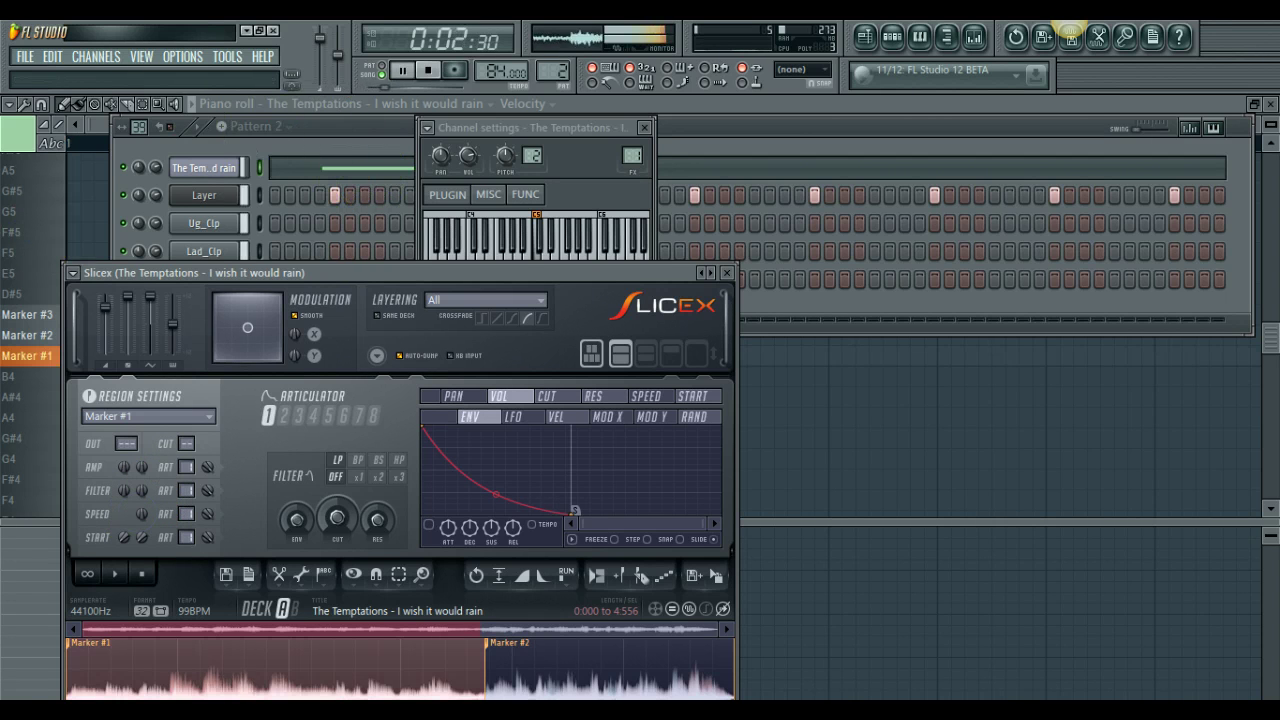
# - Return to the piano roll with the Marker #1 note starting at 001:02:000, stop playback, and select the note
pyautogui.click(12, 232)
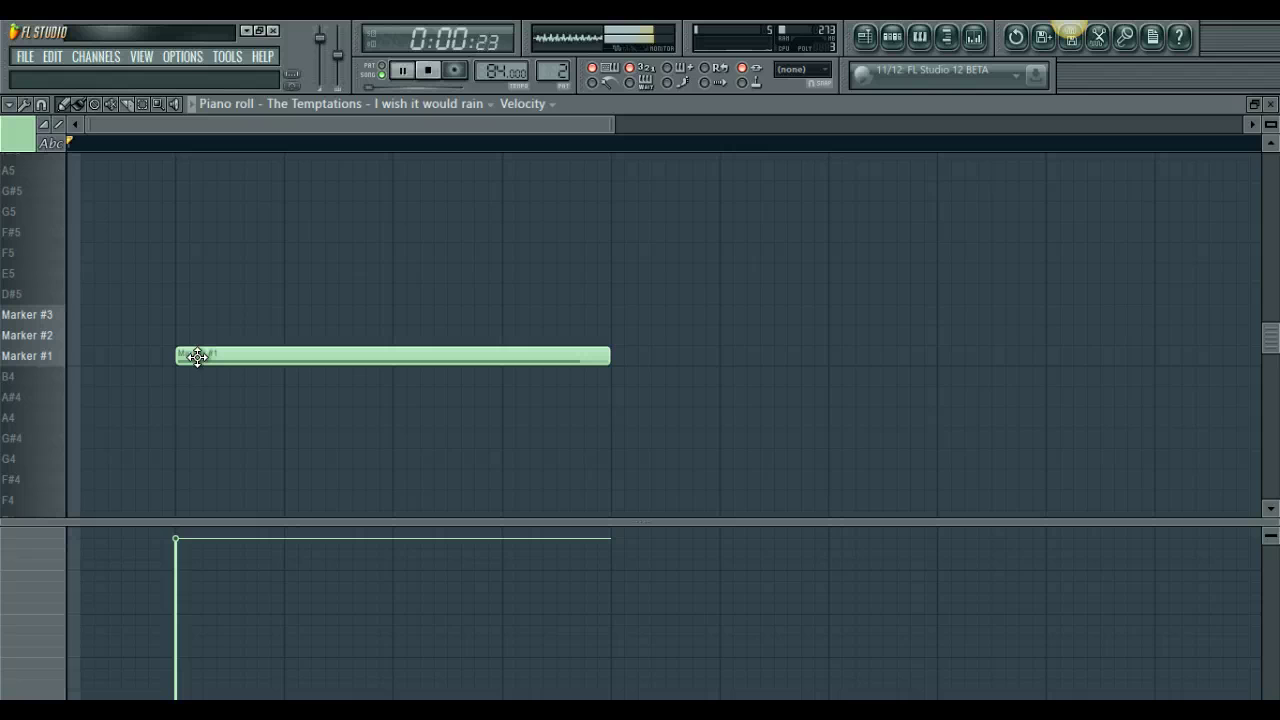
pyautogui.press('space')
pyautogui.click(408, 360)
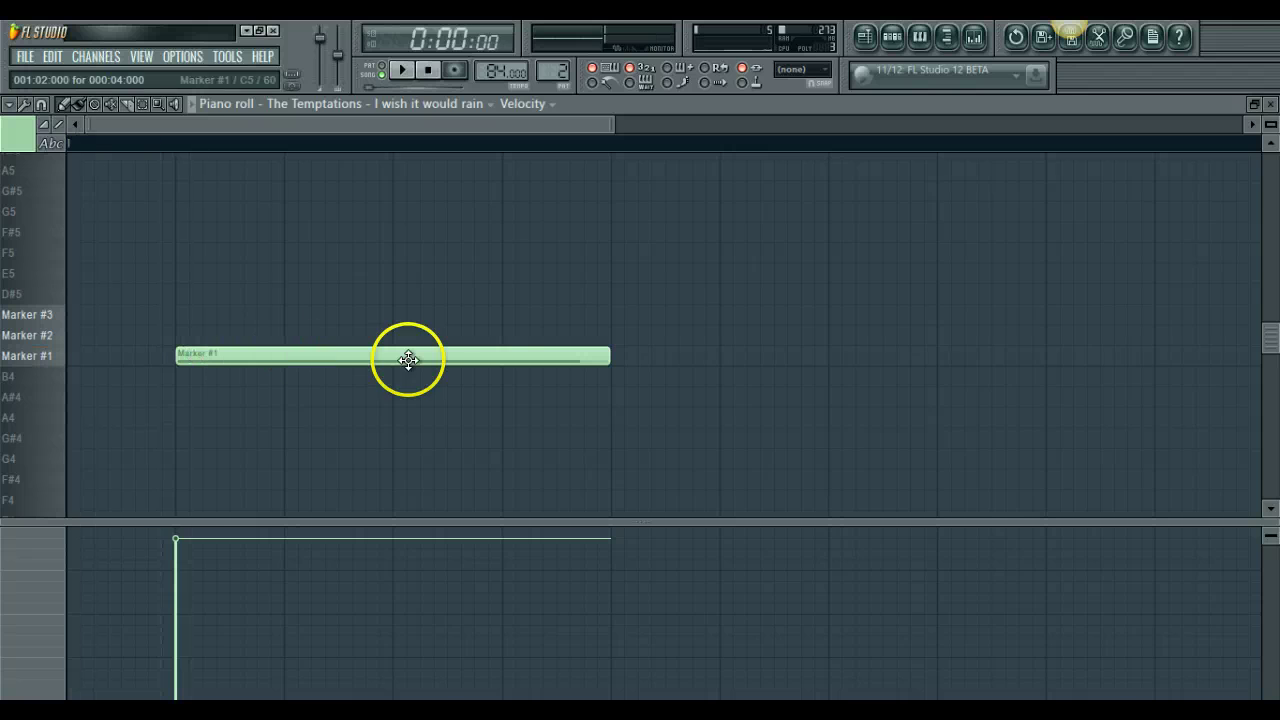
# - Audition the Marker #1 note at 001:05:032, delete it, and leave the piano roll for the step sequencer
pyautogui.moveTo(809, 314)
pyautogui.mouseDown()
pyautogui.moveTo(737, 360)
pyautogui.moveTo(1229, 346)
pyautogui.moveTo(926, 354)
pyautogui.mouseUp()
pyautogui.press('space')
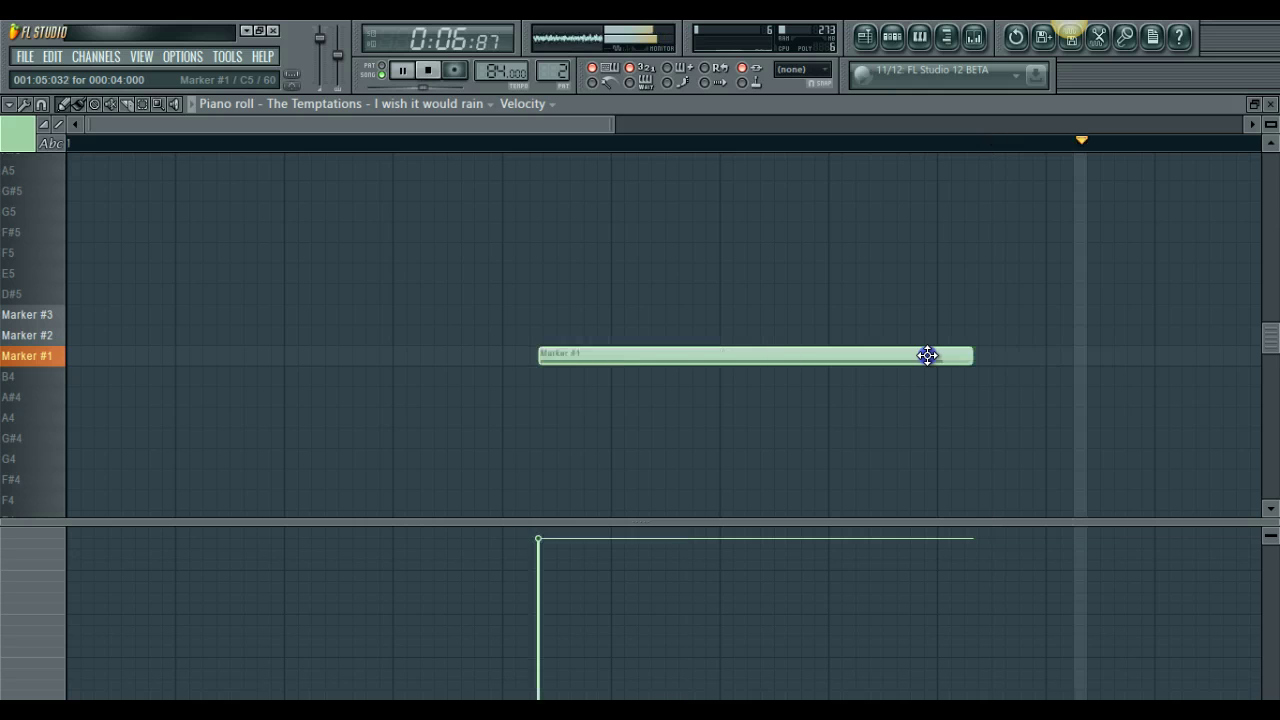
pyautogui.rightClick(780, 354)
pyautogui.press('space')
pyautogui.click(931, 30)
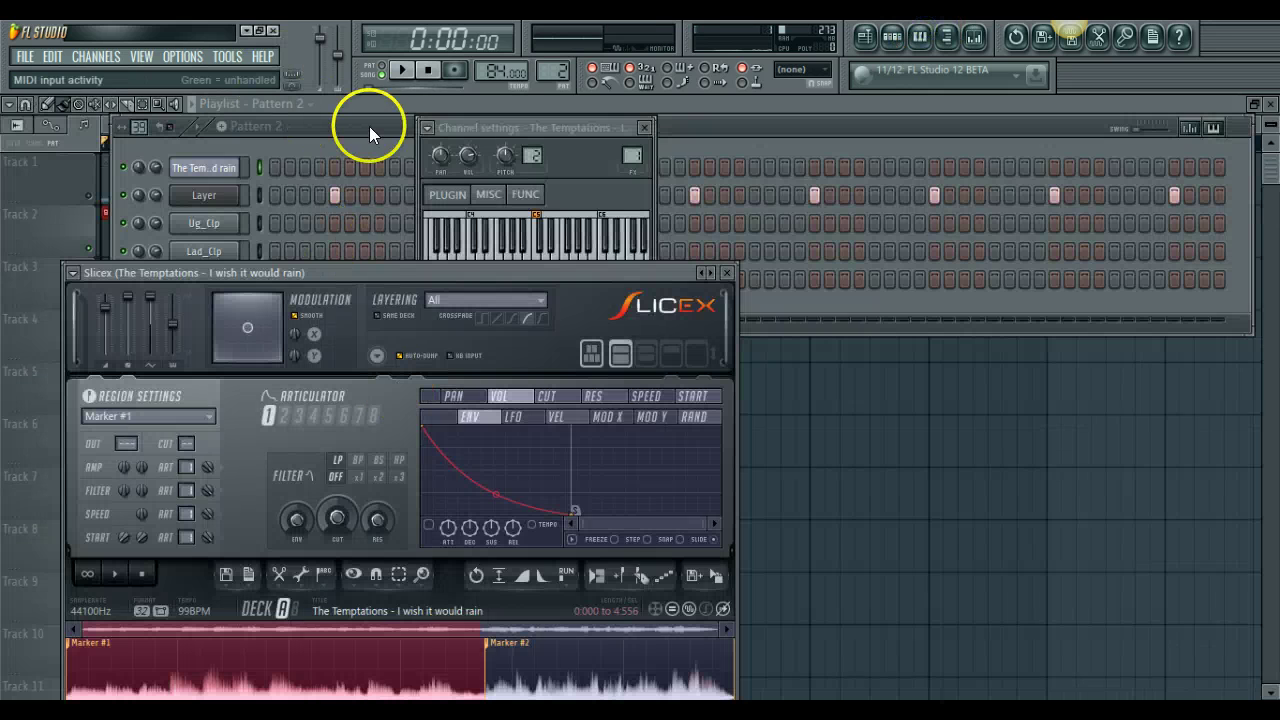
pyautogui.click(369, 126)
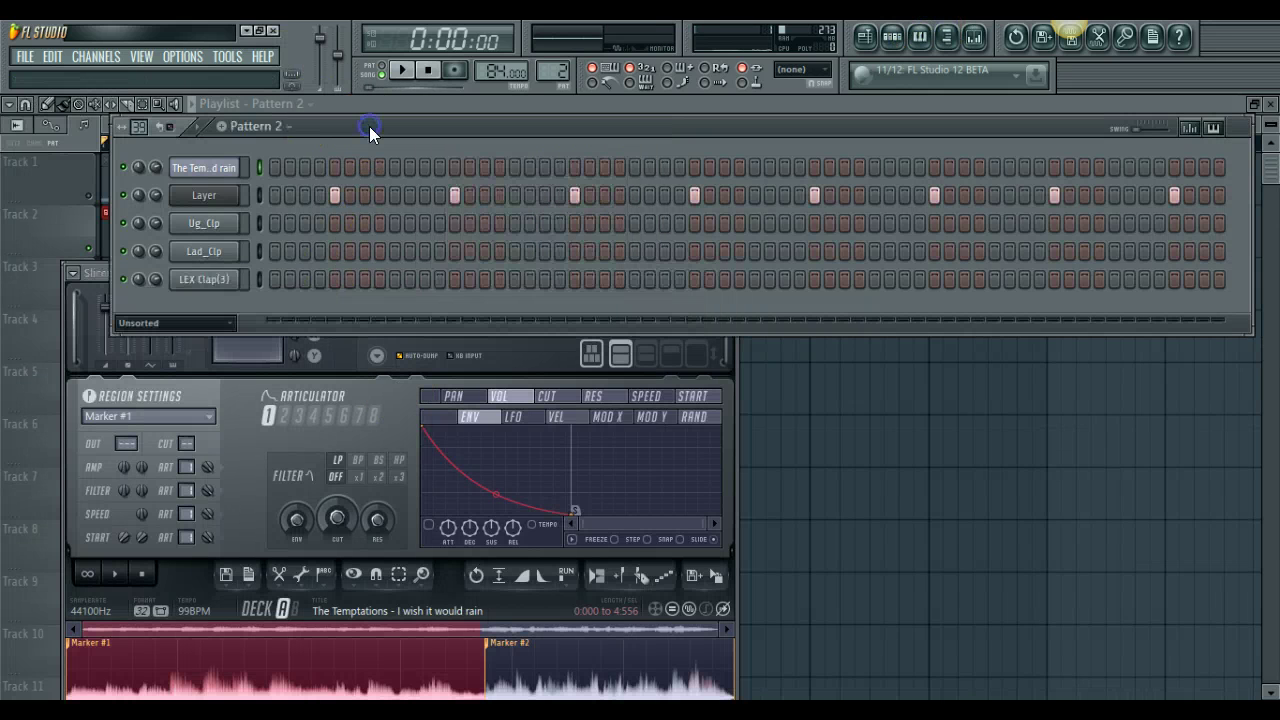
# - Open the Temptations Marker audio clip's channel settings and assign the clip to mixer track Insert 1
pyautogui.click(946, 36)
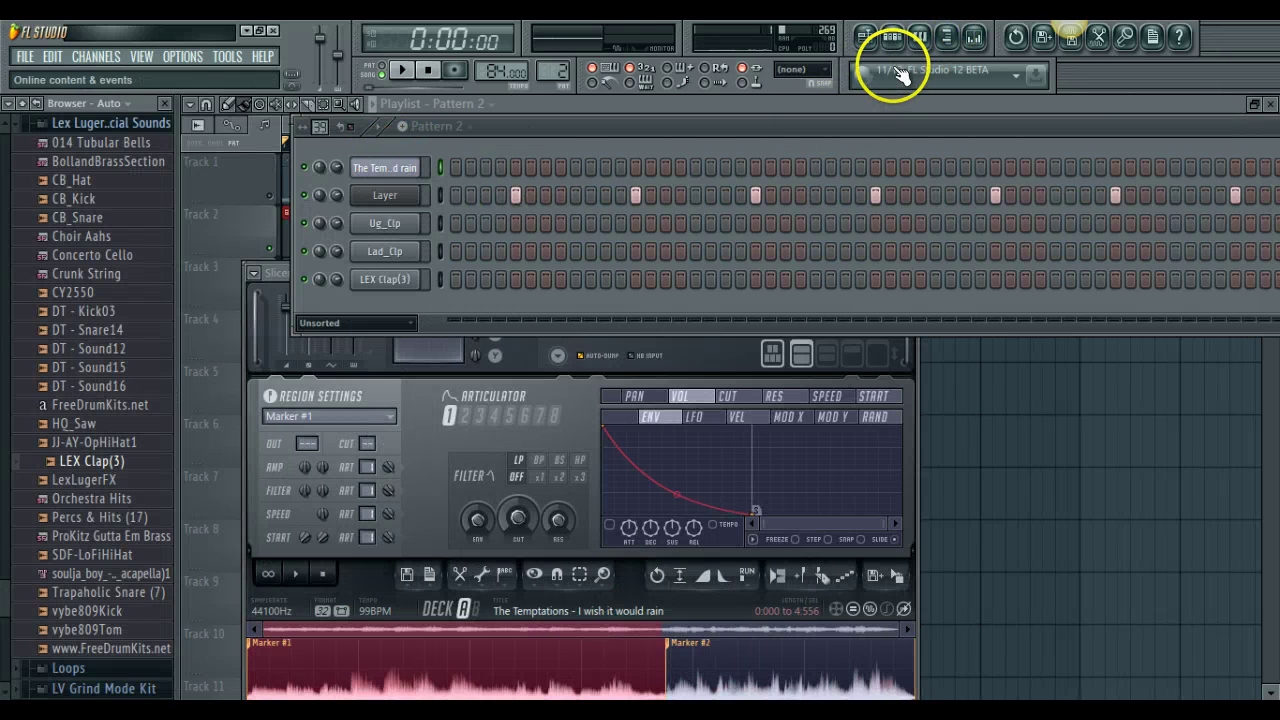
pyautogui.click(983, 36)
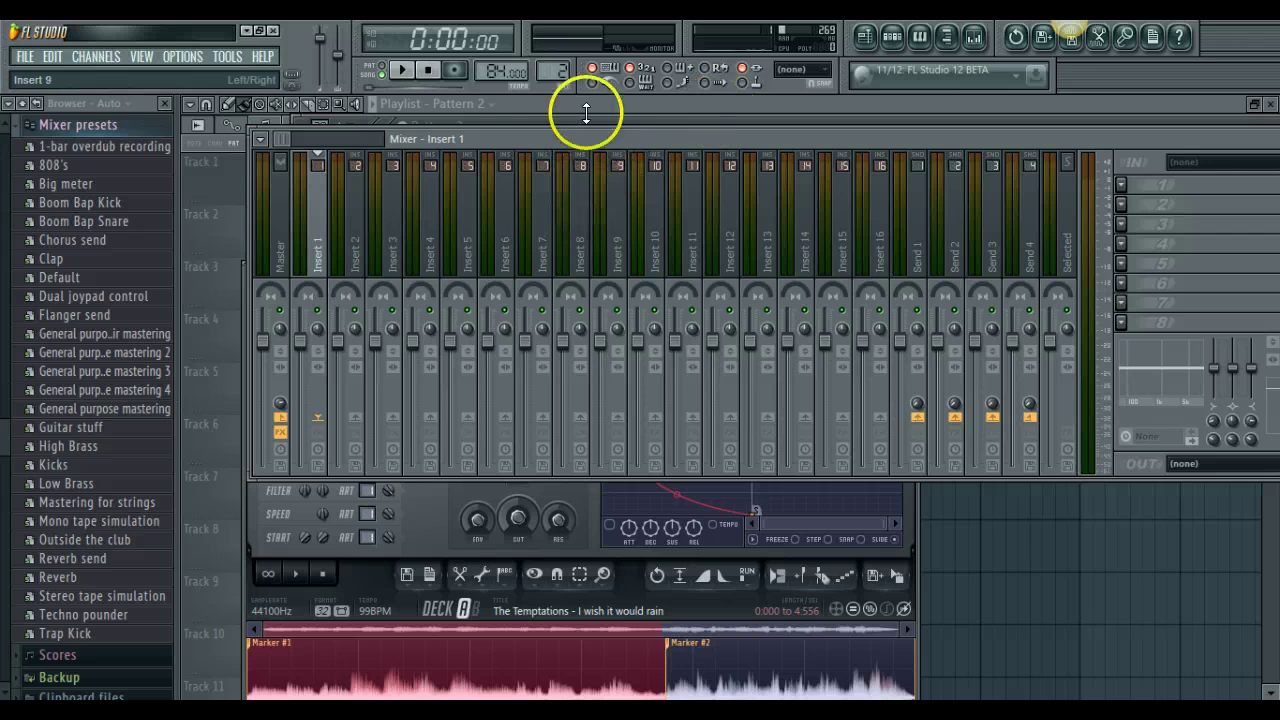
pyautogui.click(220, 257)
pyautogui.doubleClick(322, 335)
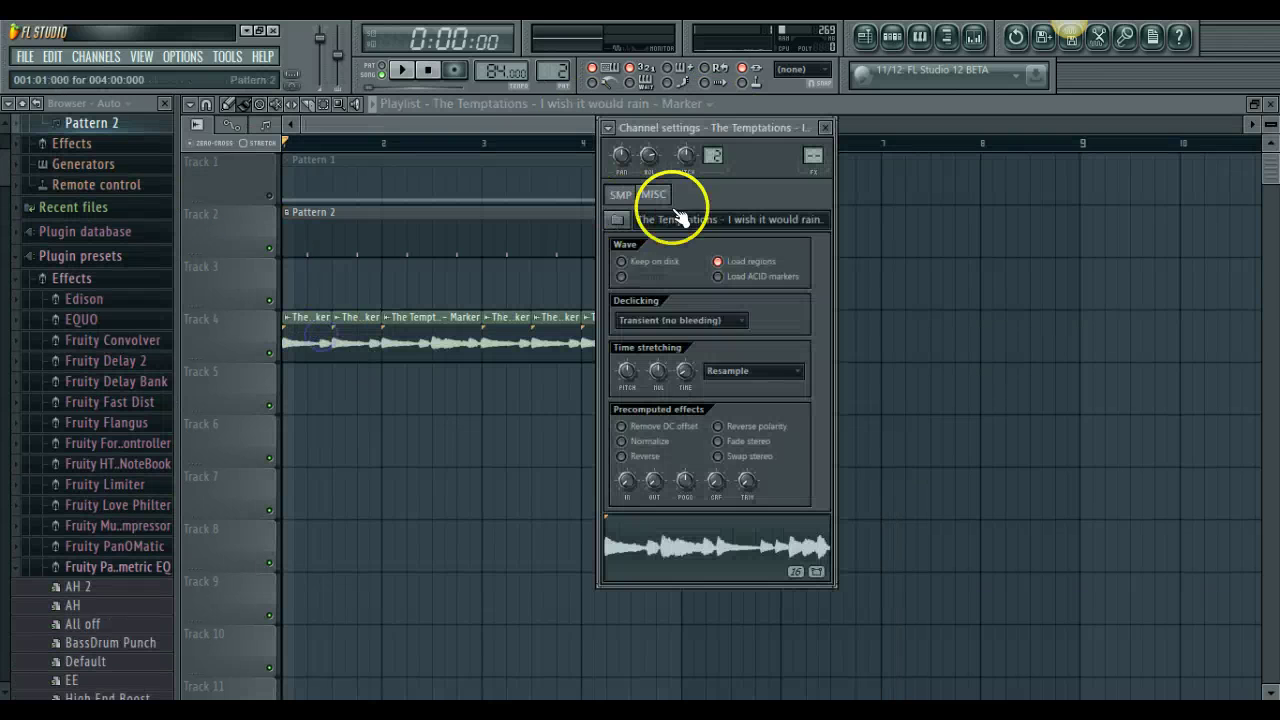
pyautogui.click(983, 36)
pyautogui.click(320, 257)
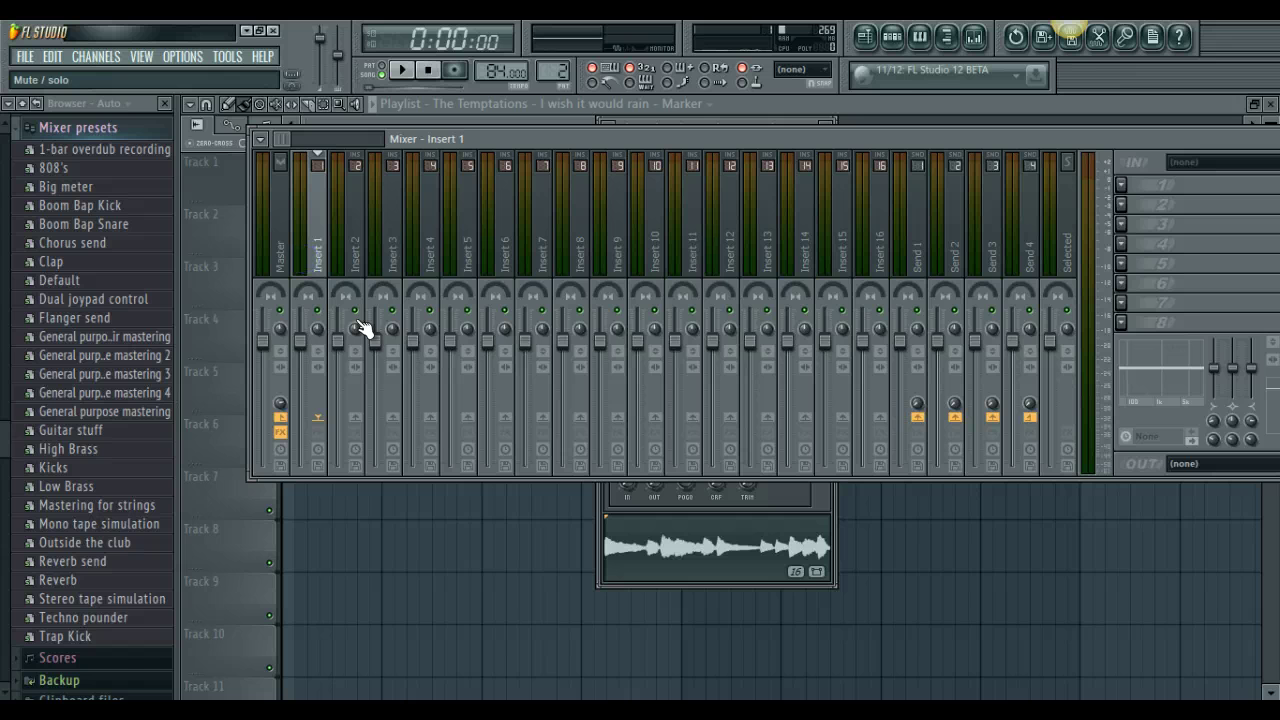
# - Filter the step sequencer to Unsorted channels and link the Temptations Slicex channel to mixer track Insert 2
pyautogui.click(892, 37)
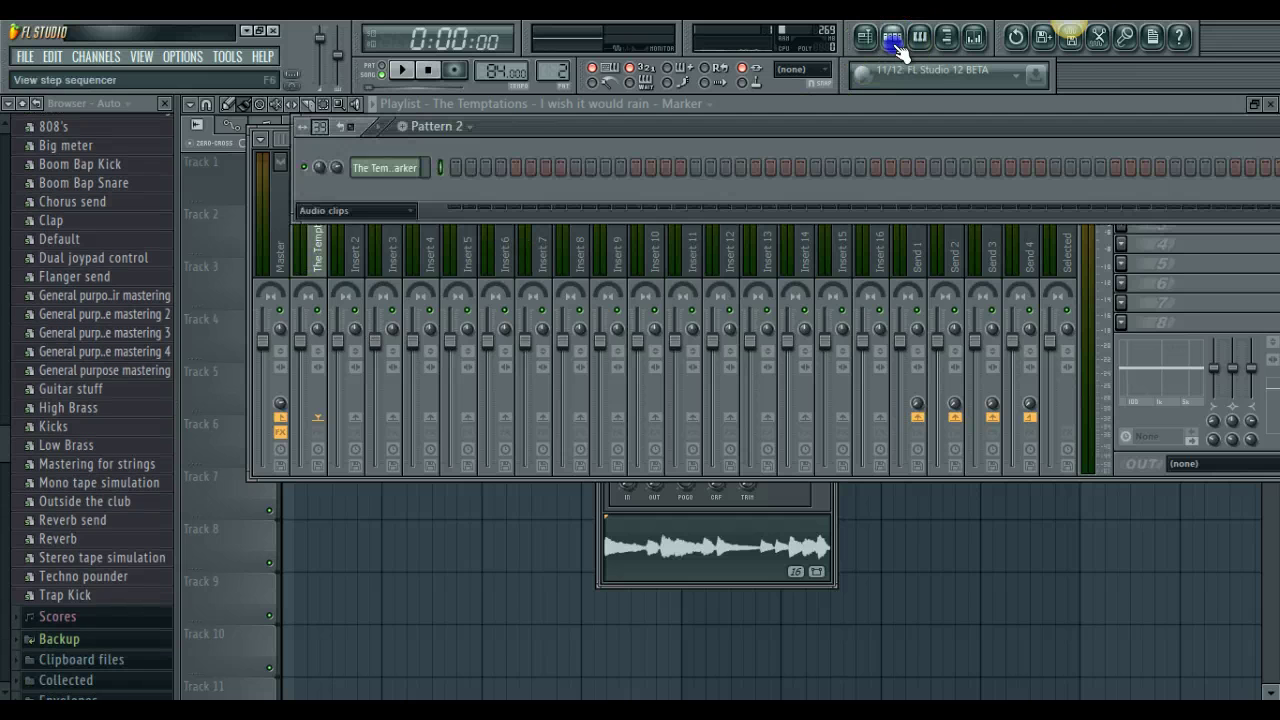
pyautogui.click(340, 212)
pyautogui.click(330, 259)
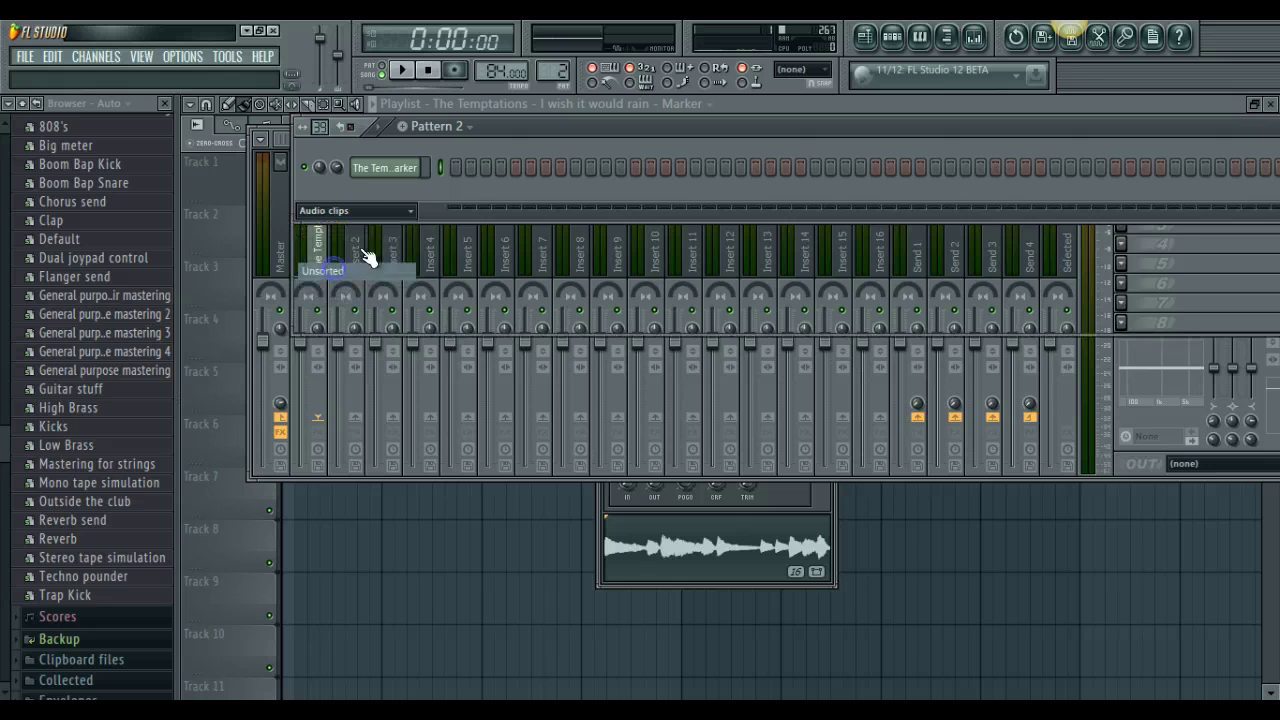
pyautogui.click(271, 214)
pyautogui.click(357, 255)
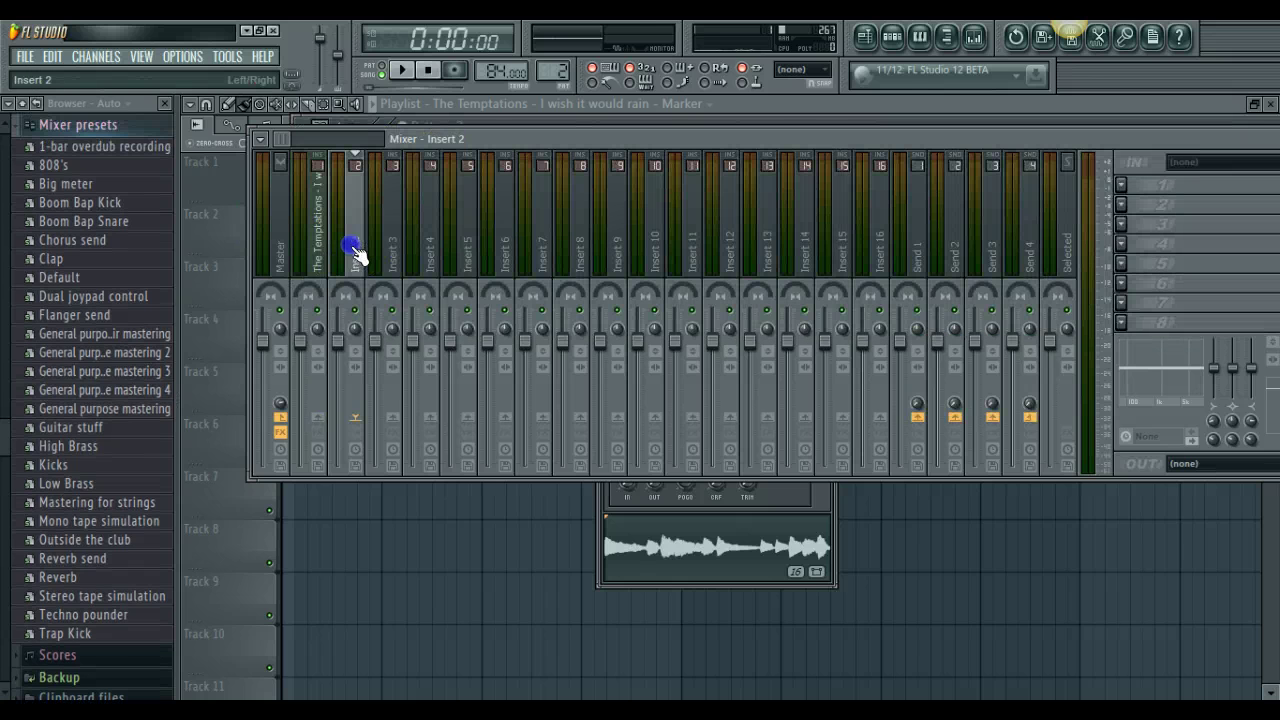
pyautogui.hotkey('ctrl', 'l')
# - Play the song and load Fruity Parametric EQ 2 into the first effect slot of the Temptations Marker mixer track
pyautogui.press('space')
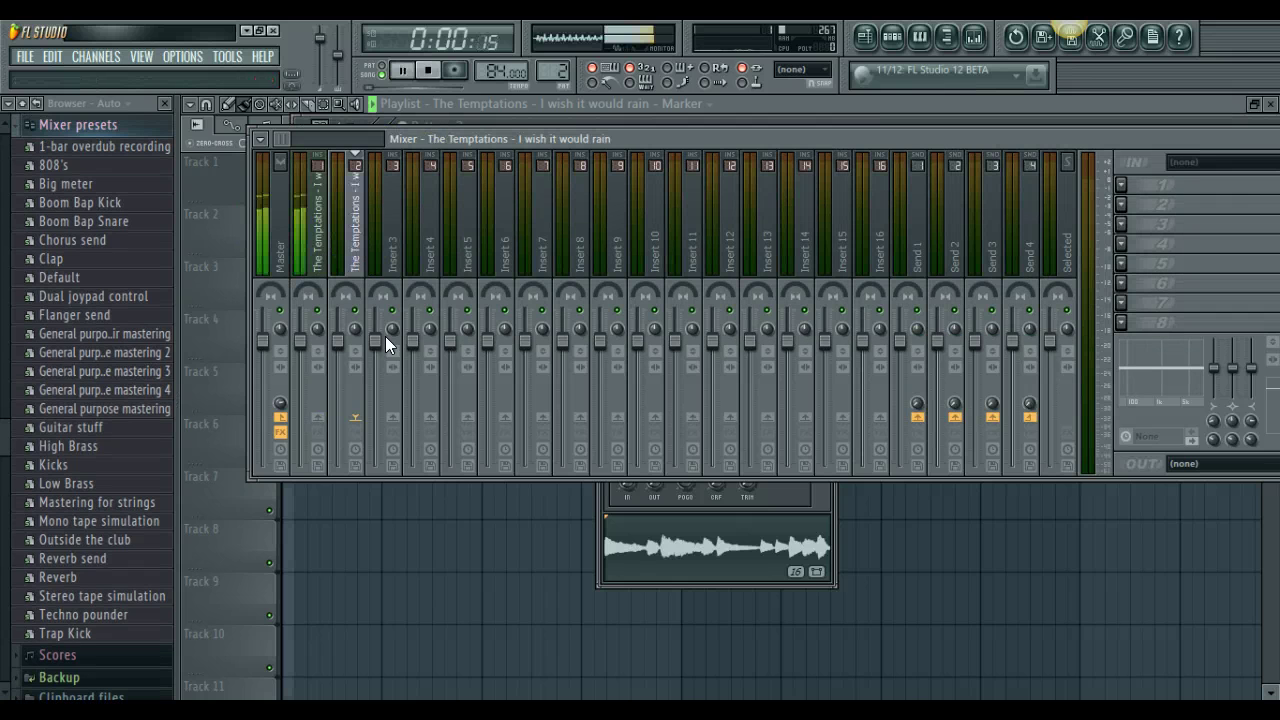
pyautogui.click(314, 229)
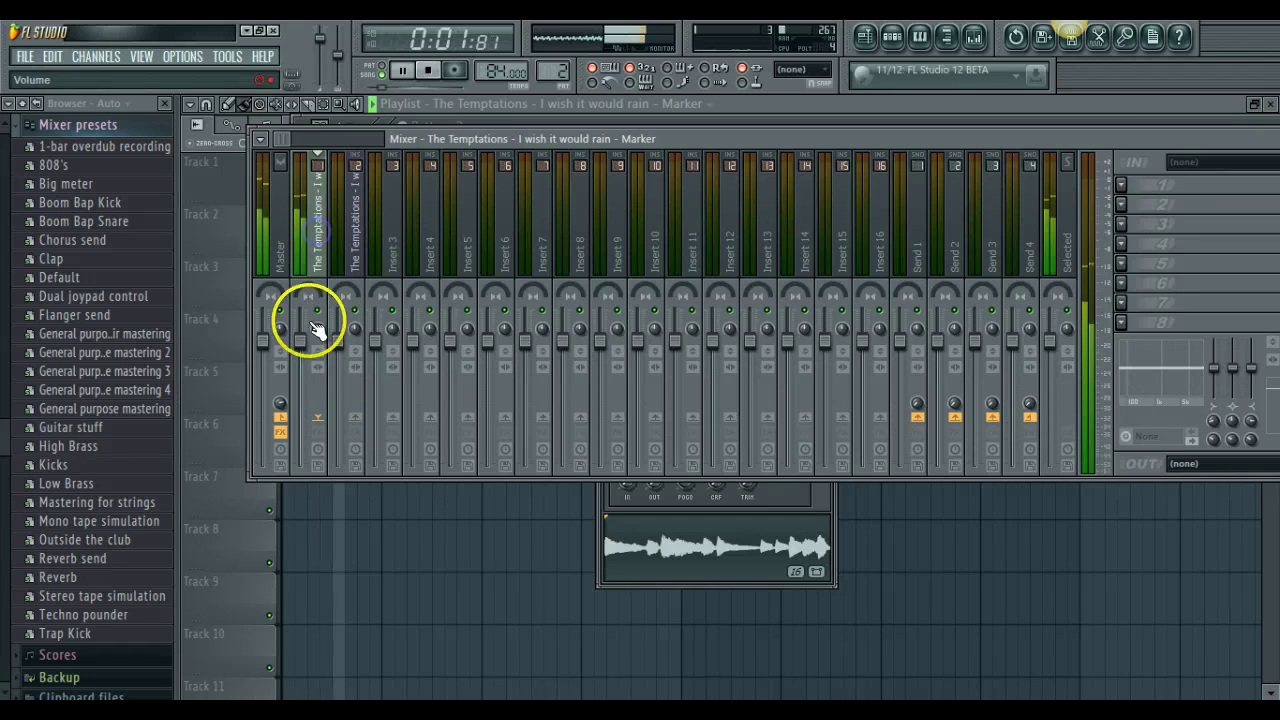
pyautogui.click(165, 103)
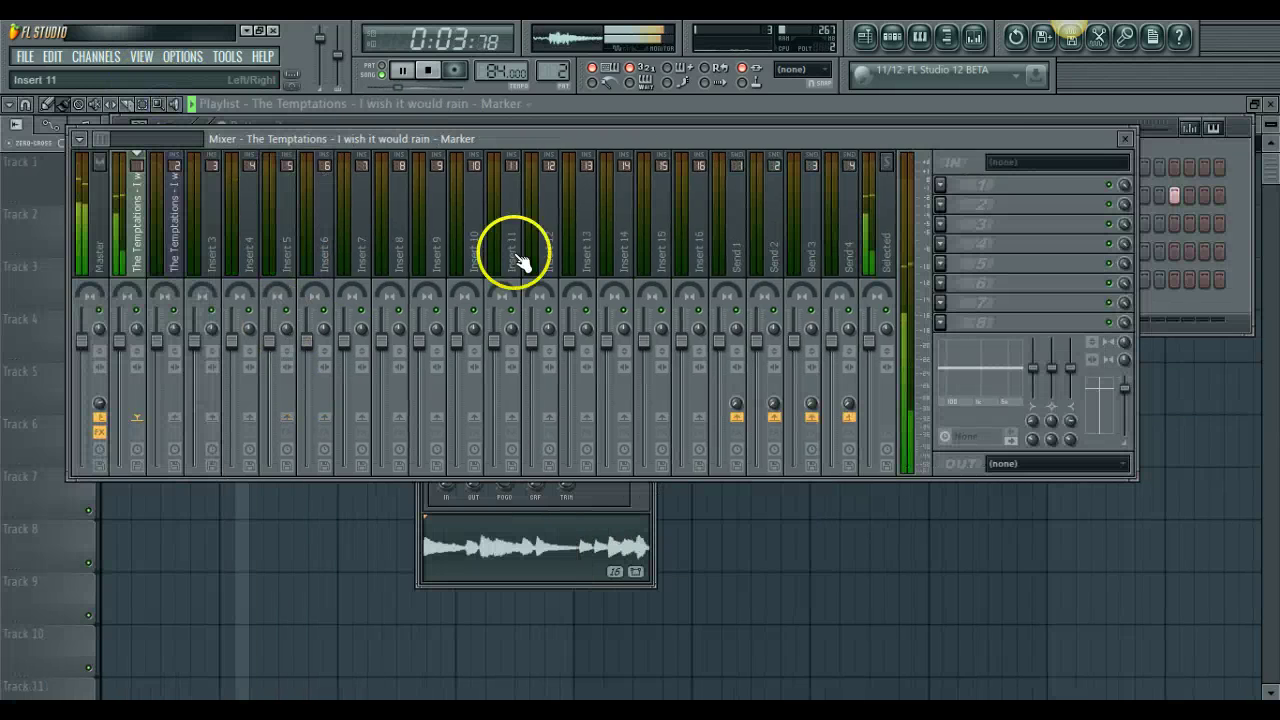
pyautogui.click(941, 186)
pyautogui.click(1174, 69)
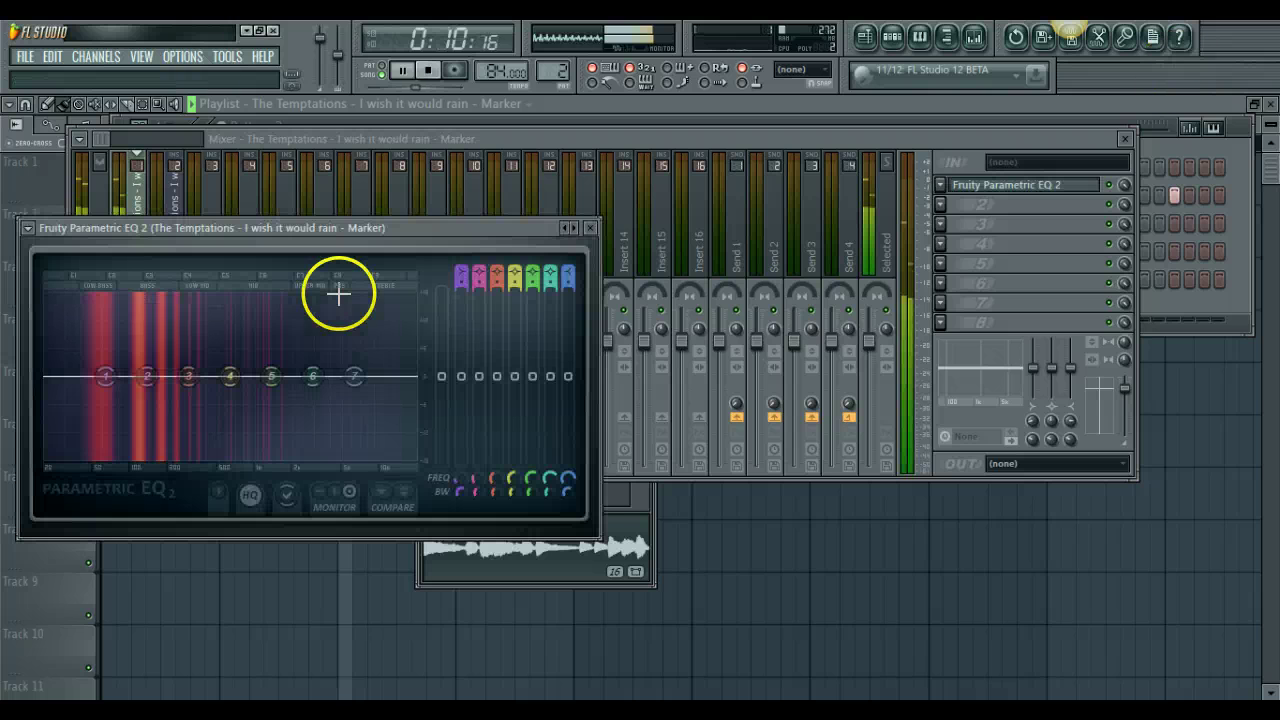
# - Turn EQ band 1 into a steep high pass with a raised cutoff, and disable bands 2 and 3
pyautogui.moveTo(461, 268); pyautogui.dragTo(467, 347)
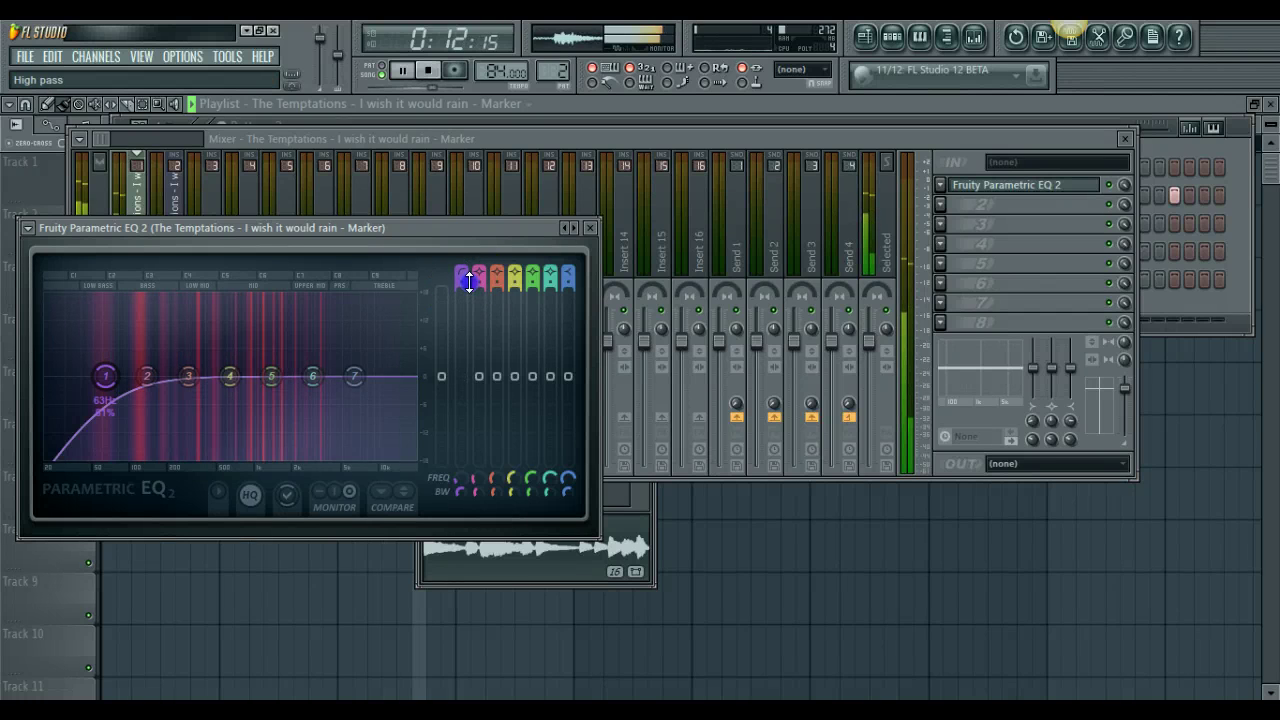
pyautogui.moveTo(105, 376); pyautogui.dragTo(163, 376)
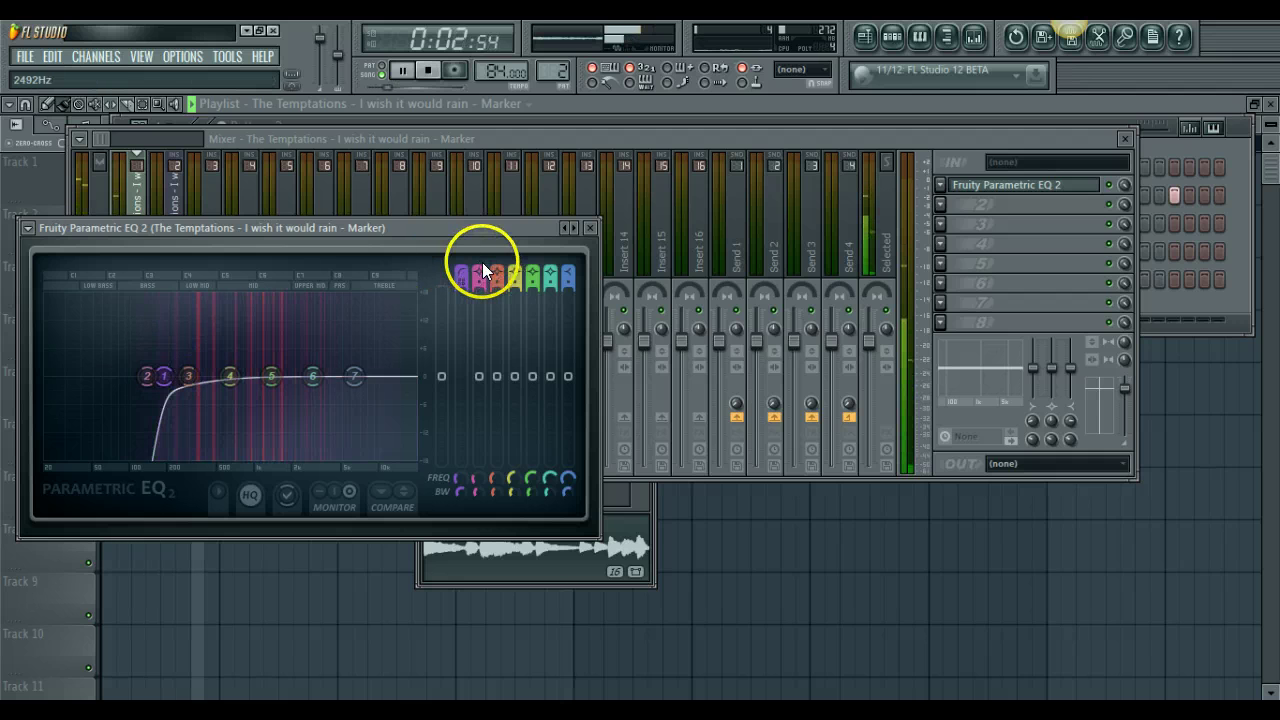
pyautogui.moveTo(483, 268); pyautogui.dragTo(523, 338)
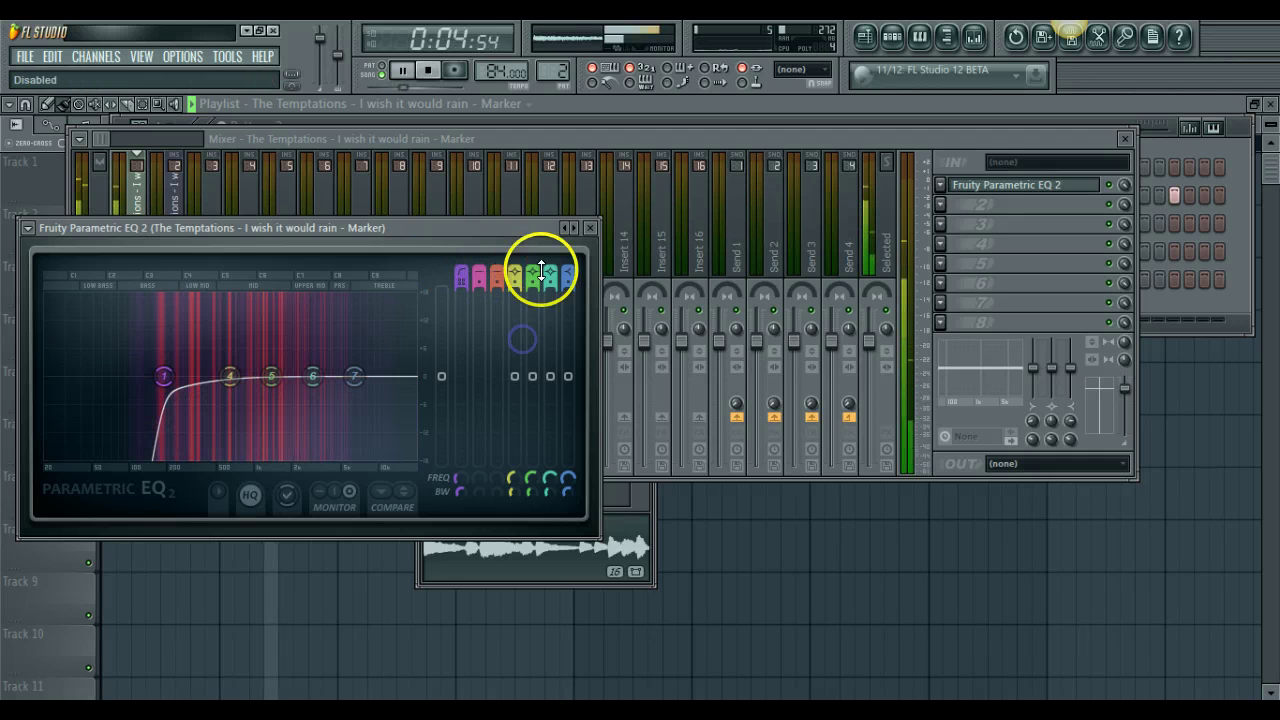
# - Turn EQ band 7 into a Steep 8 low pass with a raised cutoff, and boost band 6 about 1.1 dB at 8185 Hz
pyautogui.moveTo(569, 272); pyautogui.dragTo(580, 314)
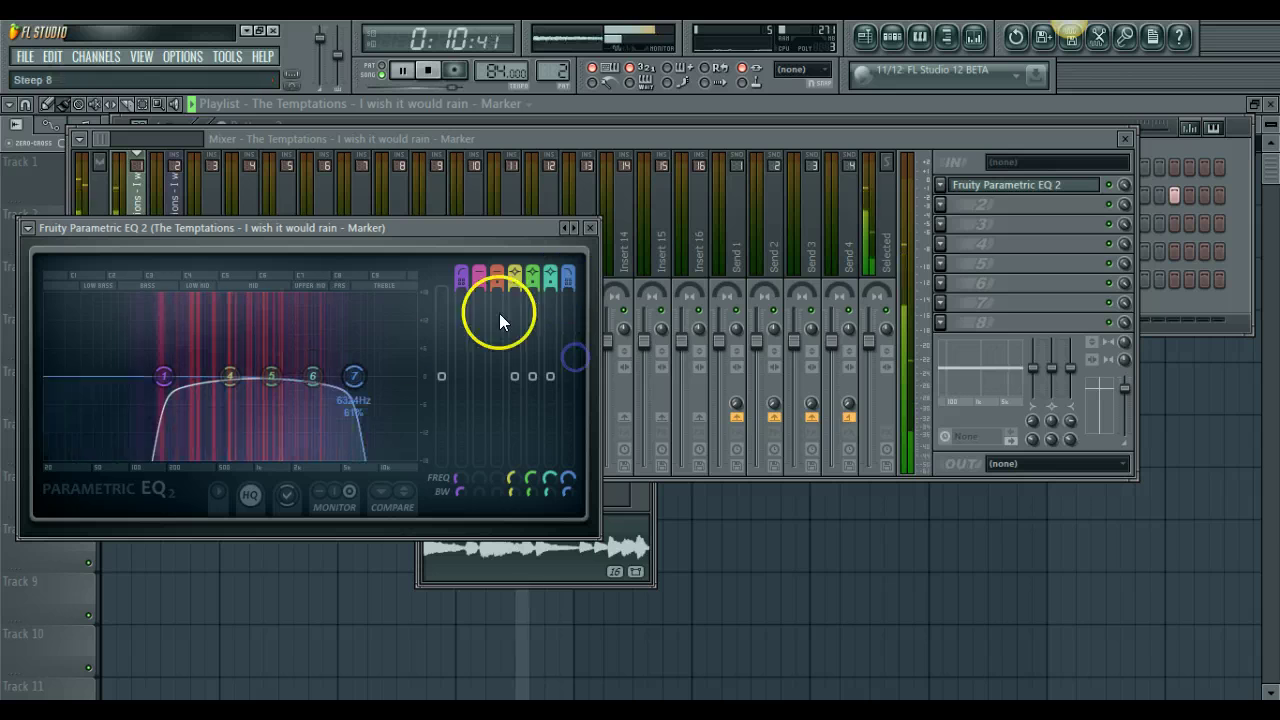
pyautogui.moveTo(355, 376)
pyautogui.mouseDown()
pyautogui.moveTo(401, 376)
pyautogui.moveTo(364, 361)
pyautogui.moveTo(368, 371)
pyautogui.mouseUp()
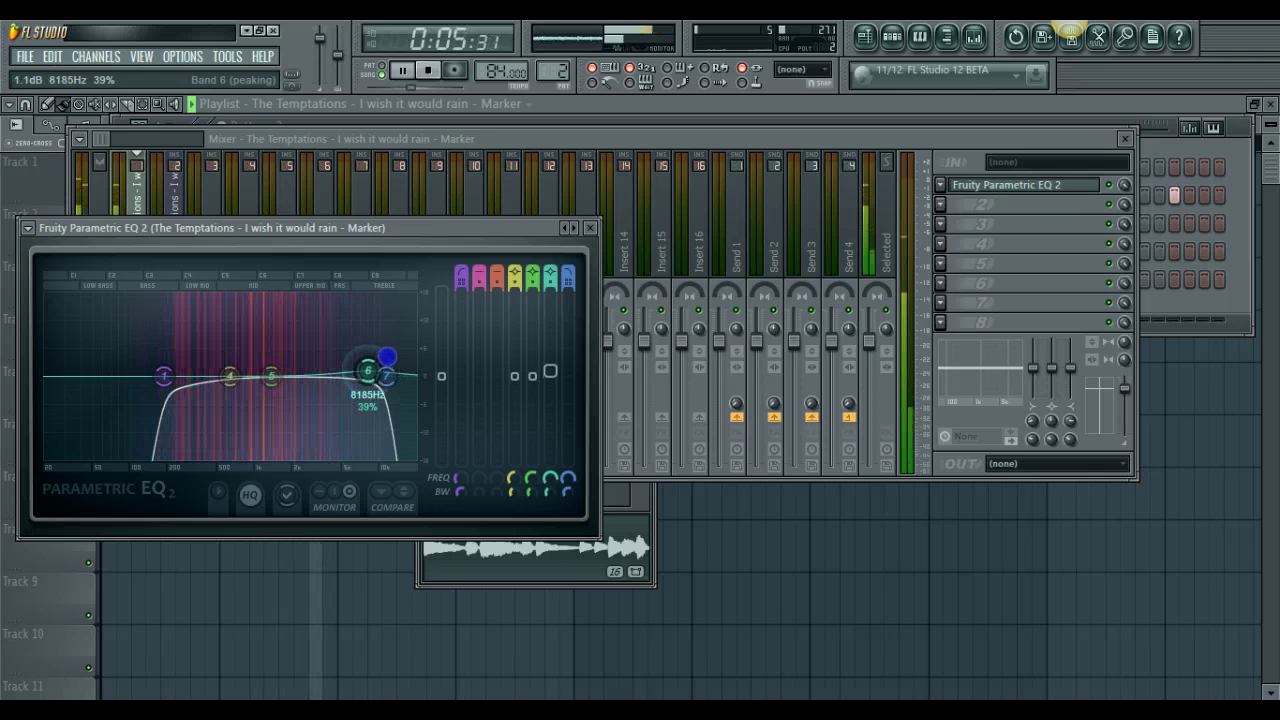
# - Cut the low mids with a narrowed EQ band 4, and boost band 5 about 2.8 dB at 2070 Hz
pyautogui.moveTo(258, 384); pyautogui.dragTo(205, 412)
pyautogui.moveTo(520, 282); pyautogui.dragTo(520, 267)
pyautogui.moveTo(514, 490); pyautogui.dragTo(520, 545)
pyautogui.moveTo(207, 399); pyautogui.dragTo(208, 413)
pyautogui.moveTo(288, 365)
pyautogui.mouseDown()
pyautogui.moveTo(337, 366)
pyautogui.moveTo(283, 363)
pyautogui.moveTo(283, 352)
pyautogui.mouseUp()
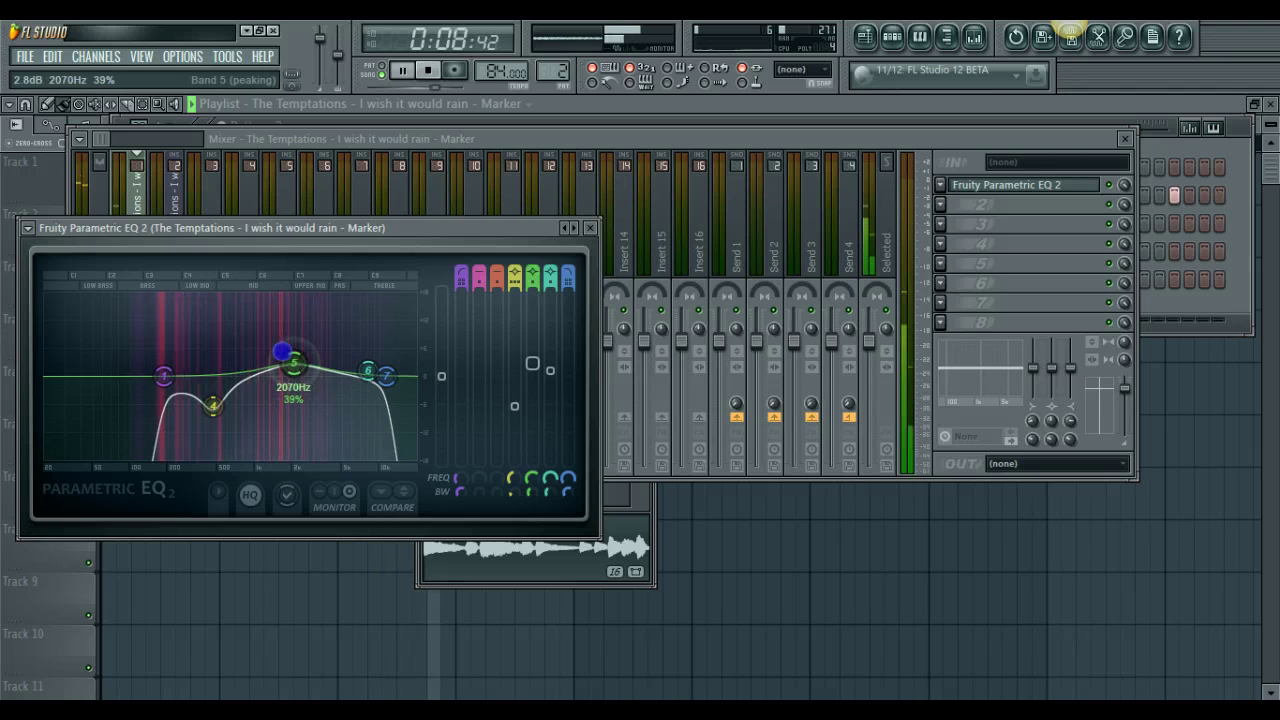
# - Close the EQ and lower the Temptations Marker mixer track's volume to about 82% (-4.1 dB)
pyautogui.click(590, 228)
pyautogui.moveTo(119, 342); pyautogui.dragTo(118, 378)
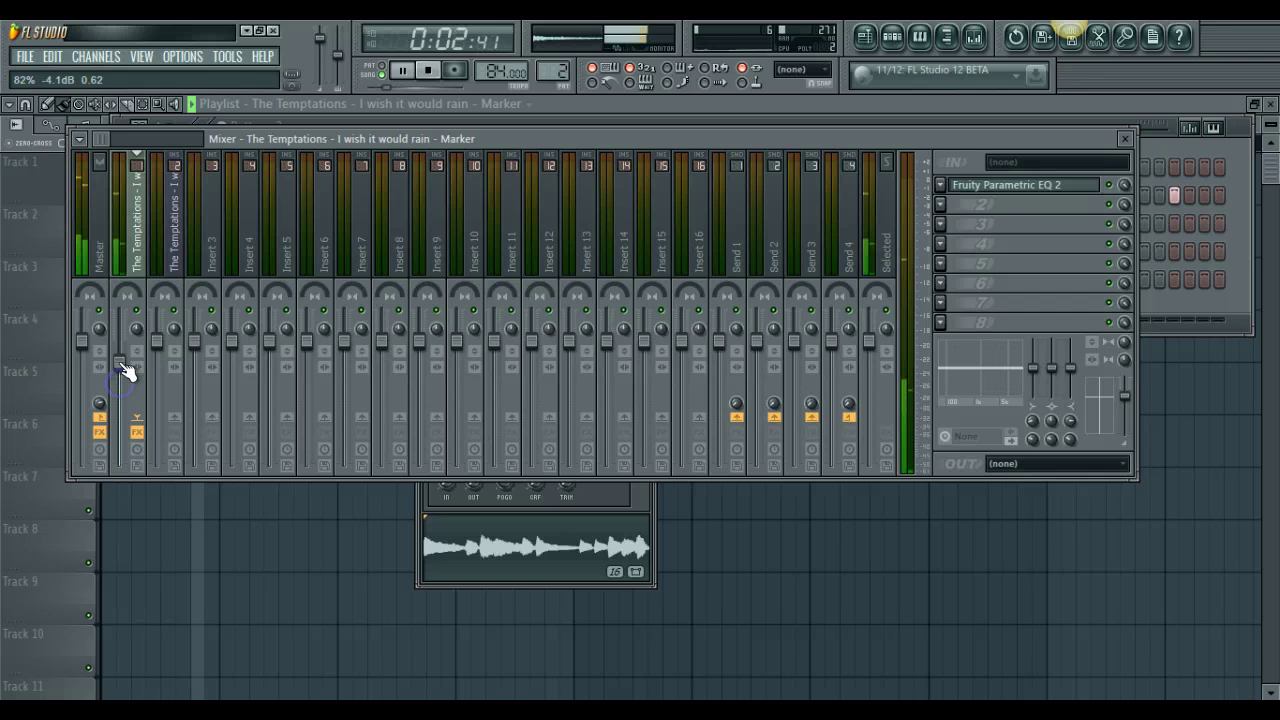
pyautogui.click(59, 269)
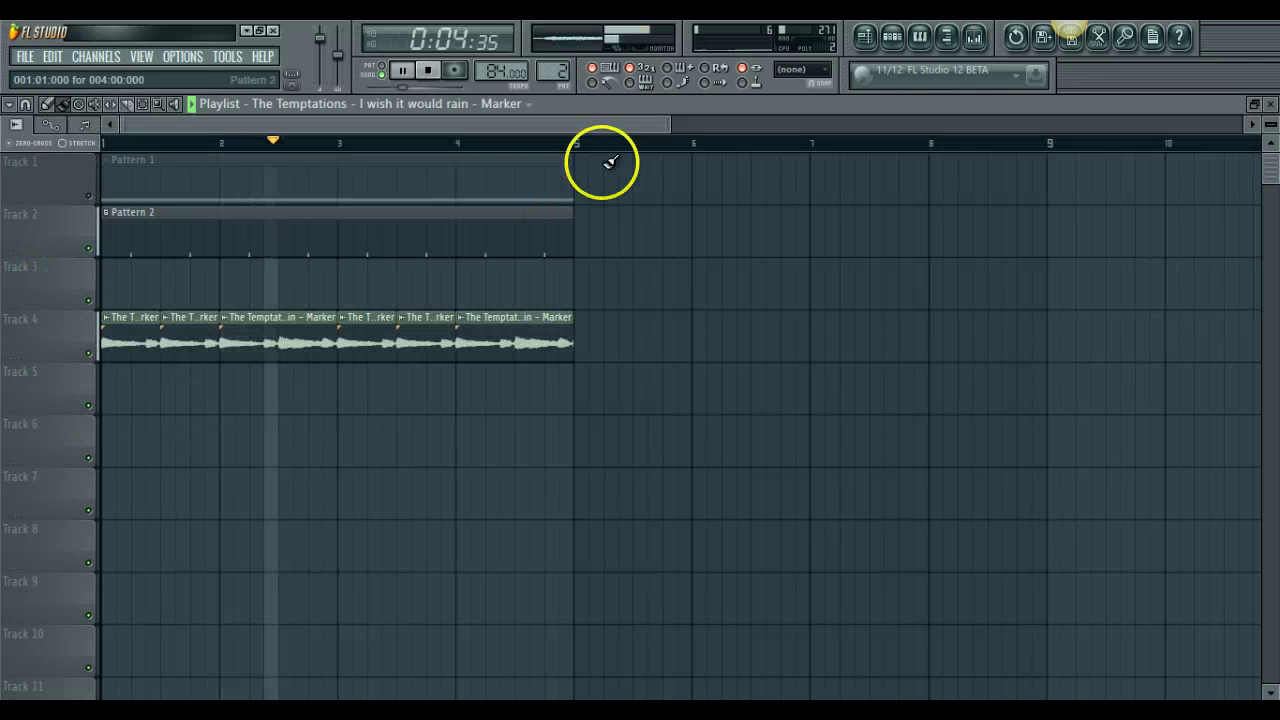
# - Stop playback and insert a Sampler channel above the Layer channel in Pattern 2
pyautogui.click(893, 42)
pyautogui.press('space')
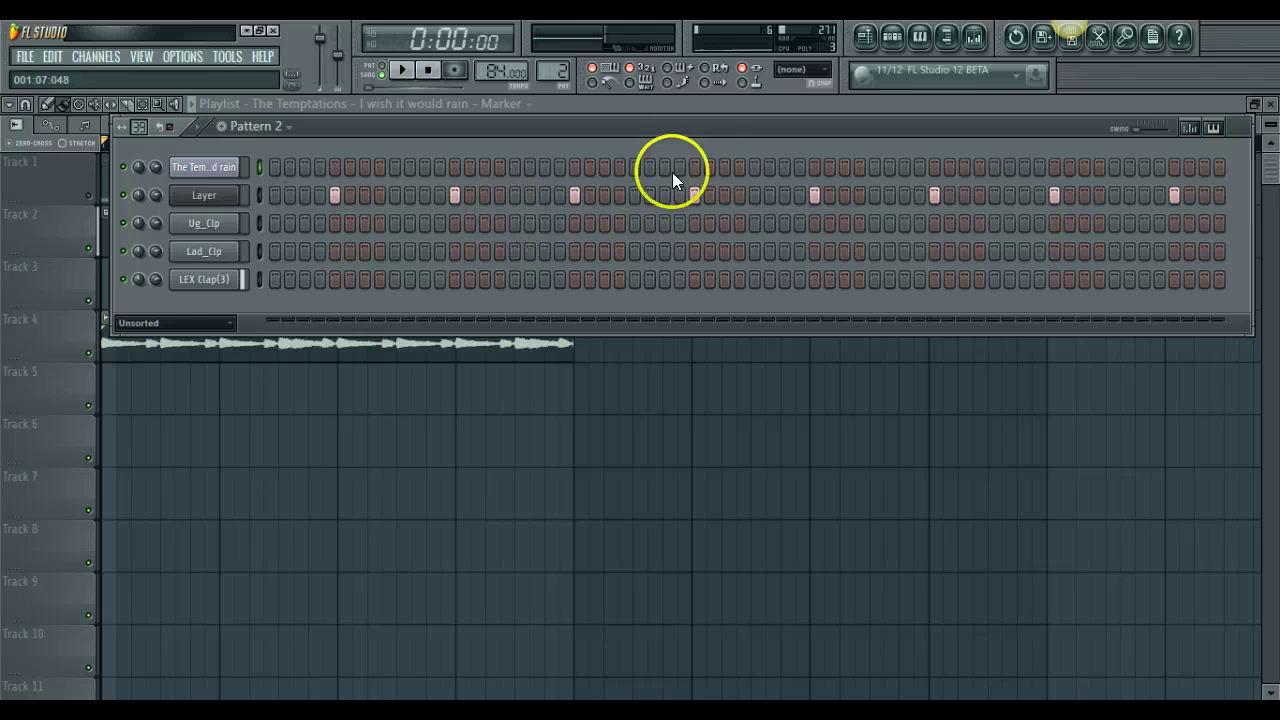
pyautogui.click(946, 37)
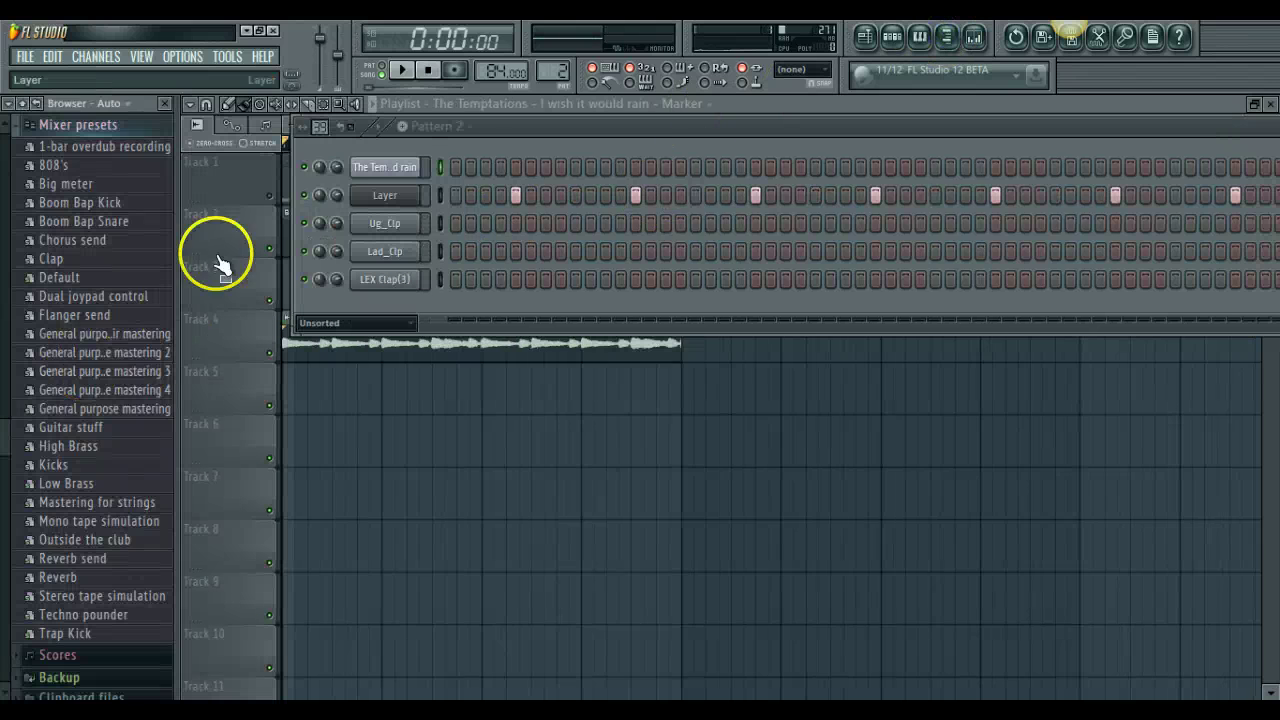
pyautogui.rightClick(392, 197)
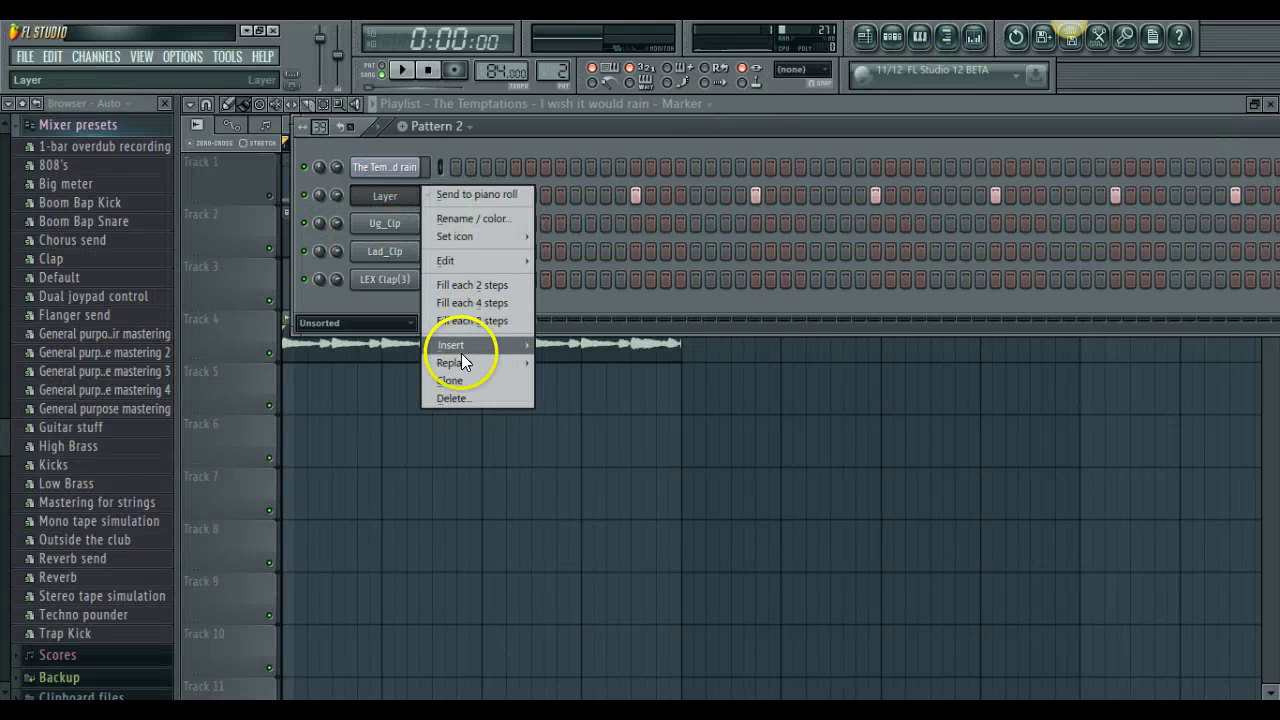
pyautogui.moveTo(466, 347)
pyautogui.click(582, 185)
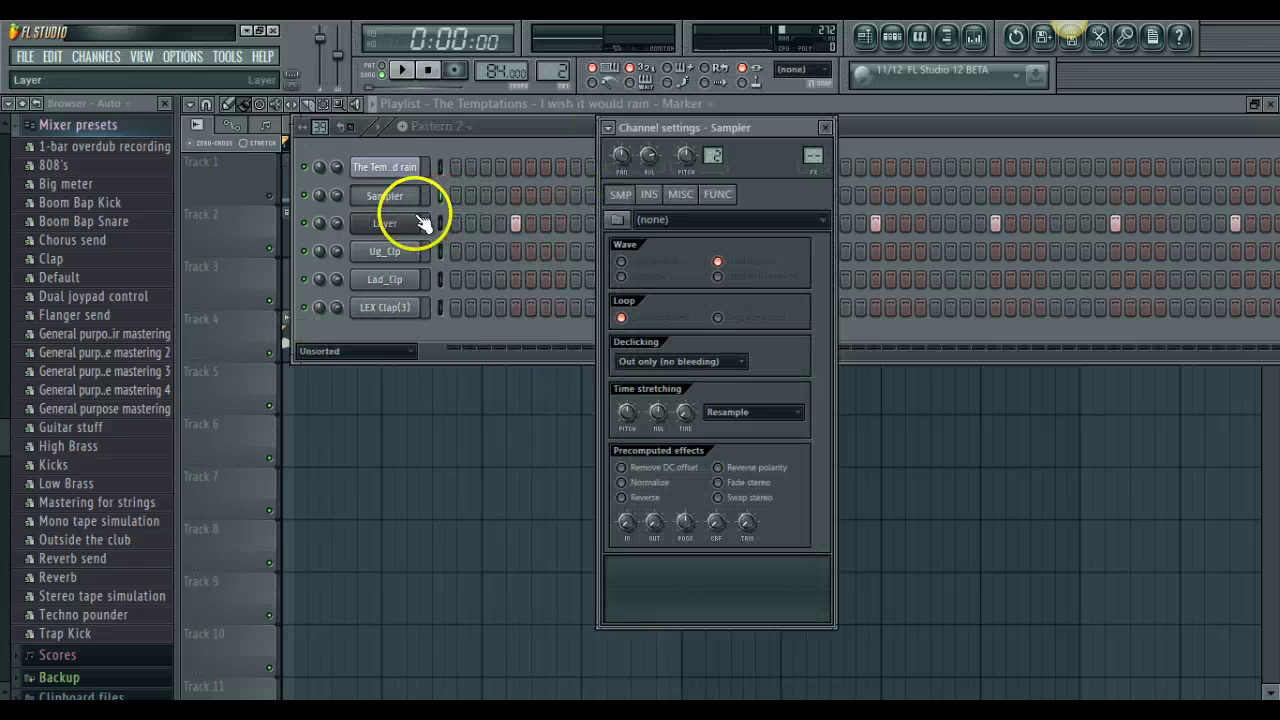
pyautogui.rightClick(404, 221)
pyautogui.moveTo(462, 371)
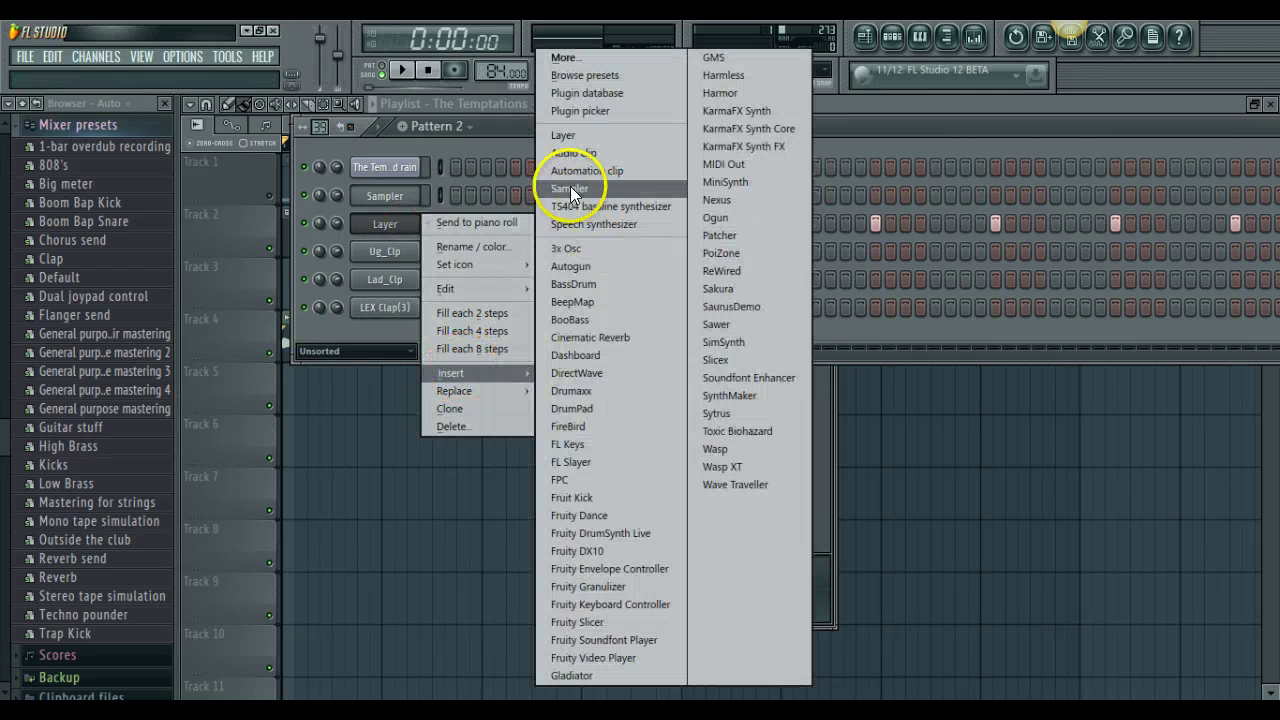
pyautogui.click(569, 176)
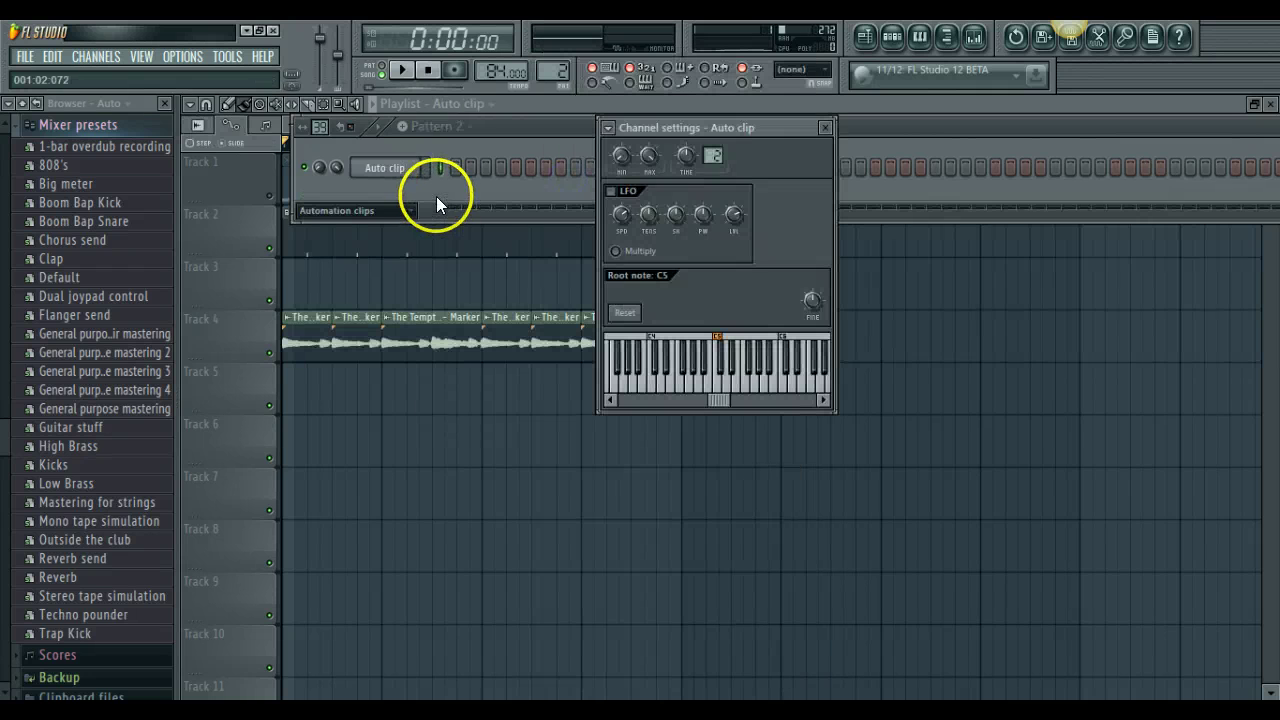
pyautogui.rightClick(389, 170)
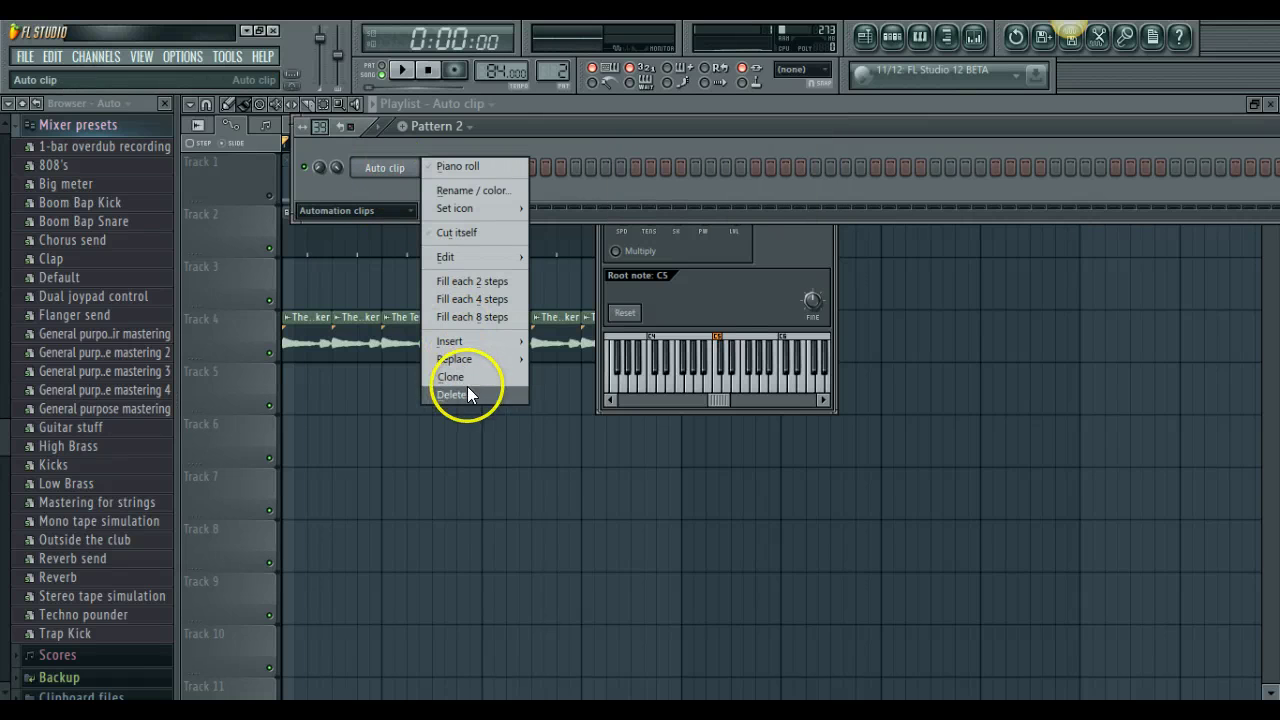
pyautogui.click(468, 393)
pyautogui.click(730, 418)
pyautogui.click(352, 186)
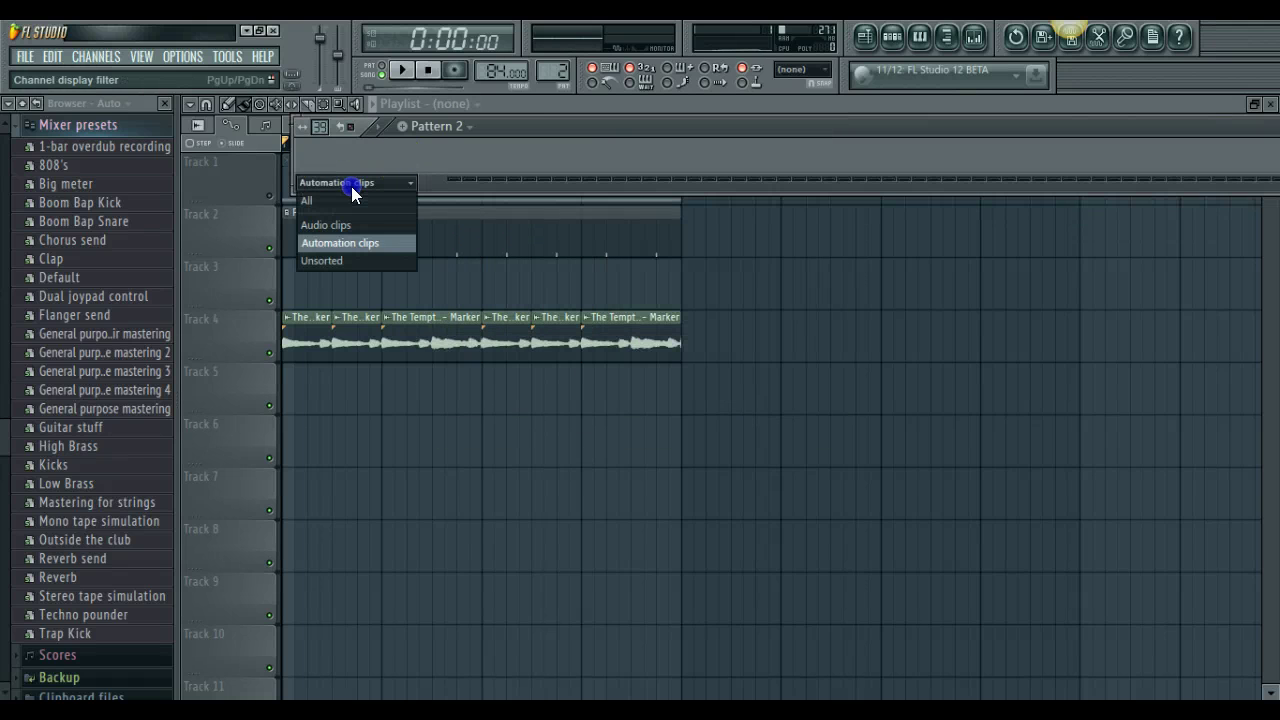
pyautogui.click(340, 260)
# - Insert a second Sampler channel directly above the clap Layer channel
pyautogui.rightClick(383, 220)
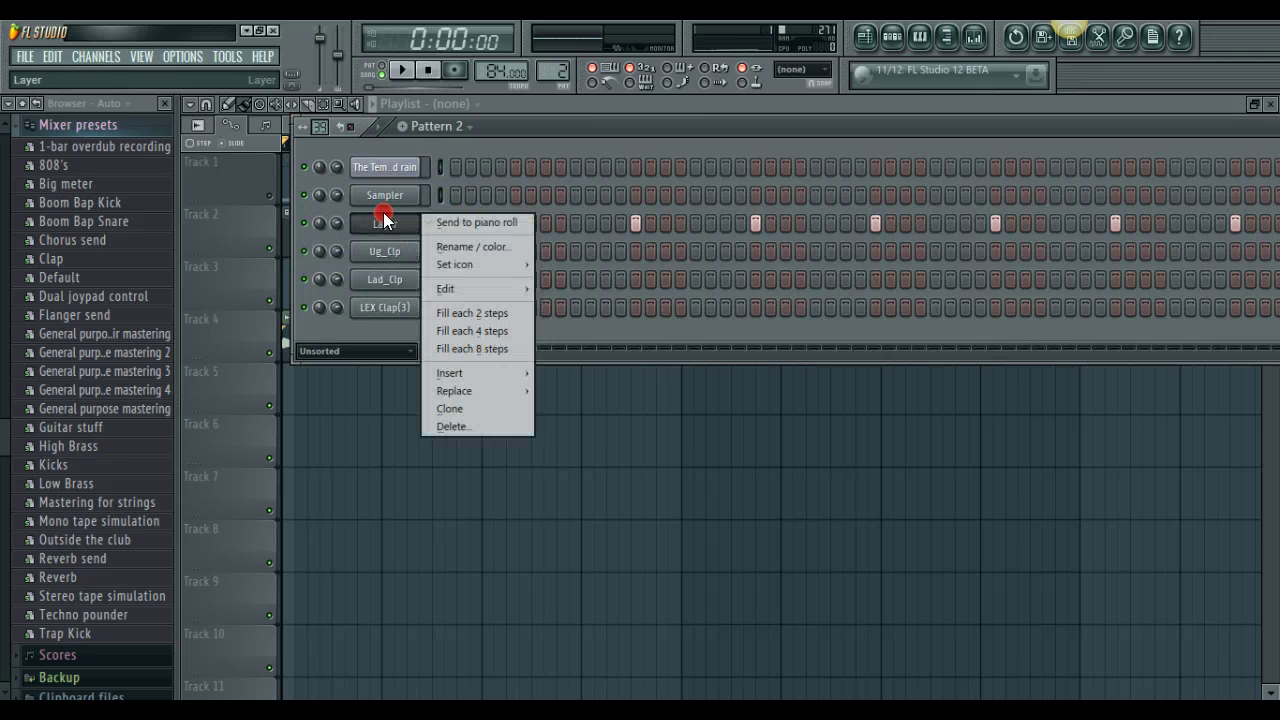
pyautogui.moveTo(473, 372)
pyautogui.click(602, 188)
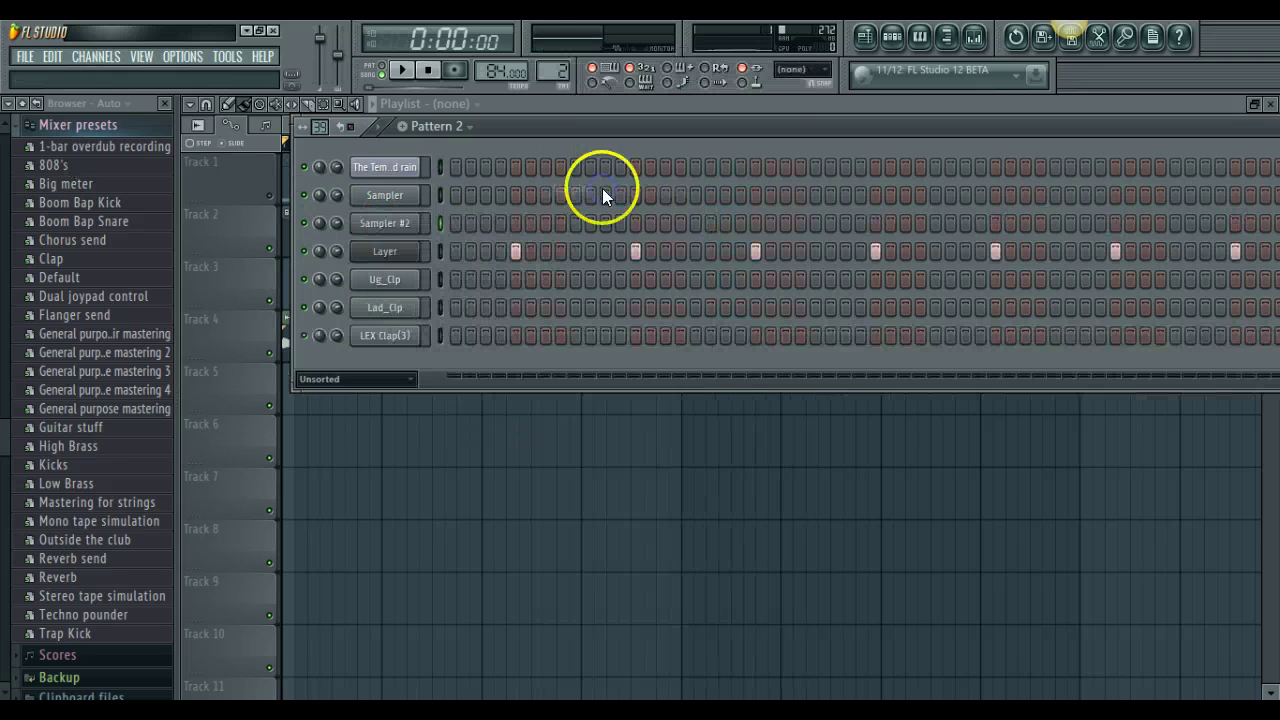
# - Insert a new Layer channel above the two Sampler channels, and select the first Sampler channel
pyautogui.rightClick(406, 207)
pyautogui.moveTo(488, 388)
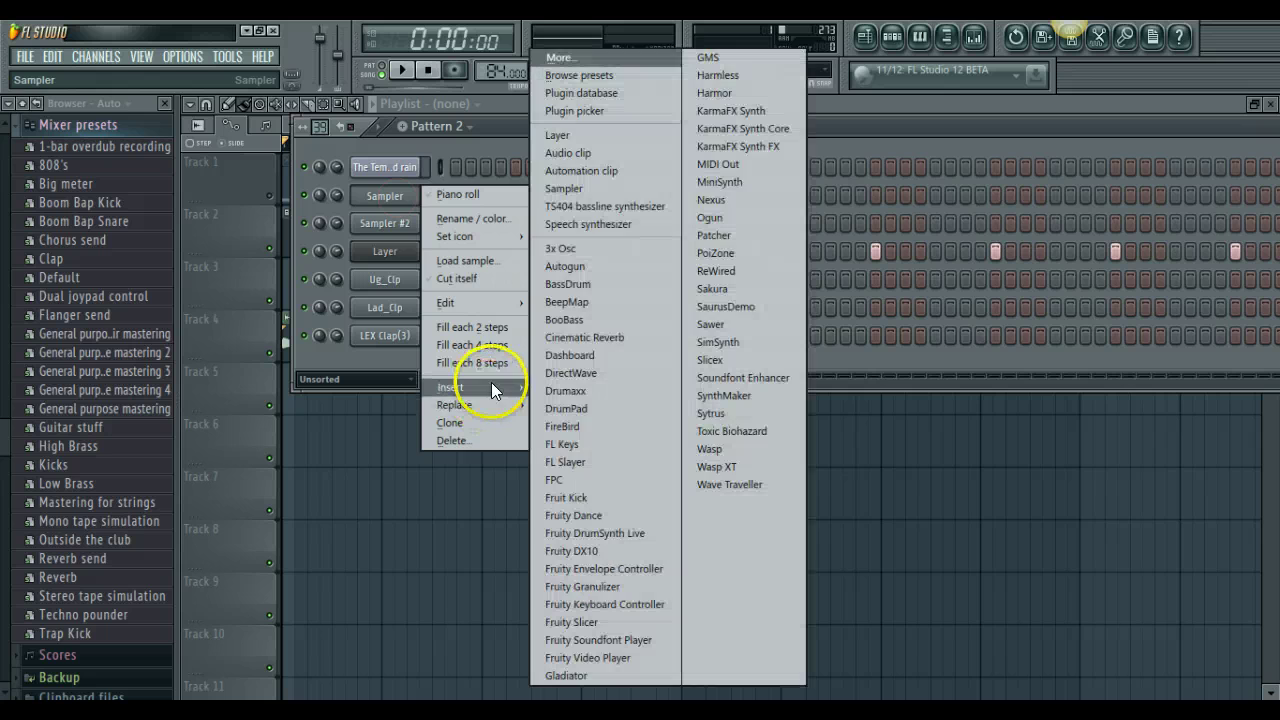
pyautogui.click(575, 136)
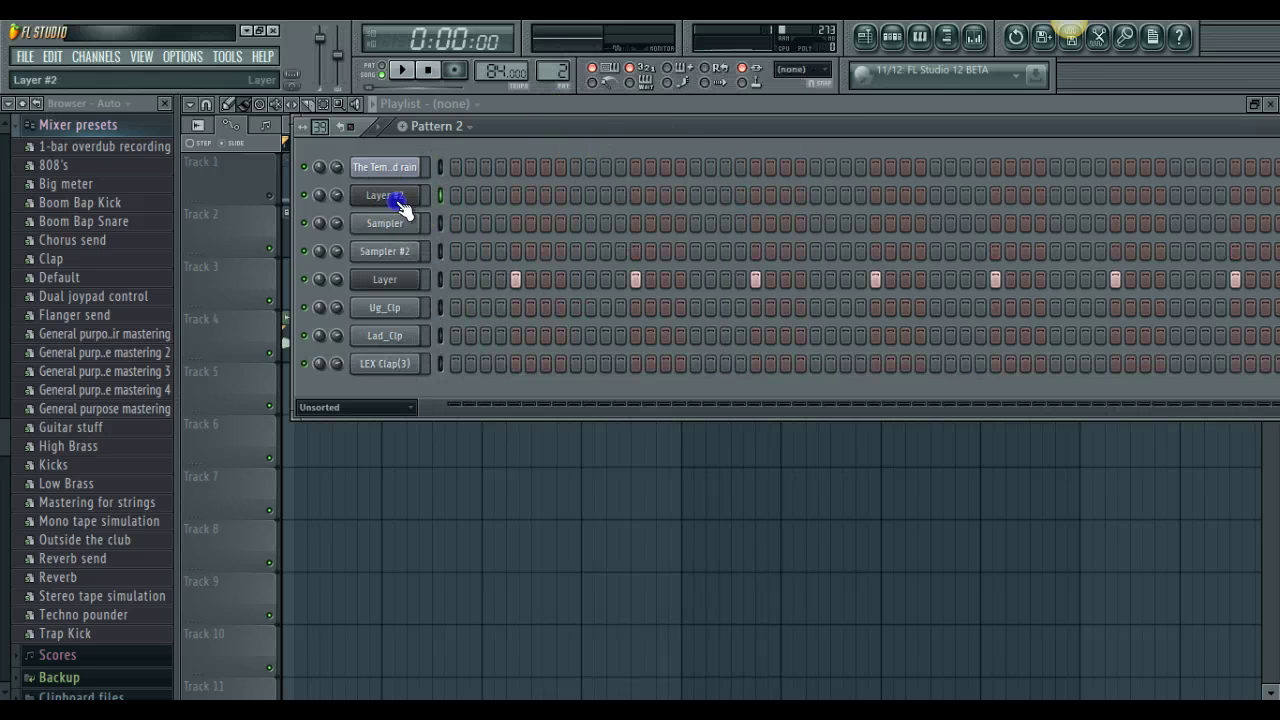
pyautogui.click(441, 238)
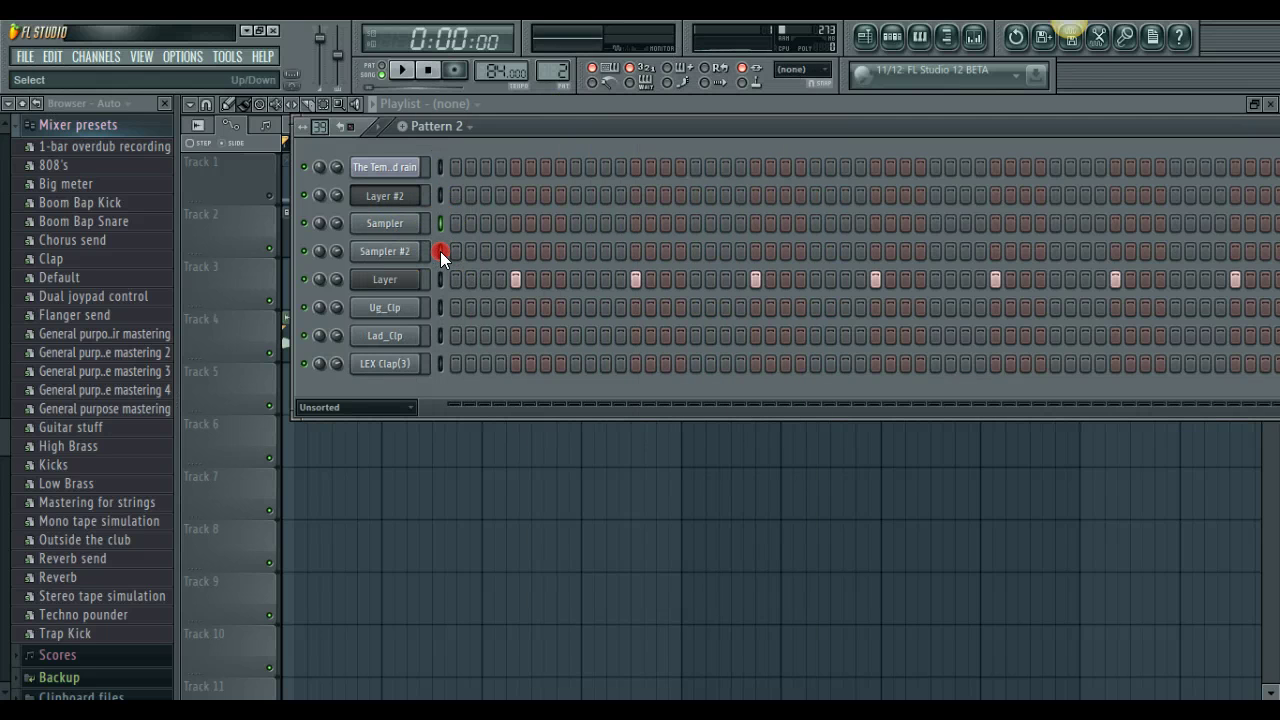
# - Set the two selected Sampler channels as the children of the Layer #2 channel
pyautogui.moveTo(600, 128); pyautogui.dragTo(582, 264)
pyautogui.click(638, 213)
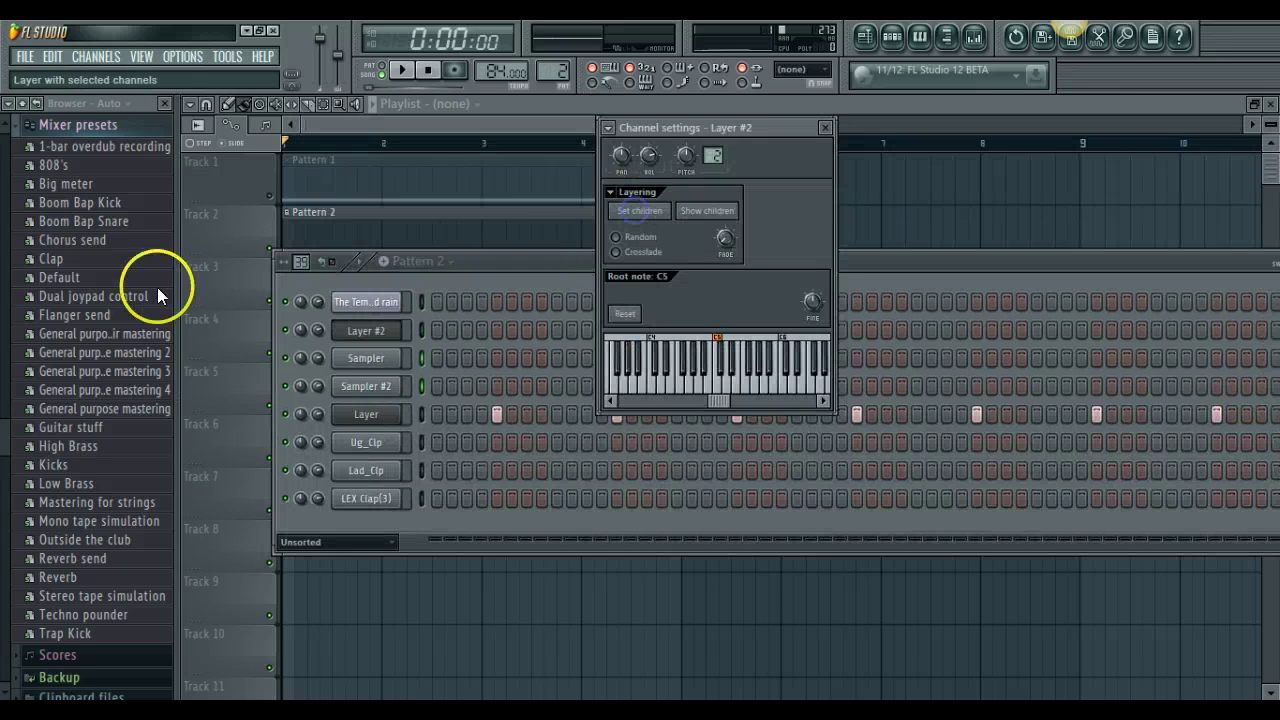
# - Audition kick samples from the Kicks folder and load Qck_K into the first Sampler channel
pyautogui.scroll(-1, 90, 408)
pyautogui.moveTo(4, 443); pyautogui.dragTo(3, 560)
pyautogui.click(79, 332)
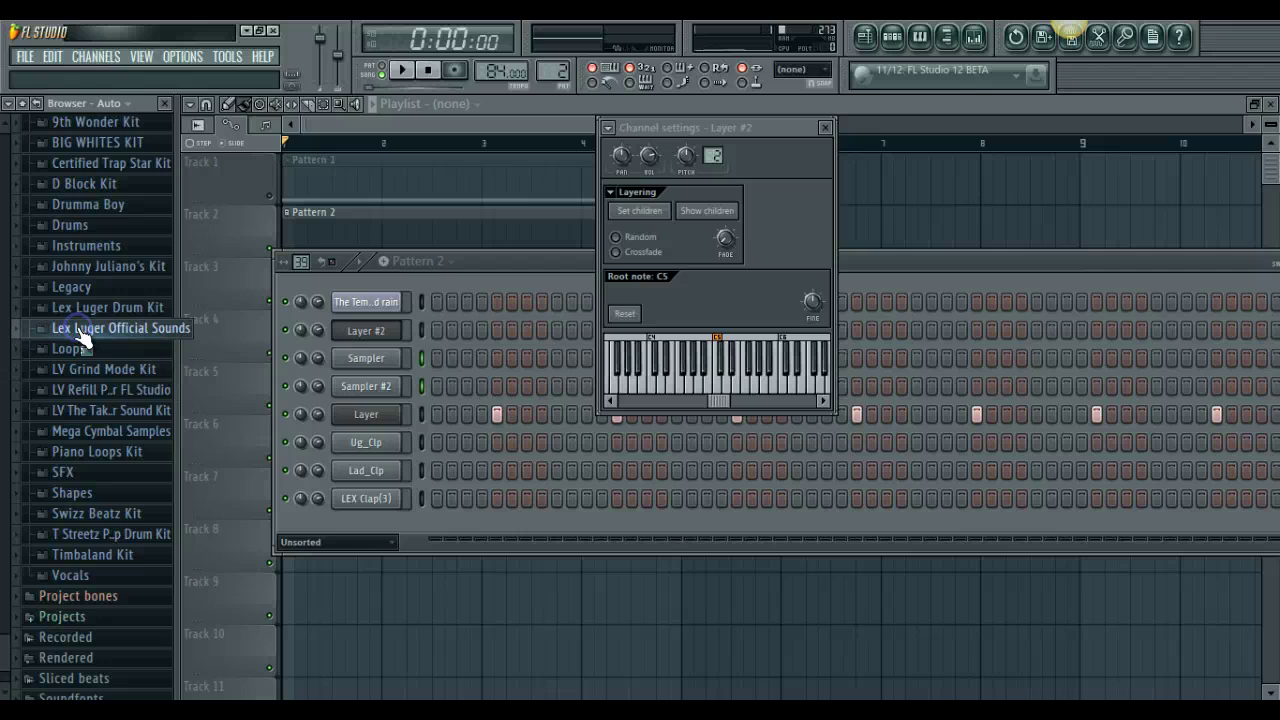
pyautogui.click(100, 122)
pyautogui.click(106, 209)
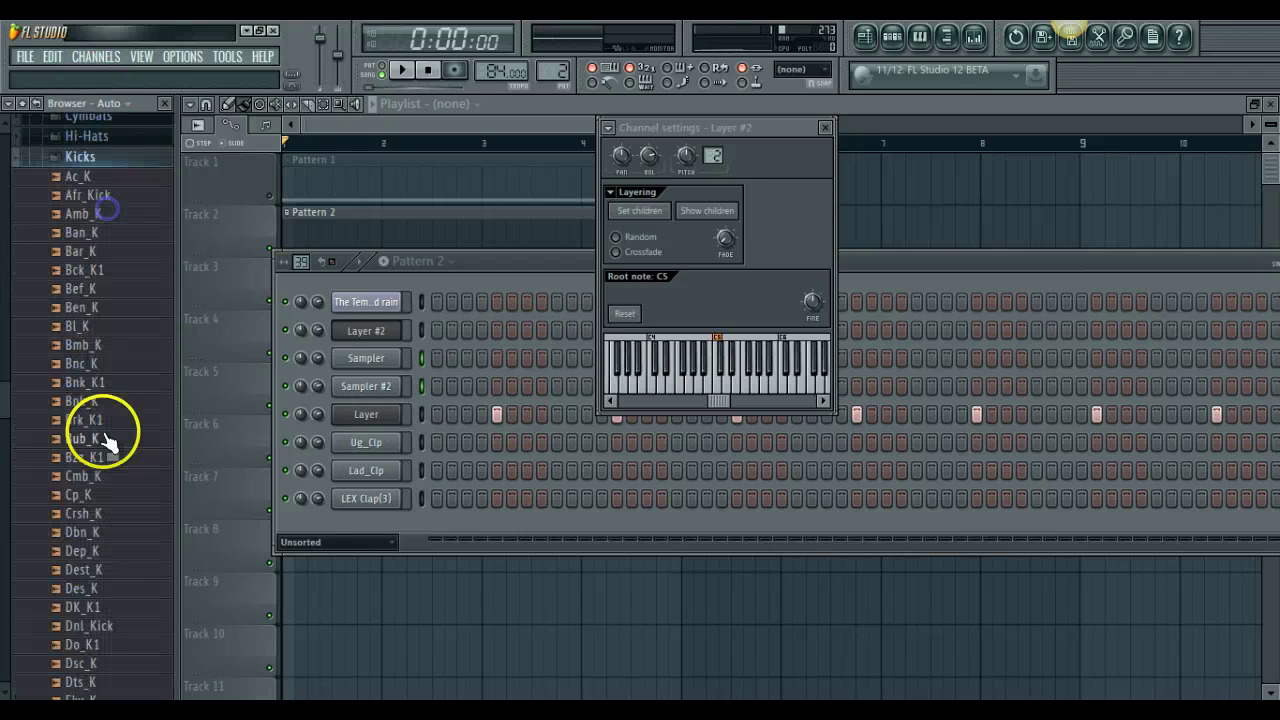
pyautogui.scroll(-10, 86, 552)
pyautogui.click(86, 545)
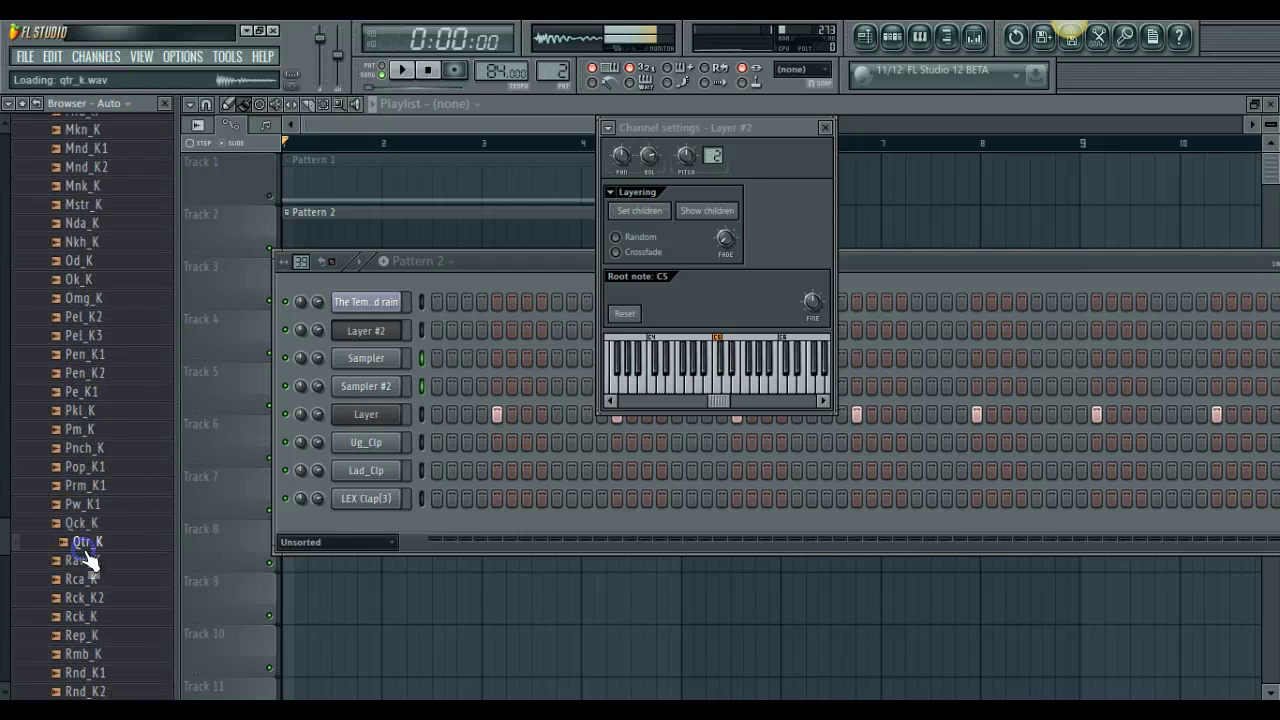
pyautogui.press('Up')
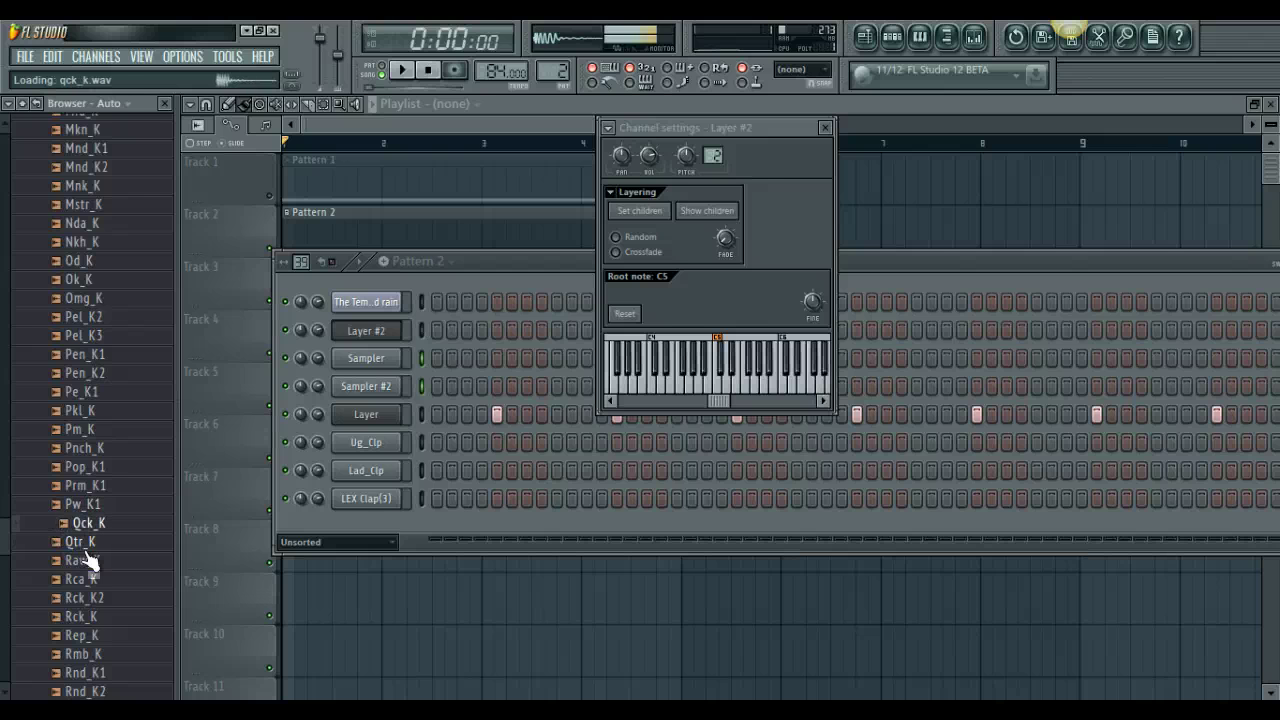
pyautogui.moveTo(80, 524); pyautogui.dragTo(345, 360)
# - Audition more kick samples, load Pkl_K into the Sampler #2 channel, and close the browser
pyautogui.click(104, 429)
pyautogui.press('Up')
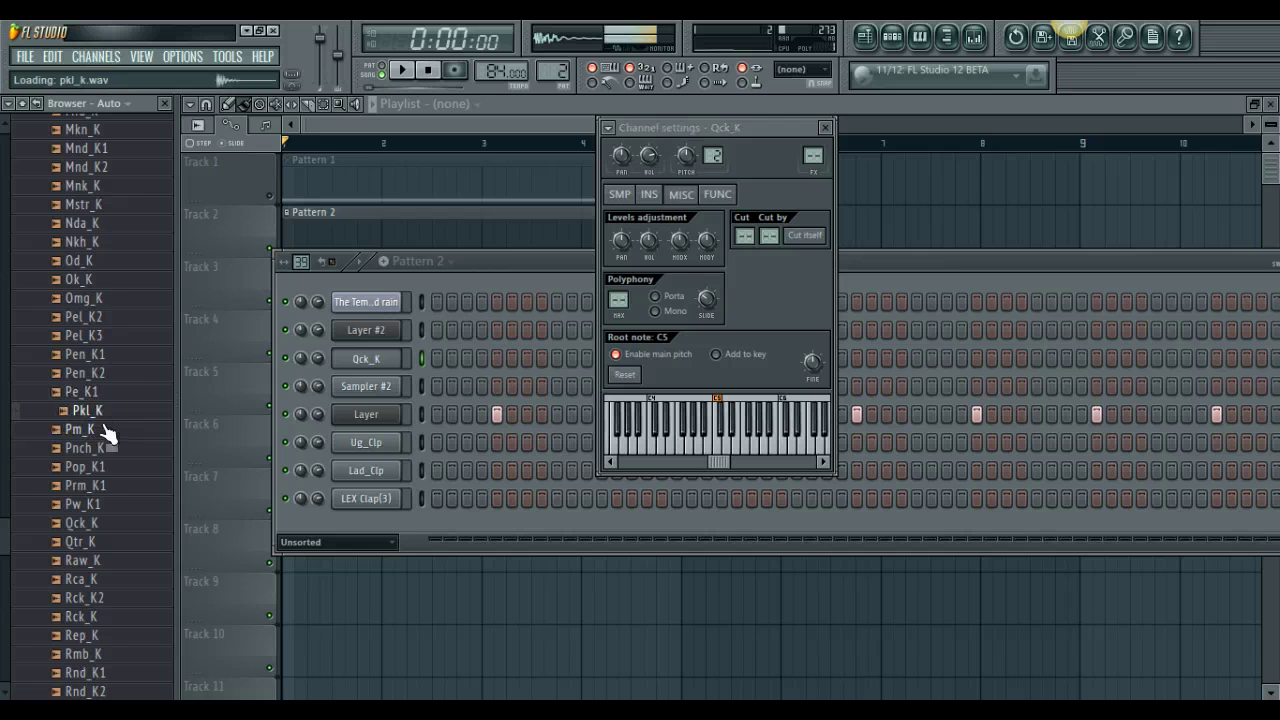
pyautogui.click(100, 411)
pyautogui.moveTo(100, 411); pyautogui.dragTo(350, 388)
pyautogui.click(165, 104)
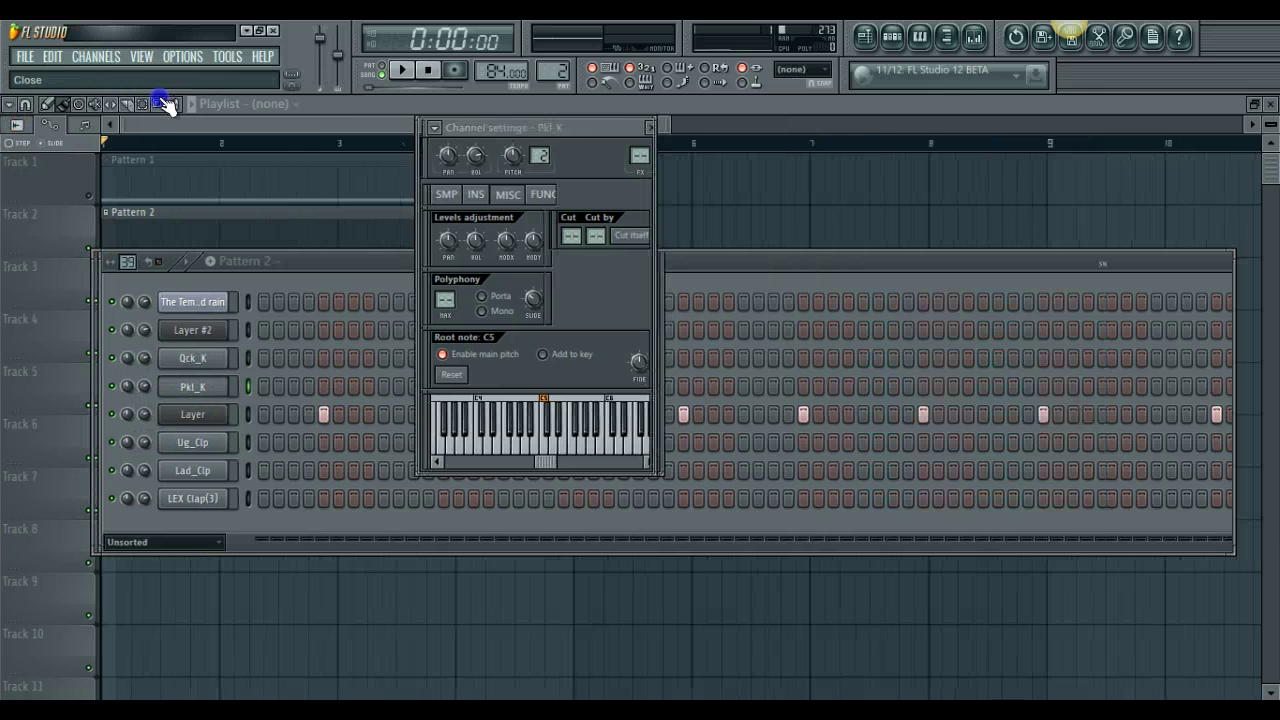
# - Review the sample settings of the Qck_K kick and normalize the Pkl_K sample
pyautogui.click(438, 195)
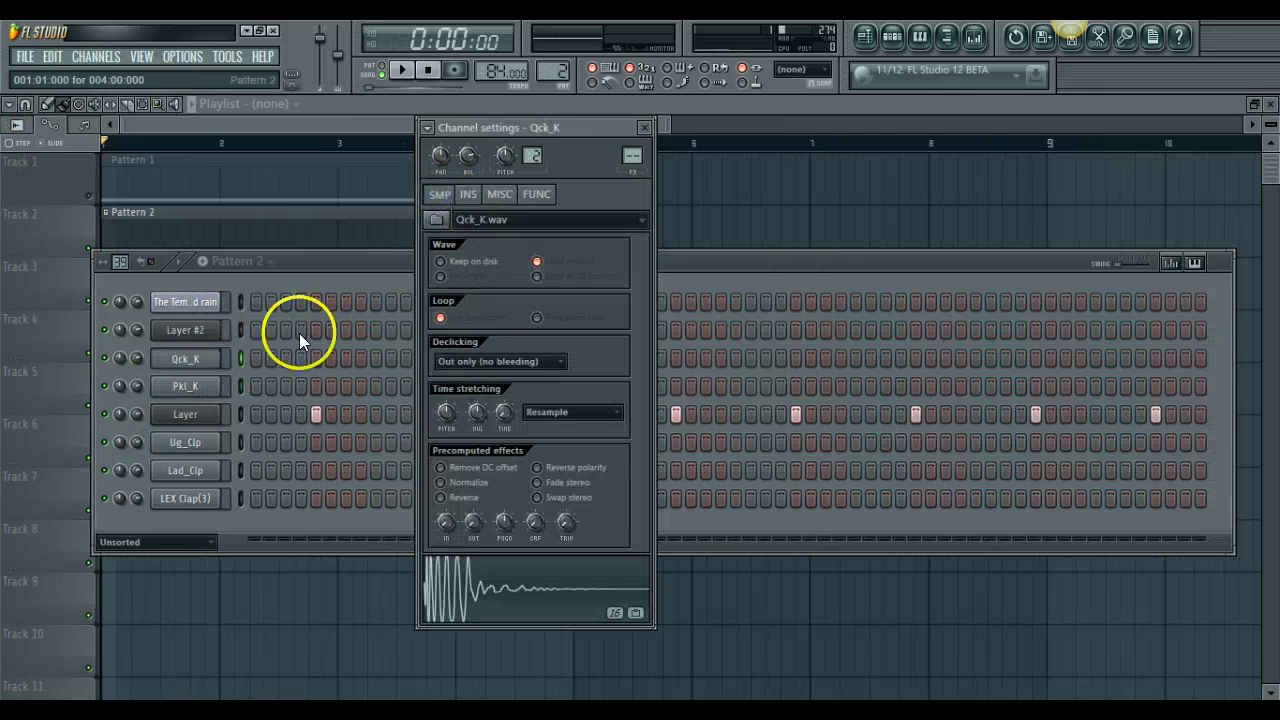
pyautogui.click(212, 390)
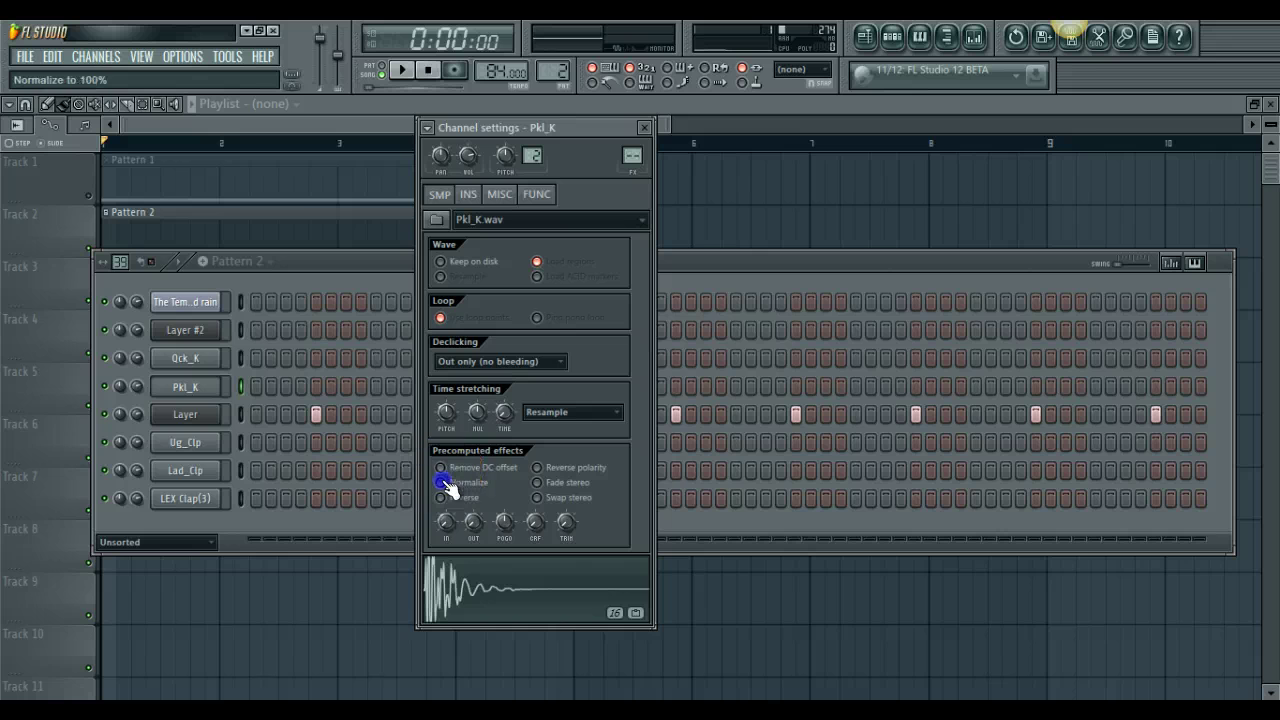
# - Play the song and lower the volume of mixer track 2, the Temptations sample, to about 64% (-8.7 dB)
pyautogui.click(90, 200)
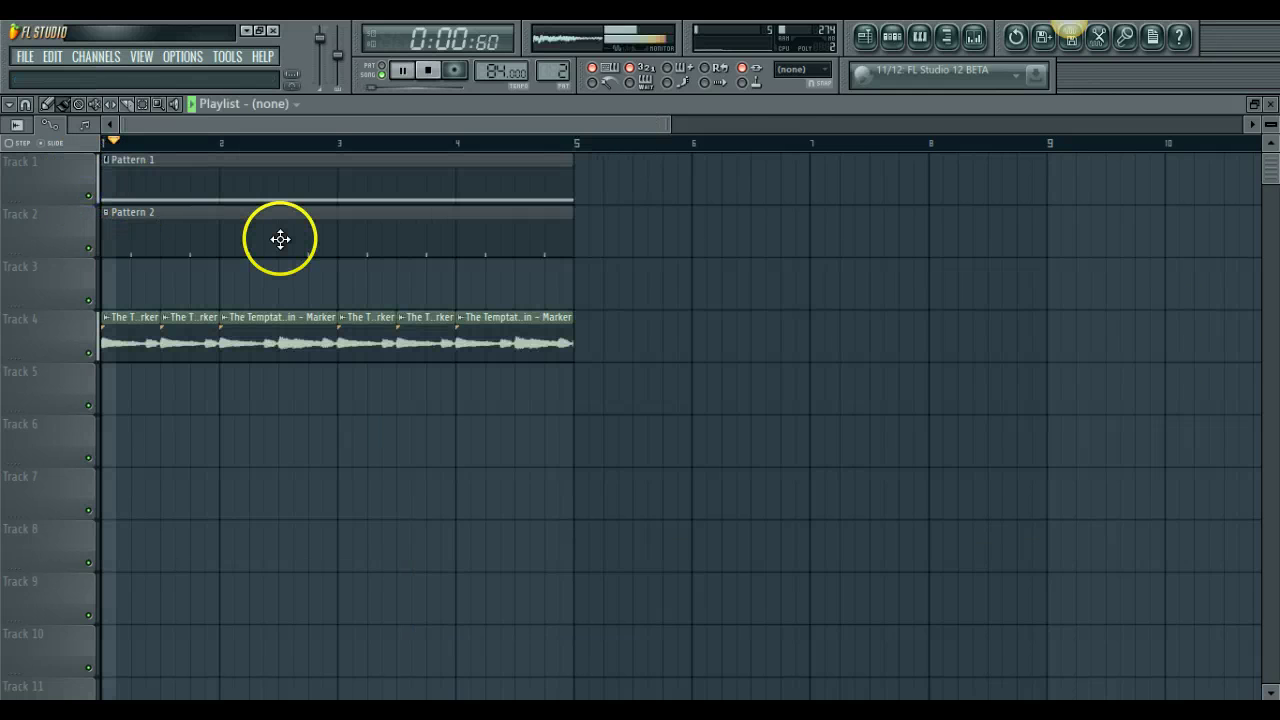
pyautogui.click(974, 35)
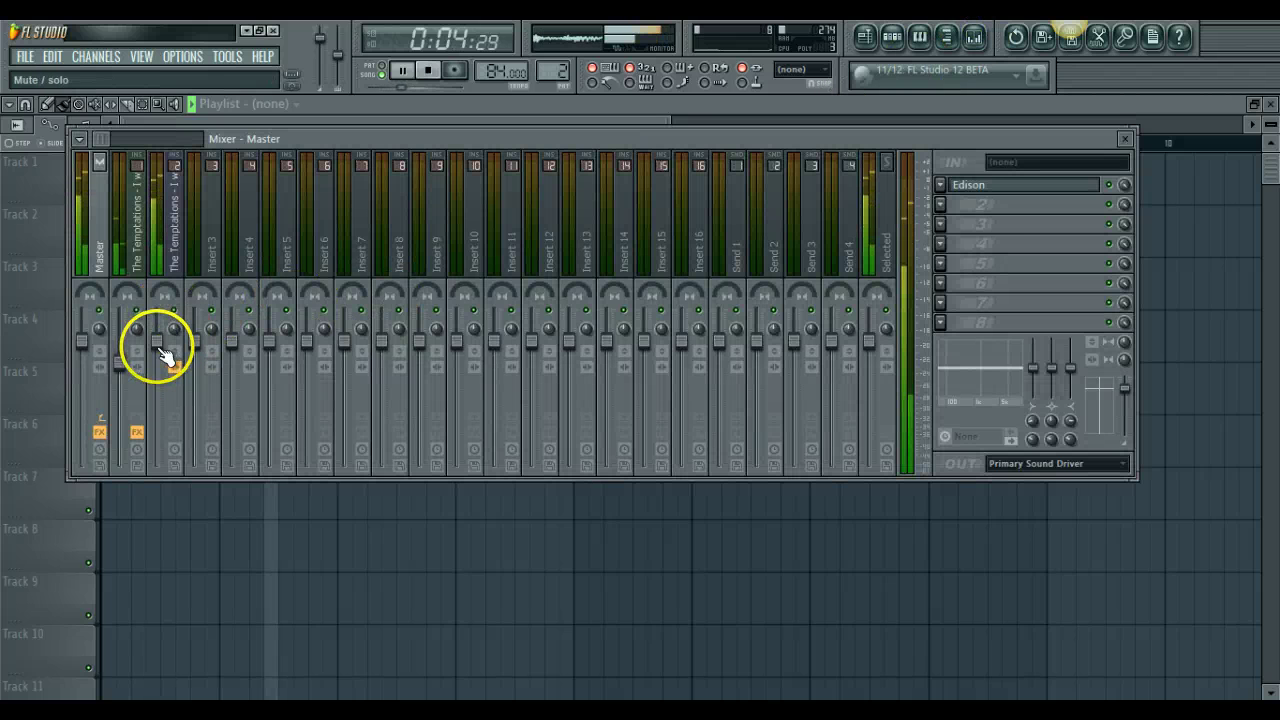
pyautogui.moveTo(160, 346); pyautogui.dragTo(173, 440)
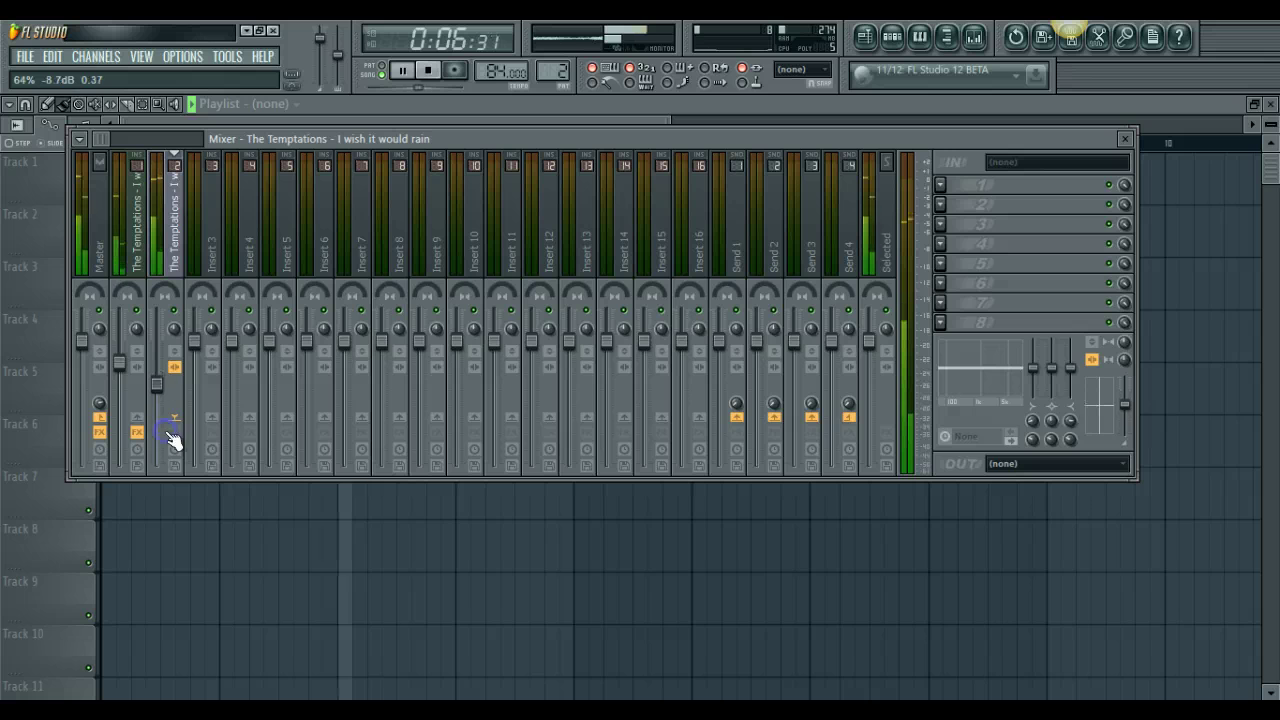
# - Add Fruity Parametric EQ 2 to the first effect slot of the Temptations track on mixer insert 2
pyautogui.click(939, 184)
pyautogui.click(1222, 62)
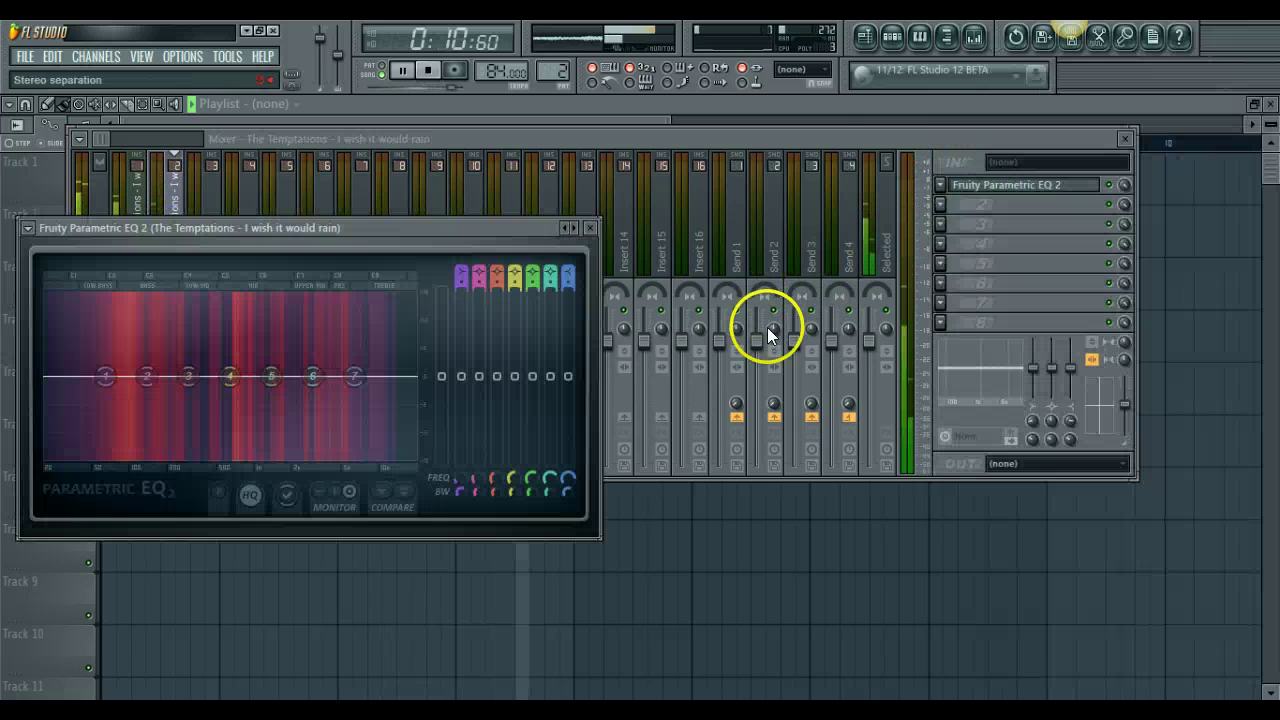
pyautogui.rightClick(461, 273)
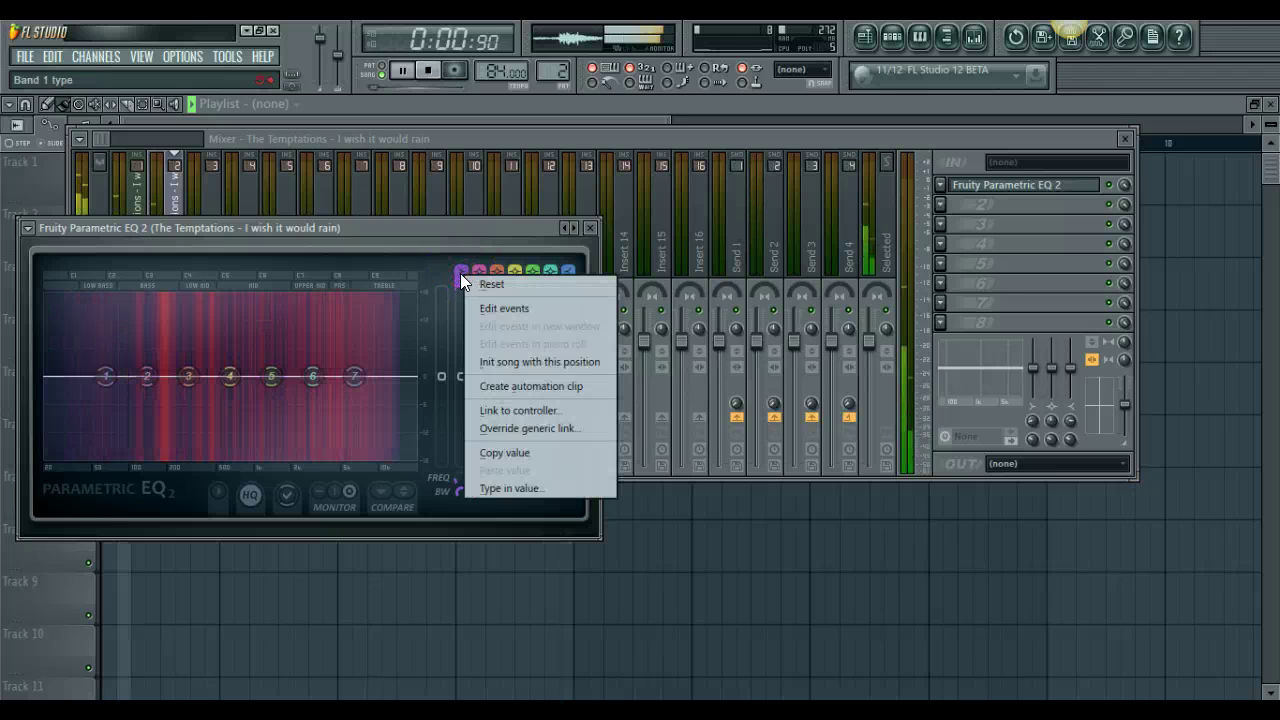
pyautogui.click(431, 229)
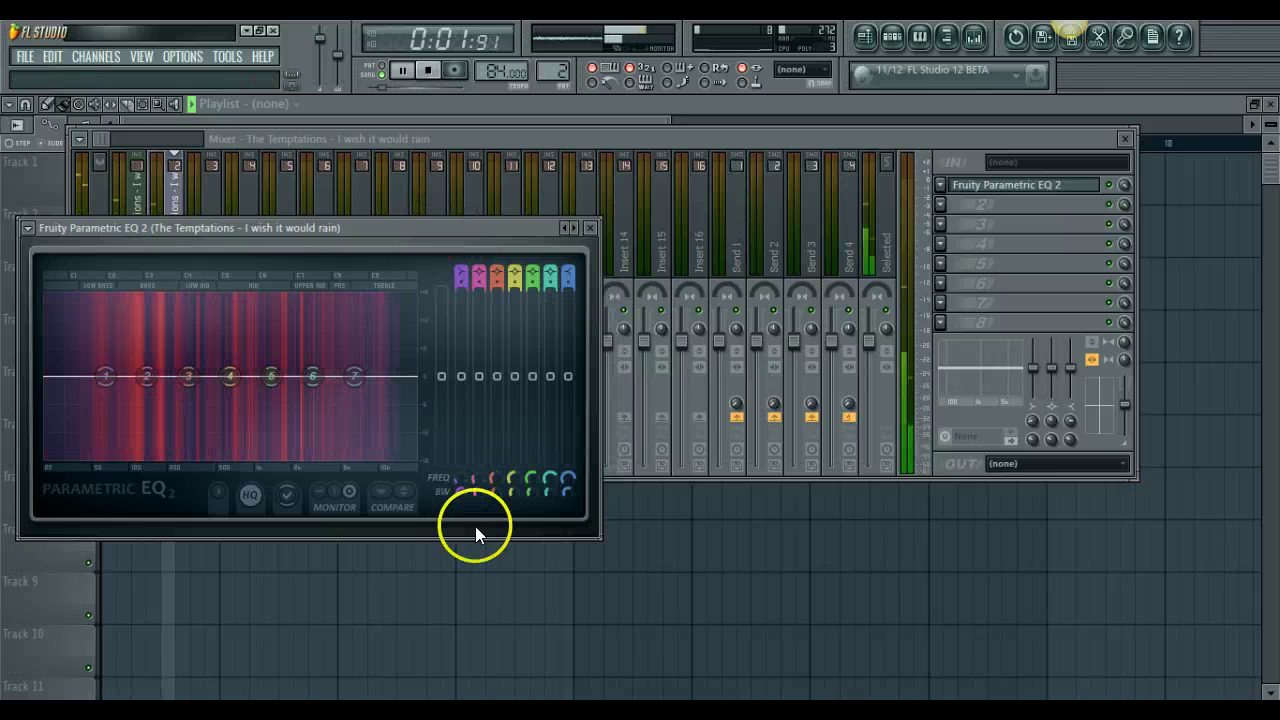
# - Turn EQ band 1 into a steep high-pass filter cutting into the low mids, and disable bands 2 and 3
pyautogui.moveTo(463, 271); pyautogui.dragTo(471, 329)
pyautogui.moveTo(109, 368); pyautogui.dragTo(240, 357)
pyautogui.click(480, 275)
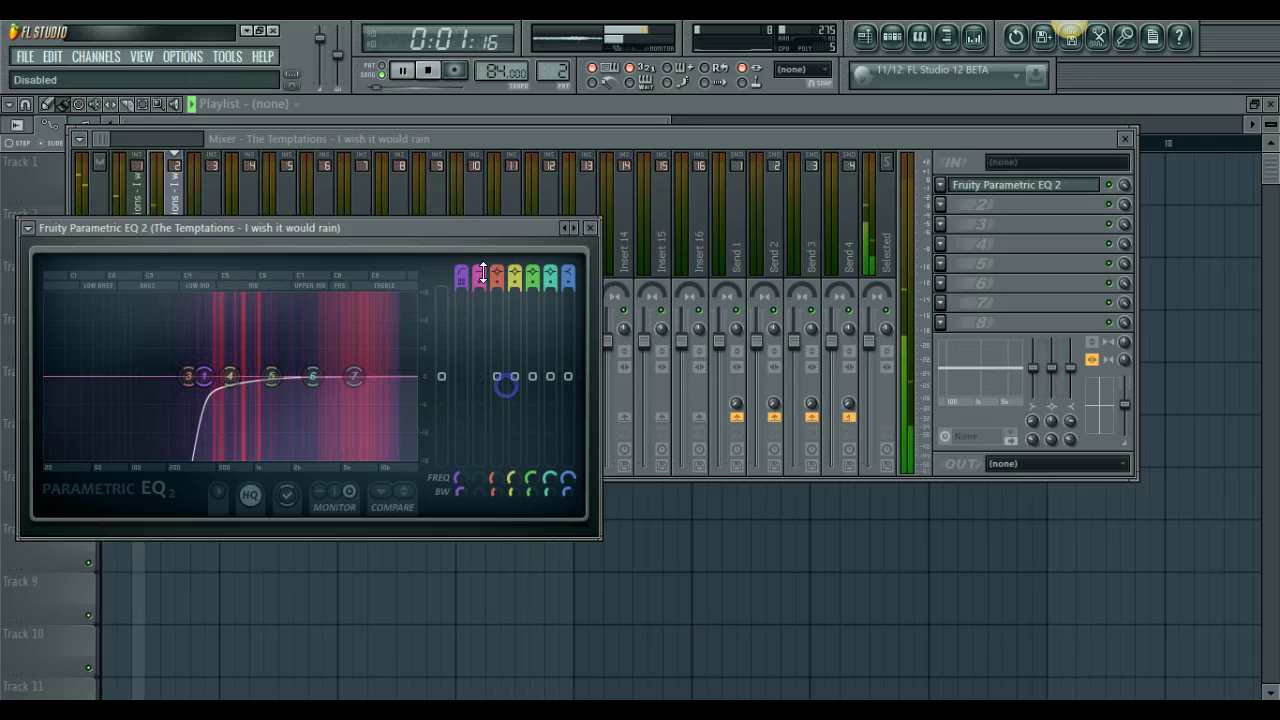
pyautogui.click(497, 275)
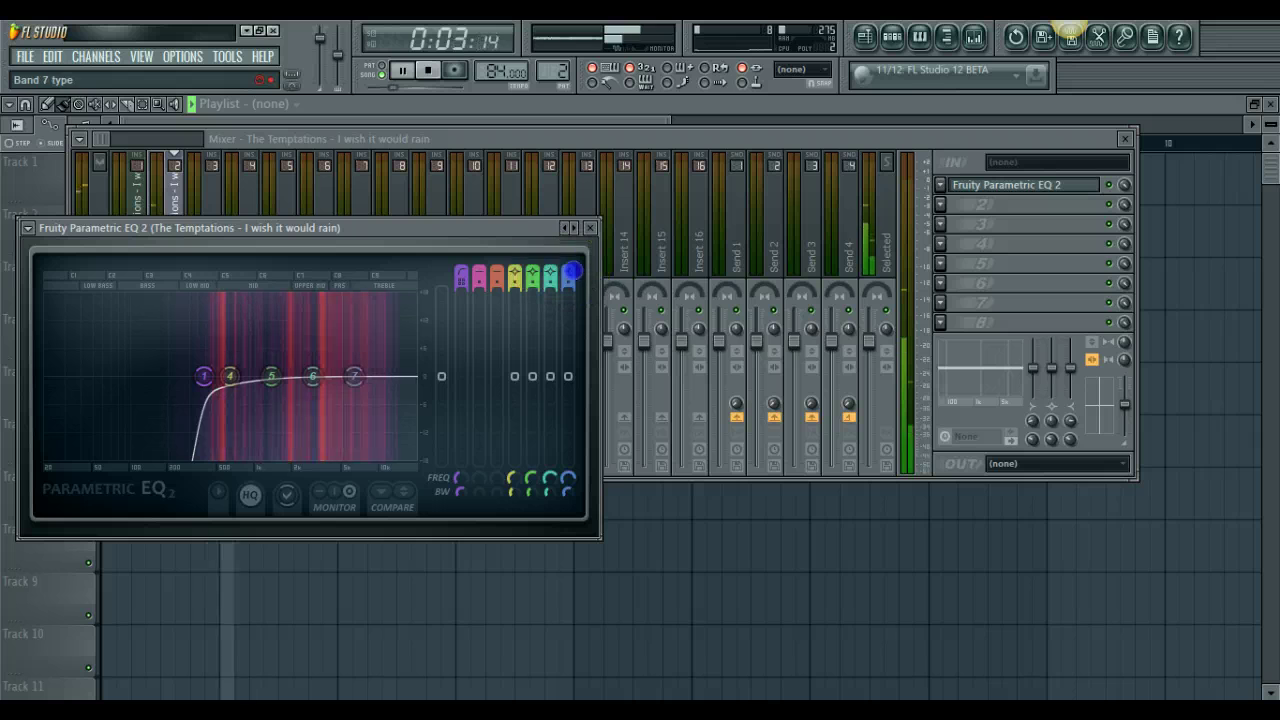
# - Turn EQ band 7 into a steep low-pass filter in the treble, and give band 6 a slight boost just below it
pyautogui.moveTo(573, 270); pyautogui.dragTo(570, 321)
pyautogui.moveTo(356, 374); pyautogui.dragTo(401, 374)
pyautogui.moveTo(322, 367); pyautogui.dragTo(379, 352)
# - Lower the Lad_Clp channel's volume in Pattern 2 to about 49% (-12.9 dB)
pyautogui.click(891, 38)
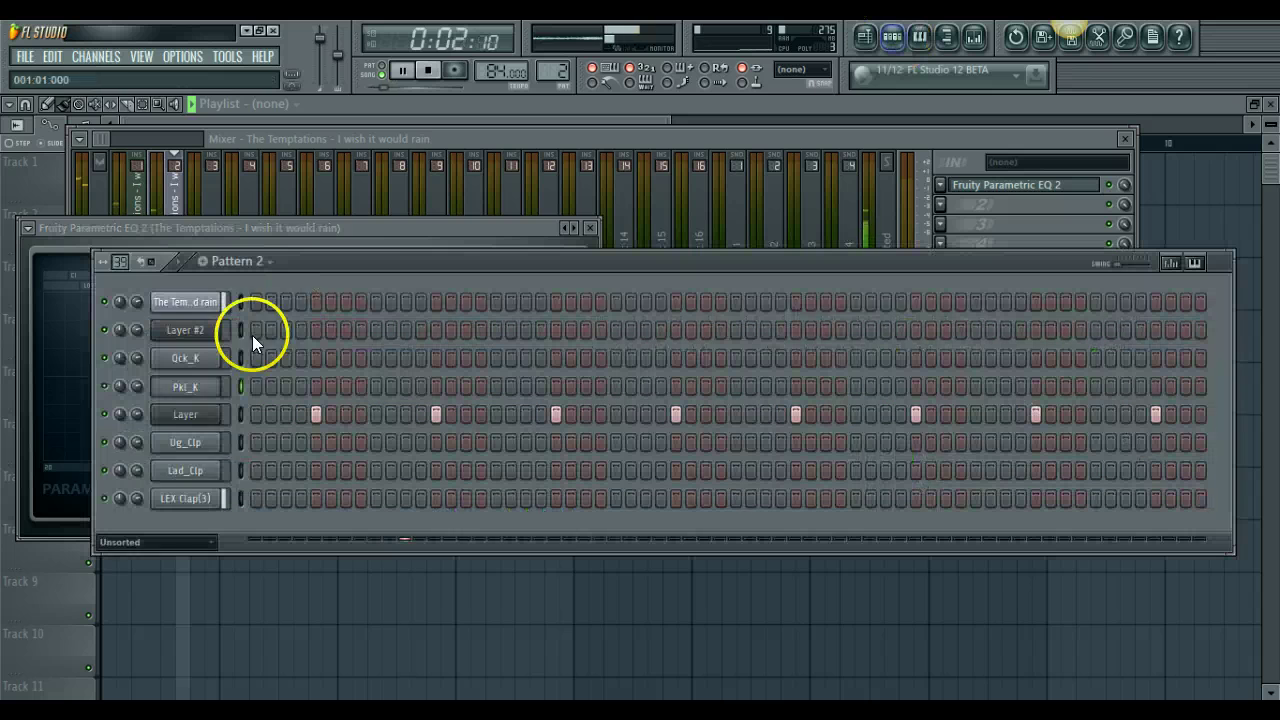
pyautogui.moveTo(137, 470); pyautogui.dragTo(157, 540)
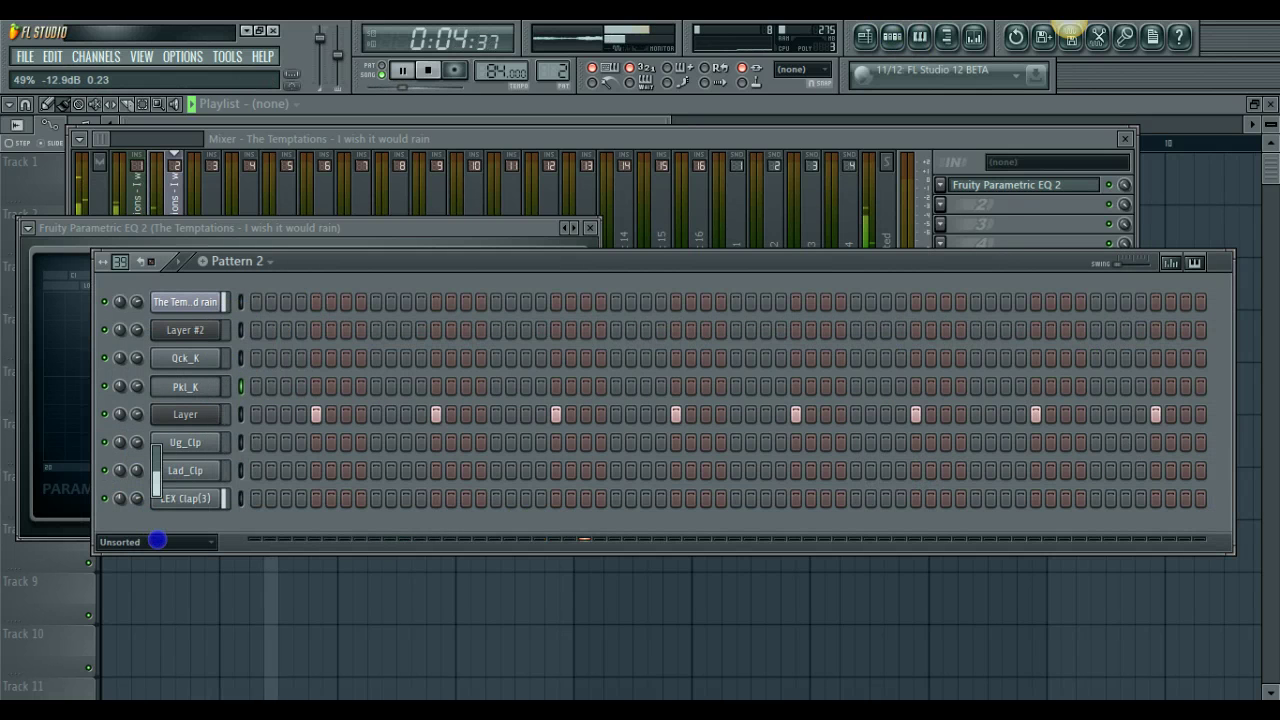
# - Disable EQ band 5 and boost band 4 about 2.9 dB near 795 Hz, then close the EQ
pyautogui.click(416, 227)
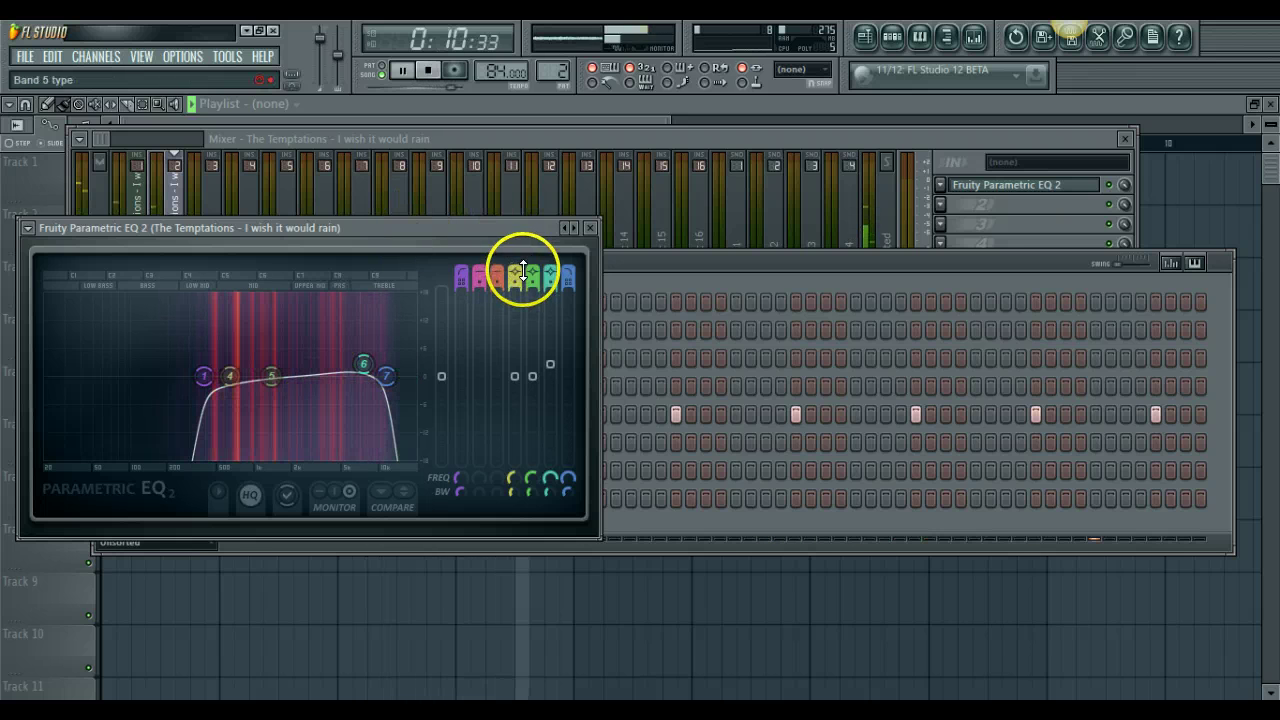
pyautogui.moveTo(271, 376); pyautogui.dragTo(252, 345)
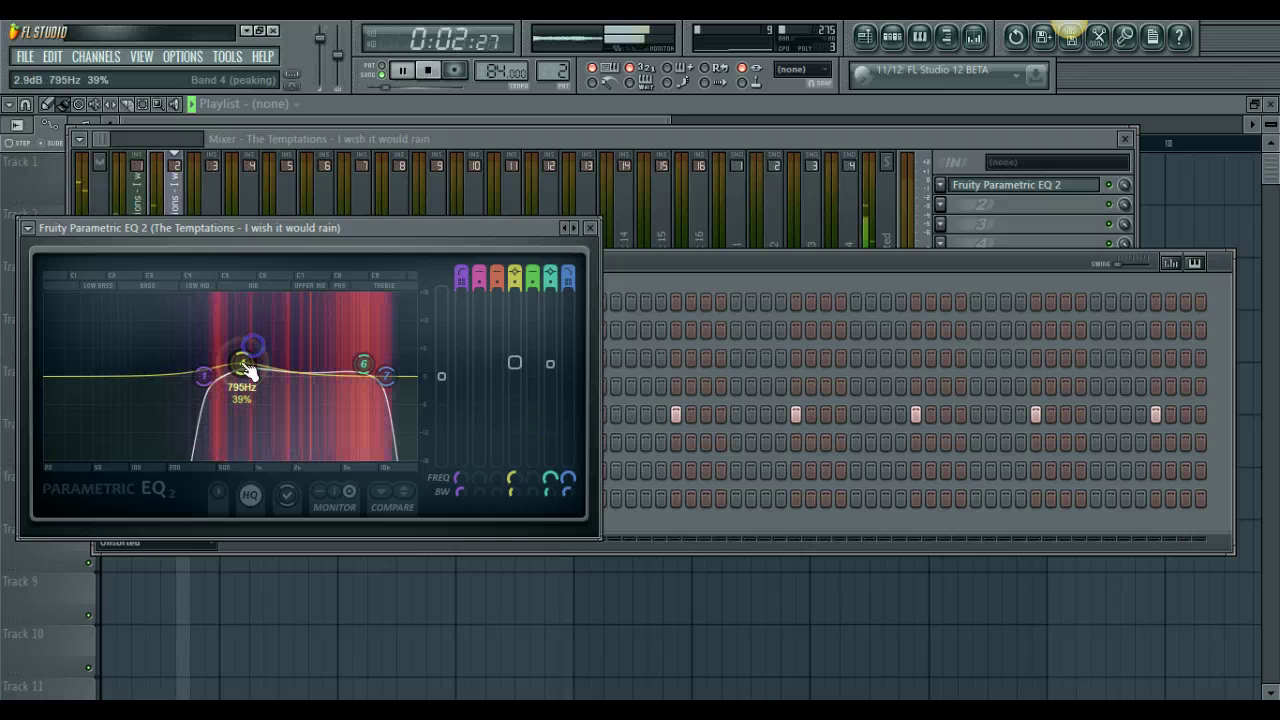
pyautogui.click(589, 228)
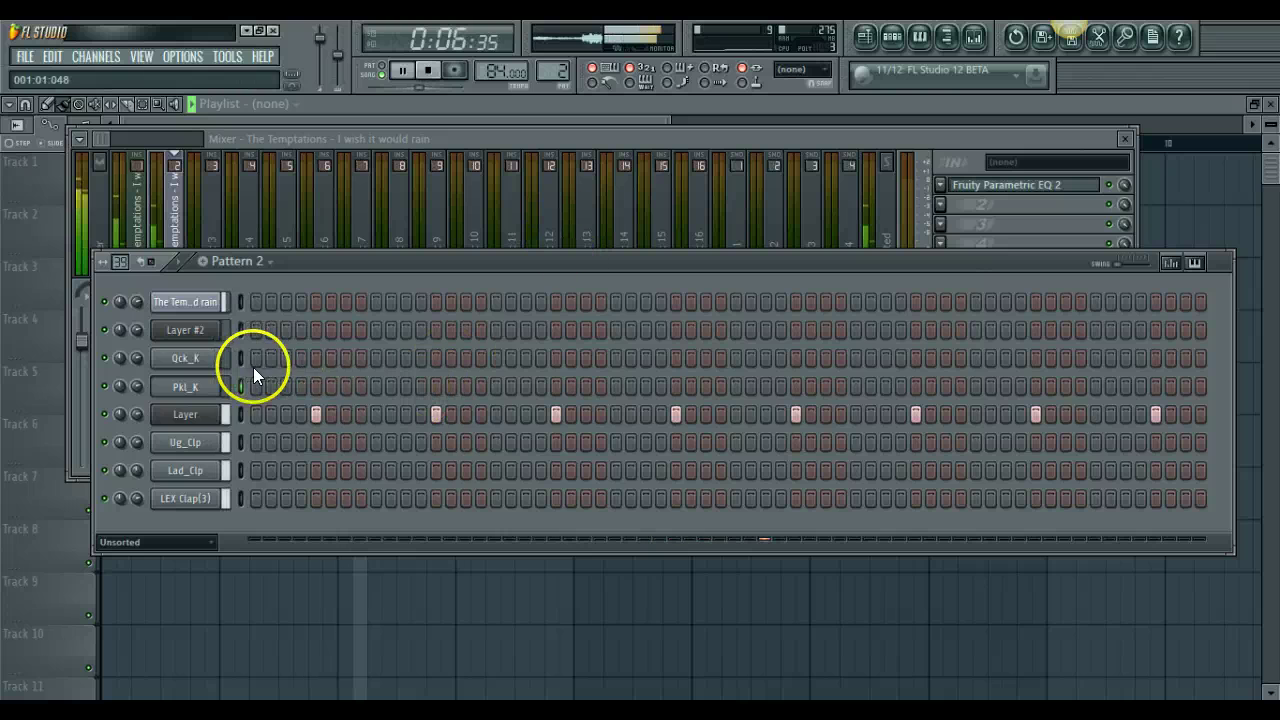
# - Place Layer #2 kick hits on steps 1 and 4 of Pattern 2
pyautogui.click(256, 331)
pyautogui.click(300, 331)
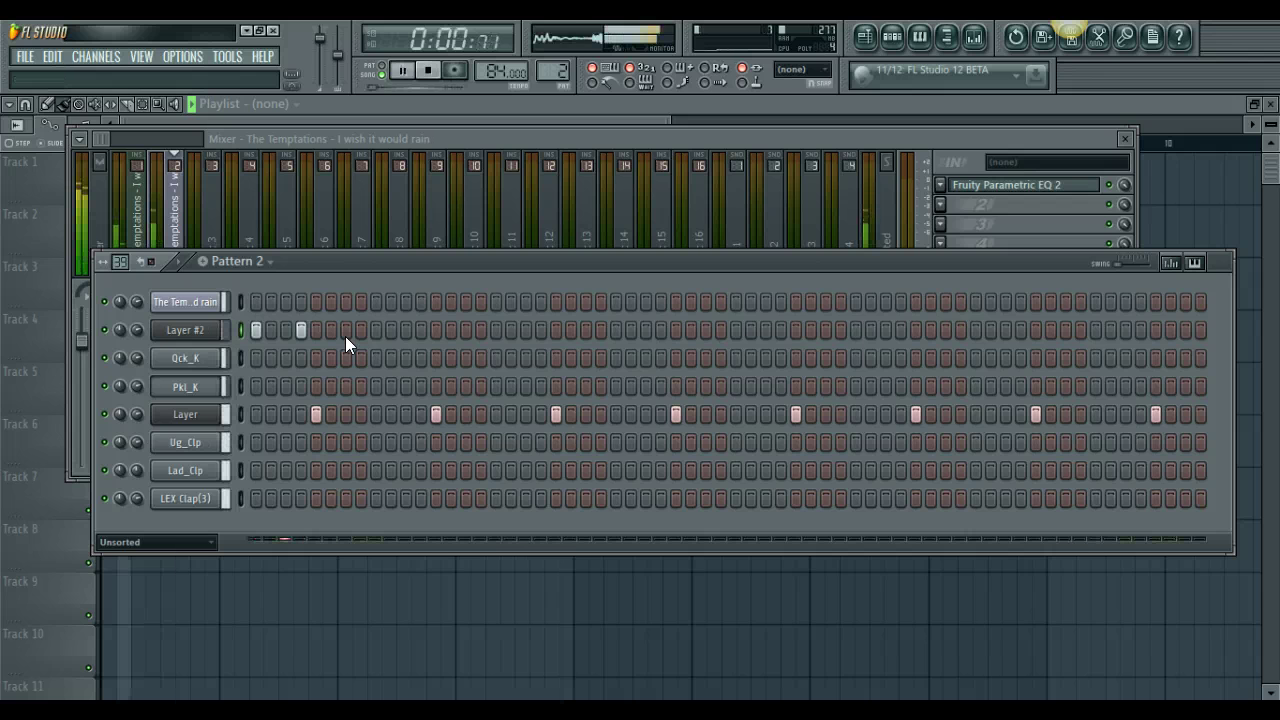
pyautogui.click(345, 331)
pyautogui.press('space')
pyautogui.rightClick(345, 335)
pyautogui.press('space')
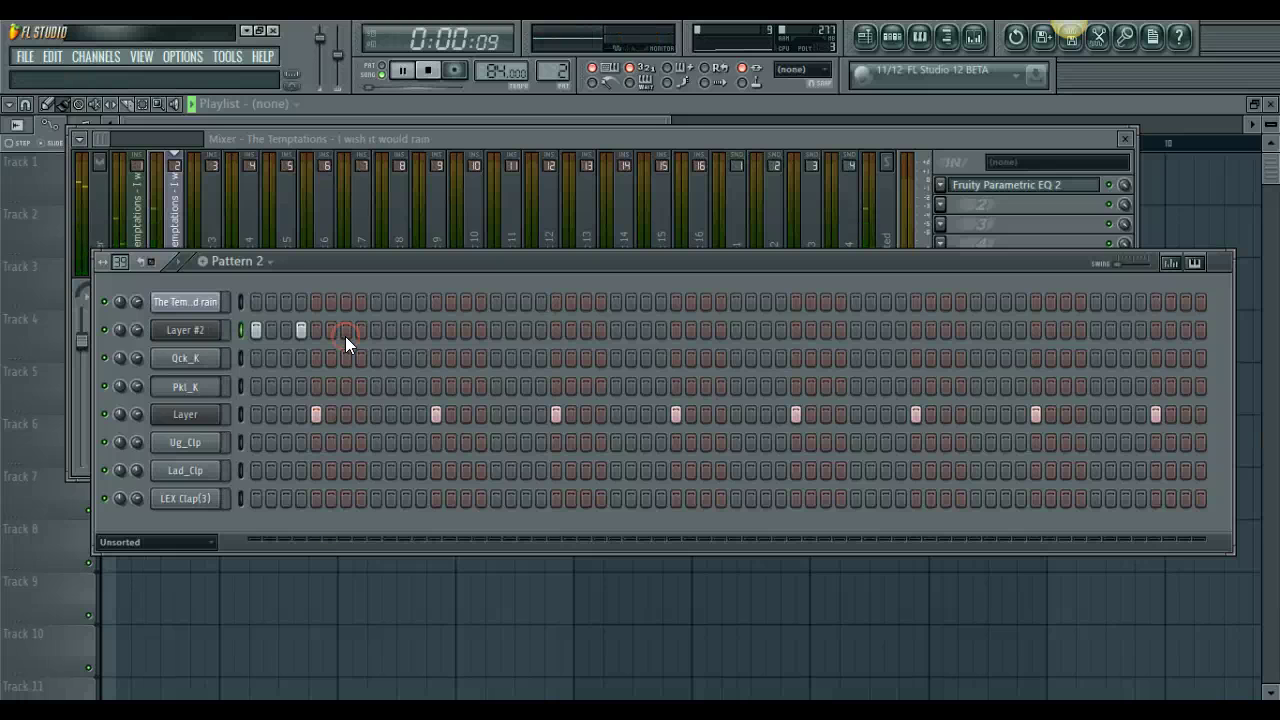
# - Test the kick placement against the sample and place Layer #2 hits on steps 8 and 11
pyautogui.click(404, 330)
pyautogui.press('space')
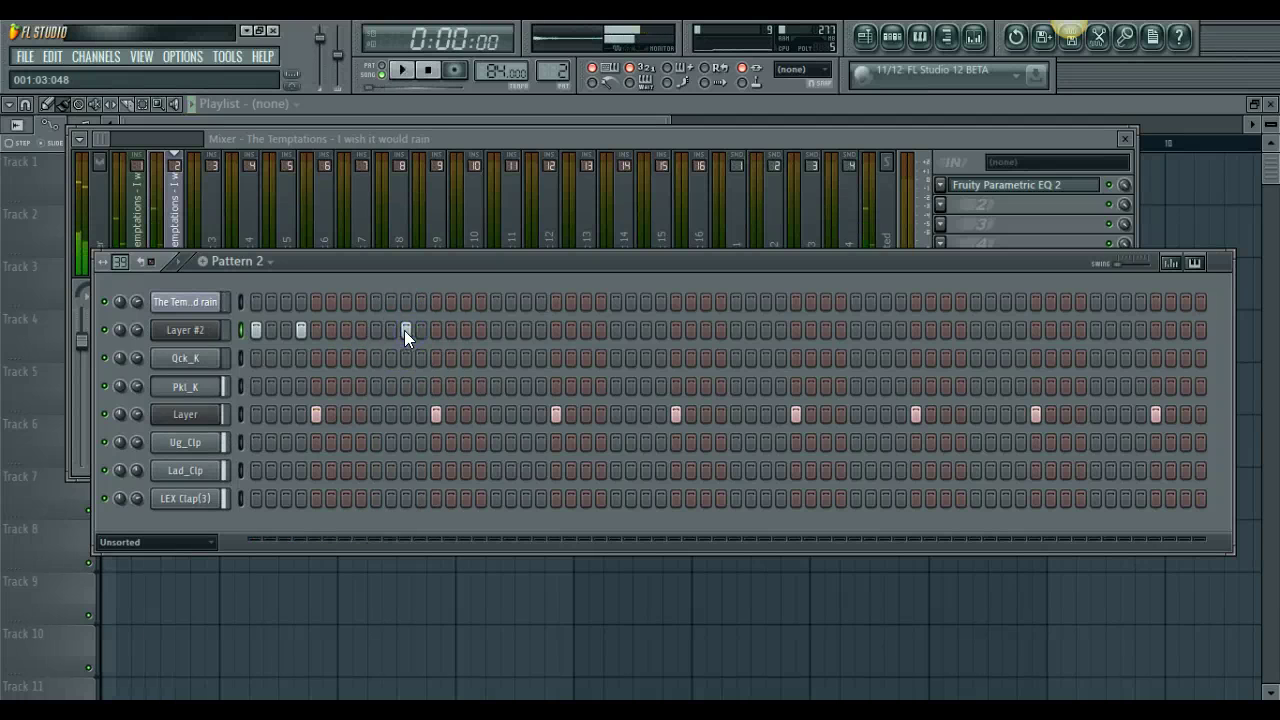
pyautogui.click(361, 330)
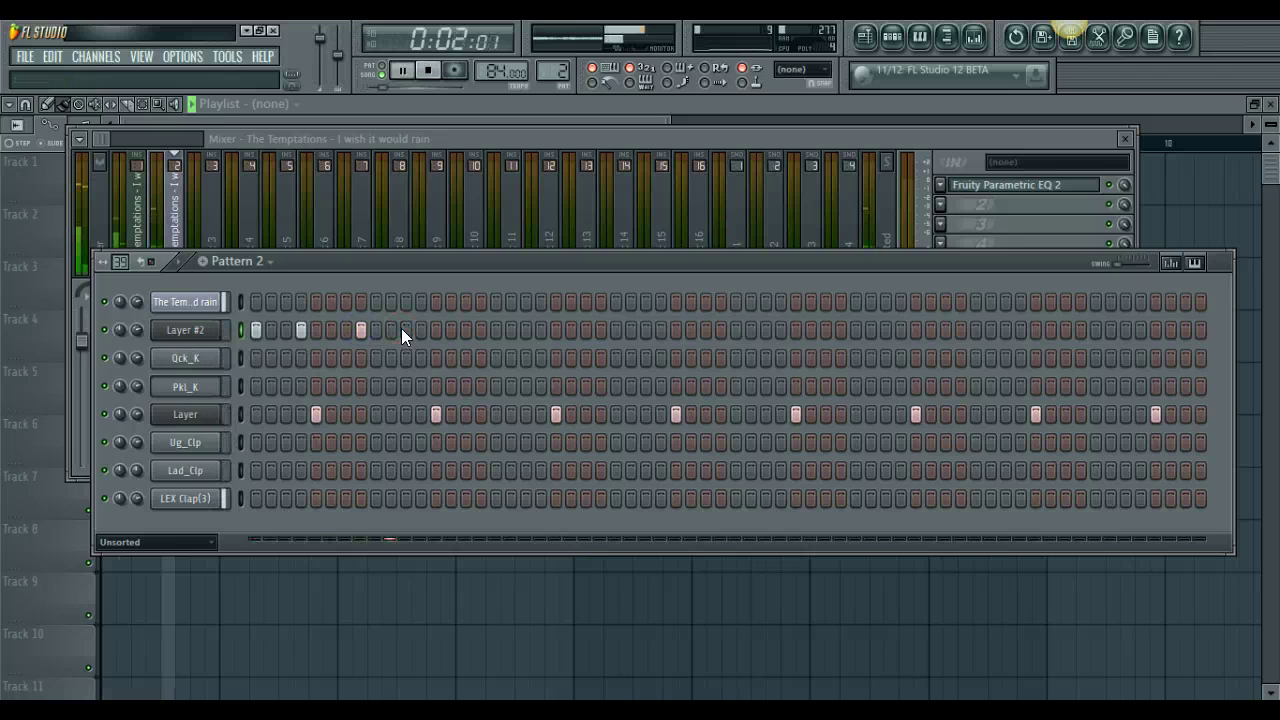
pyautogui.click(404, 330)
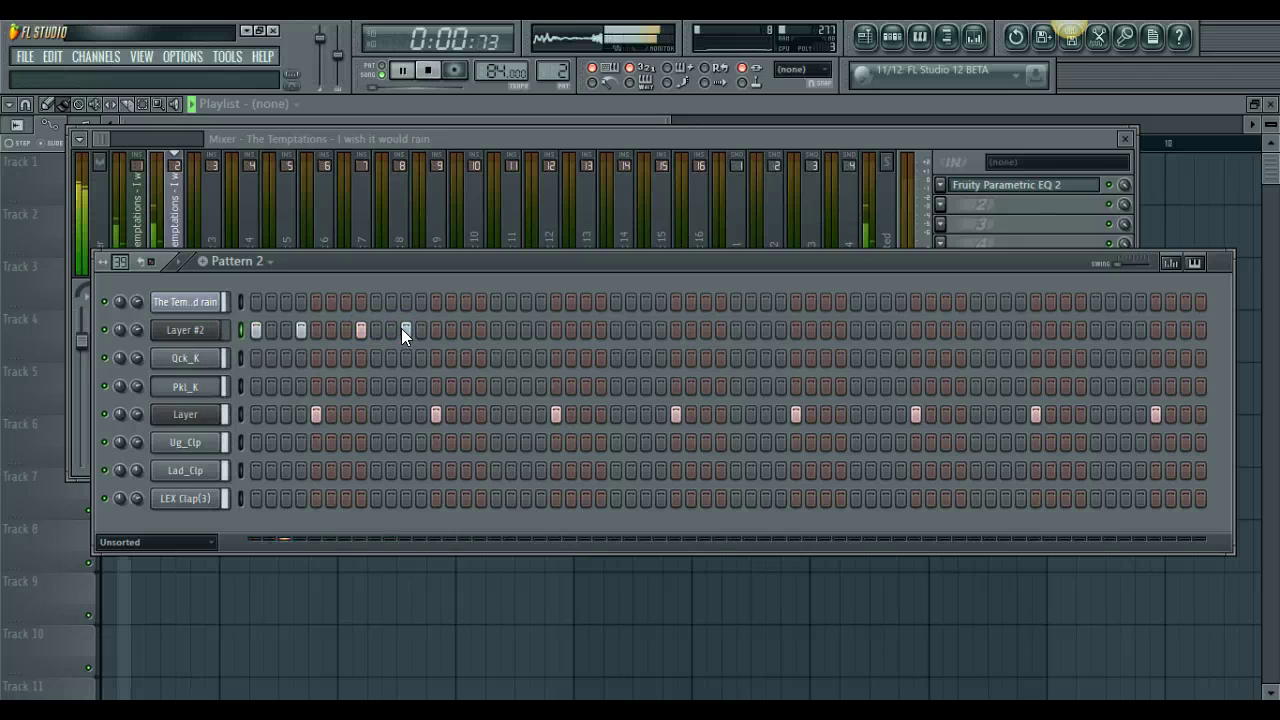
# - Place Layer #2 kick hits on steps 17, 20, 24, 26 and 27 for the second bar
pyautogui.click(495, 330)
pyautogui.click(540, 330)
pyautogui.click(600, 330)
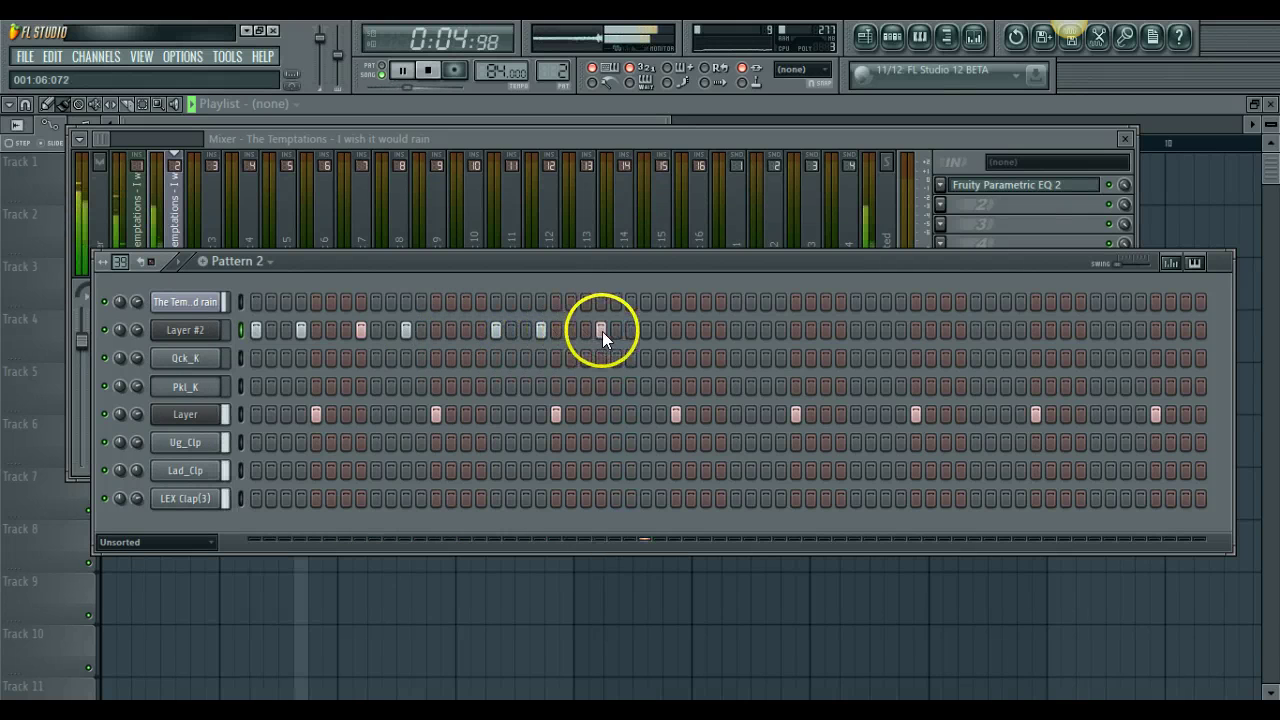
pyautogui.click(644, 331)
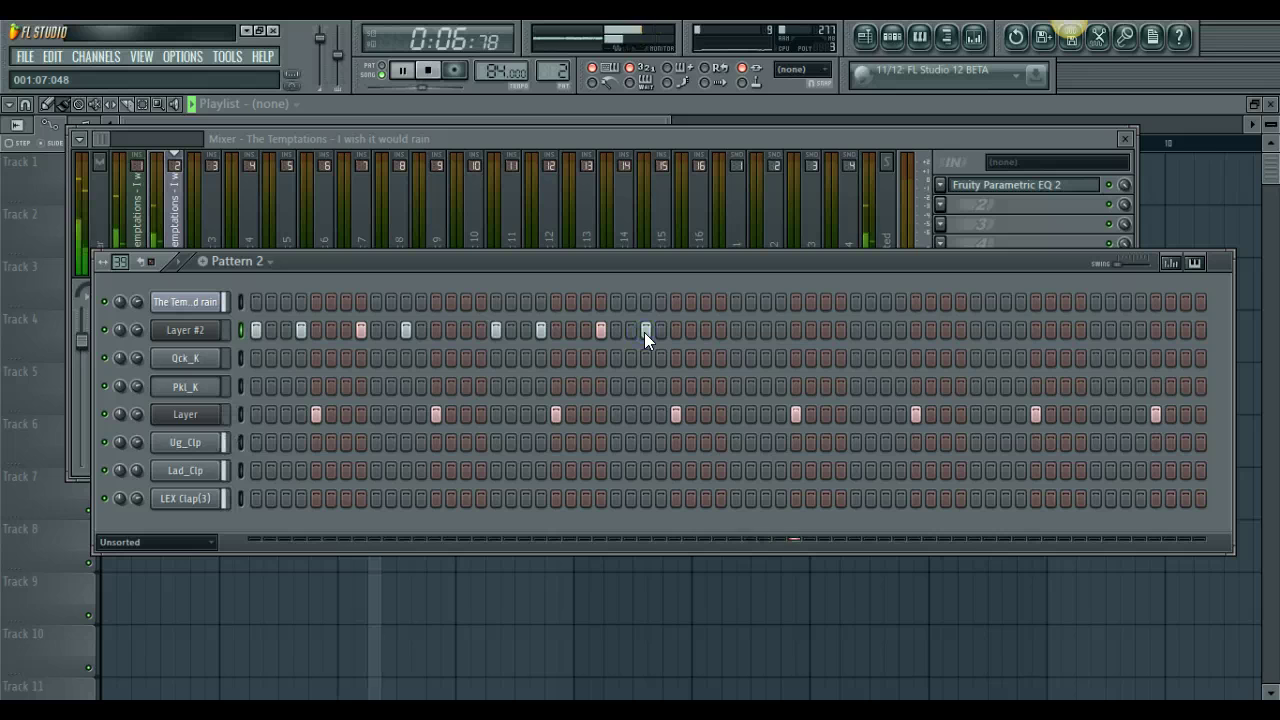
pyautogui.click(630, 330)
# - Place Layer #2 kick hits on steps 33, 36, 40 and 43 for the third bar
pyautogui.click(735, 330)
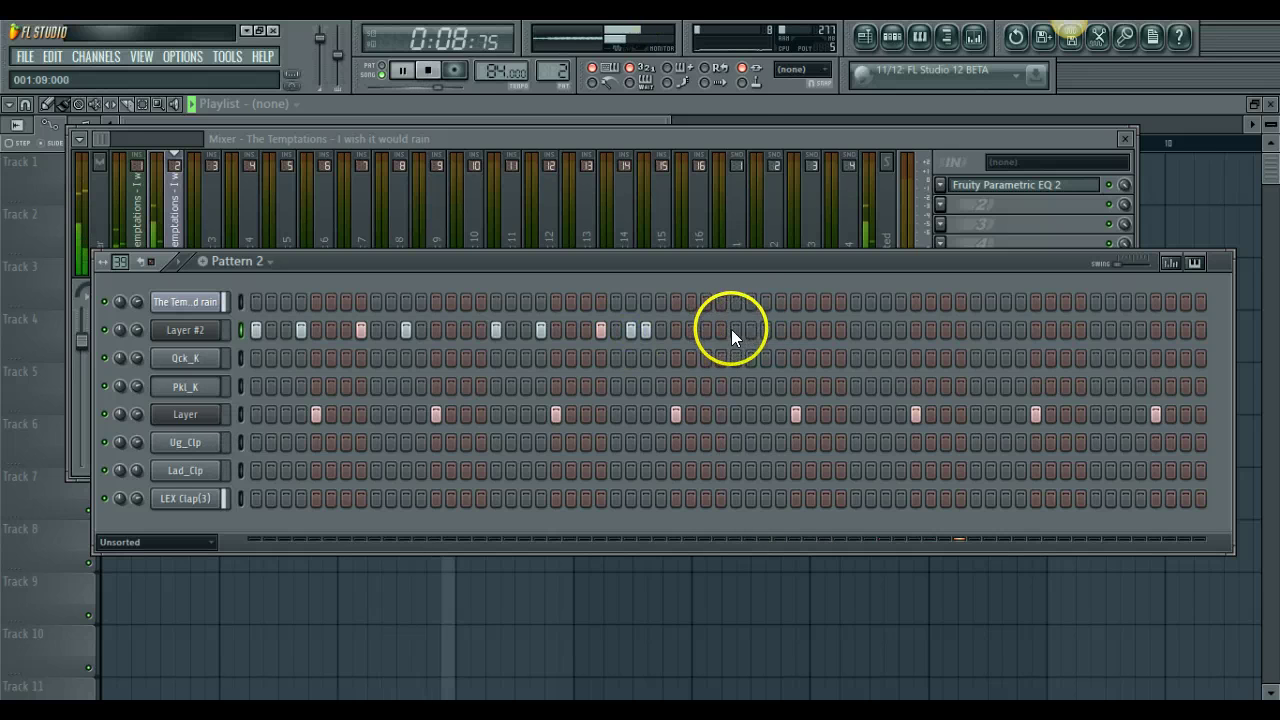
pyautogui.click(780, 330)
pyautogui.click(840, 330)
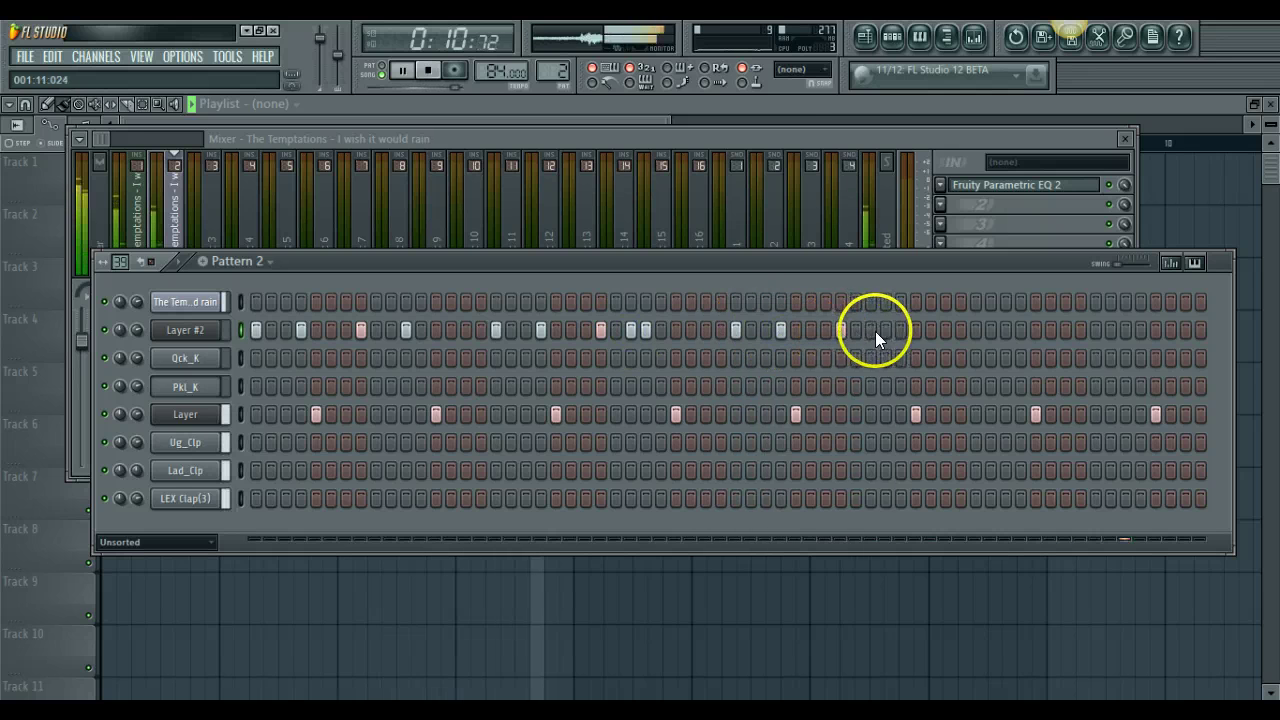
pyautogui.click(884, 331)
# - Place Layer #2 kick hits on steps 49, 52, 56, 58, 59, 62 and 64 for the fourth bar
pyautogui.click(976, 331)
pyautogui.click(1021, 331)
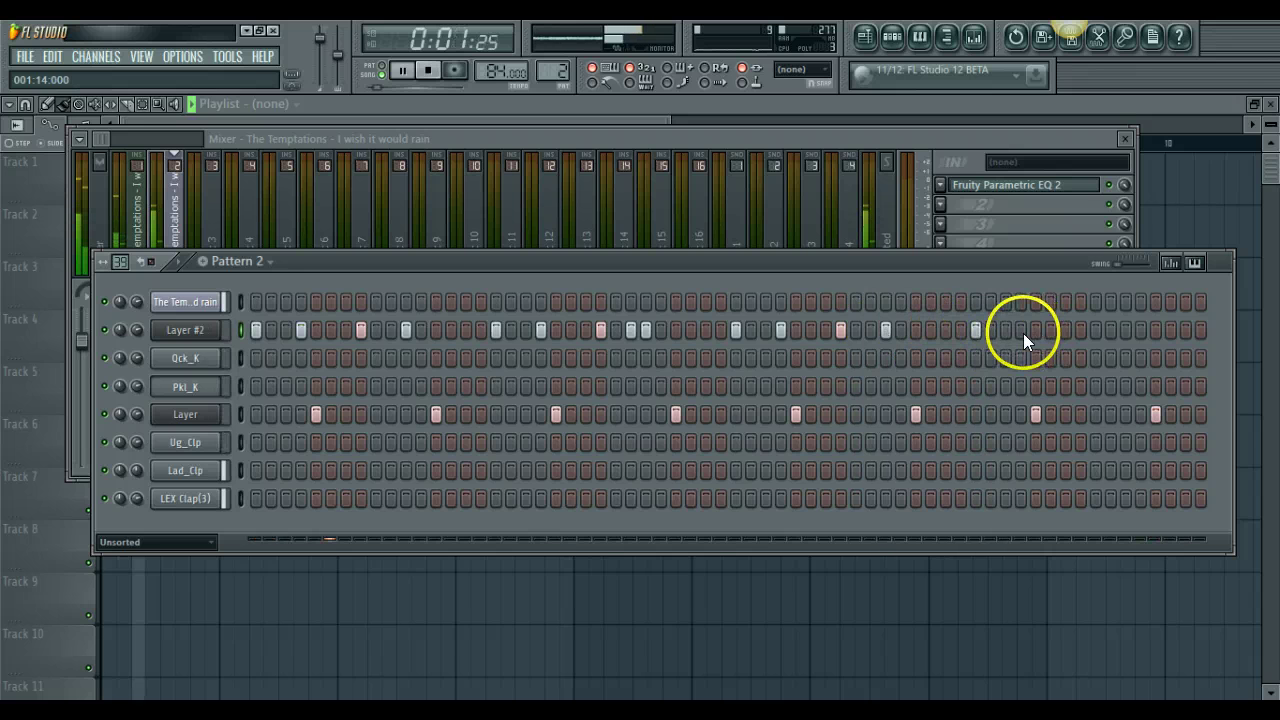
pyautogui.click(1080, 330)
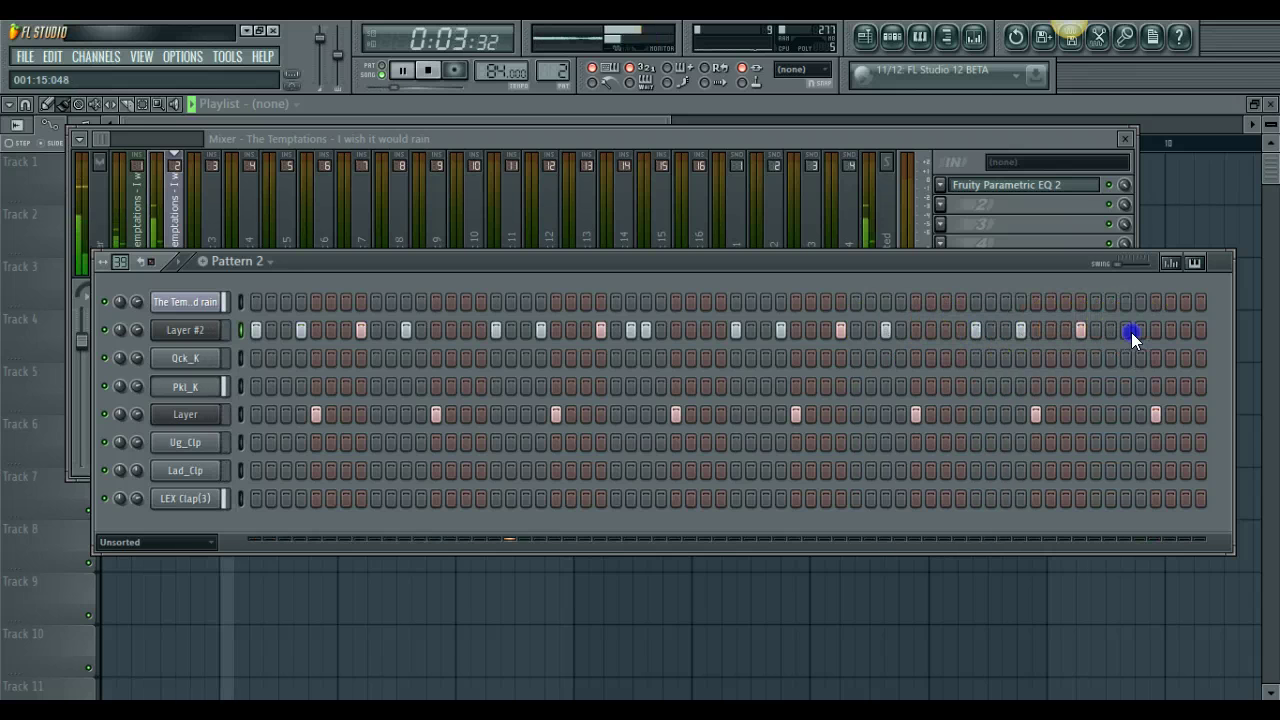
pyautogui.click(1125, 330)
pyautogui.click(1111, 330)
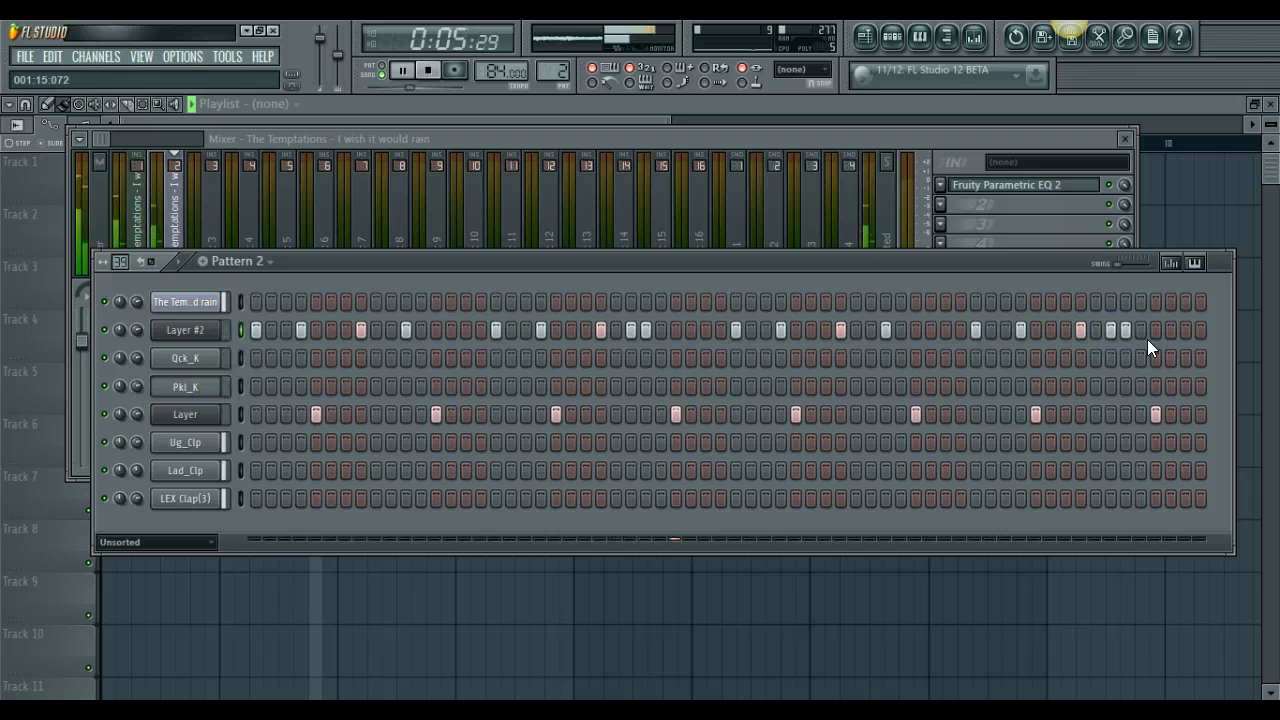
pyautogui.click(1171, 330)
pyautogui.click(1200, 330)
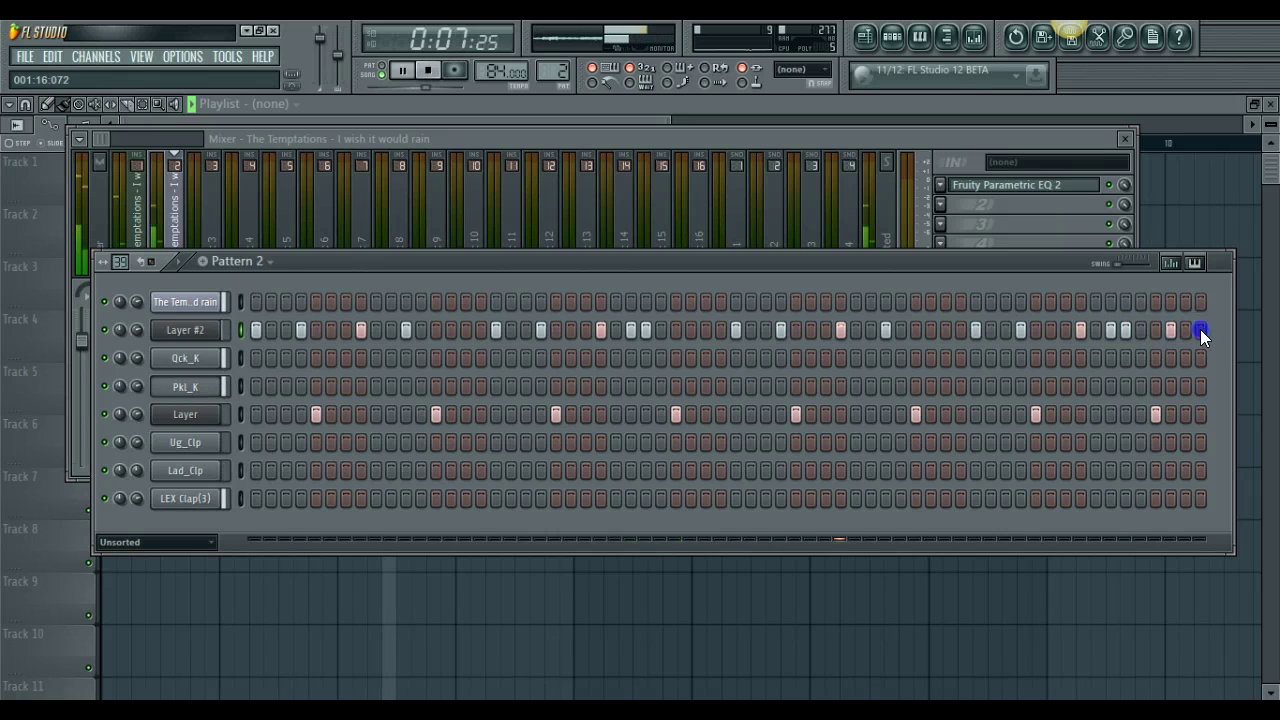
# - Play the pattern through to check the drum hits, and open the Temptations sample's Slicex editor
pyautogui.click(912, 412)
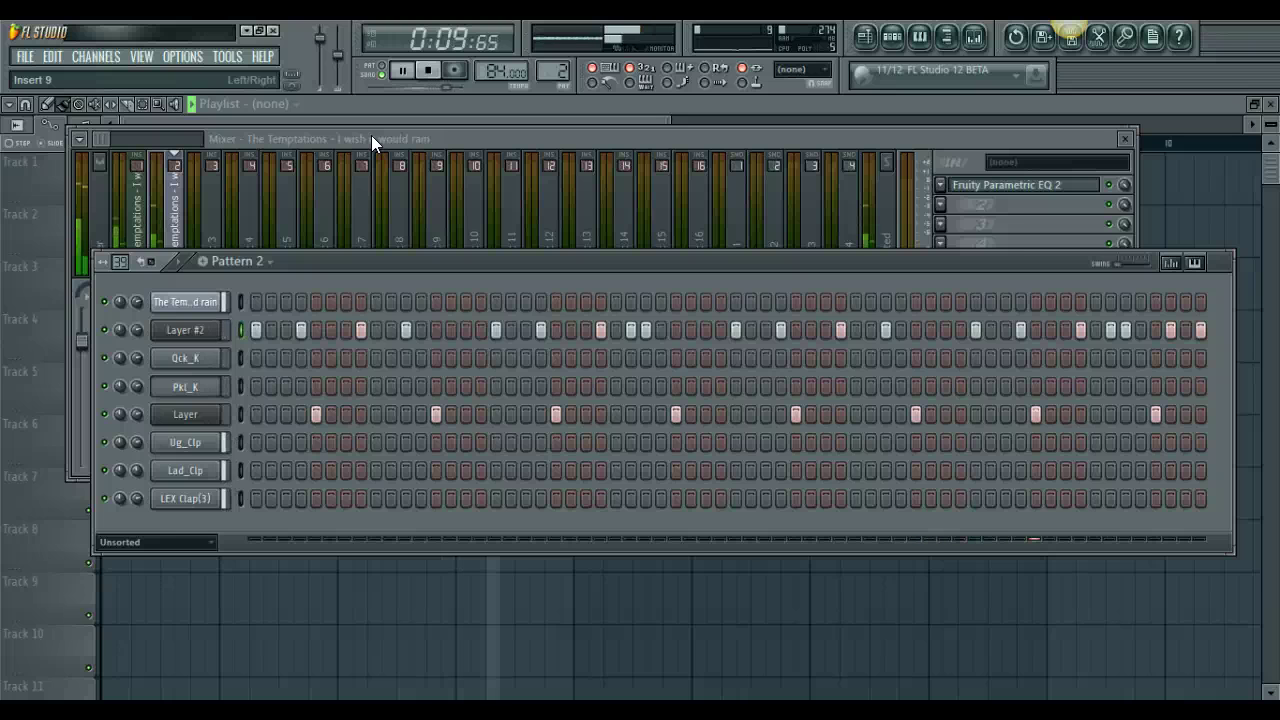
pyautogui.press('space')
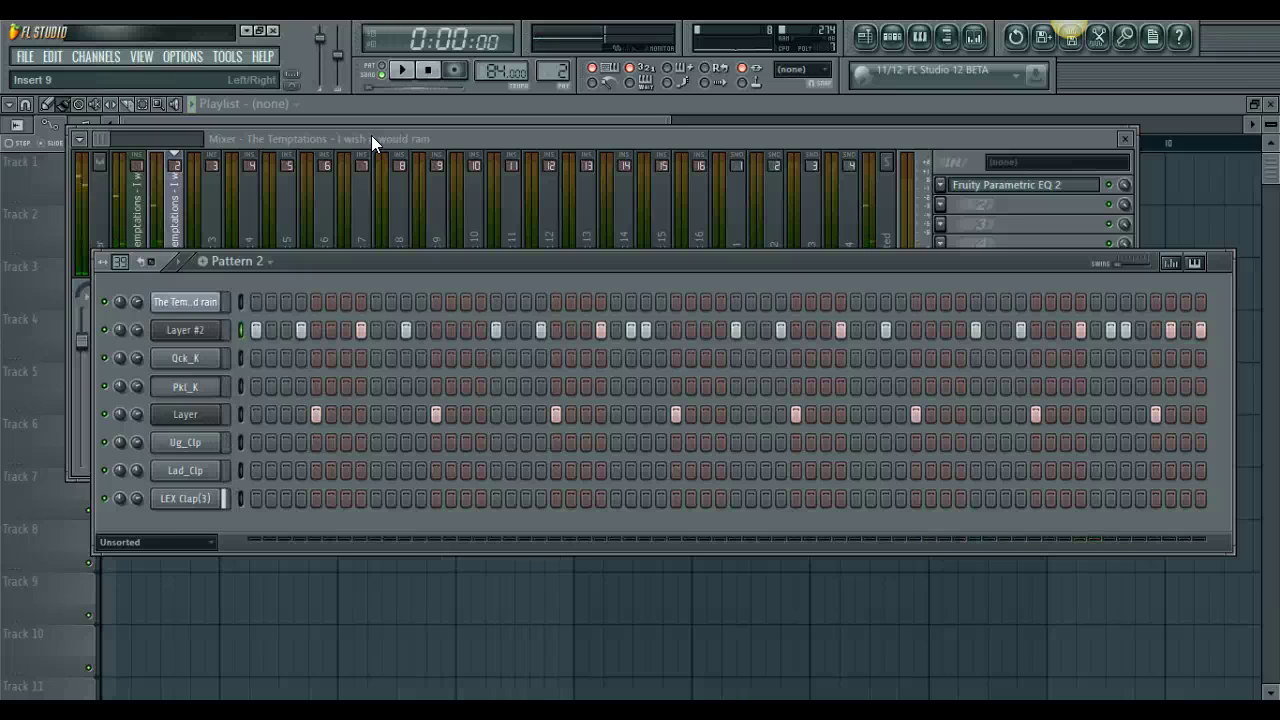
pyautogui.click(170, 228)
pyautogui.click(186, 302)
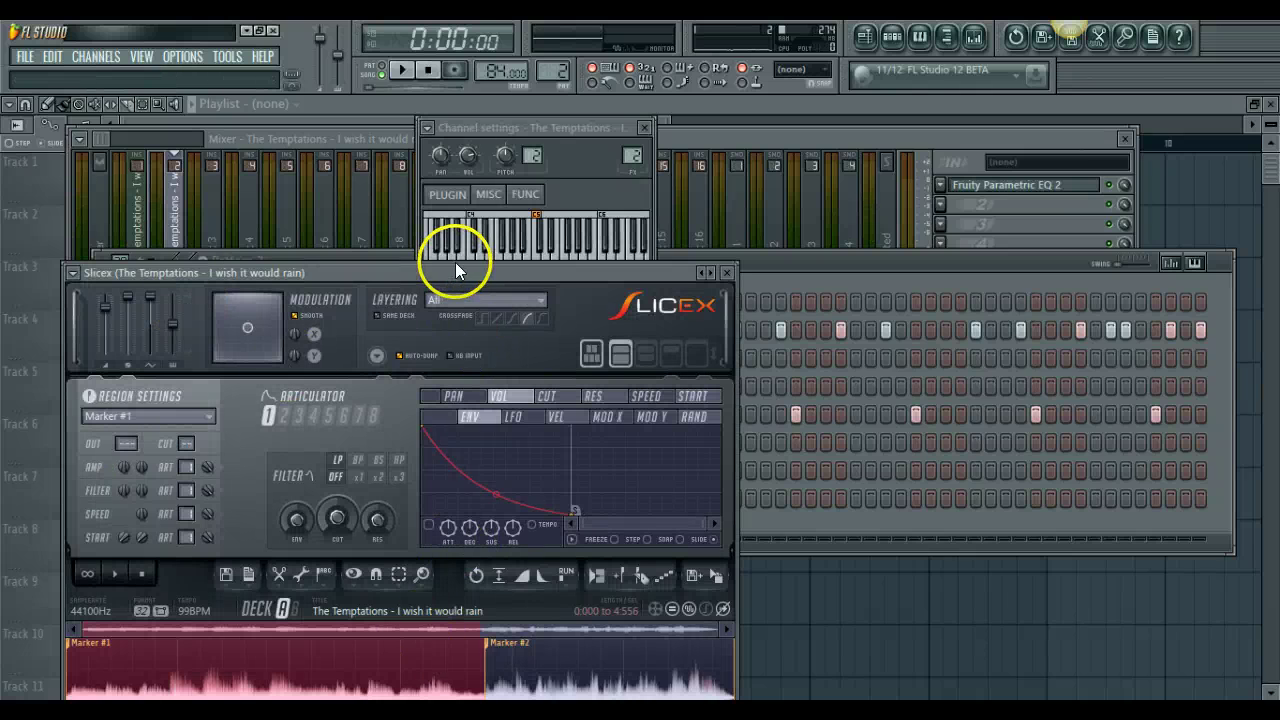
pyautogui.moveTo(456, 270); pyautogui.dragTo(446, 100)
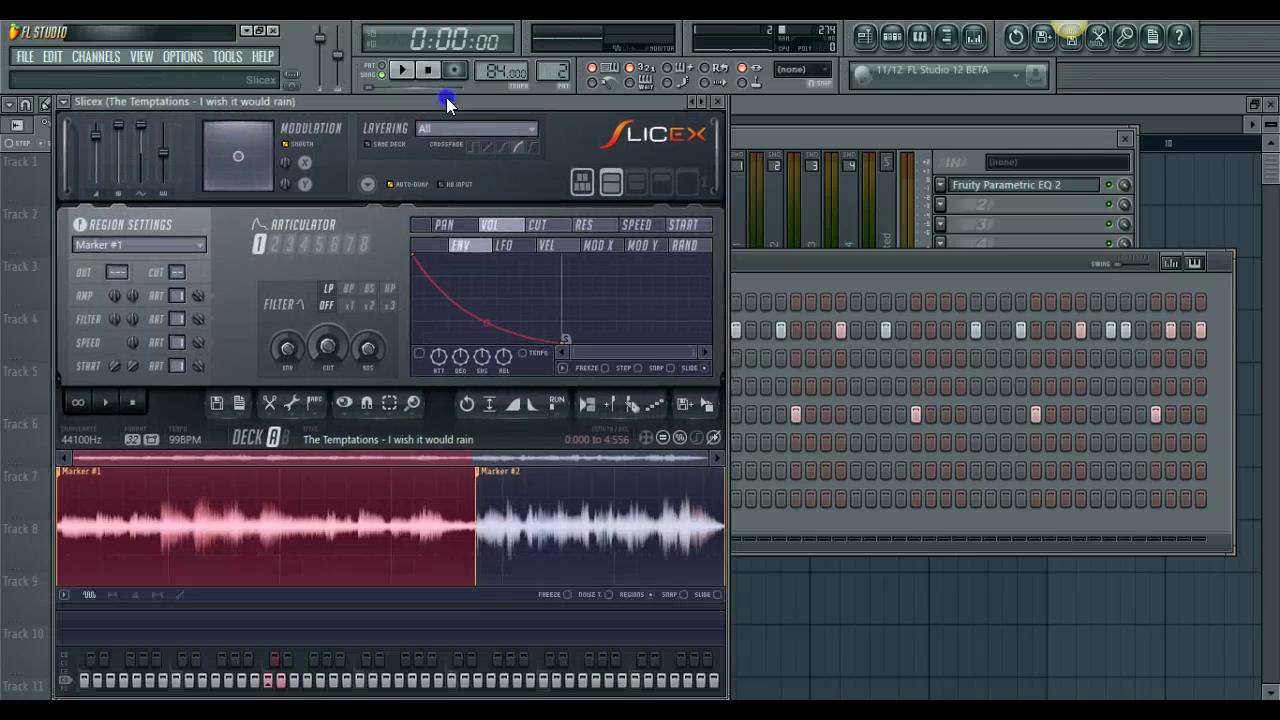
# - Audition the Marker #2 slice and split it with a new marker at about 6.08 seconds
pyautogui.click(130, 403)
pyautogui.click(167, 245)
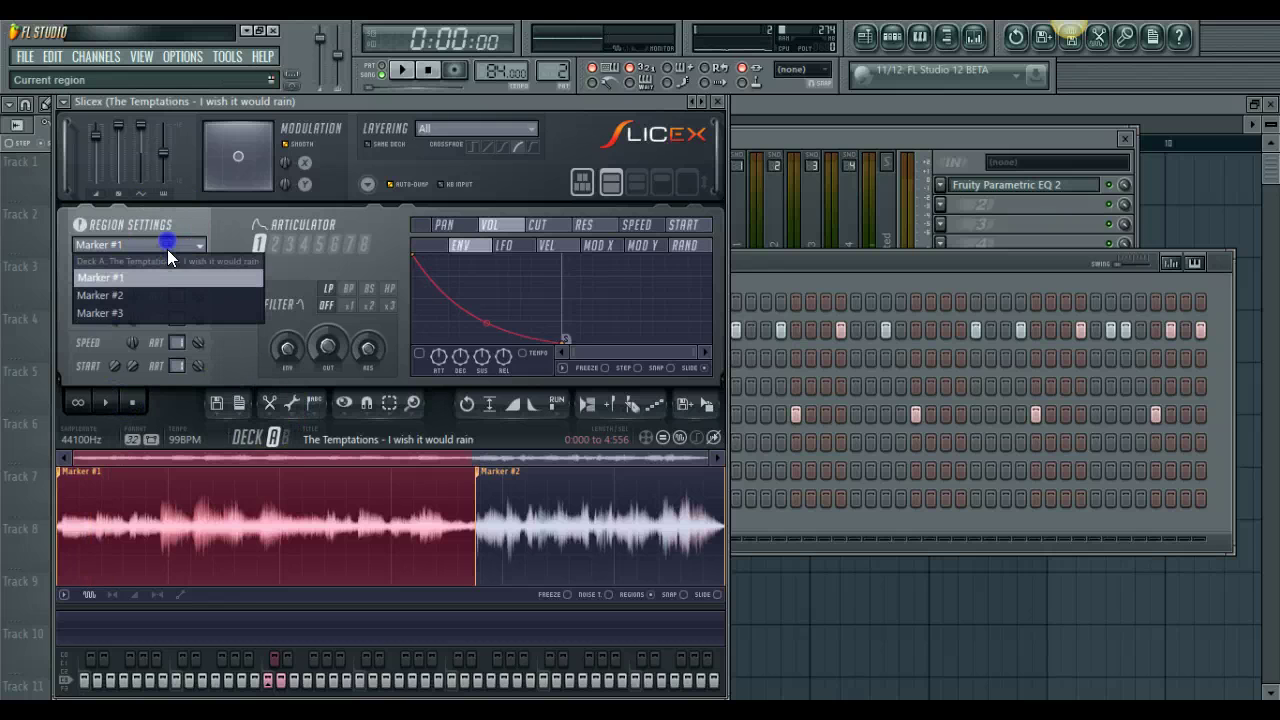
pyautogui.click(151, 298)
pyautogui.click(108, 403)
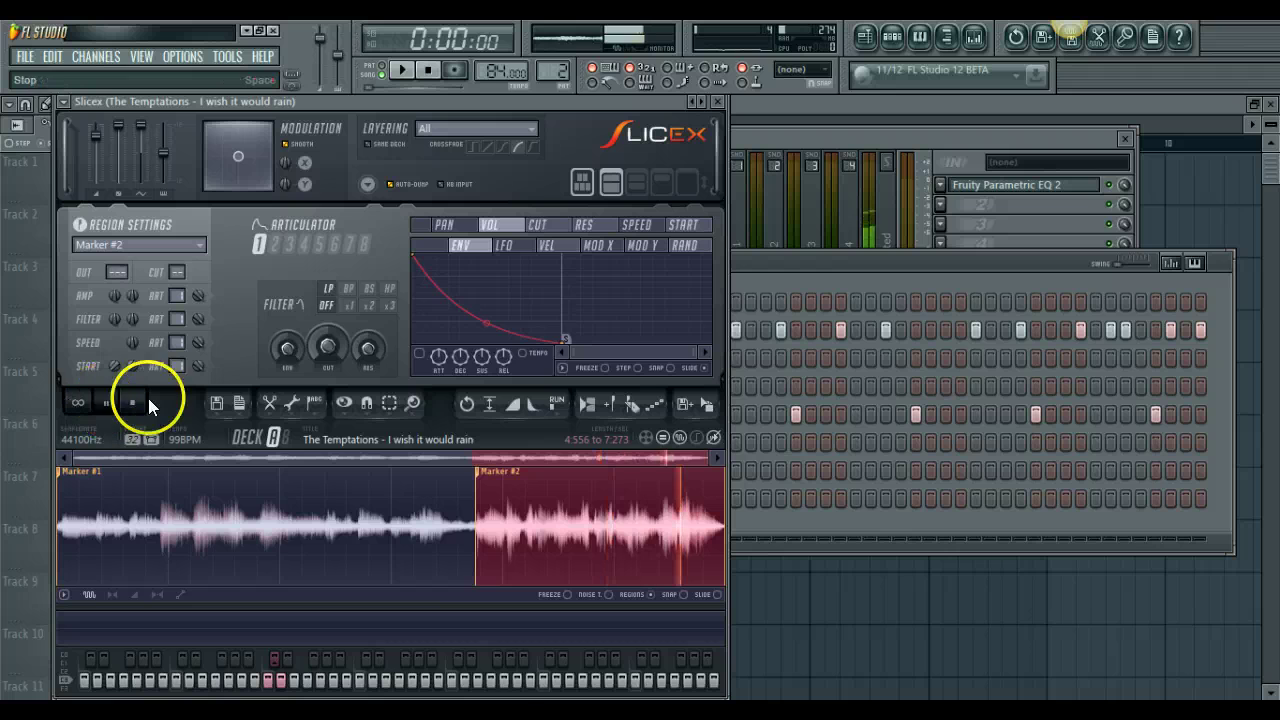
pyautogui.click(135, 401)
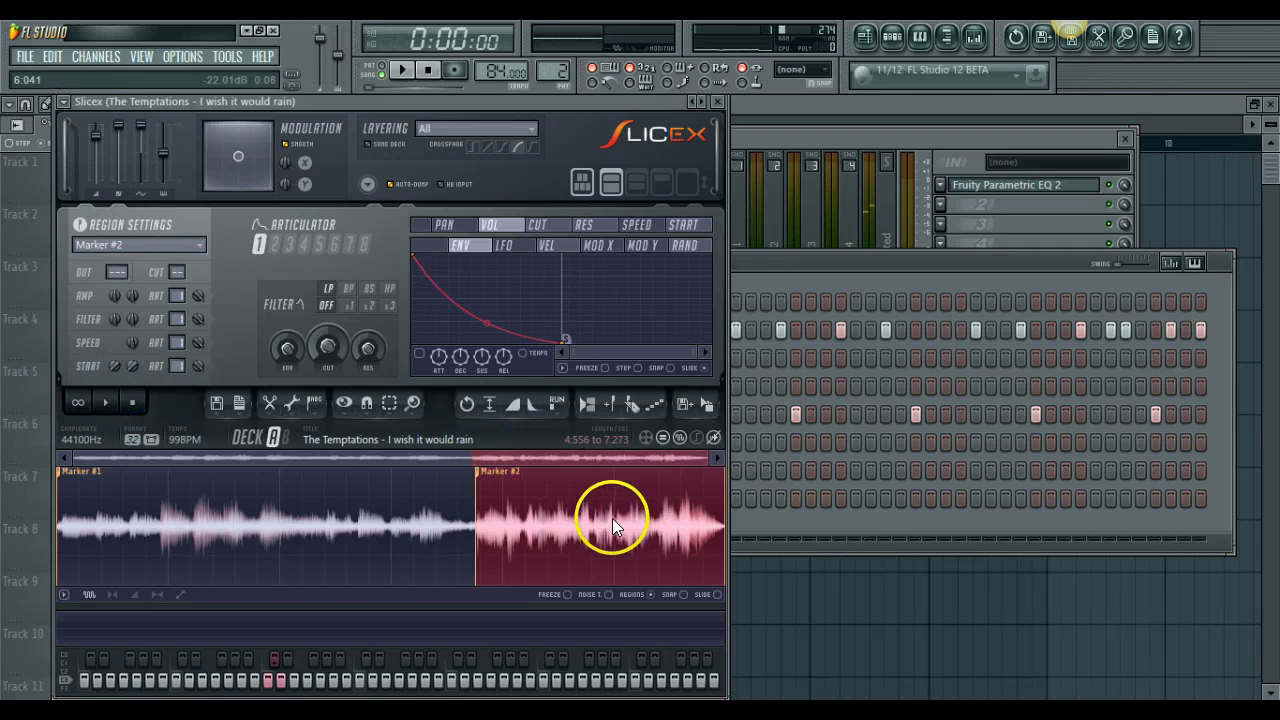
pyautogui.moveTo(615, 517); pyautogui.dragTo(843, 541)
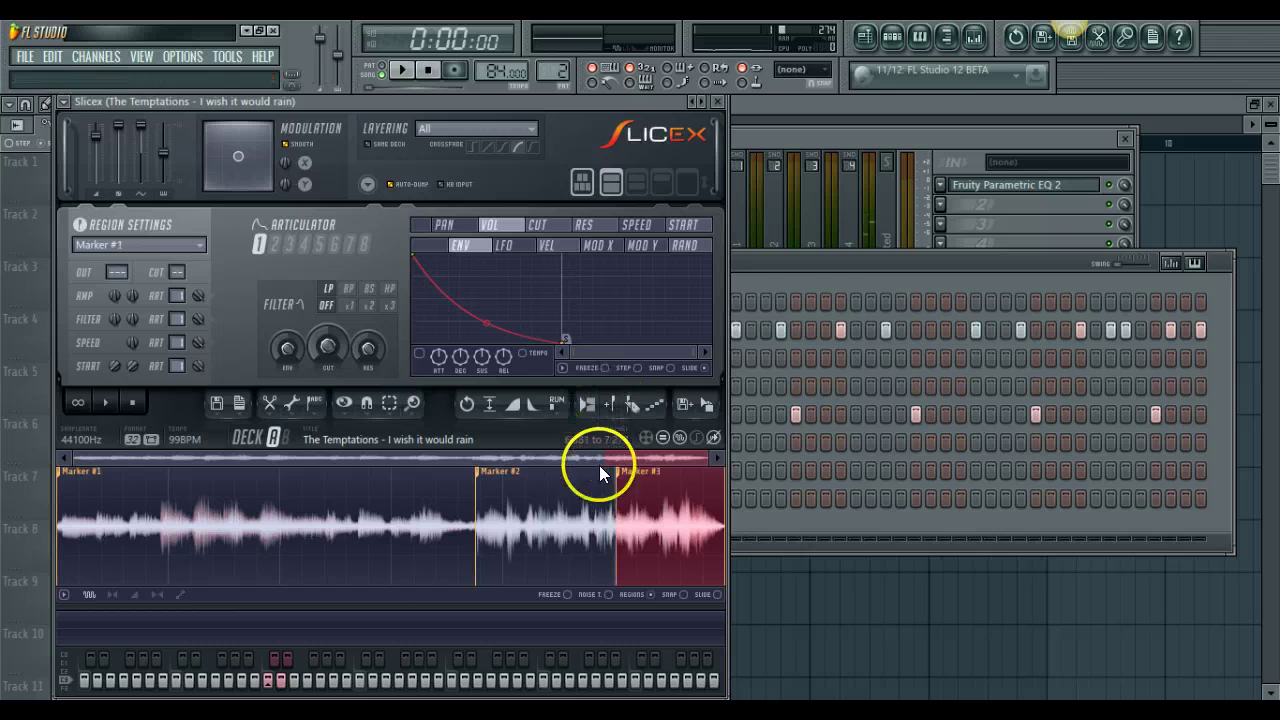
# - Switch to Pattern 1 and open the Temptations sample's four-bar note sequence in the piano roll
pyautogui.click(812, 263)
pyautogui.press('Left')
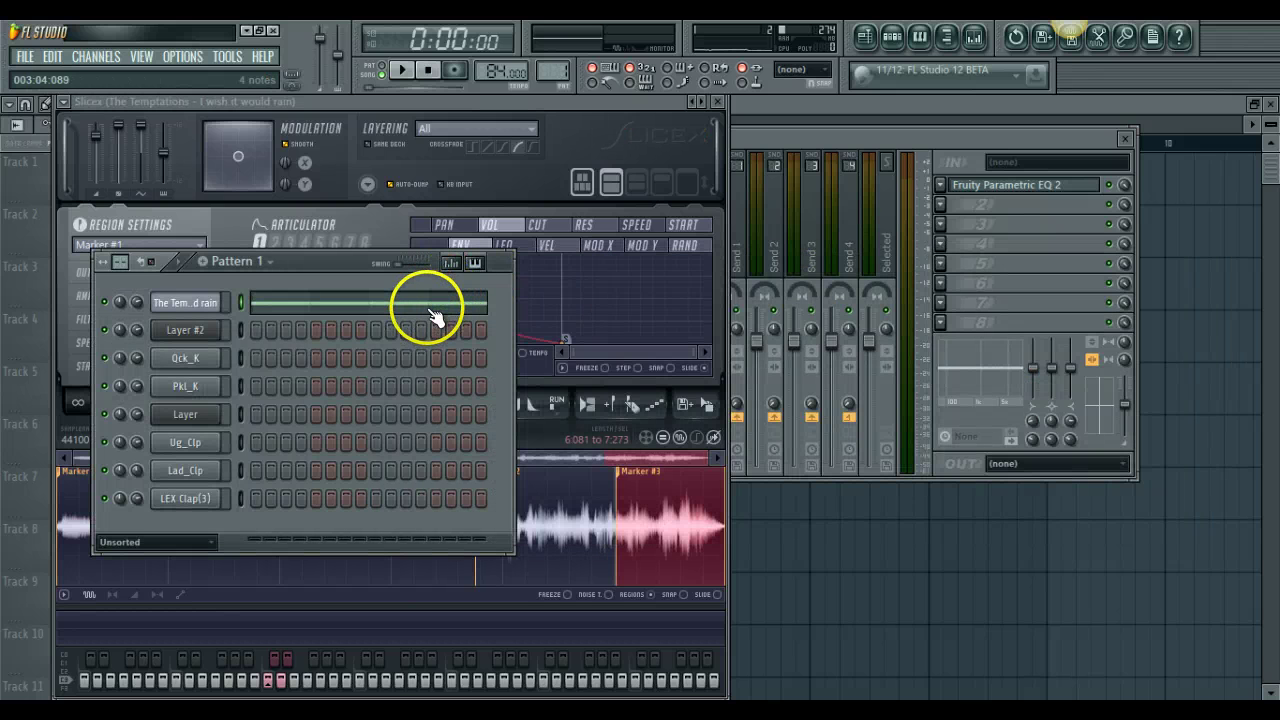
pyautogui.click(395, 304)
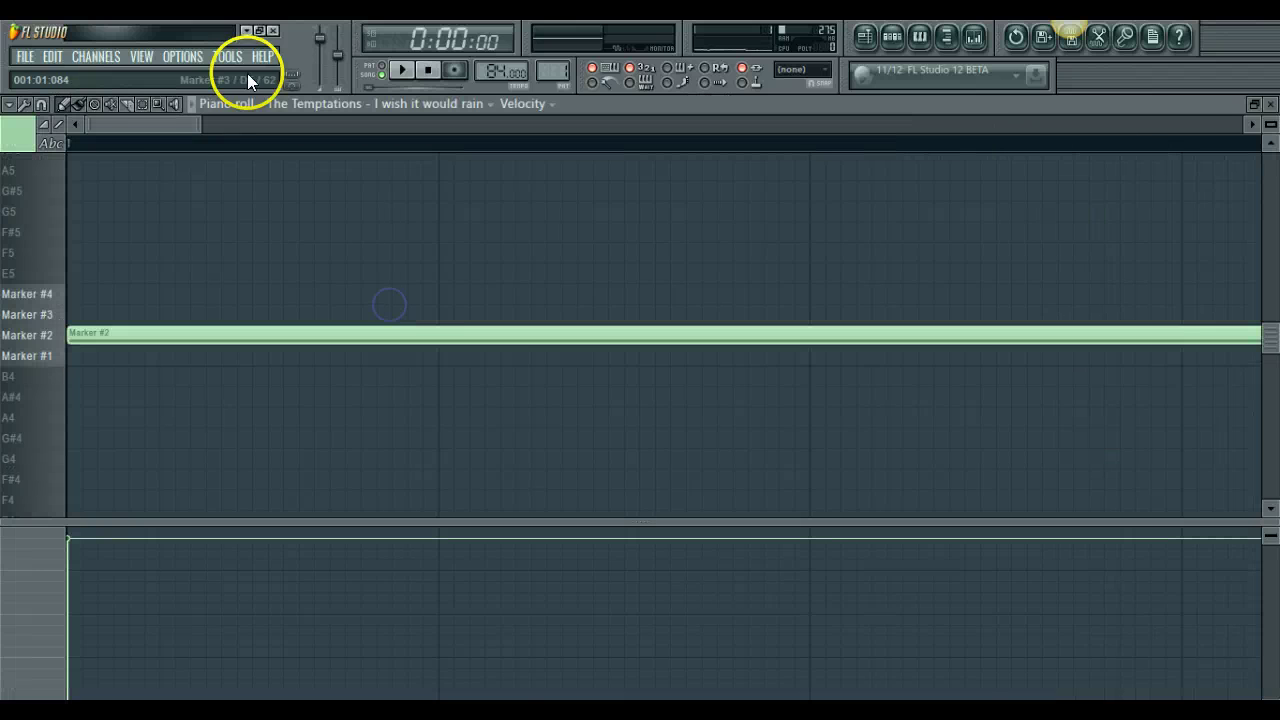
pyautogui.moveTo(291, 123); pyautogui.dragTo(914, 143)
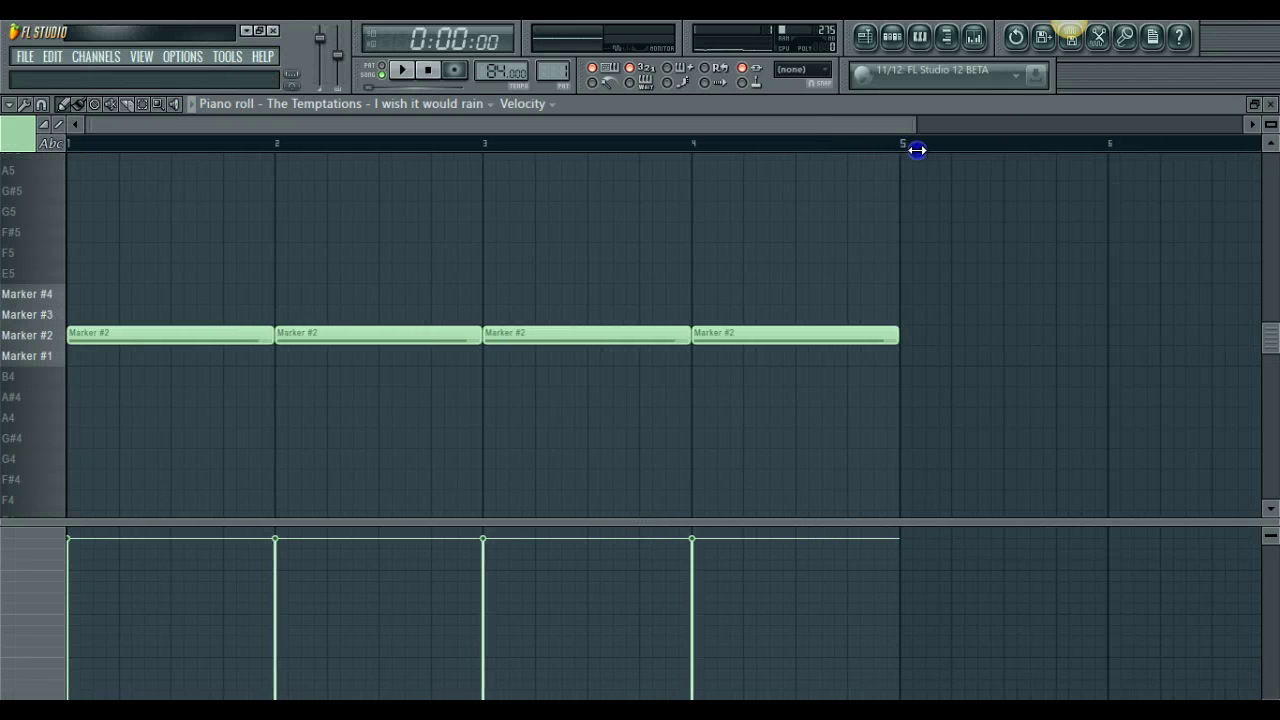
# - Solo Track 1 with Pattern 1 in the playlist and return to the sample's piano roll
pyautogui.click(975, 38)
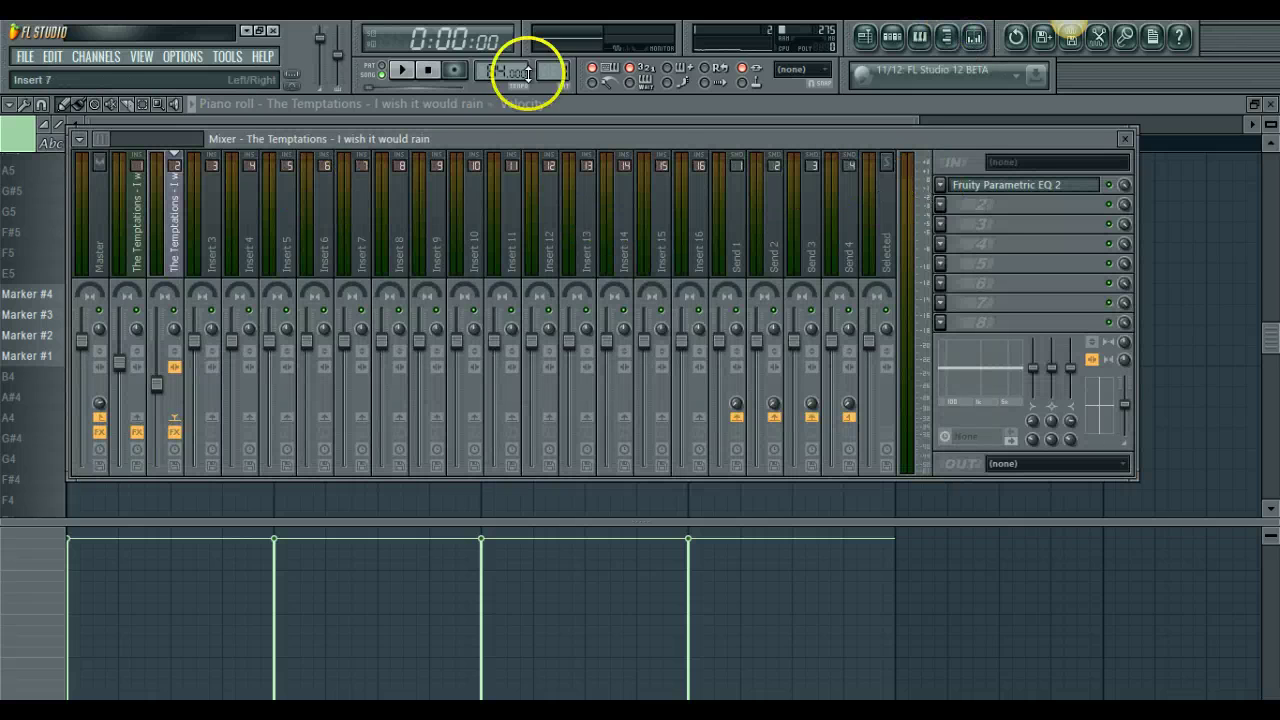
pyautogui.click(862, 40)
pyautogui.click(184, 296)
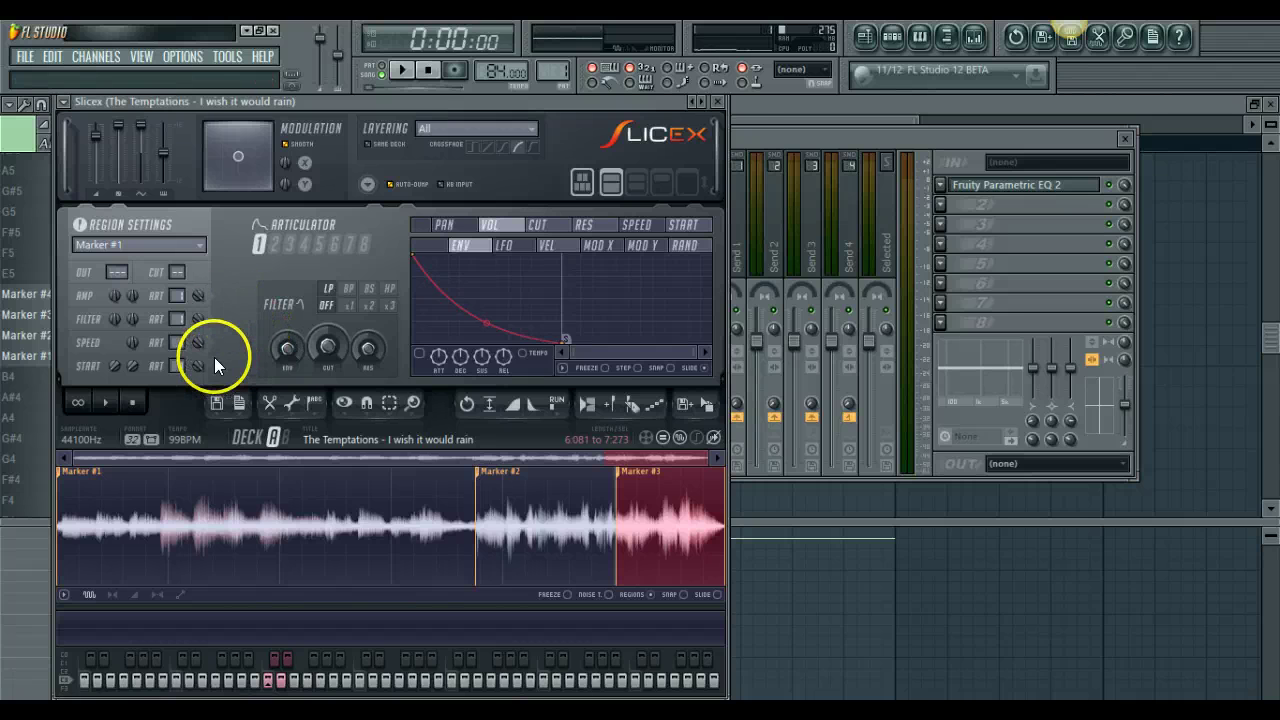
pyautogui.click(864, 38)
pyautogui.keyDown('ctrl'); pyautogui.click(88, 196); pyautogui.keyUp('ctrl')
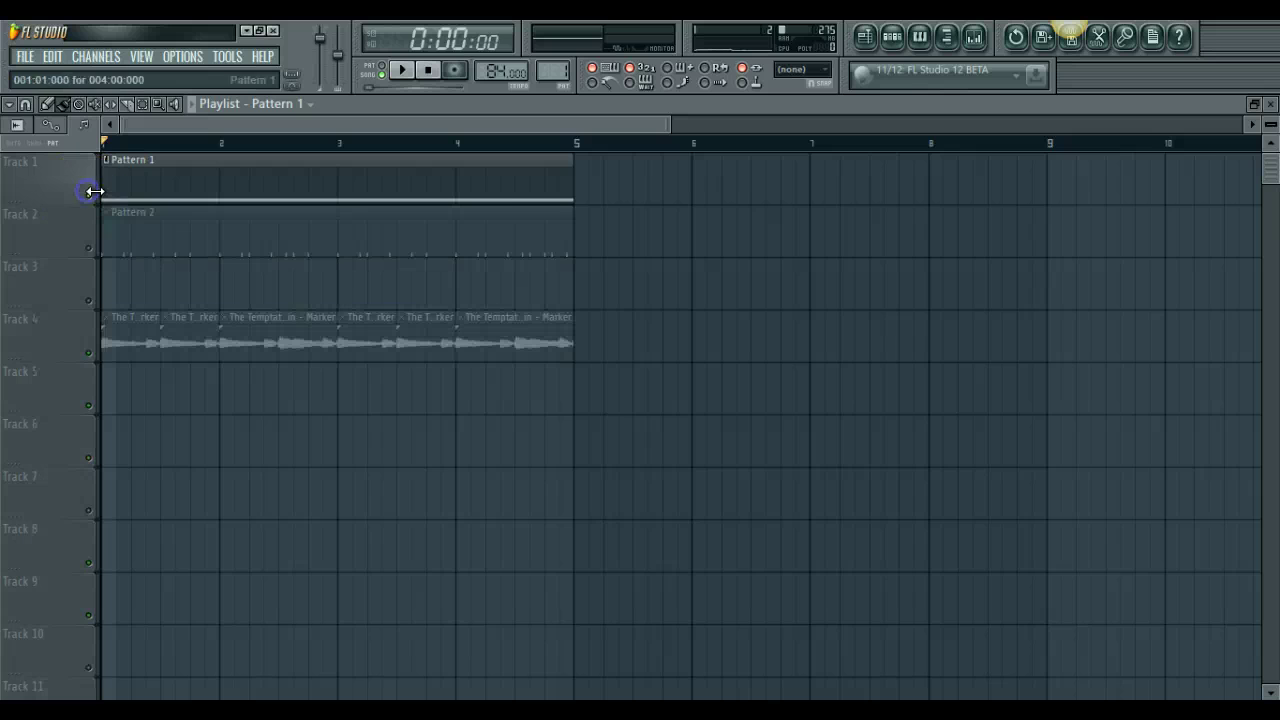
pyautogui.click(918, 36)
# - Add a Marker #3 note at beat 3 of bar 1, shorten it to 1:92 and check it in playback
pyautogui.press('space')
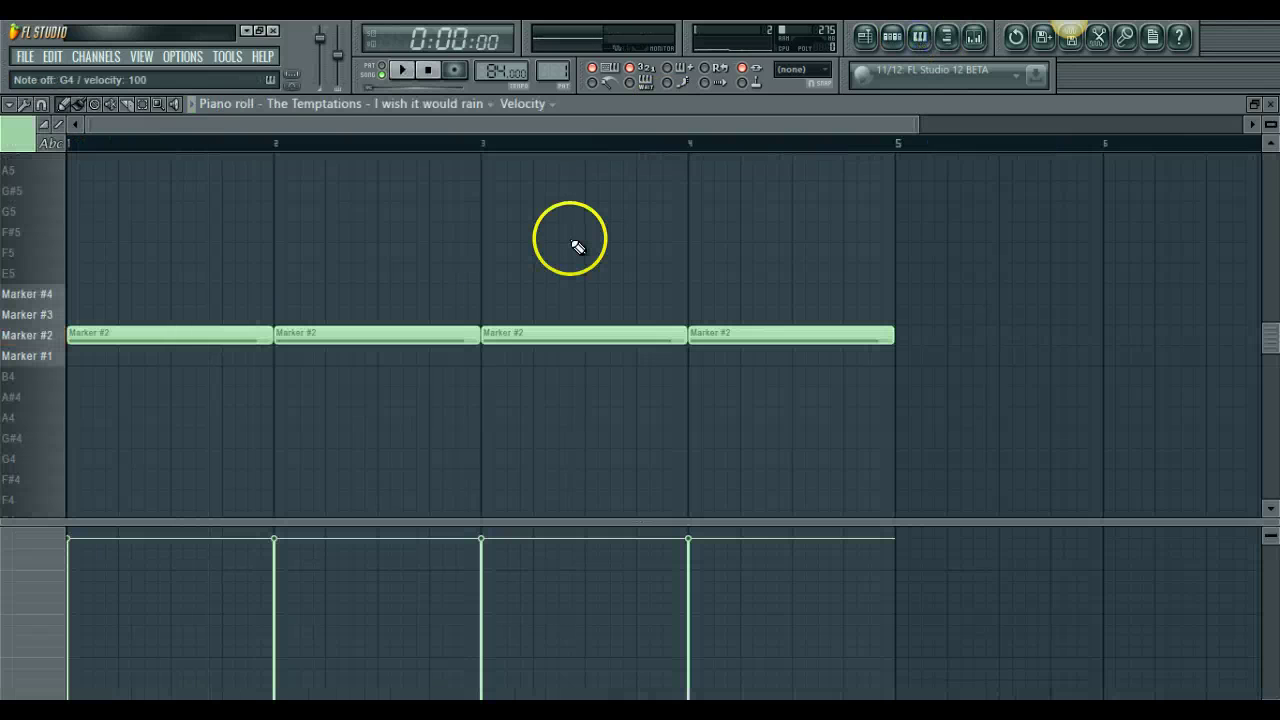
pyautogui.click(168, 318)
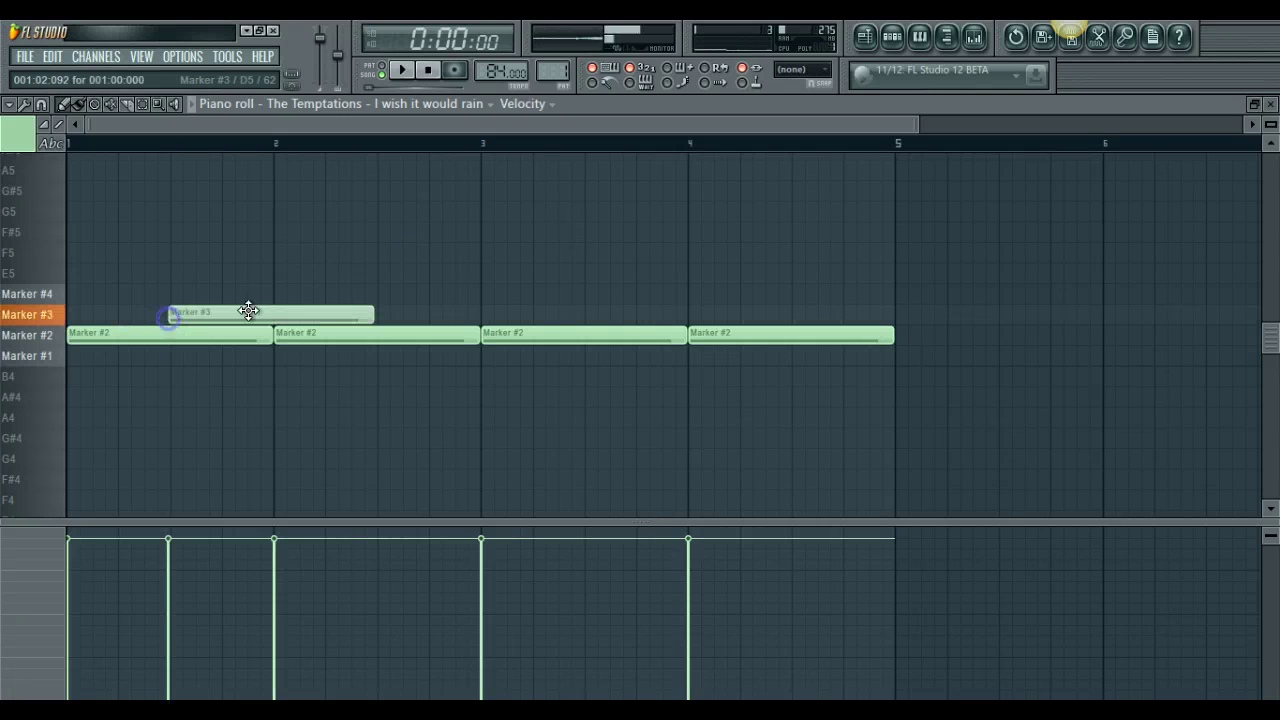
pyautogui.press('space')
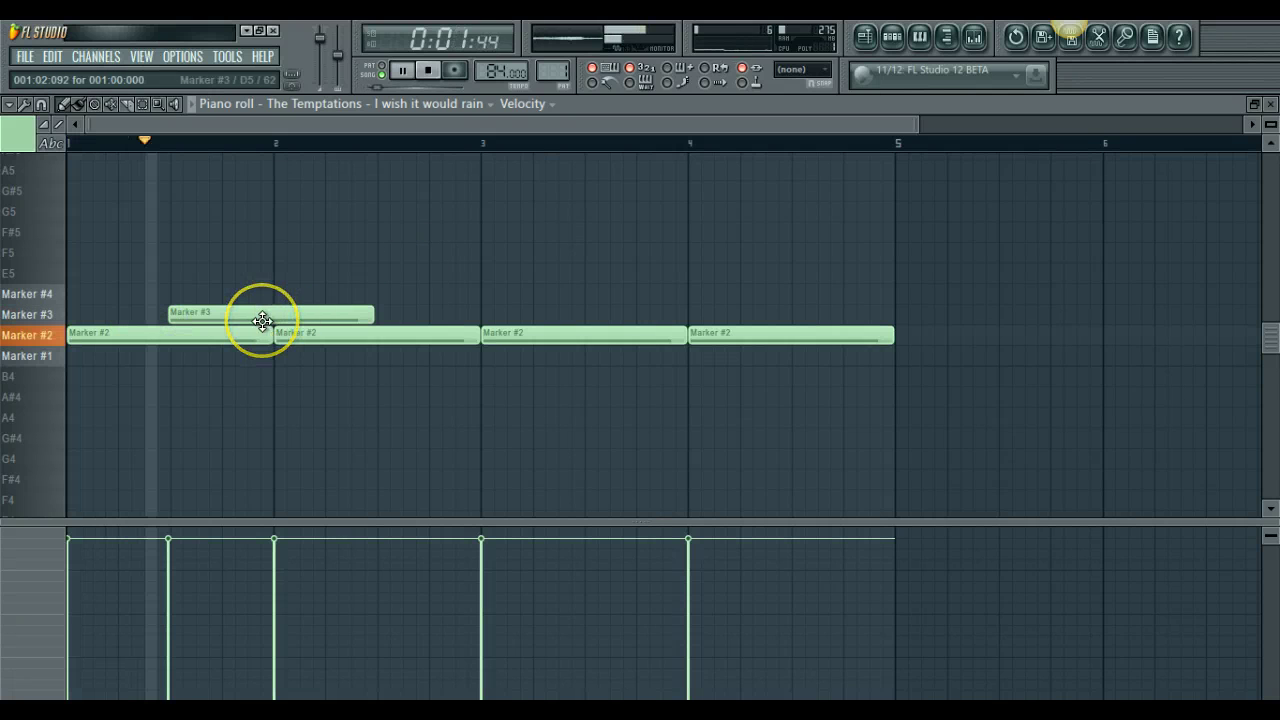
pyautogui.moveTo(262, 320); pyautogui.dragTo(266, 320)
pyautogui.press('space')
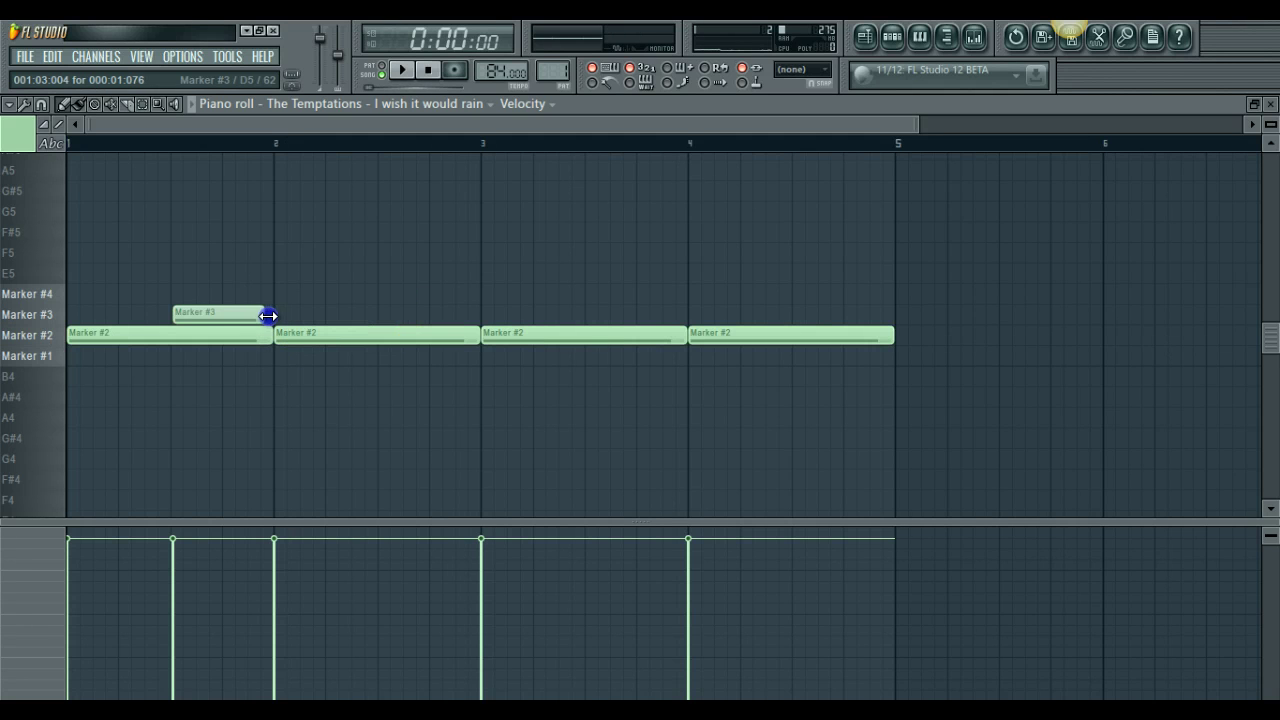
pyautogui.moveTo(255, 314); pyautogui.dragTo(252, 314)
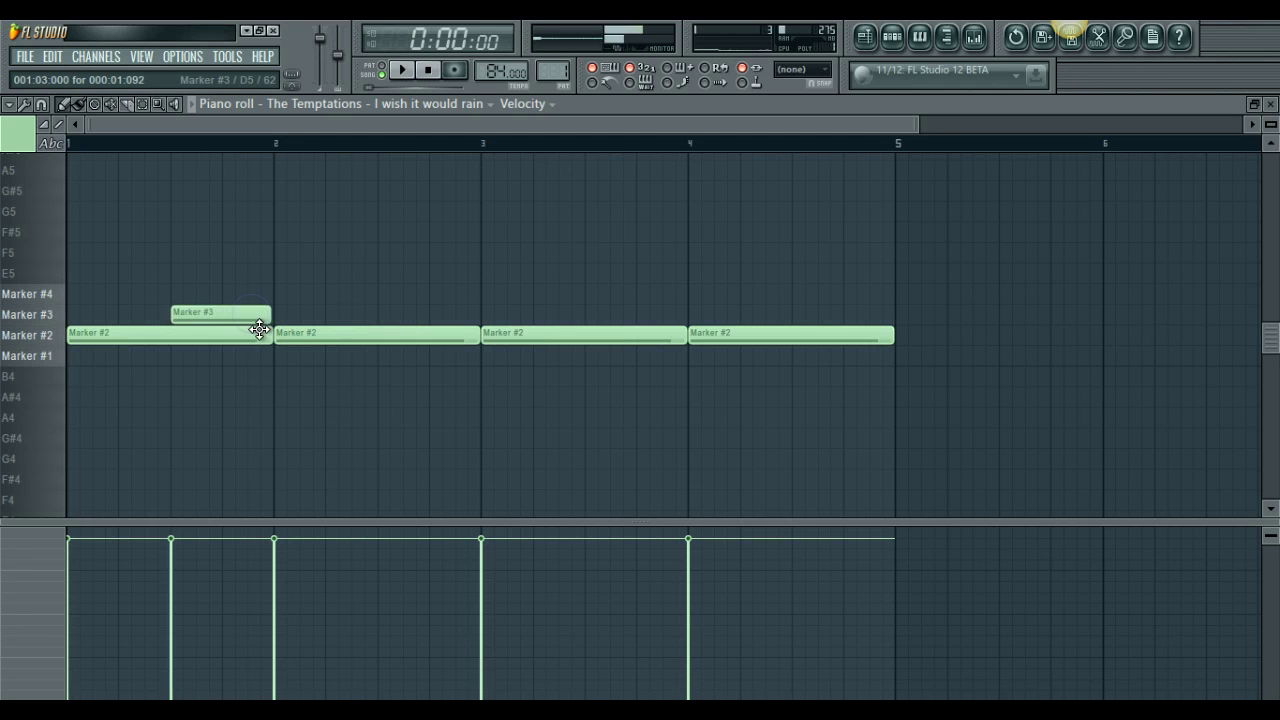
pyautogui.click(278, 335)
pyautogui.press('space')
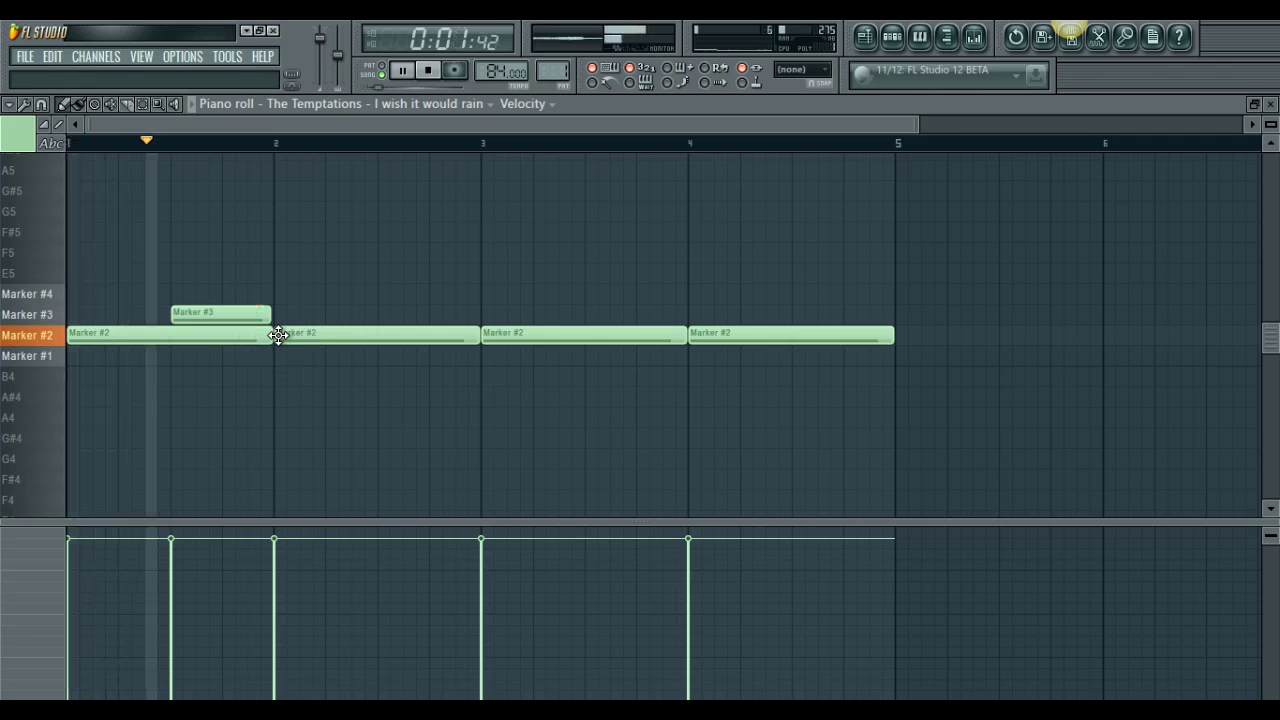
pyautogui.press('space')
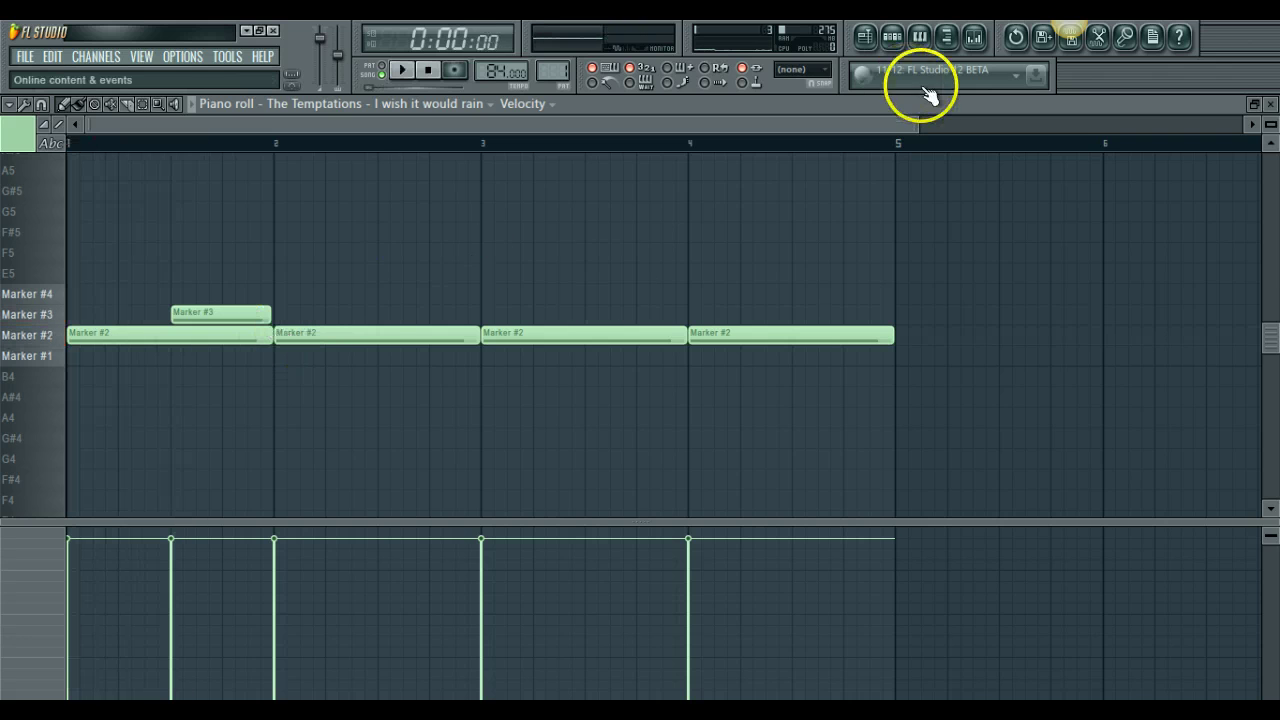
# - Nudge the Marker #3 note to 1:03:004 and shorten the first Marker #2 note to two beats
pyautogui.moveTo(421, 120); pyautogui.dragTo(419, 121)
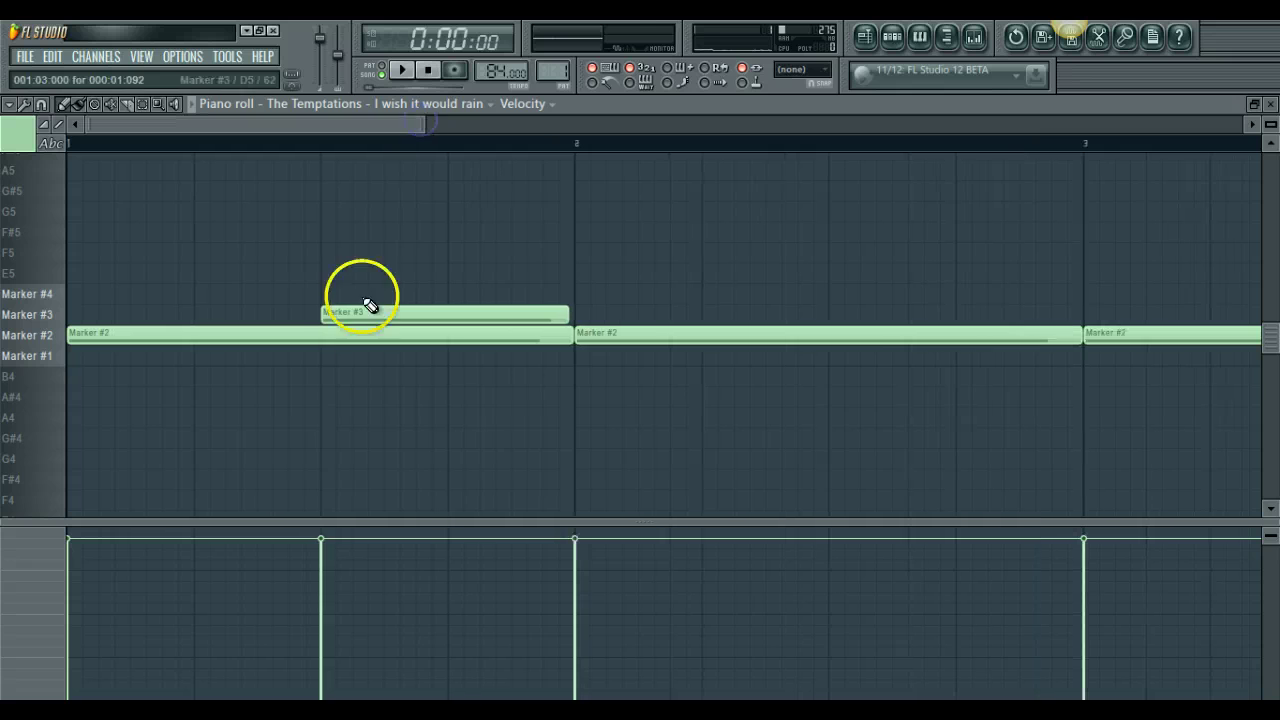
pyautogui.moveTo(351, 315); pyautogui.dragTo(357, 315)
pyautogui.press('space')
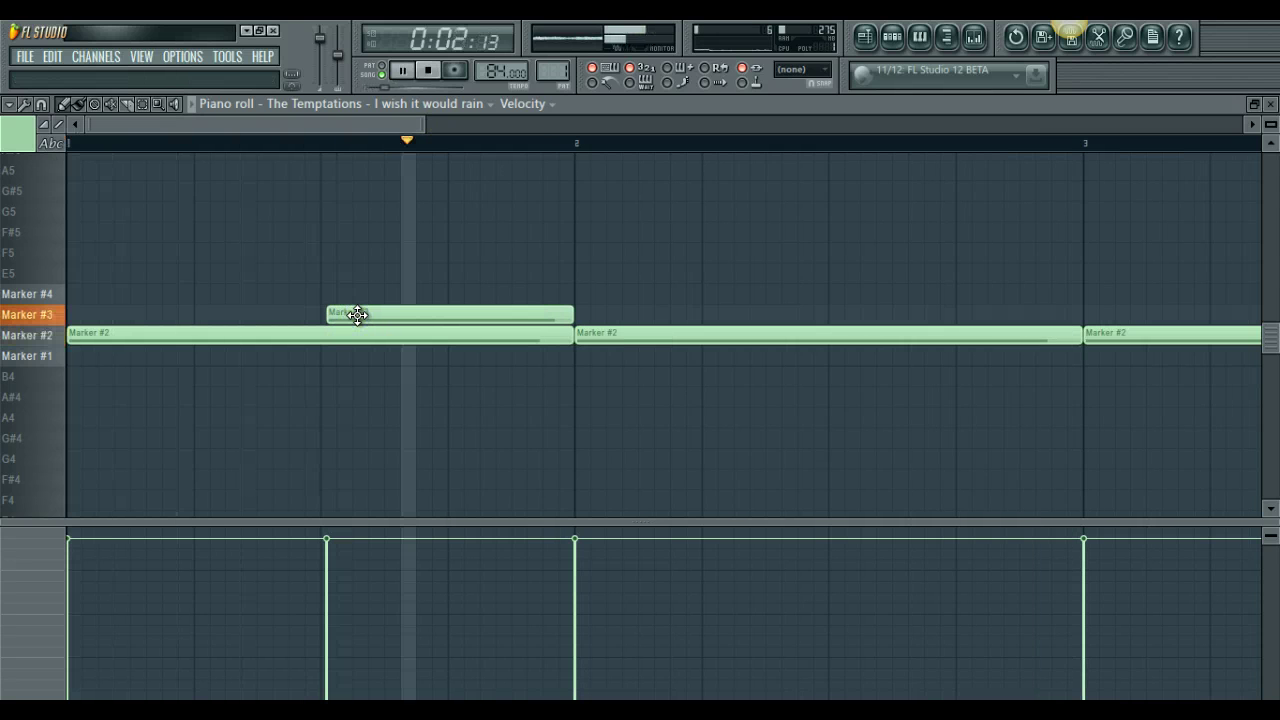
pyautogui.moveTo(403, 332); pyautogui.dragTo(320, 334)
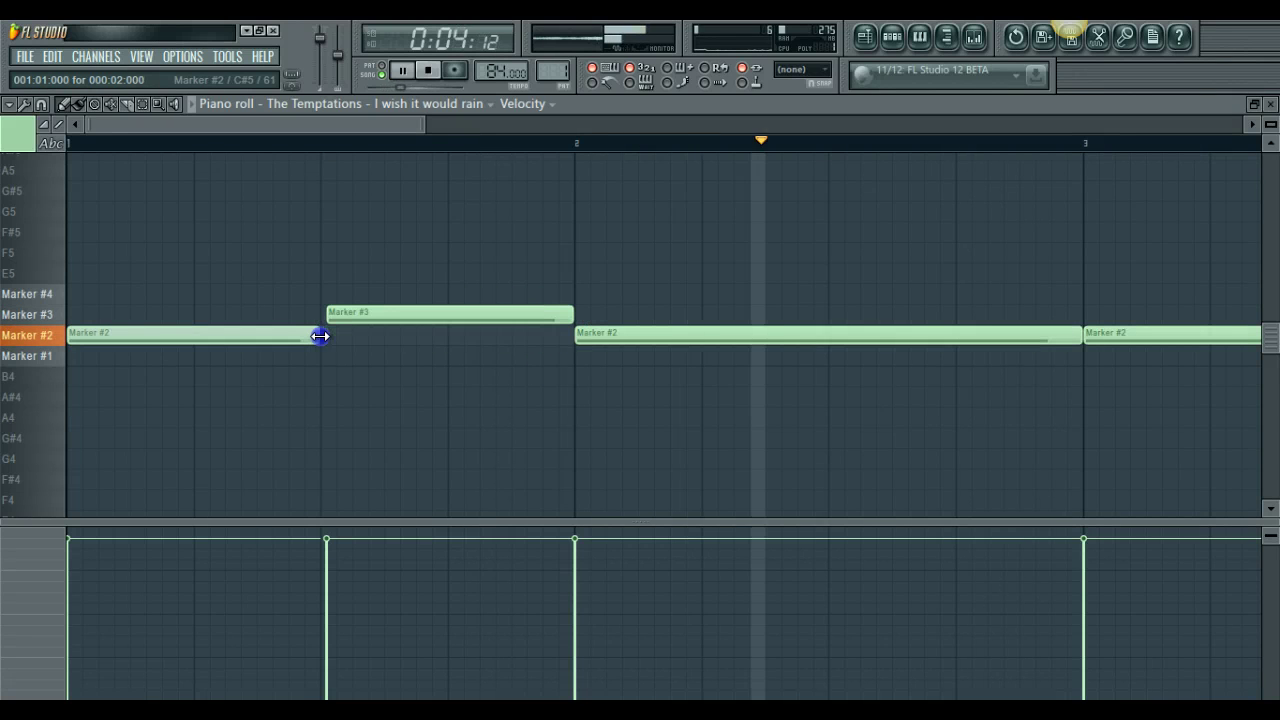
# - Try earlier start positions for the Marker #3 note, down to 1:02:084, while listening to playback
pyautogui.click(406, 314)
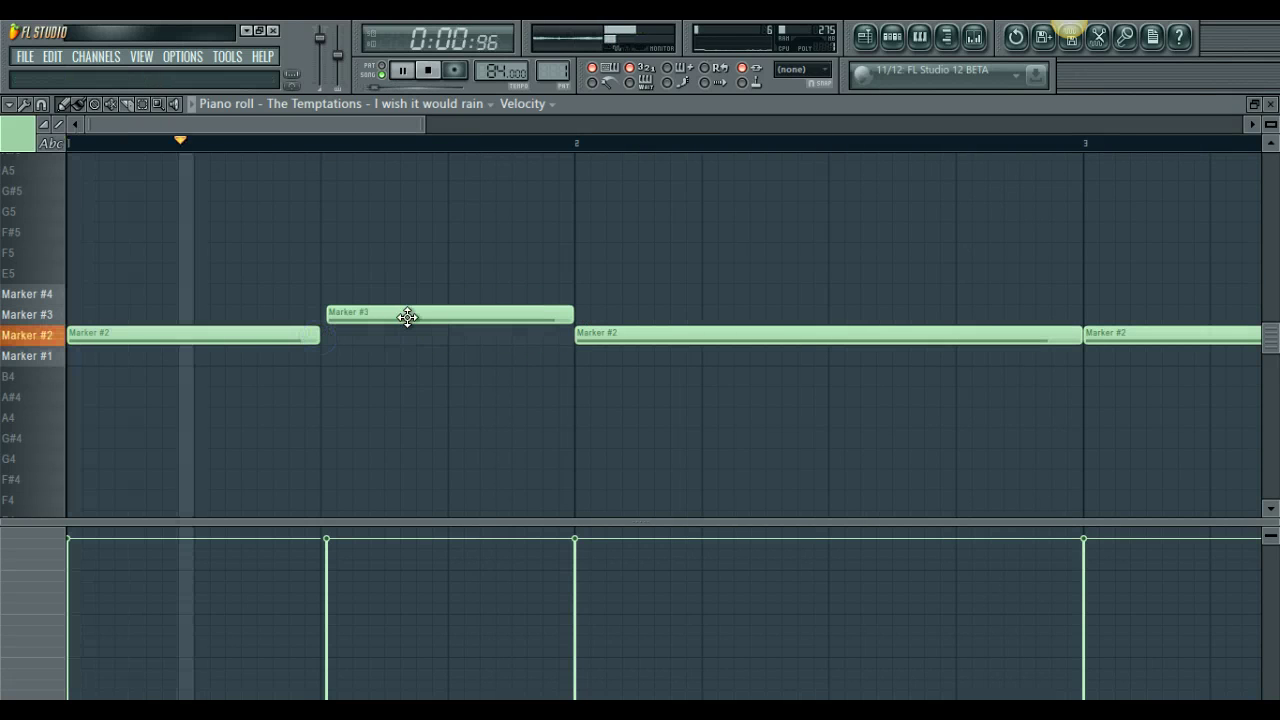
pyautogui.press('space')
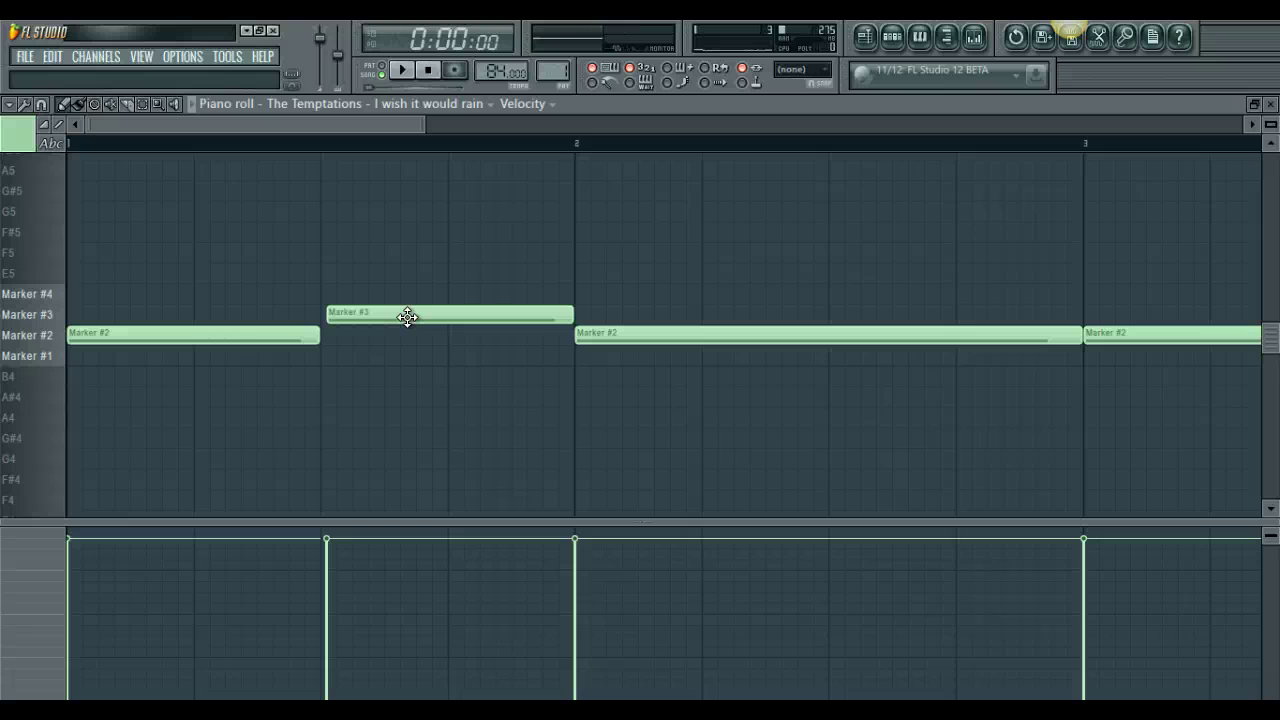
pyautogui.press('space')
pyautogui.click(386, 314)
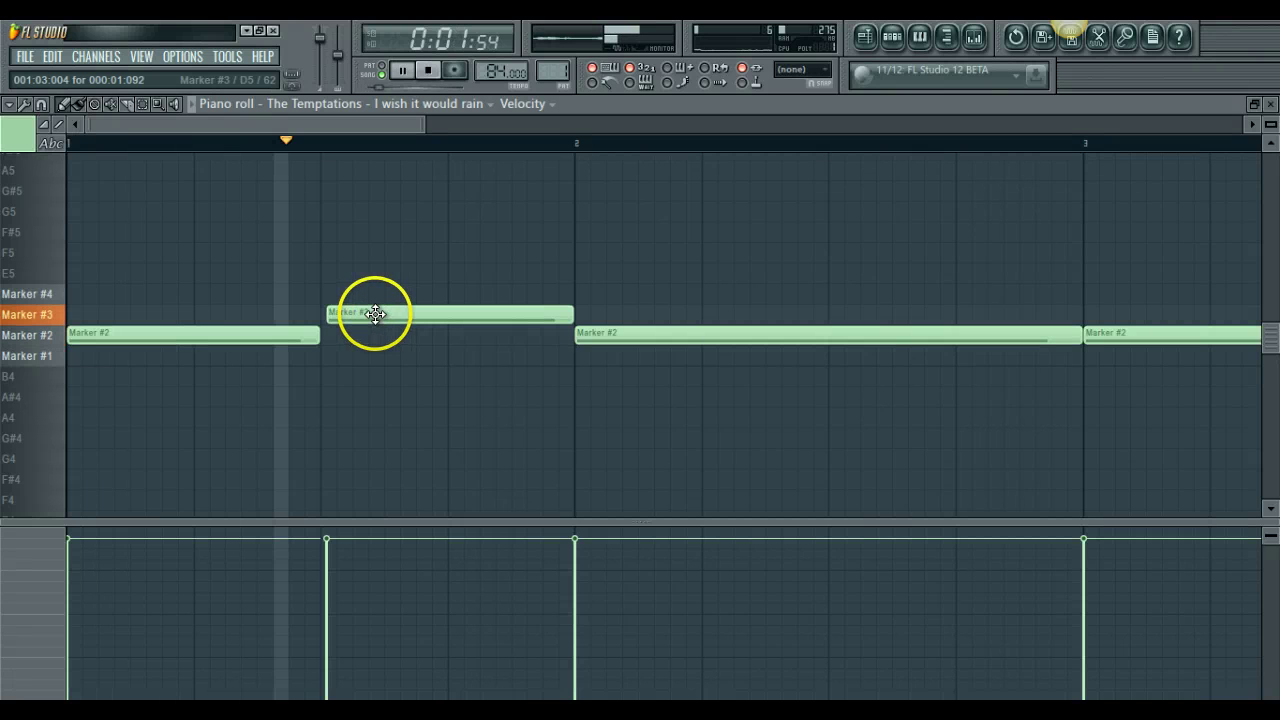
pyautogui.moveTo(375, 314); pyautogui.dragTo(366, 314)
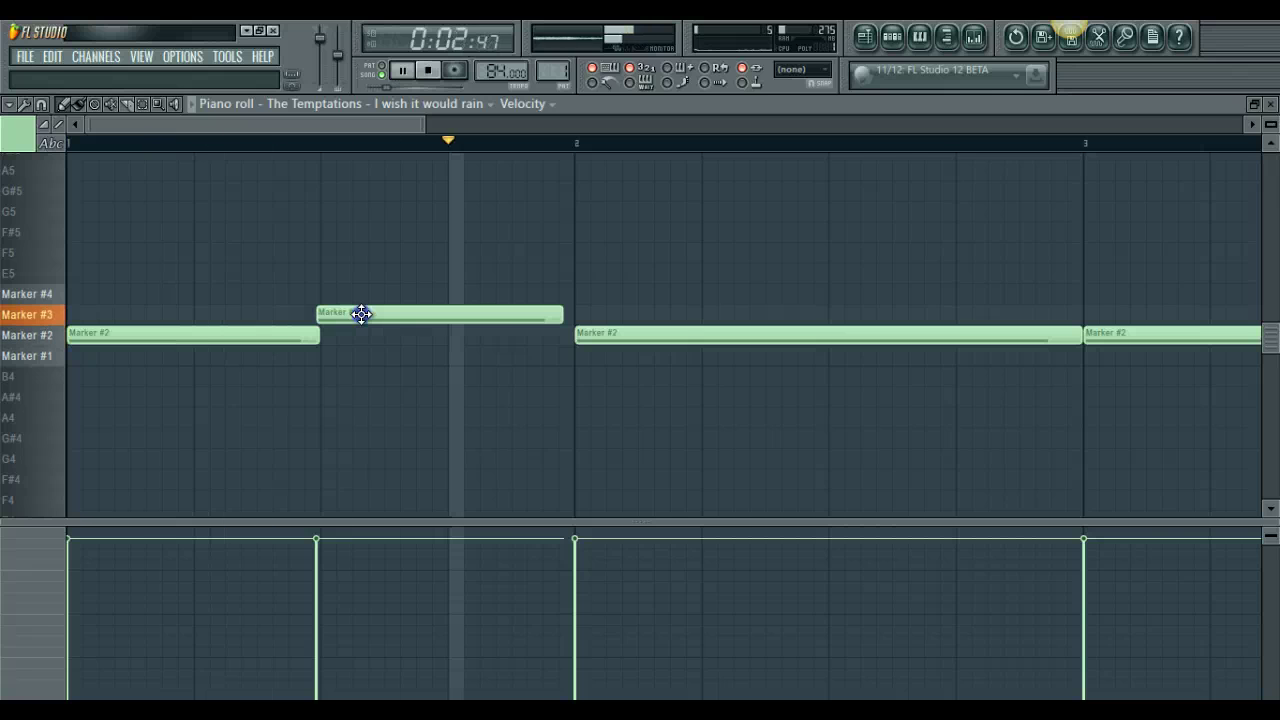
pyautogui.moveTo(361, 313); pyautogui.dragTo(372, 313)
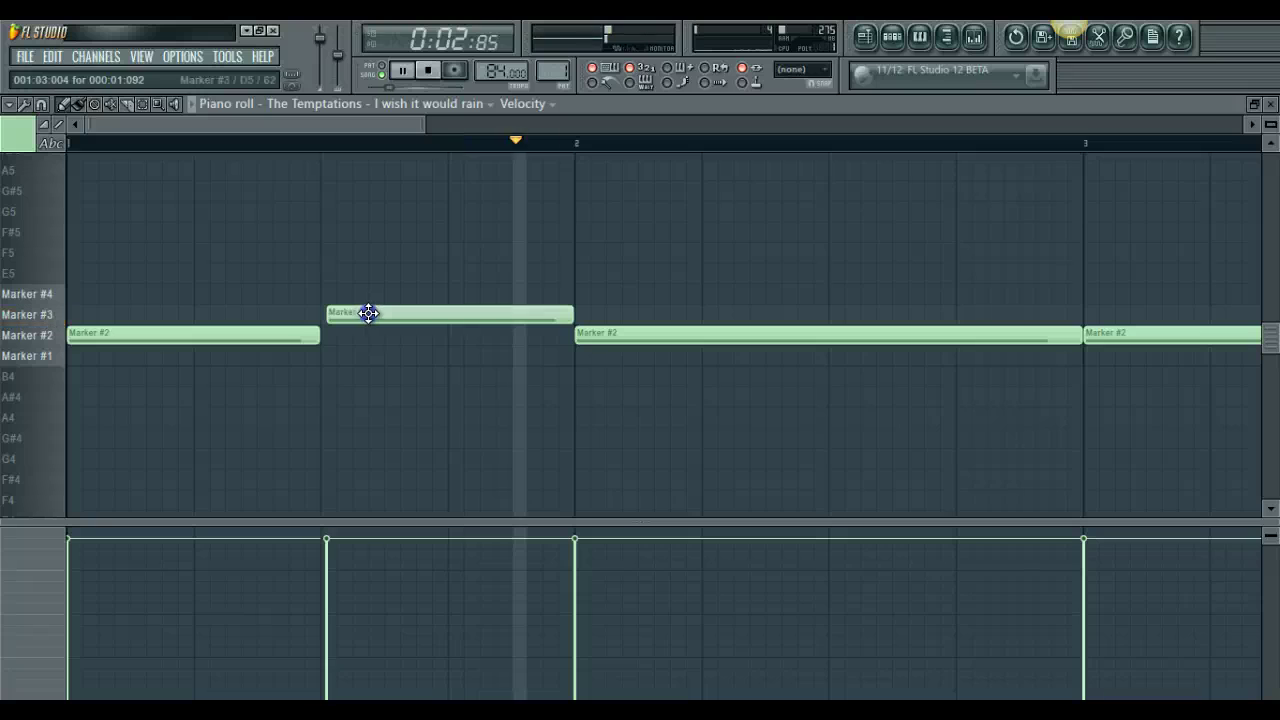
pyautogui.moveTo(369, 313); pyautogui.dragTo(351, 311)
pyautogui.press('space')
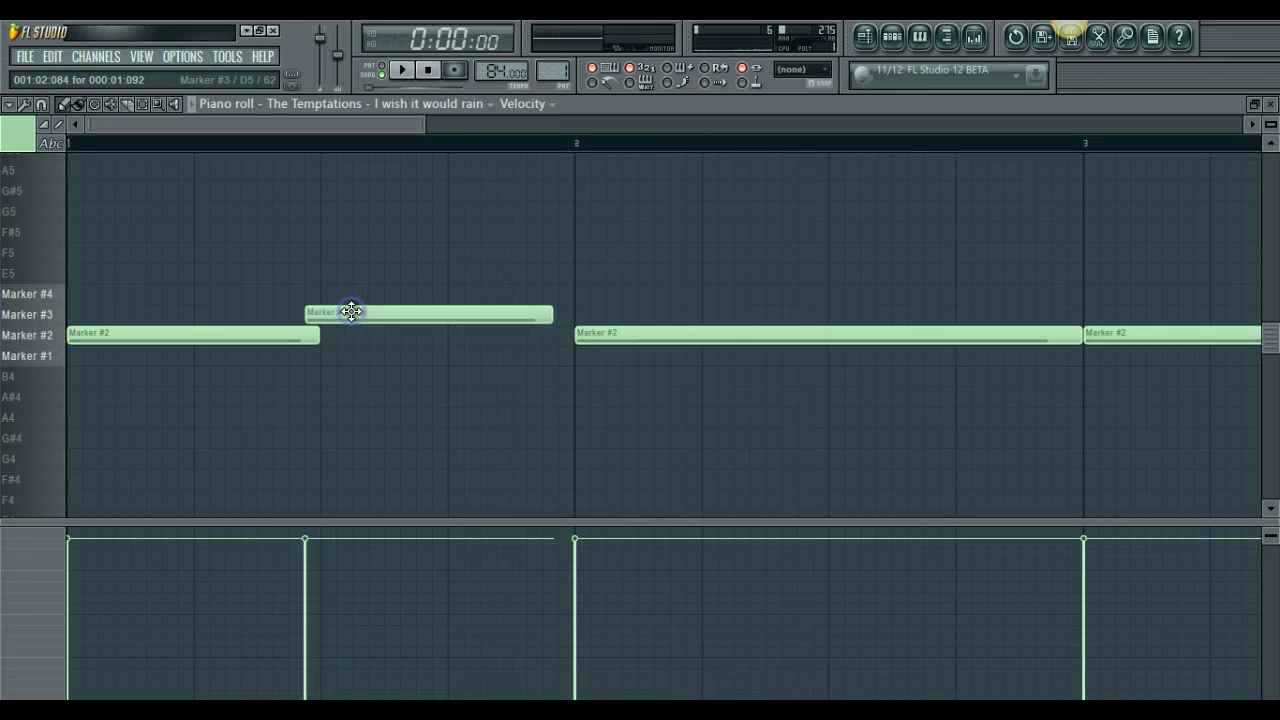
pyautogui.press('space')
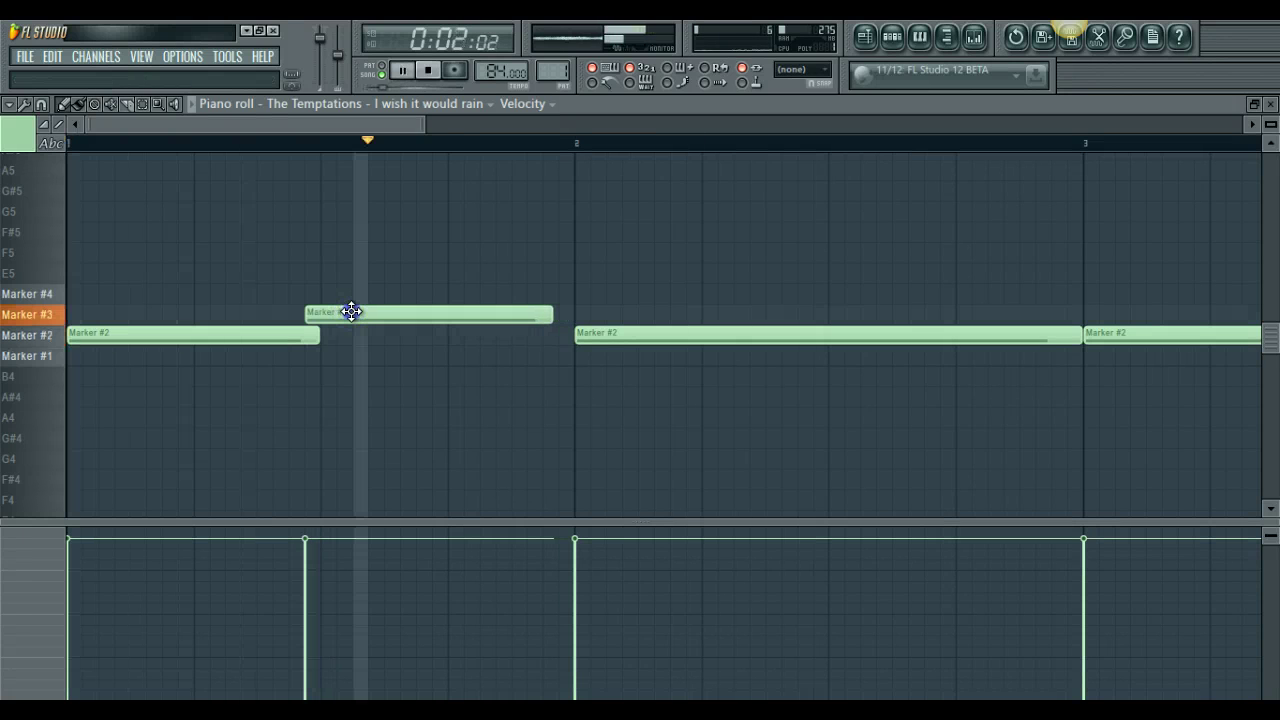
# - Move the Marker #3 note to start at 1:03:000 and lengthen it to two beats, checking it in playback
pyautogui.moveTo(351, 311); pyautogui.dragTo(366, 312)
pyautogui.press('space')
pyautogui.press('space')
pyautogui.press('space')
pyautogui.press('space')
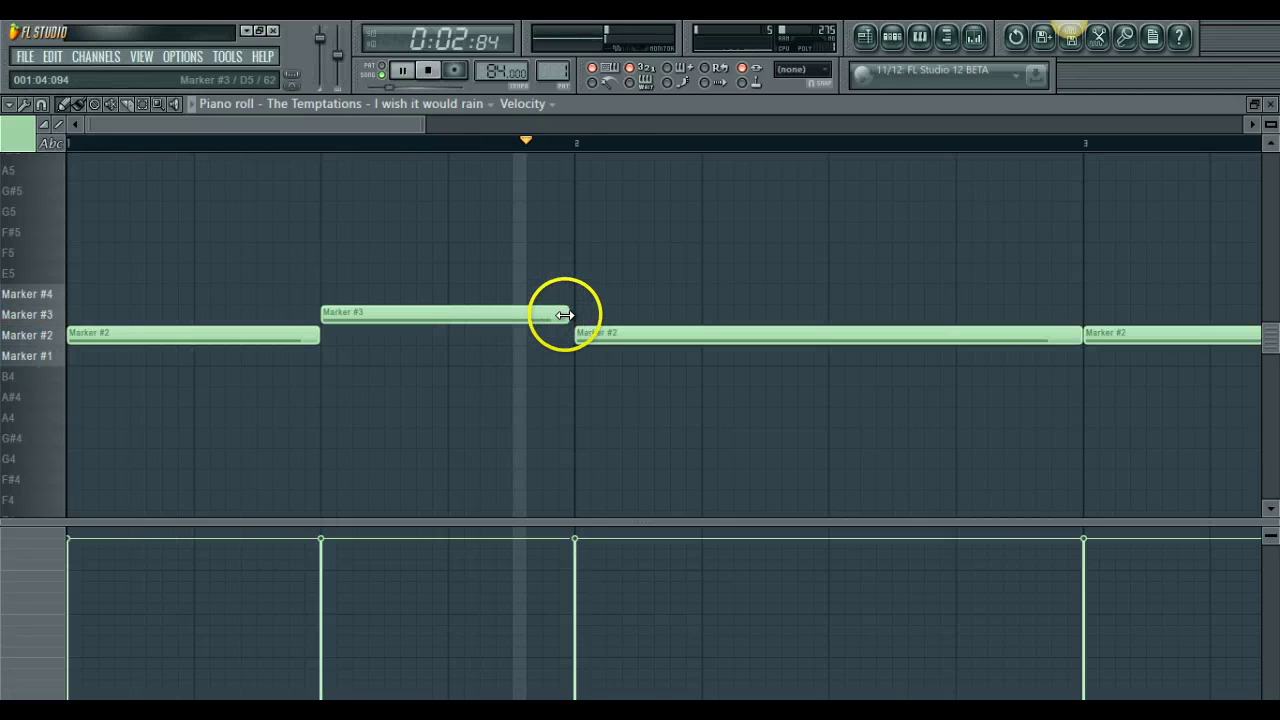
pyautogui.moveTo(565, 315); pyautogui.dragTo(571, 314)
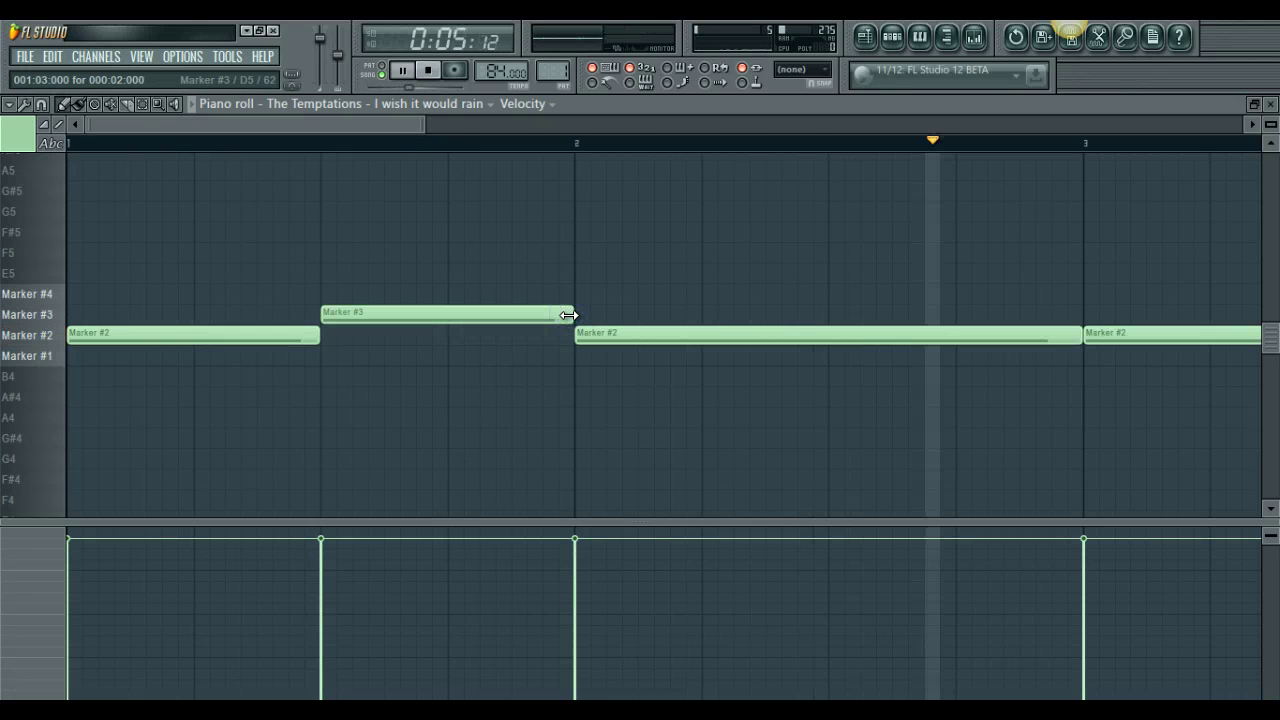
pyautogui.press('space')
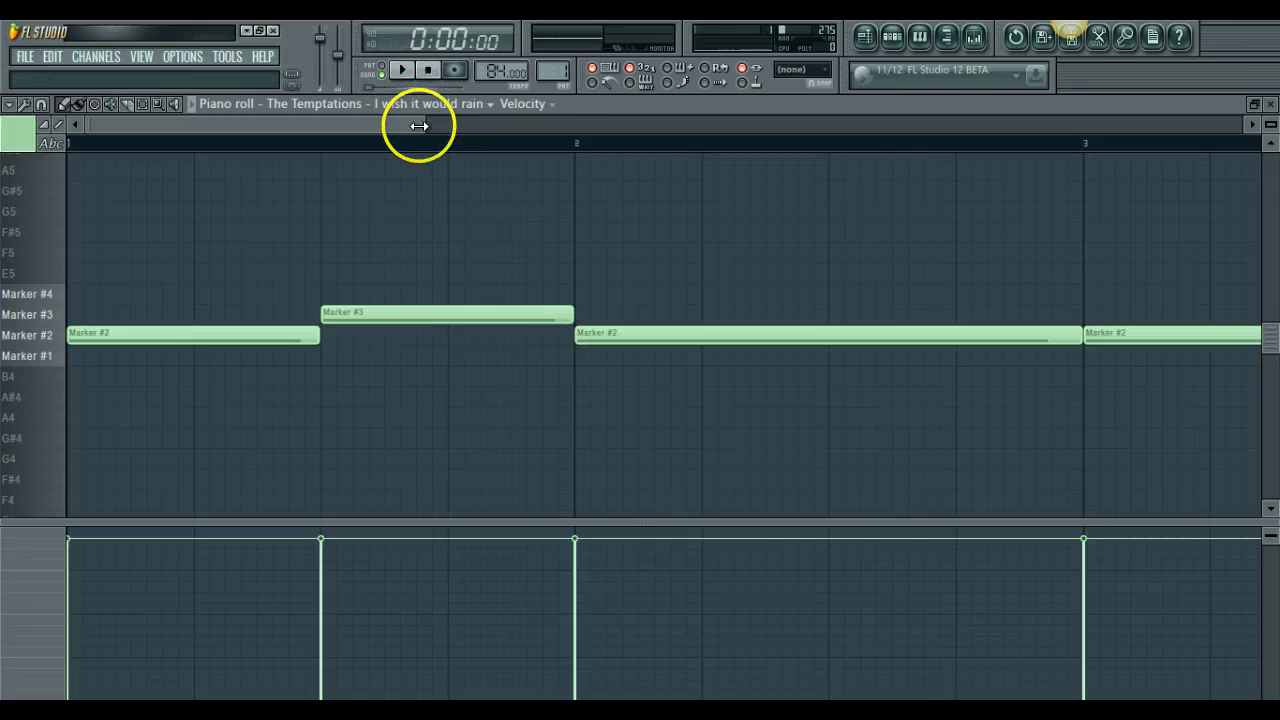
pyautogui.moveTo(419, 126); pyautogui.dragTo(872, 183)
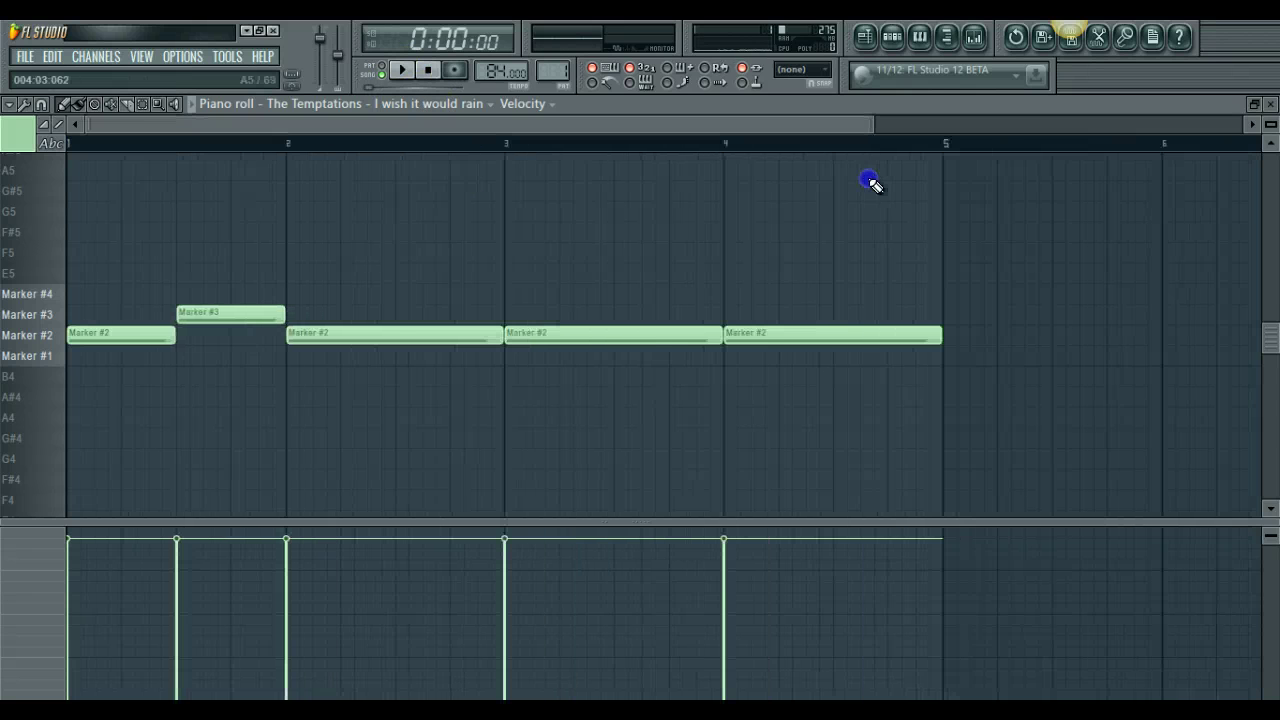
# - Set the piano roll snap to Line and delete the Marker #2 notes in bars 2, 3 and 4
pyautogui.click(41, 104)
pyautogui.click(67, 148)
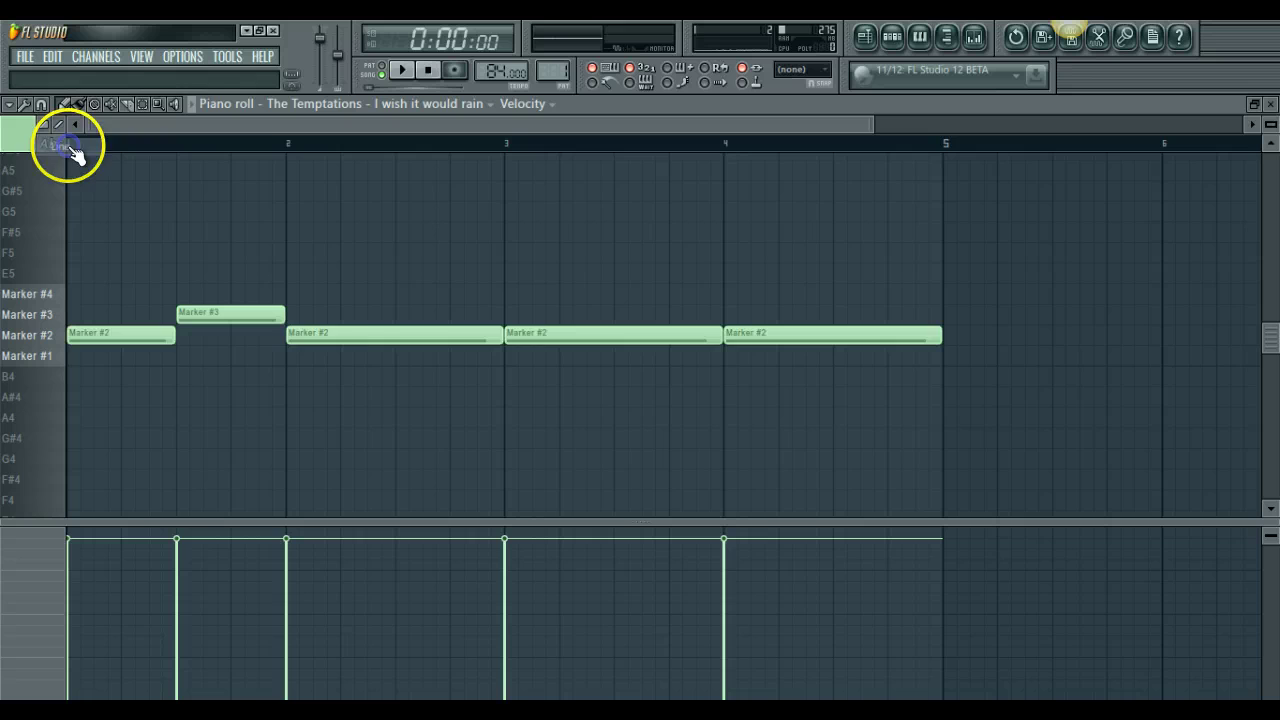
pyautogui.rightClick(357, 337)
pyautogui.rightClick(526, 343)
pyautogui.rightClick(760, 343)
# - Duplicate bar 1's Marker #2 and Marker #3 notes into bars 2 to 4
pyautogui.hotkey('ctrl', 'a')
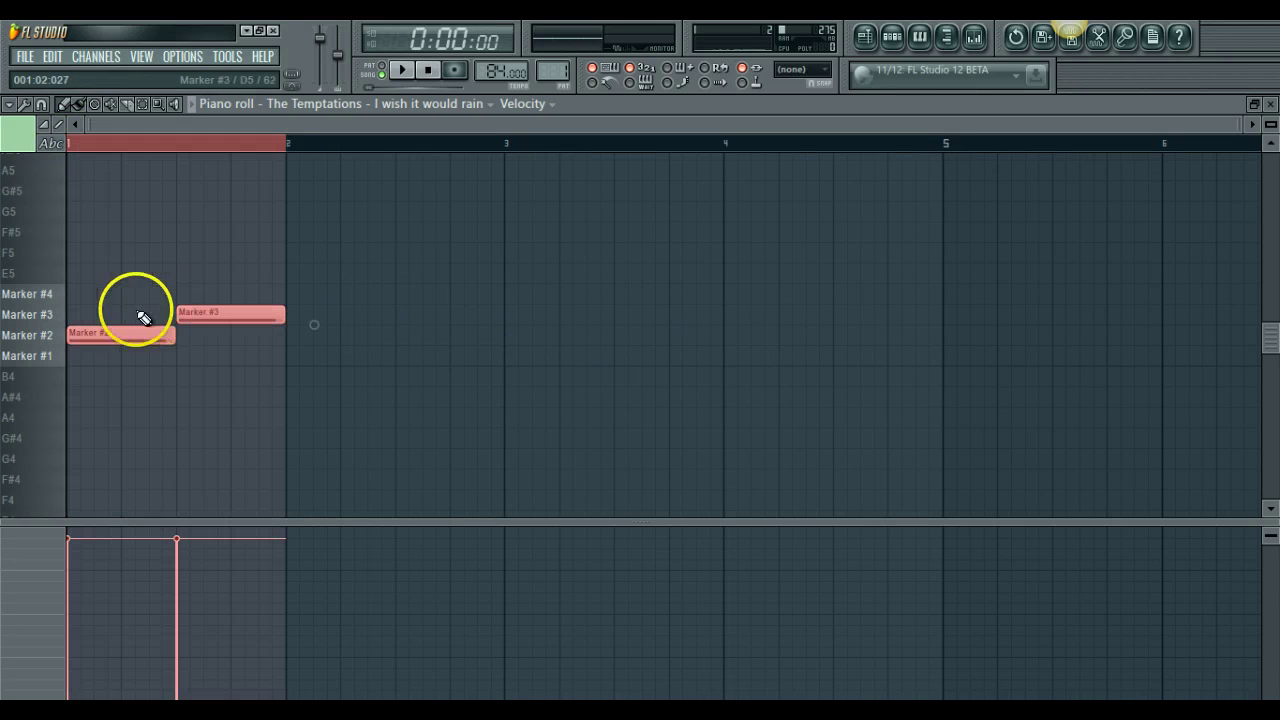
pyautogui.moveTo(126, 334); pyautogui.dragTo(345, 334)
pyautogui.hotkey('ctrl', 'a')
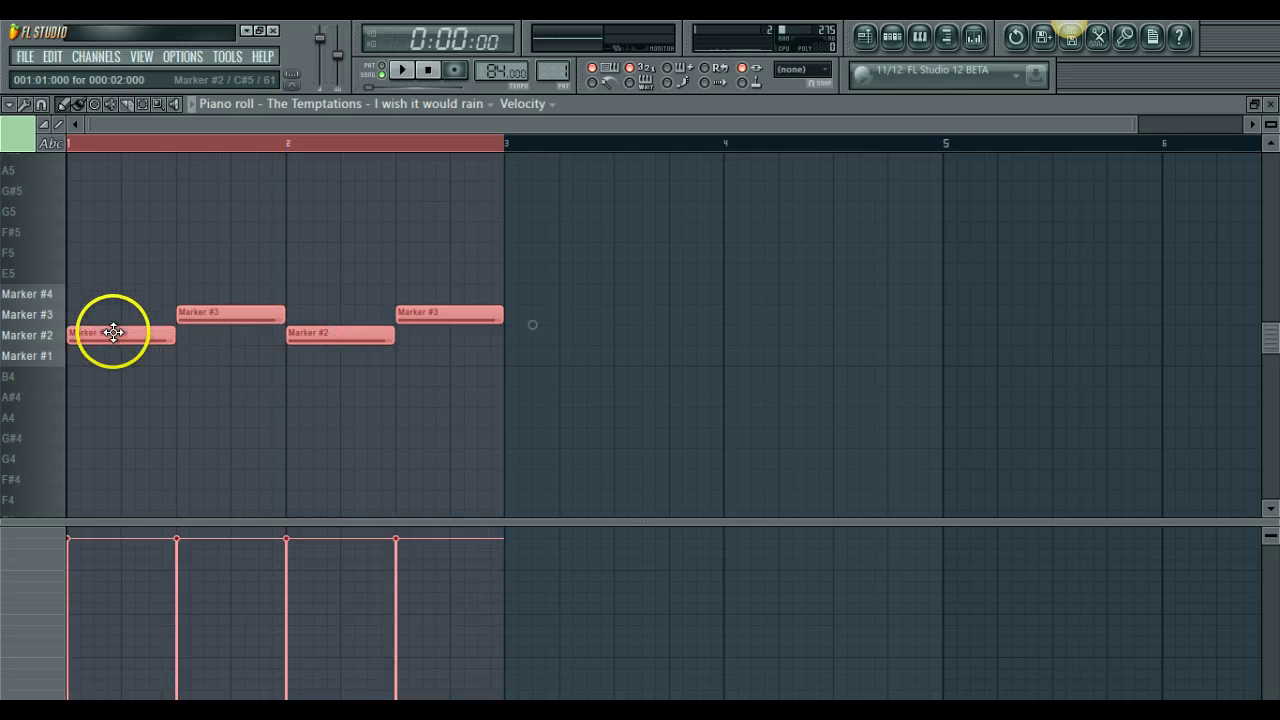
pyautogui.moveTo(113, 332)
pyautogui.mouseDown()
pyautogui.moveTo(631, 315)
pyautogui.moveTo(546, 329)
pyautogui.mouseUp()
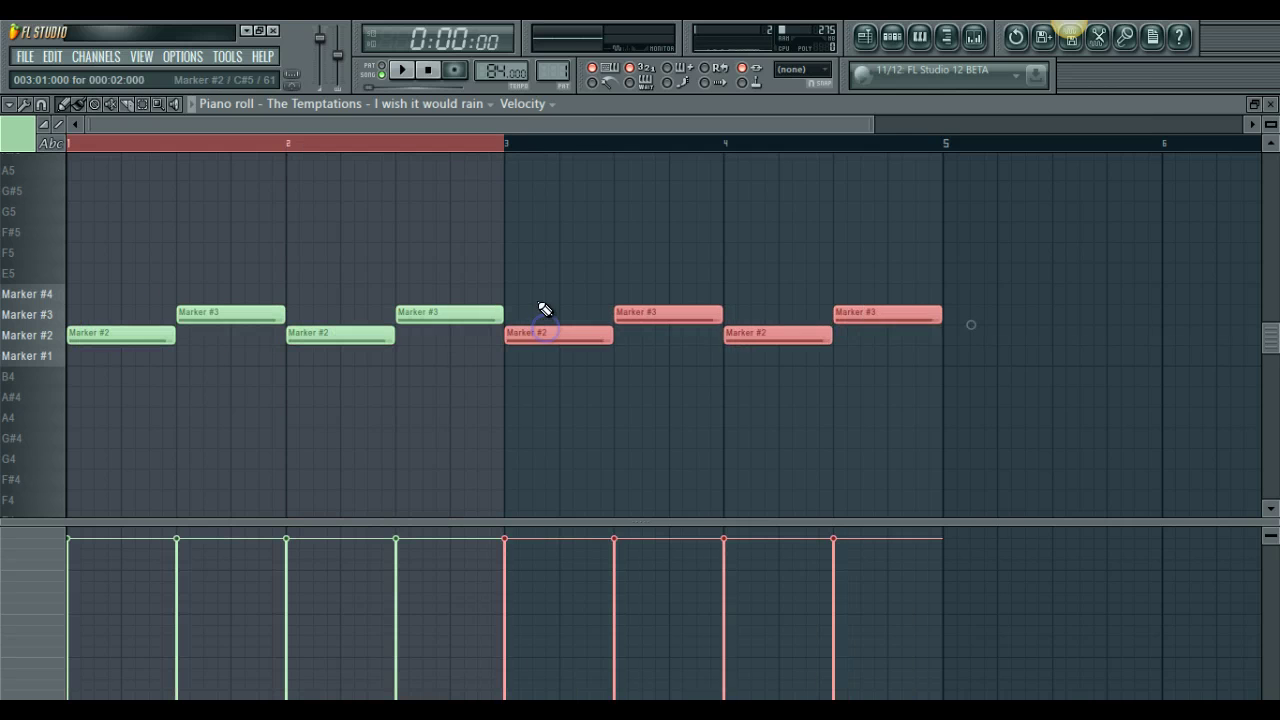
# - Split the last Marker #3 note in bar 4 into two one-beat notes and listen to the full pattern
pyautogui.moveTo(529, 129); pyautogui.dragTo(645, 131)
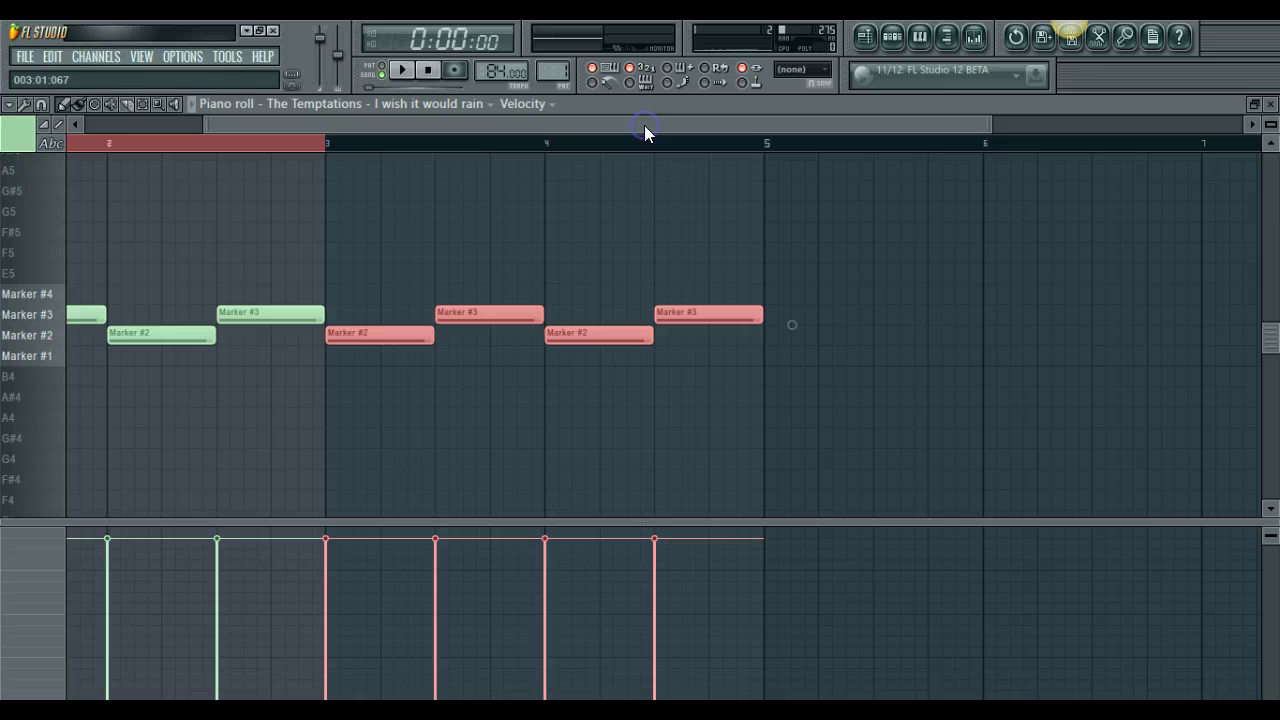
pyautogui.rightClick(746, 338)
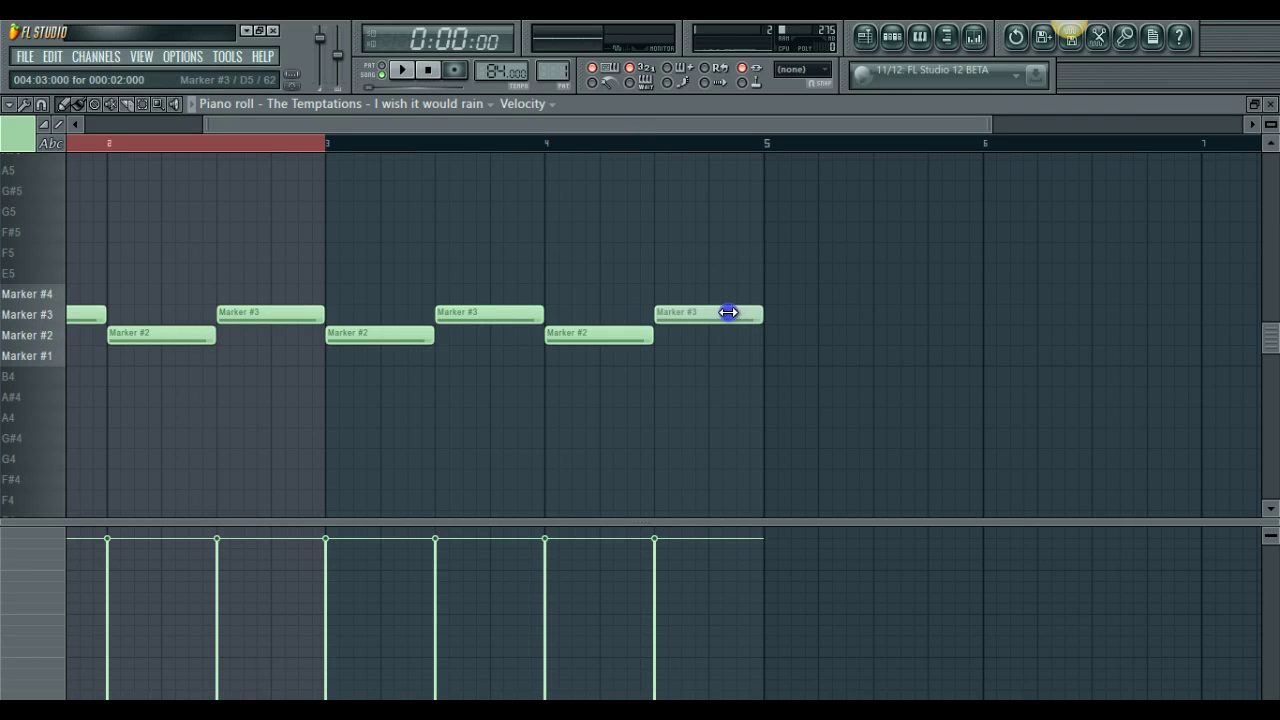
pyautogui.click(718, 320)
pyautogui.press('space')
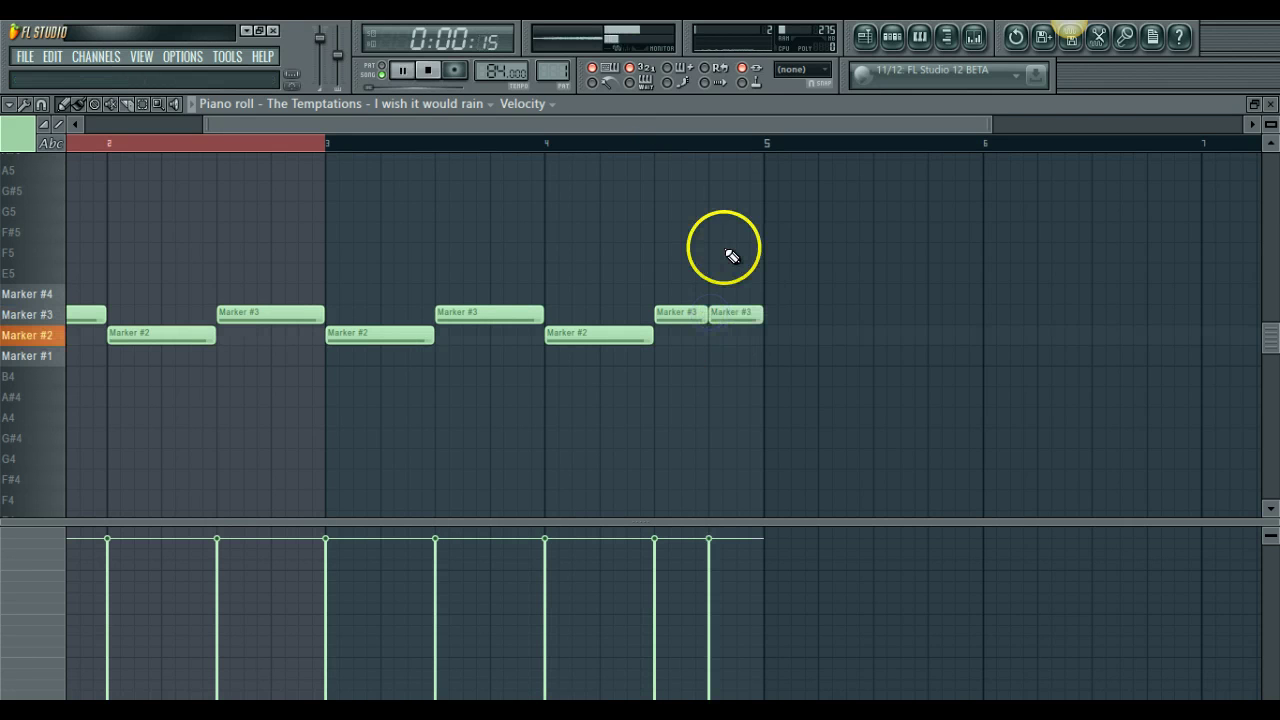
pyautogui.doubleClick(298, 145)
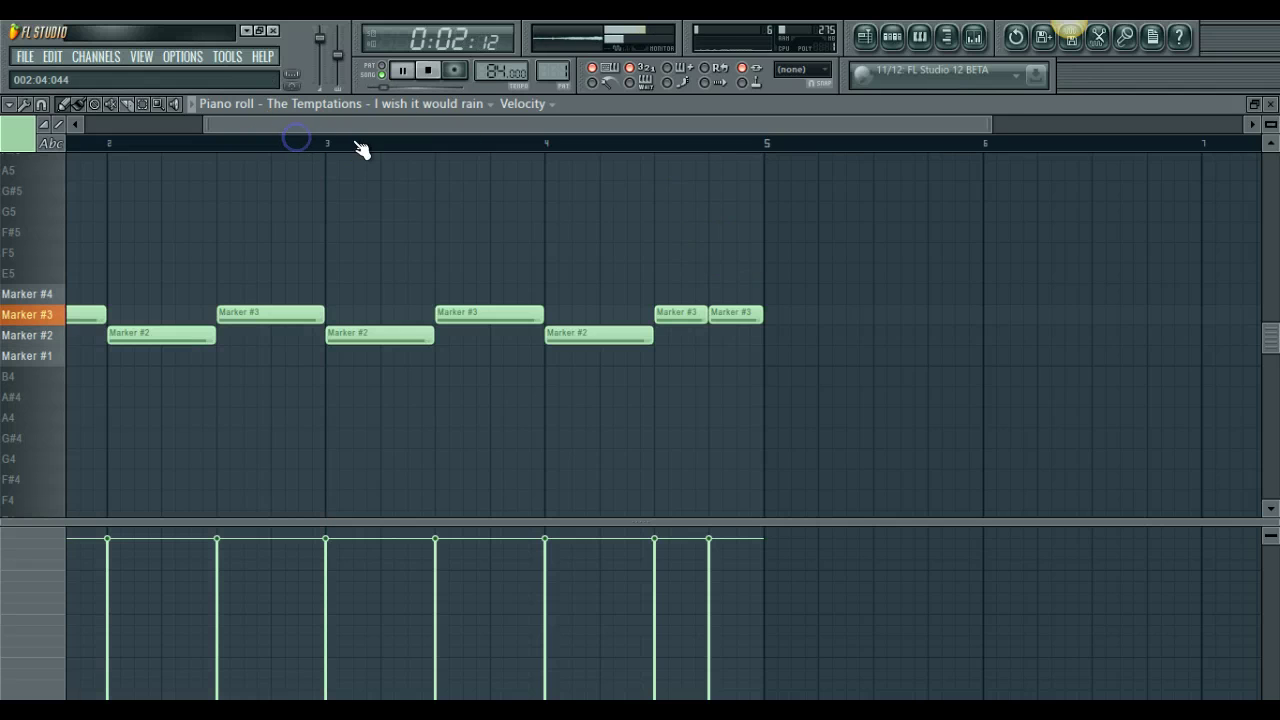
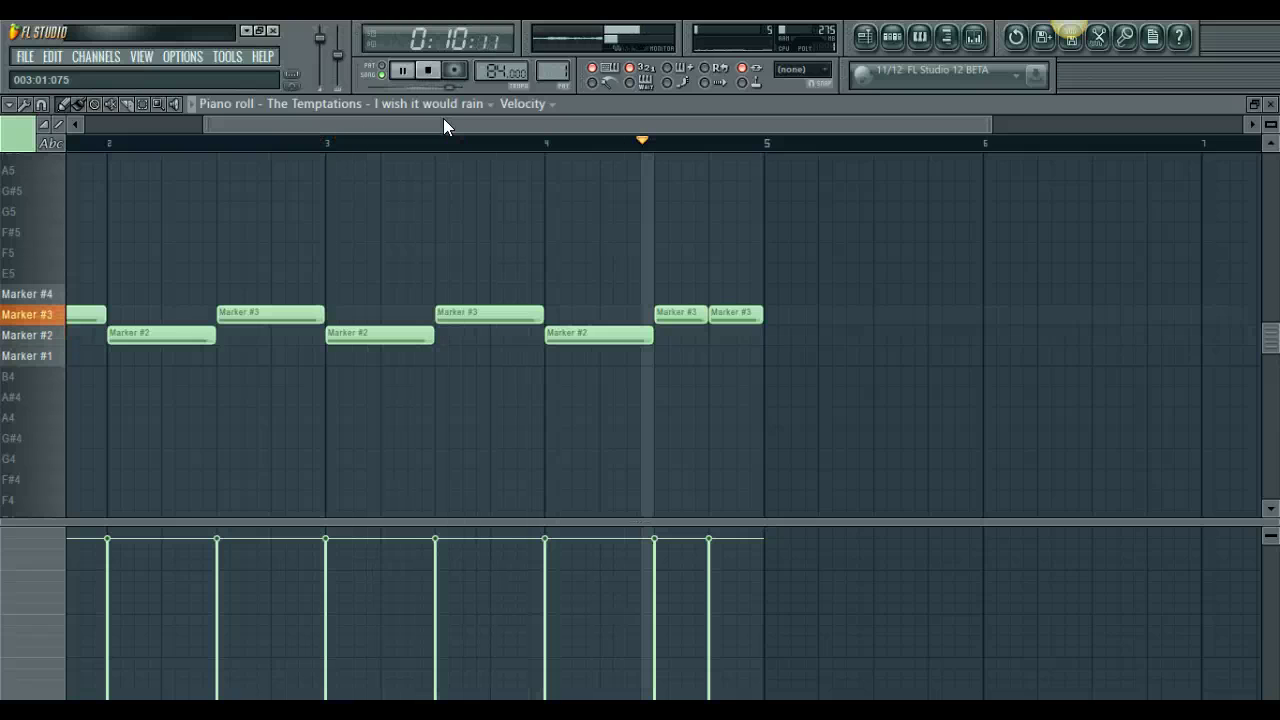
pyautogui.press('space')
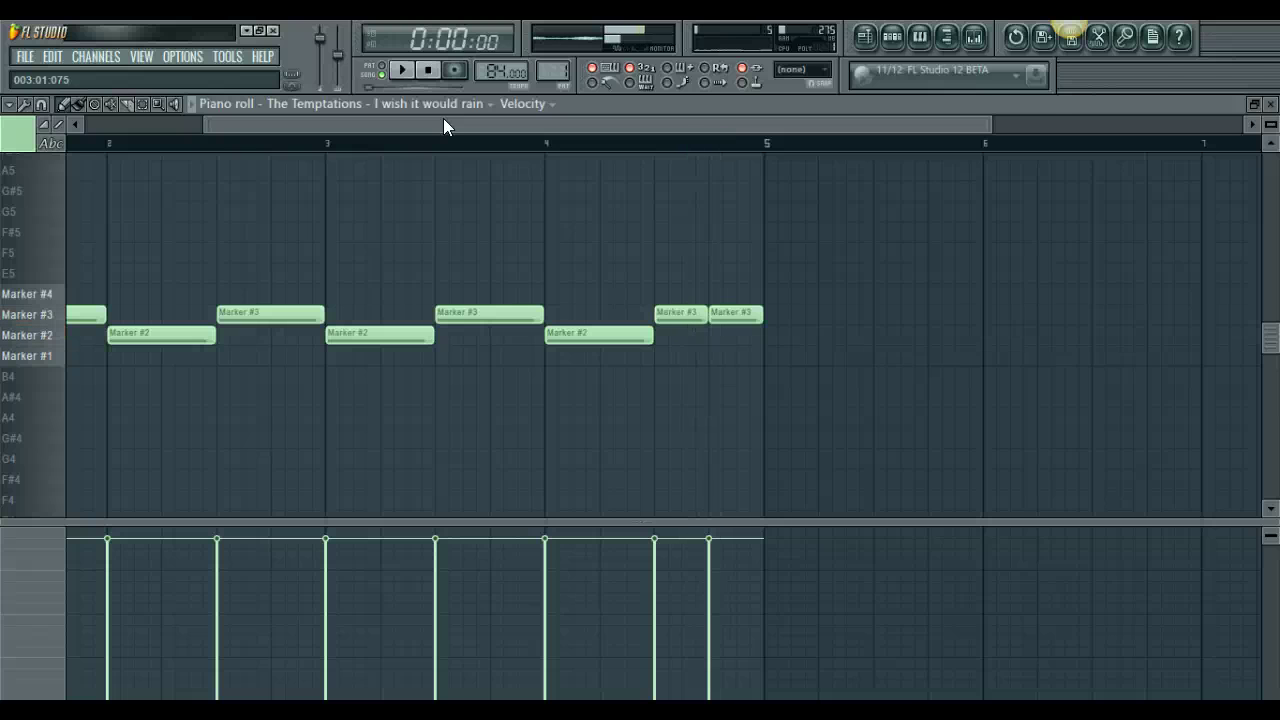
# - Try starting bar 1's Marker #3 note at 1:03:024 and check it in playback
pyautogui.moveTo(987, 126)
pyautogui.mouseDown()
pyautogui.moveTo(520, 108)
pyautogui.moveTo(266, 129)
pyautogui.mouseUp()
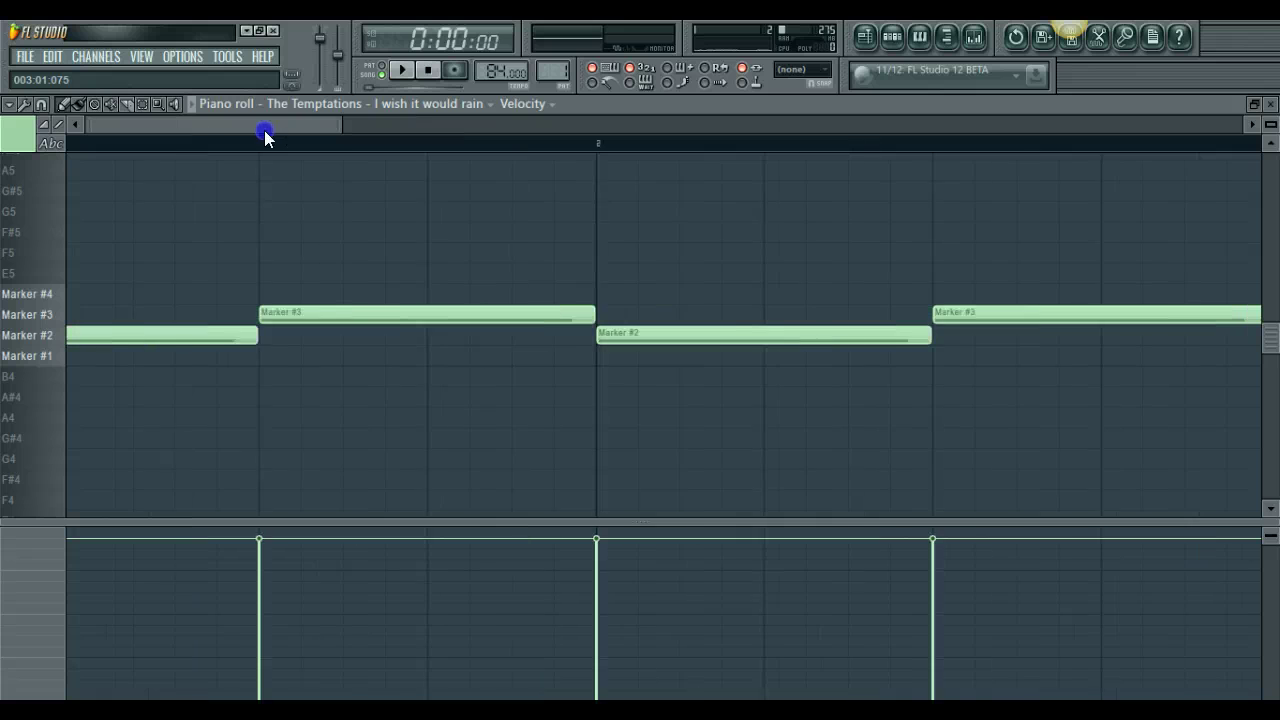
pyautogui.click(445, 318)
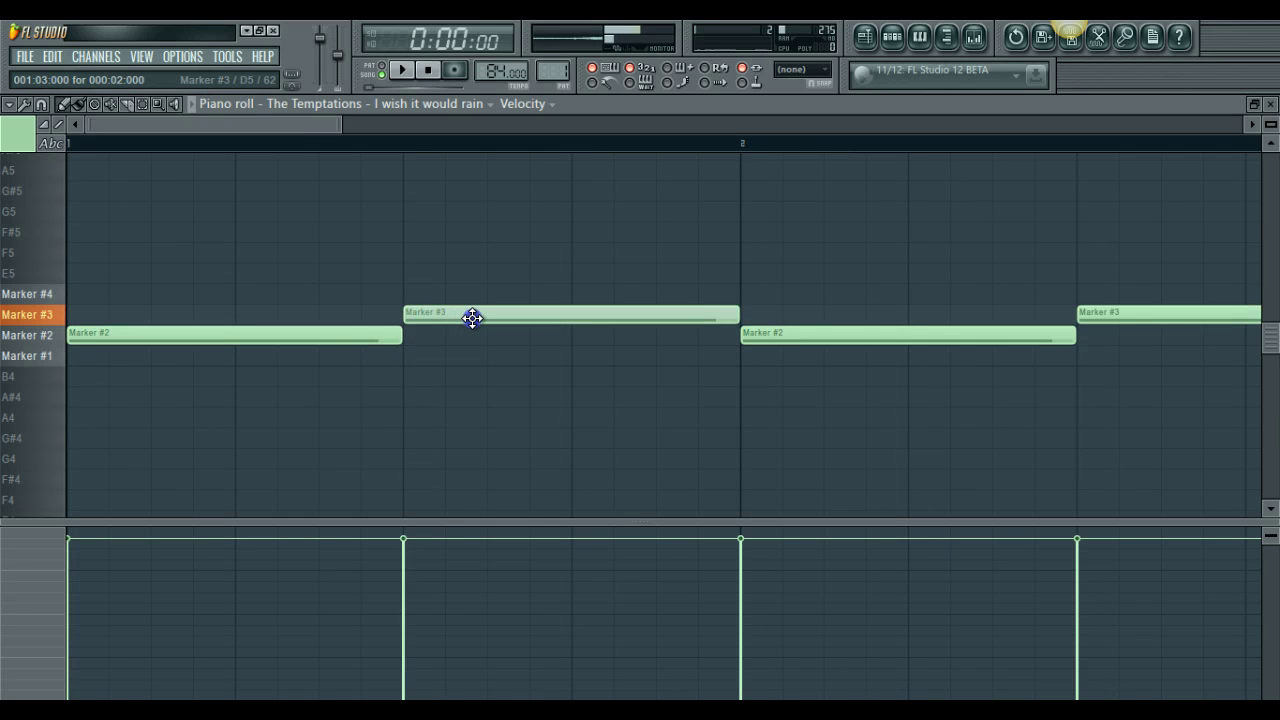
pyautogui.moveTo(472, 317); pyautogui.dragTo(474, 318)
pyautogui.press('space')
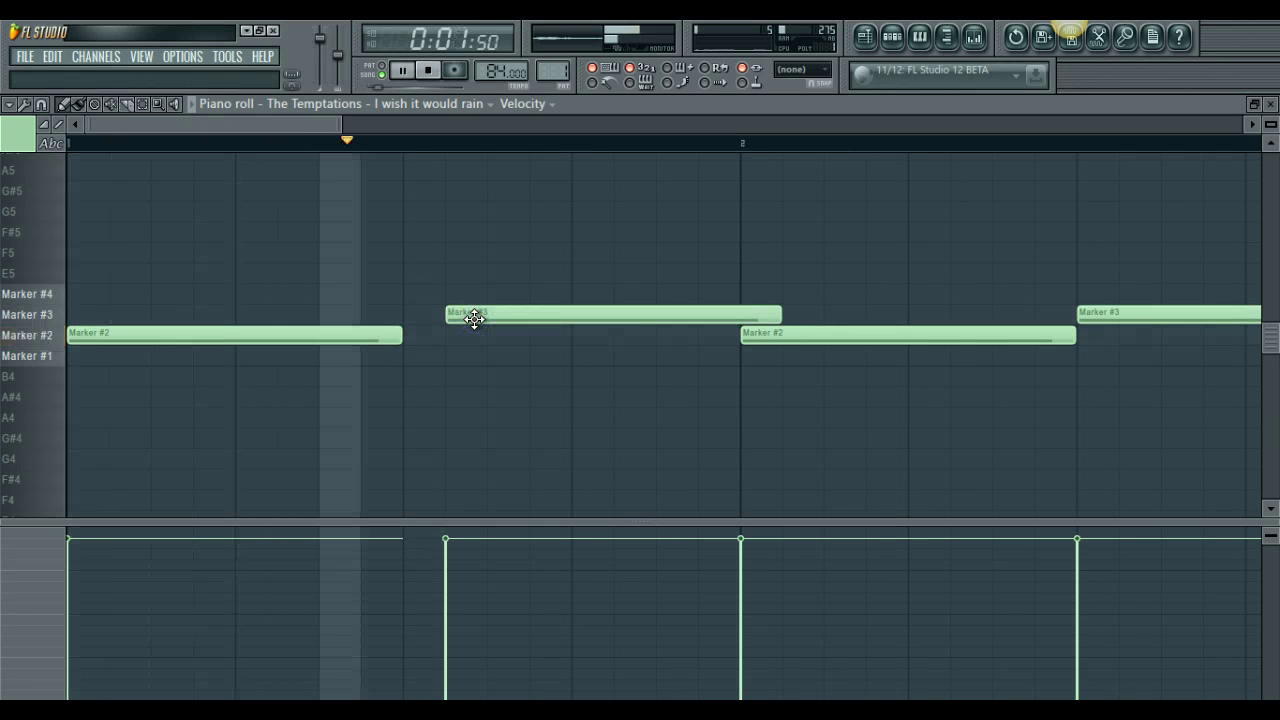
pyautogui.press('space')
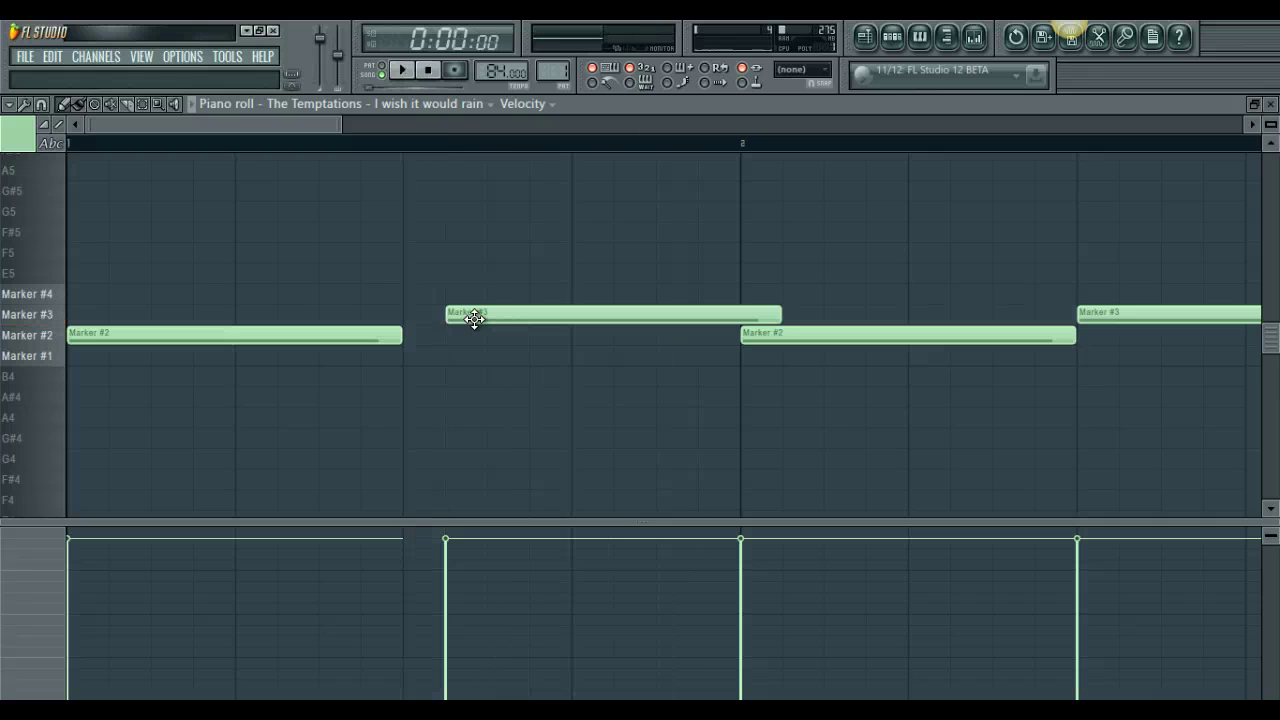
# - Using 1/6 step snap, lengthen bar 1's Marker #2 note to 2:016 and set Marker #3 to start at 1:03:016 with length 1:080
pyautogui.click(42, 120)
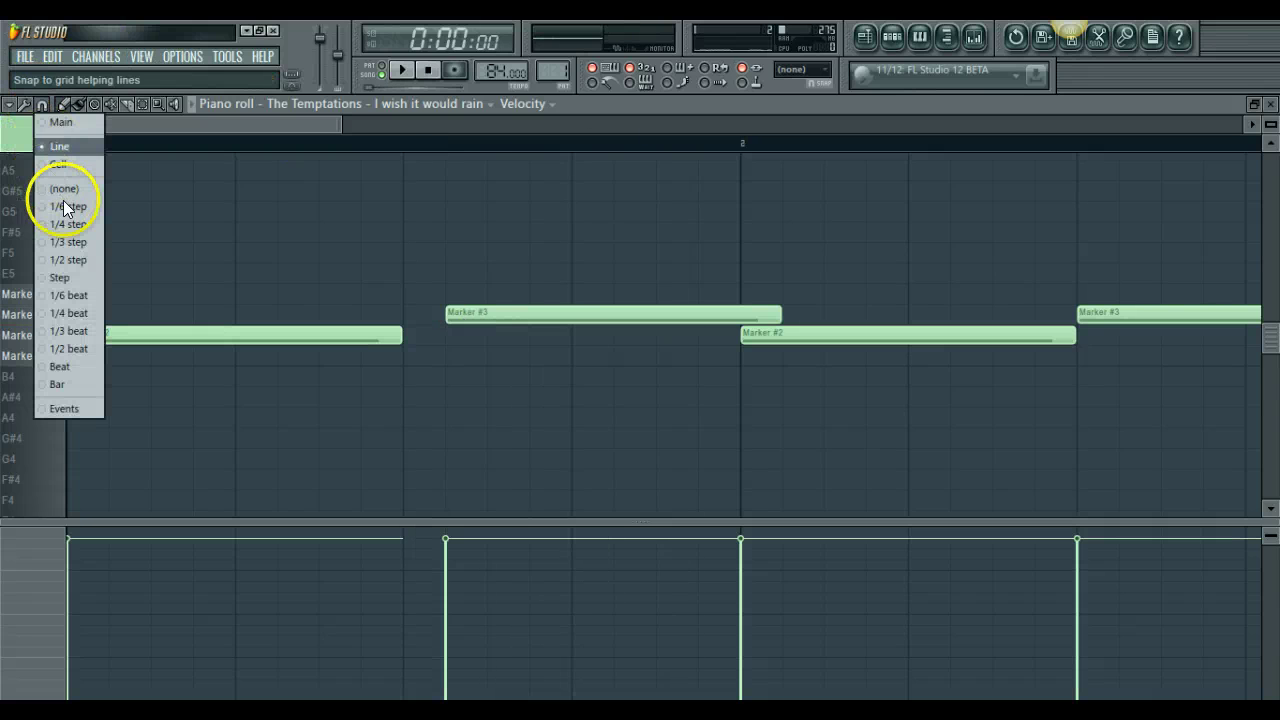
pyautogui.click(63, 200)
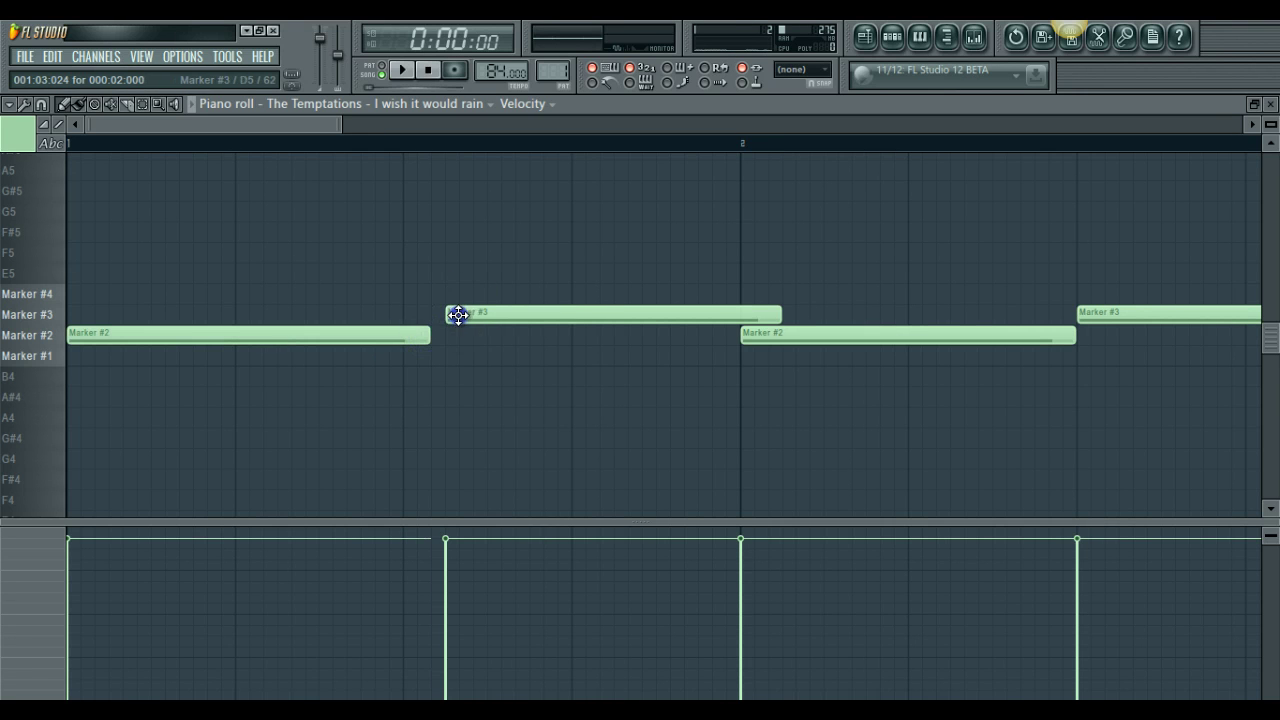
pyautogui.moveTo(457, 315); pyautogui.dragTo(453, 315)
pyautogui.press('space')
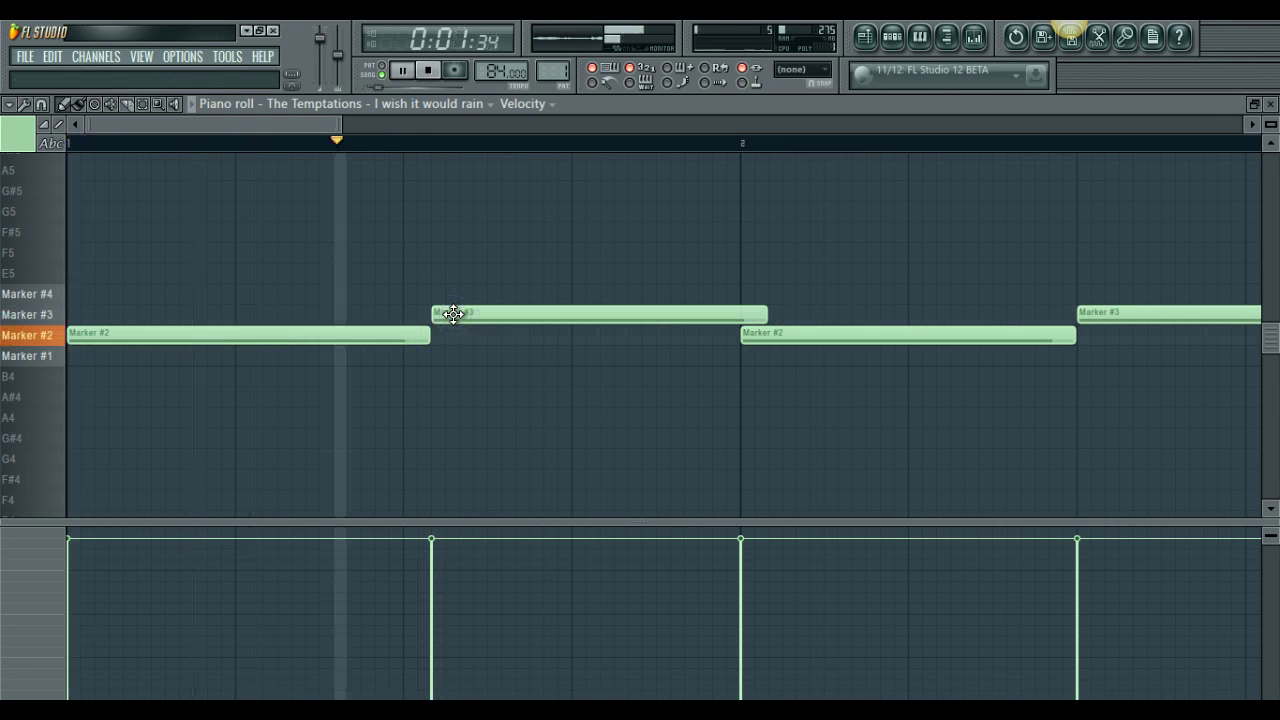
pyautogui.press('space')
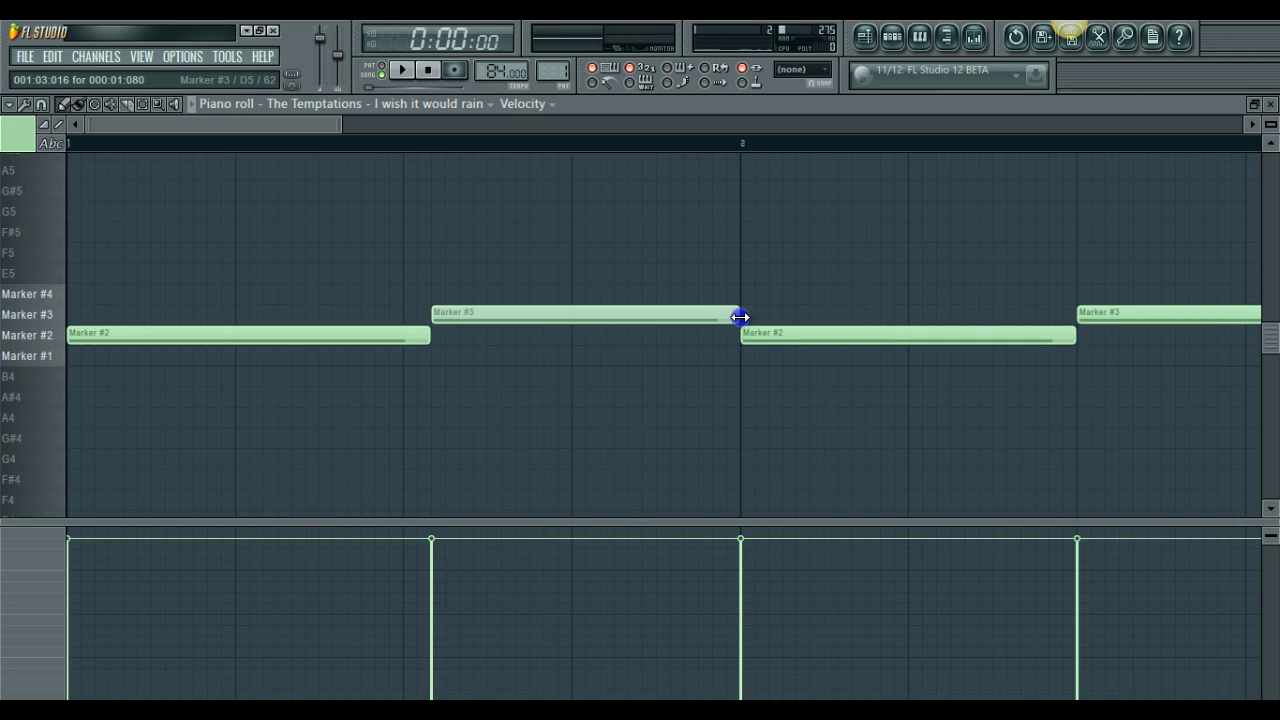
# - Delete all notes in bars 2 to 4, keeping only bar 1's Marker #2 and Marker #3 notes
pyautogui.moveTo(338, 122); pyautogui.dragTo(900, 125)
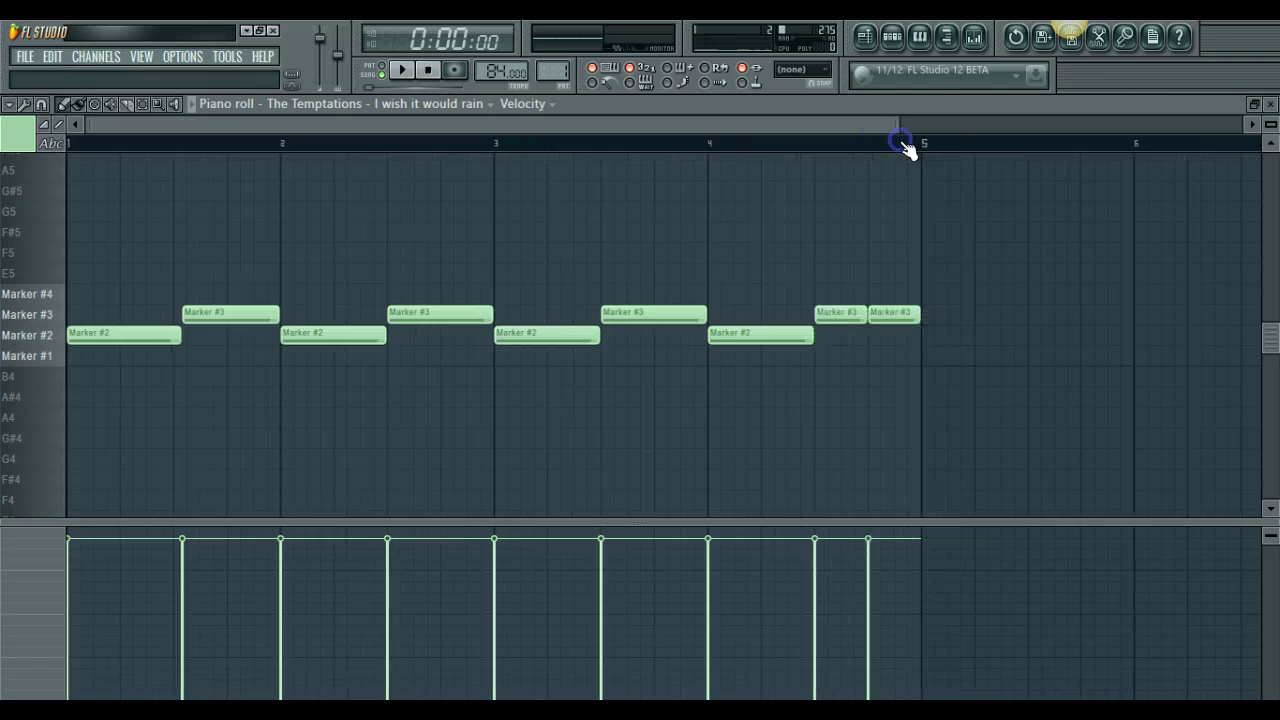
pyautogui.moveTo(313, 284); pyautogui.dragTo(934, 380)
pyautogui.press('Delete')
# - Copy bar 1's adjusted note pair to bar 2, and copy both bars' notes to start at 2:04:092
pyautogui.hotkey('ctrl', 'a')
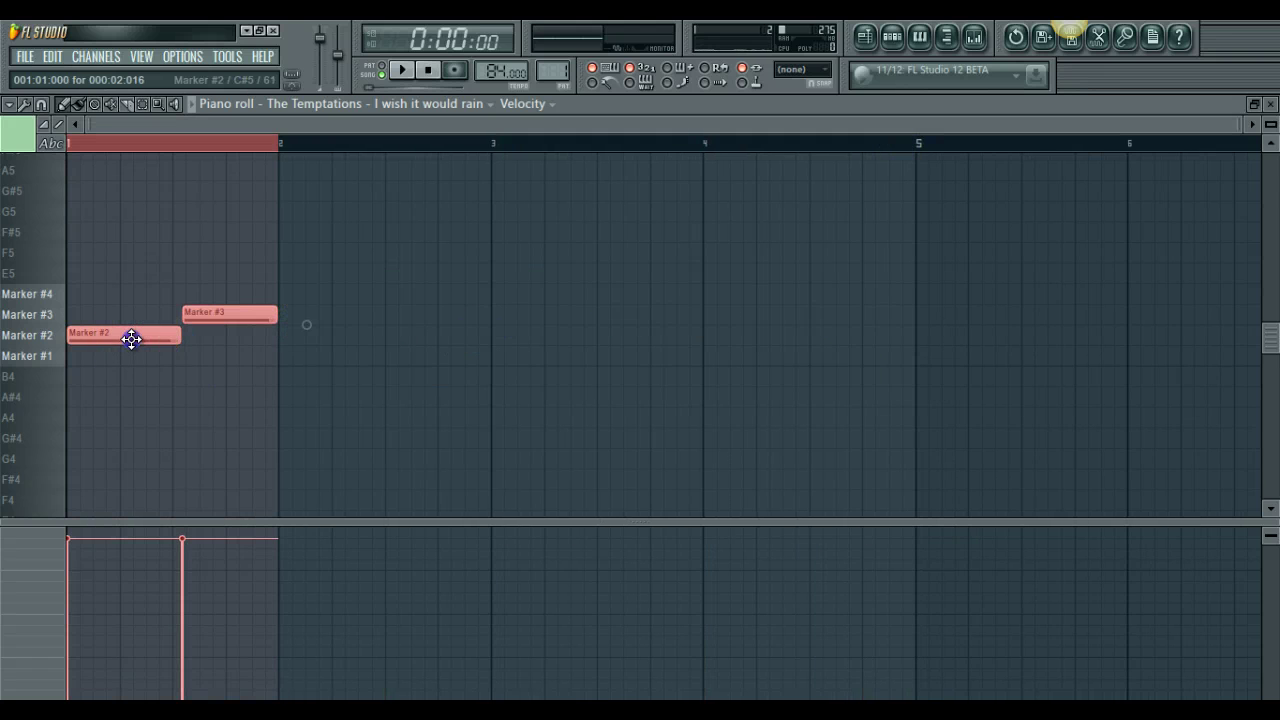
pyautogui.moveTo(131, 339); pyautogui.dragTo(345, 340)
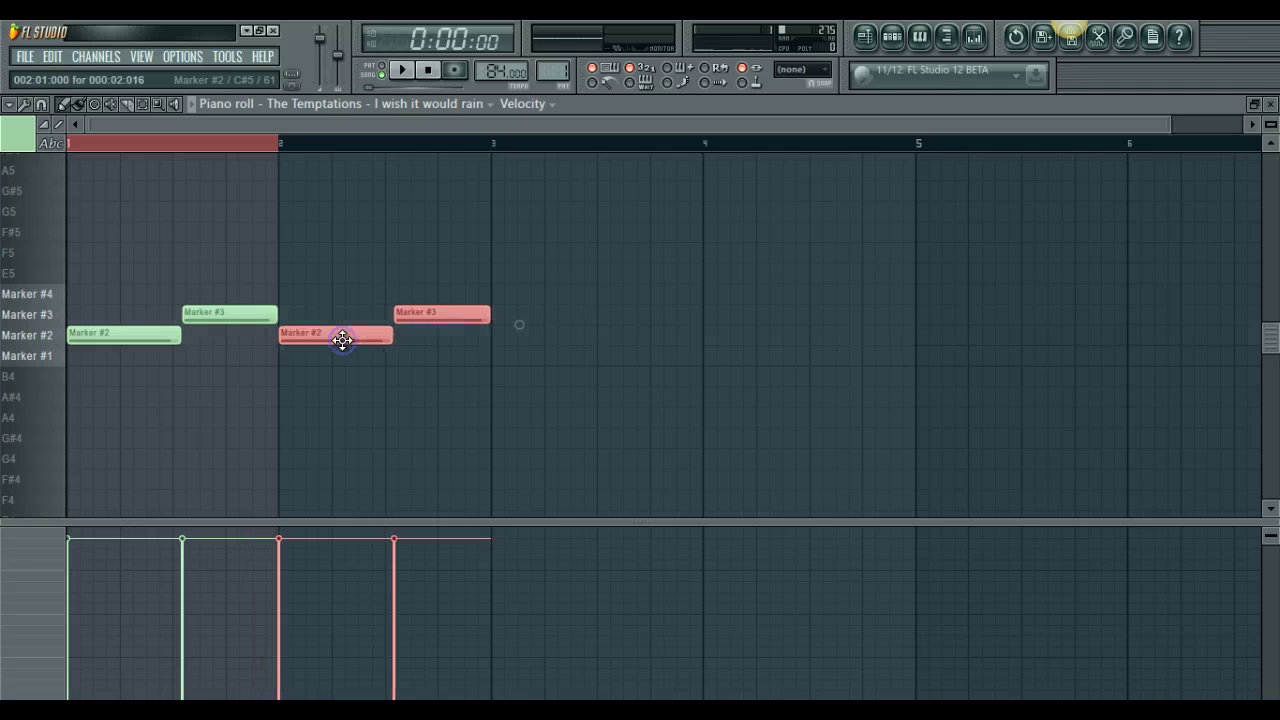
pyautogui.hotkey('ctrl', 'a')
pyautogui.moveTo(137, 334); pyautogui.dragTo(541, 339)
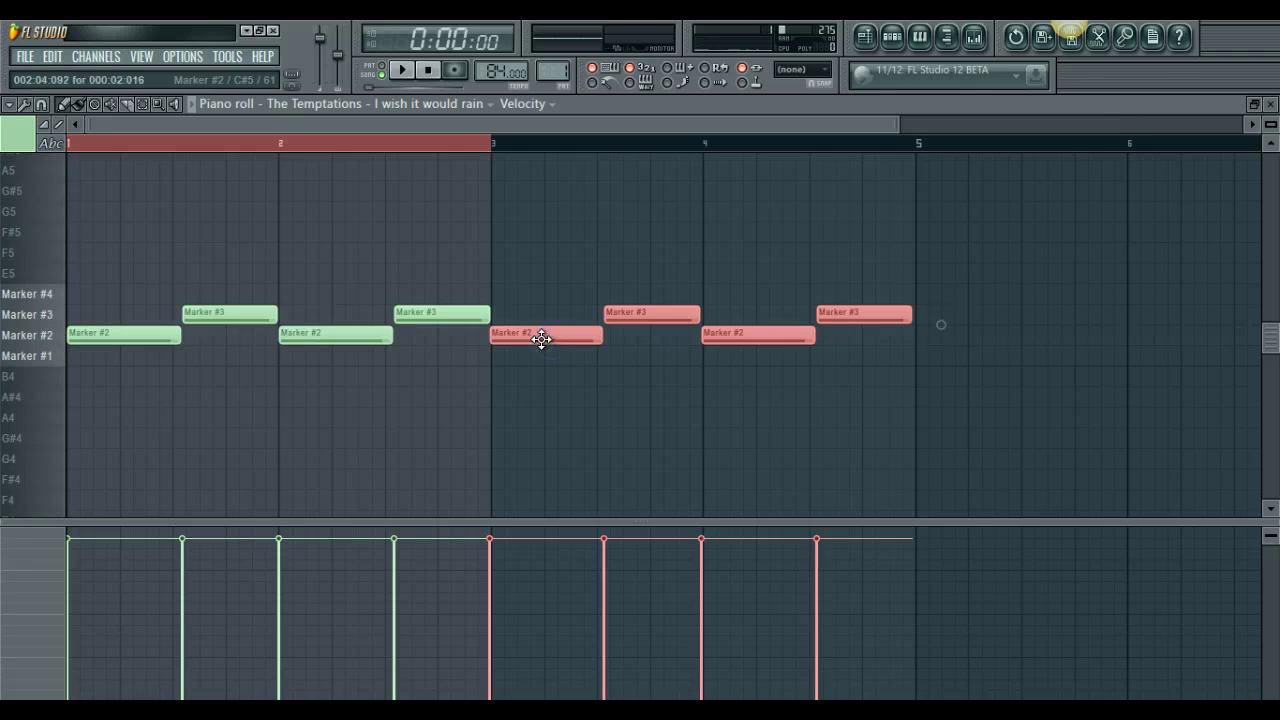
# - Switch the piano roll to a coarser grid snap and delete the copied notes after bar 1
pyautogui.click(42, 105)
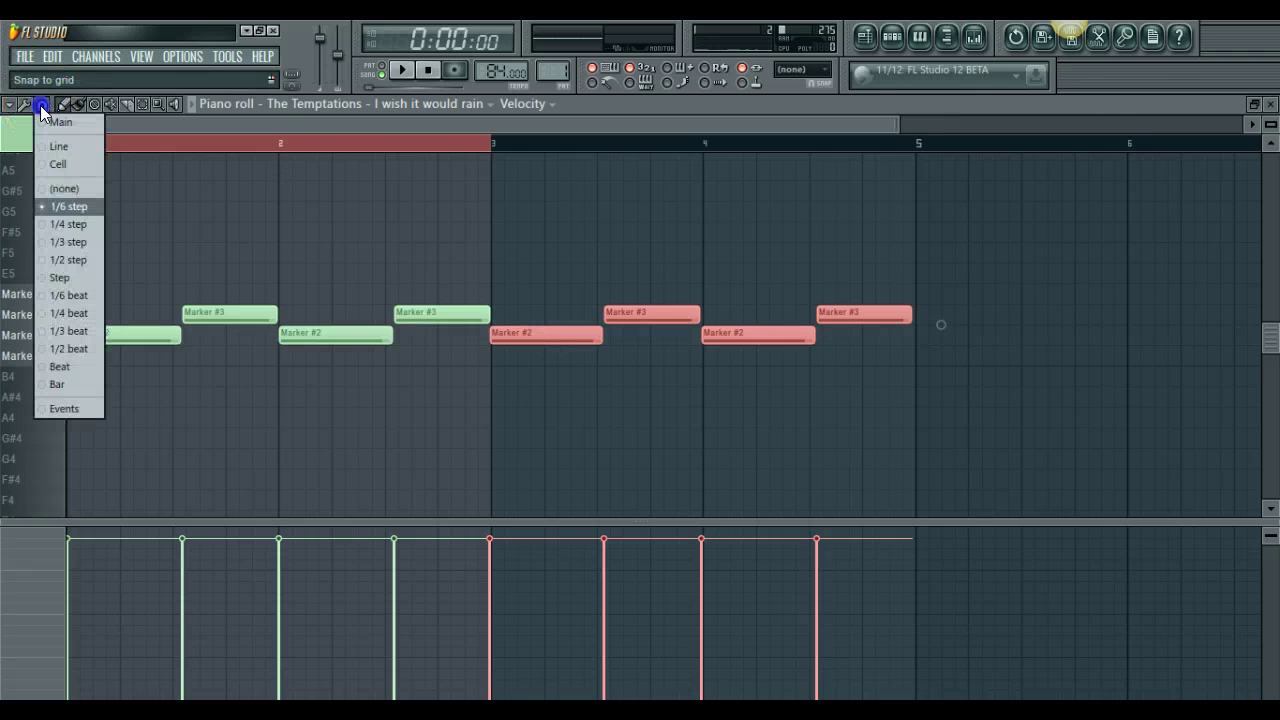
pyautogui.click(57, 157)
pyautogui.press('Delete')
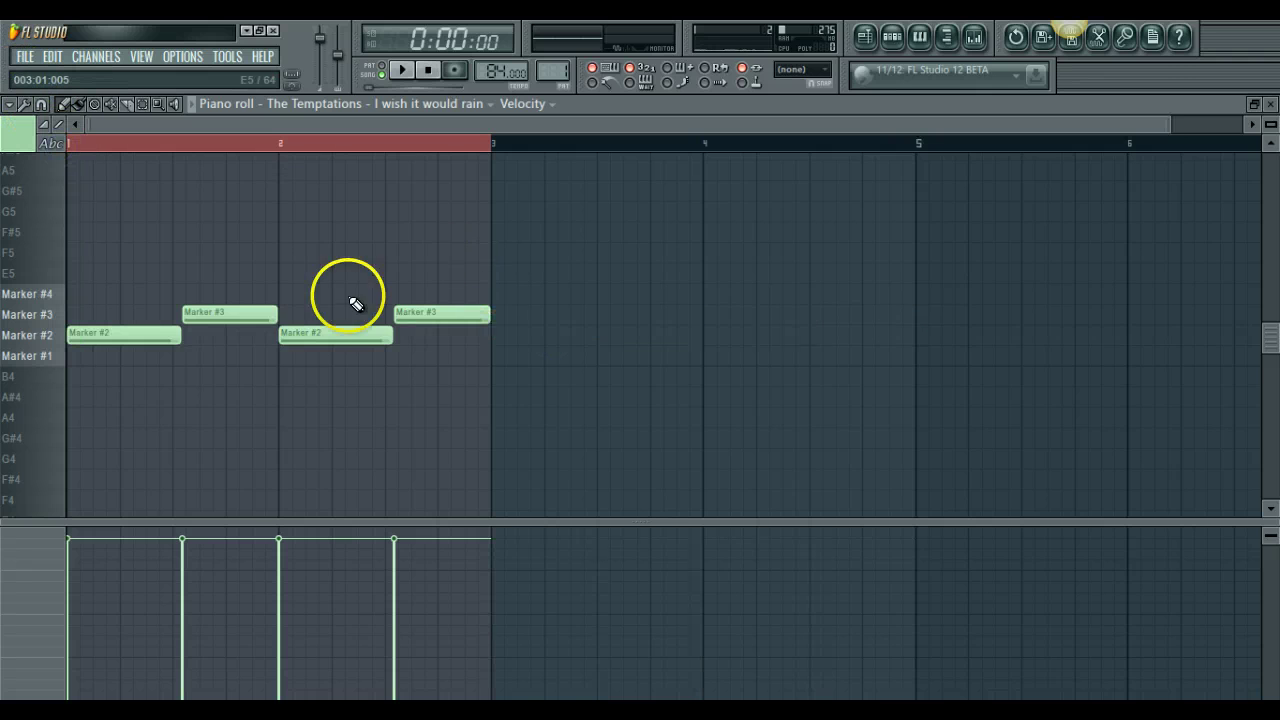
pyautogui.rightClick(415, 322)
# - Duplicate bar 1's note pair into bars 2 to 4 aligned to the bar lines, clear the time selection and start playback
pyautogui.hotkey('ctrl', 'a')
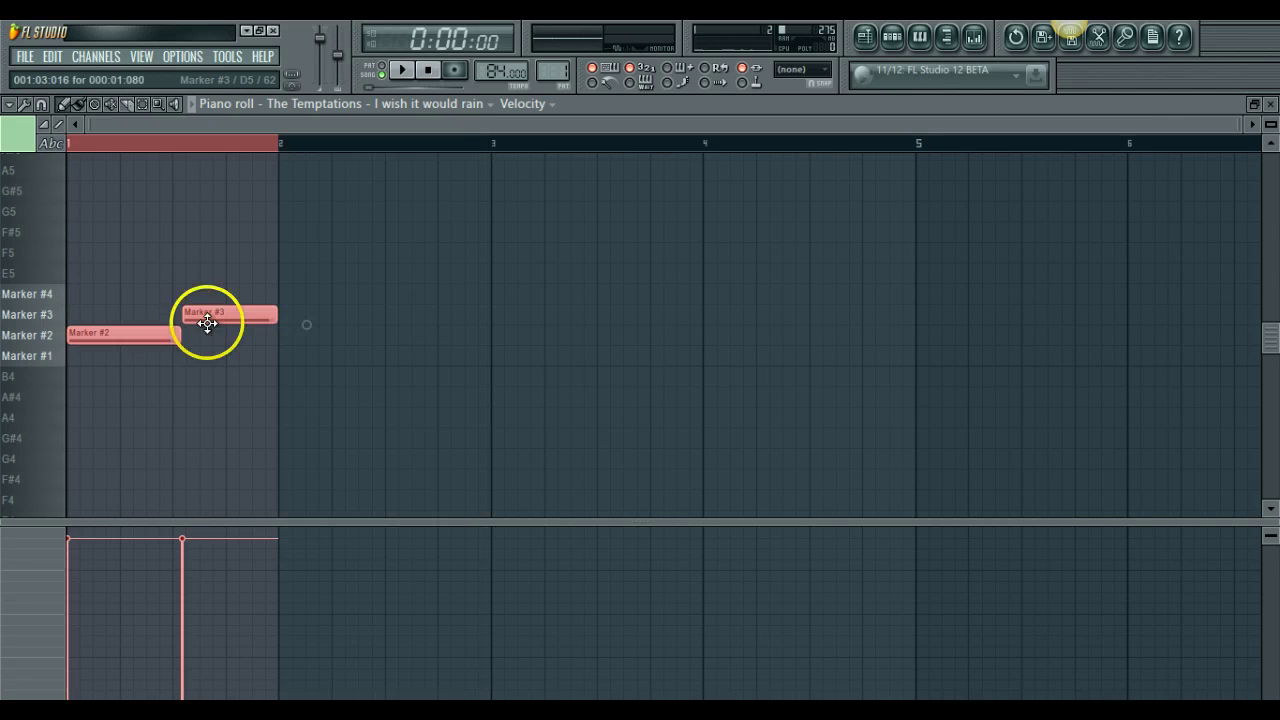
pyautogui.moveTo(147, 336); pyautogui.dragTo(360, 355)
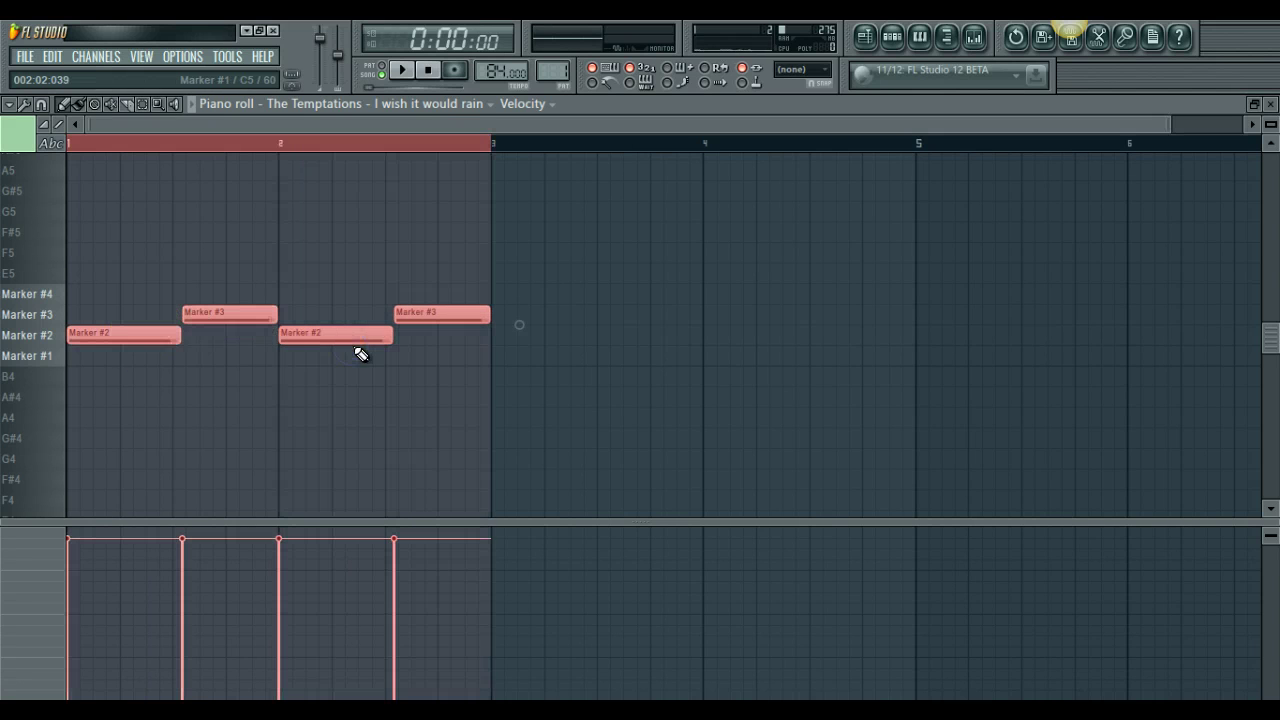
pyautogui.moveTo(166, 338); pyautogui.dragTo(563, 331)
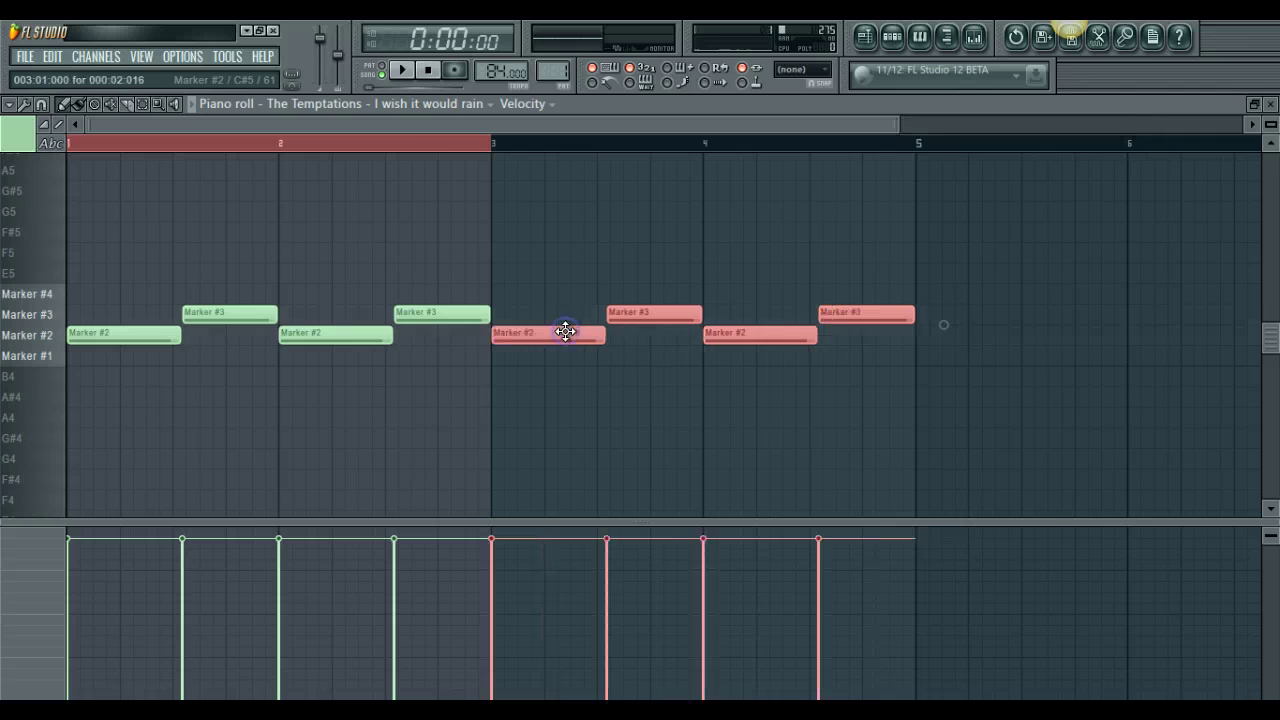
pyautogui.click(484, 143)
pyautogui.press('space')
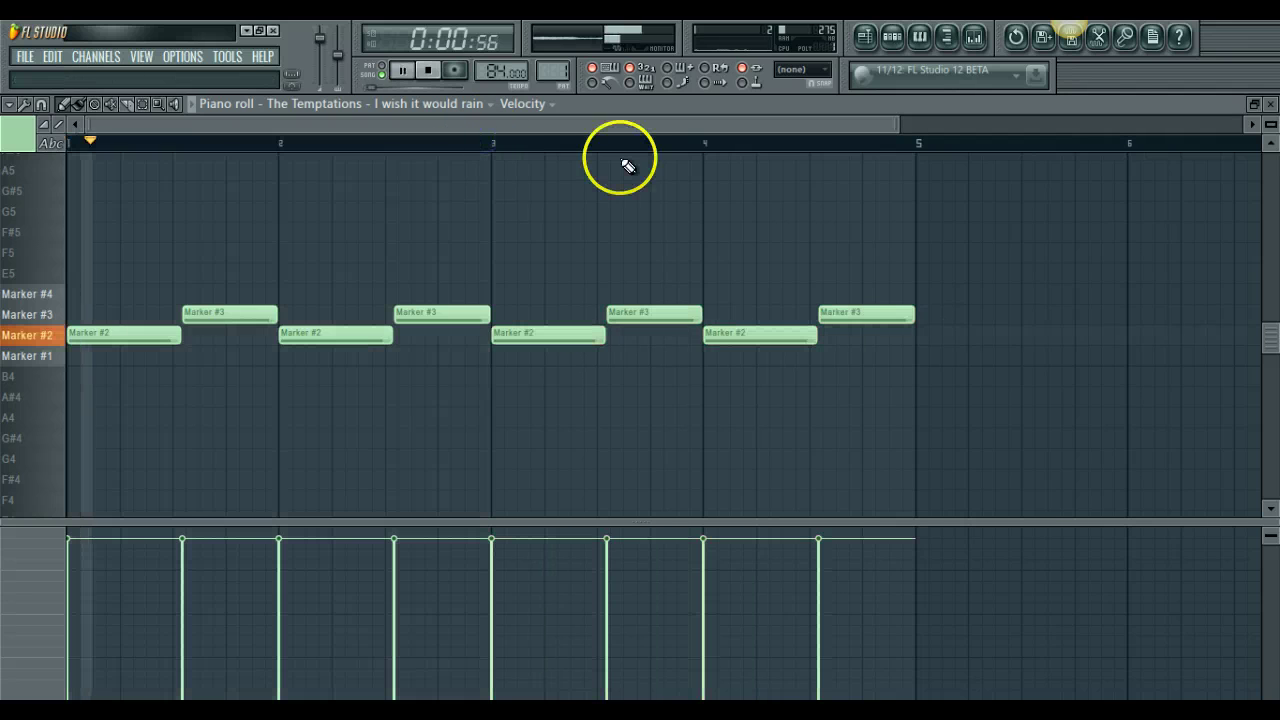
# - Open the sample's Slicex editor and try the region speed control on the Marker #1 and Marker #3 slices during playback
pyautogui.moveTo(73, 123); pyautogui.dragTo(537, 105)
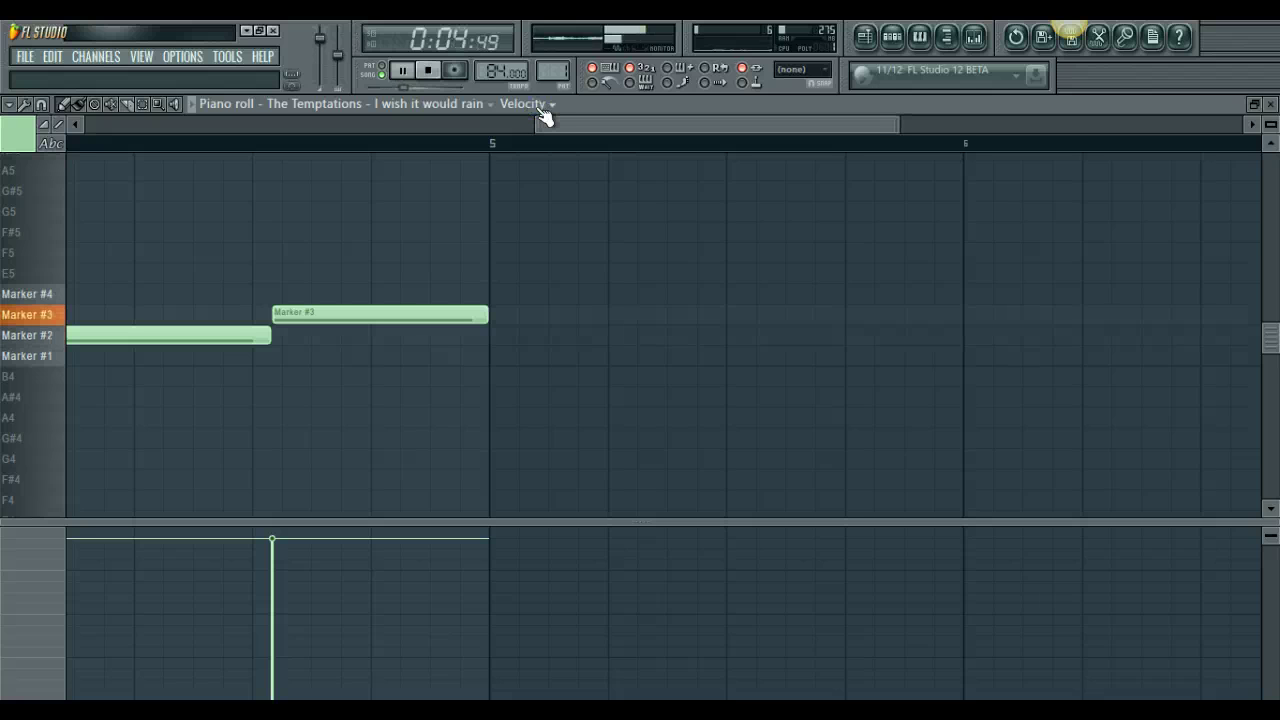
pyautogui.click(891, 36)
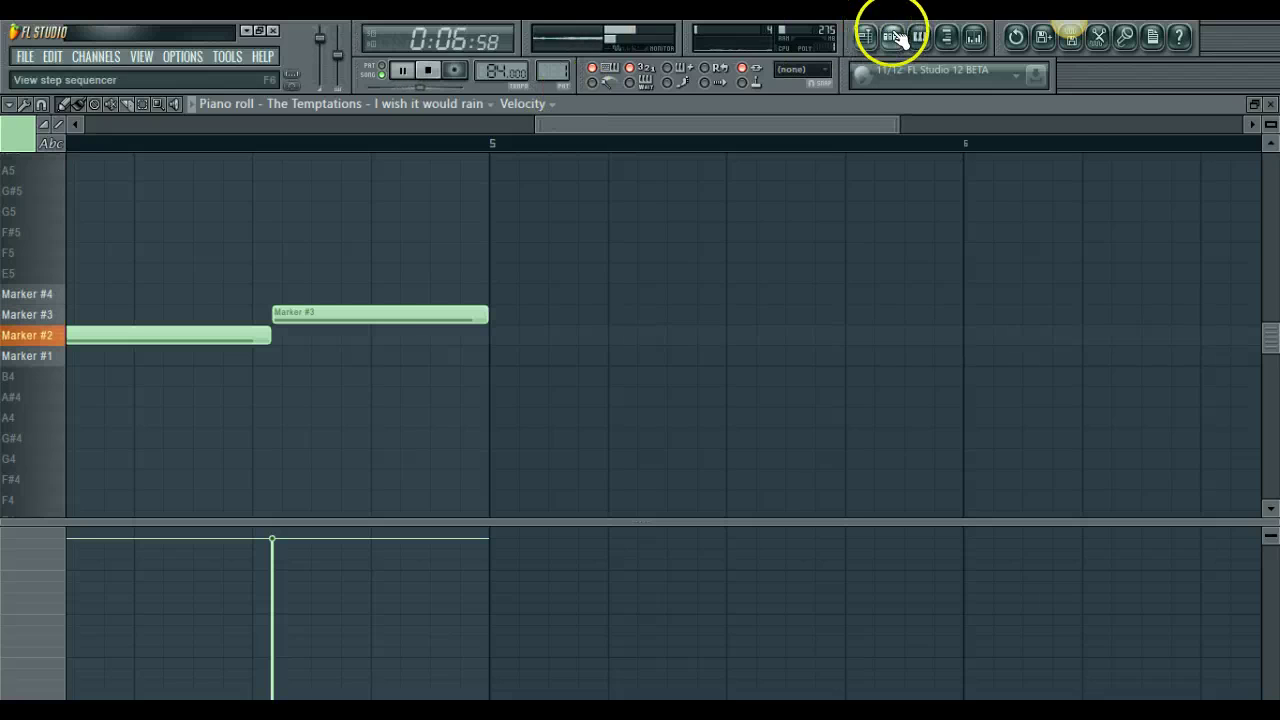
pyautogui.click(180, 301)
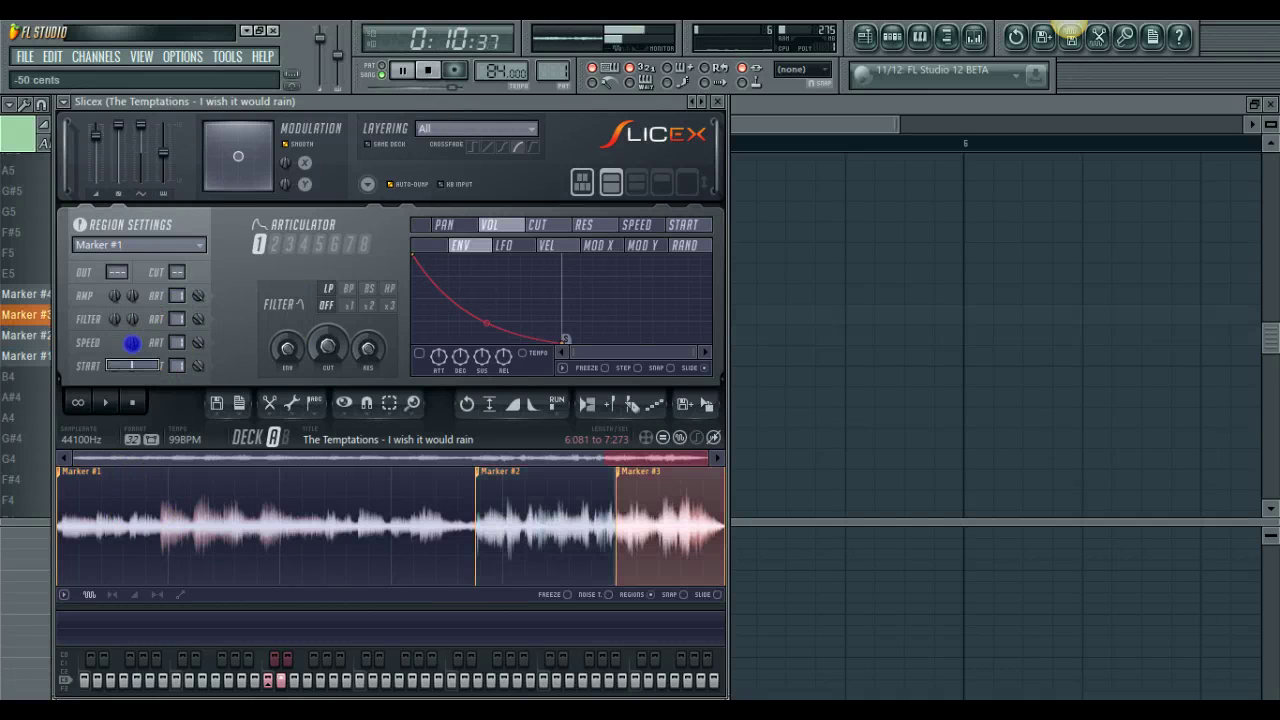
pyautogui.click(160, 246)
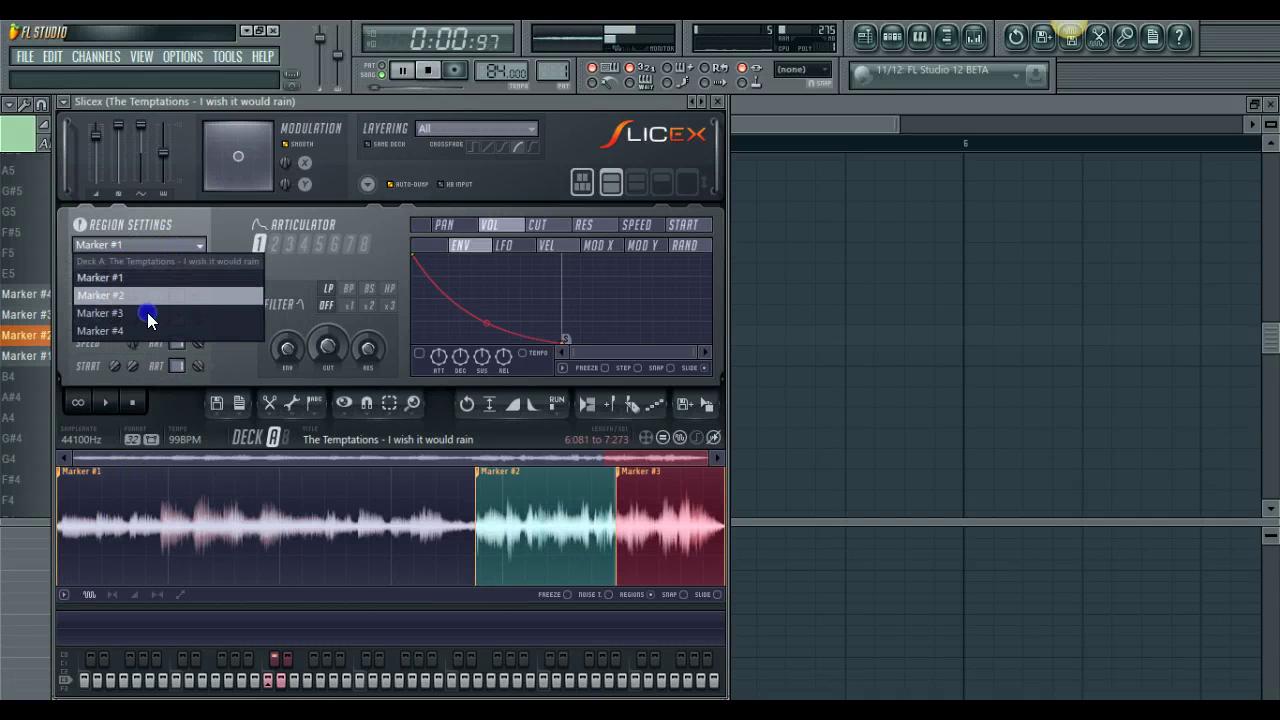
pyautogui.click(145, 300)
pyautogui.moveTo(130, 339); pyautogui.dragTo(131, 340)
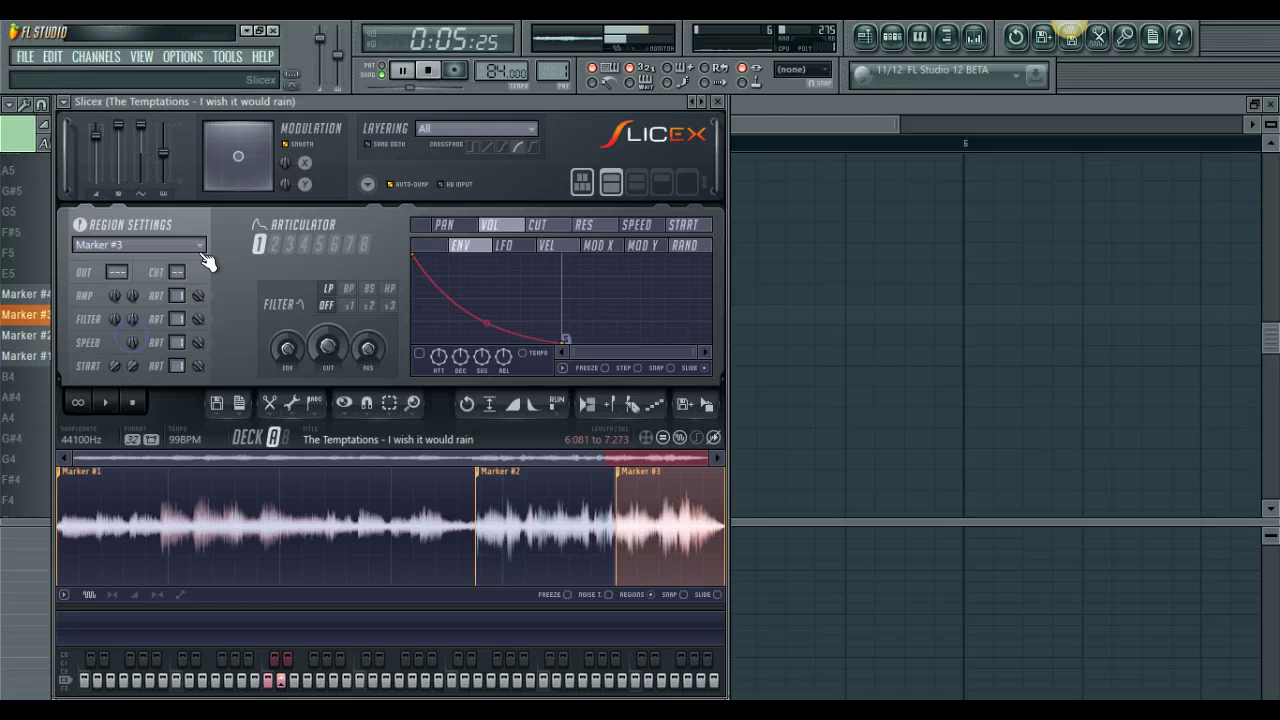
# - Return to the piano roll and shorten the last Marker #3 note in bar 4 to end on beat 4
pyautogui.click(831, 100)
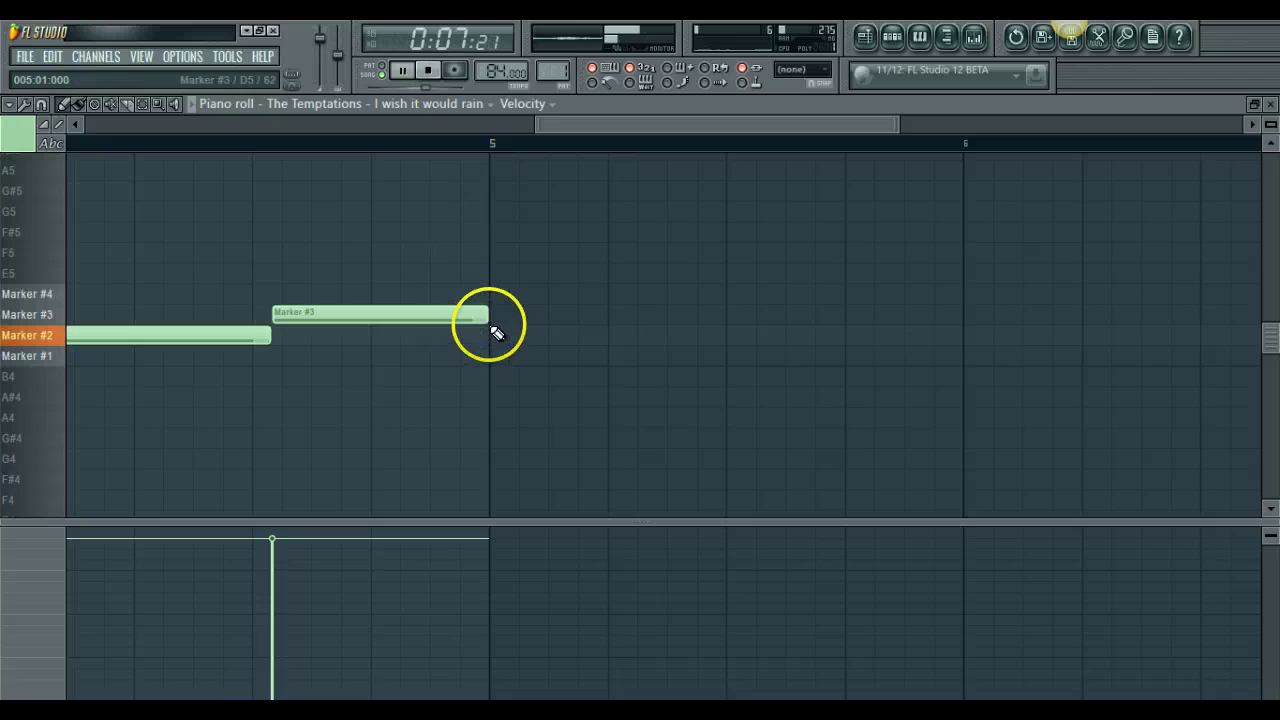
pyautogui.moveTo(399, 317); pyautogui.dragTo(372, 318)
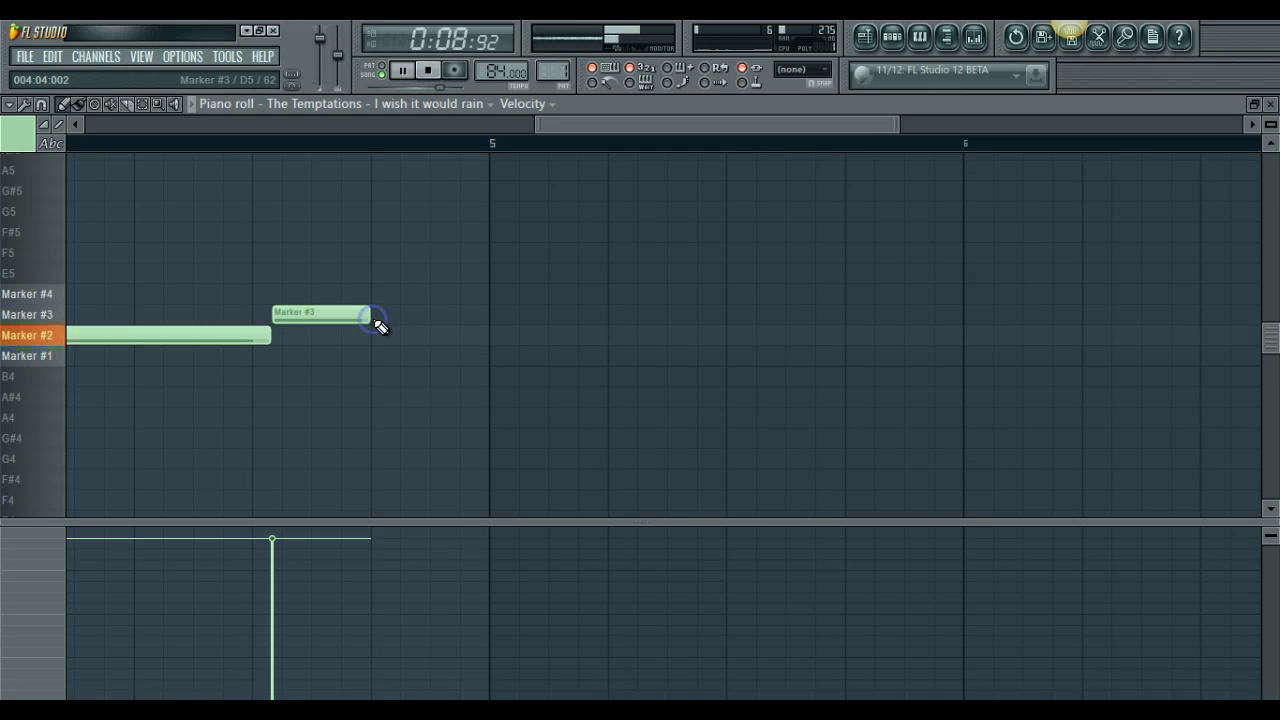
# - Add a second Marker #3 note on beat 4 of bar 4 and trim the ends of both short Marker #3 notes
pyautogui.click(408, 312)
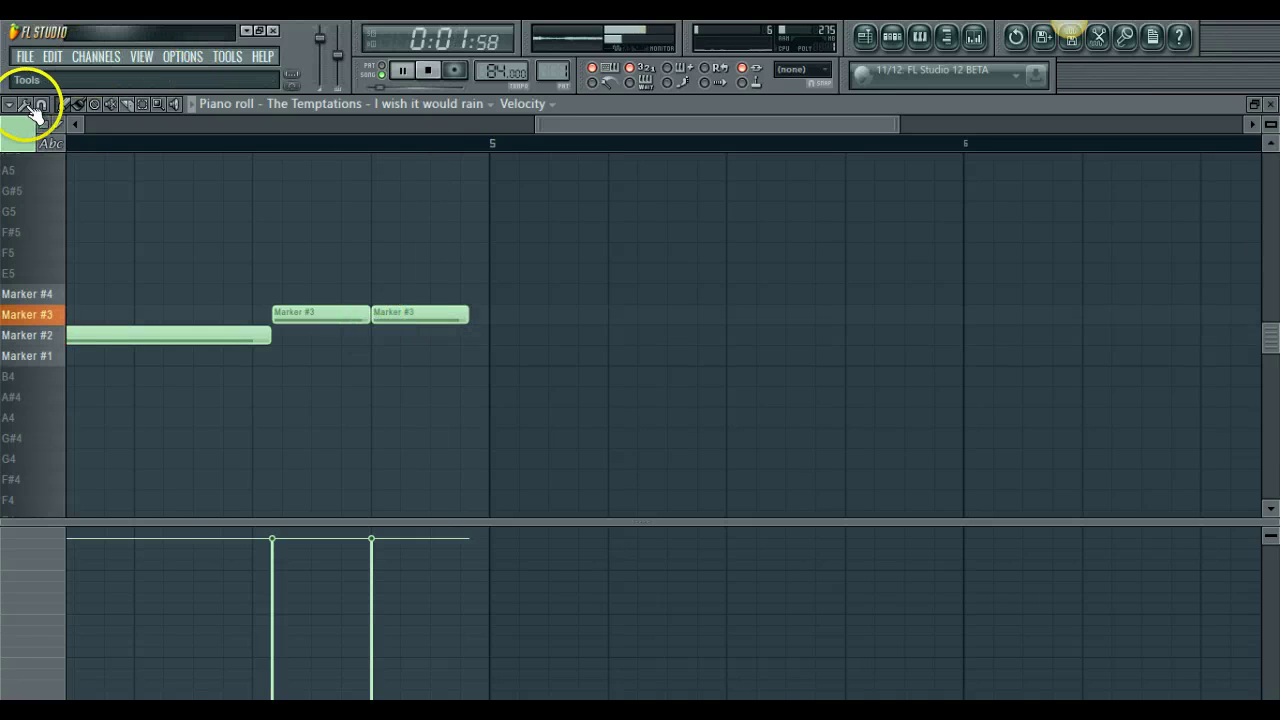
pyautogui.moveTo(40, 105); pyautogui.dragTo(67, 197)
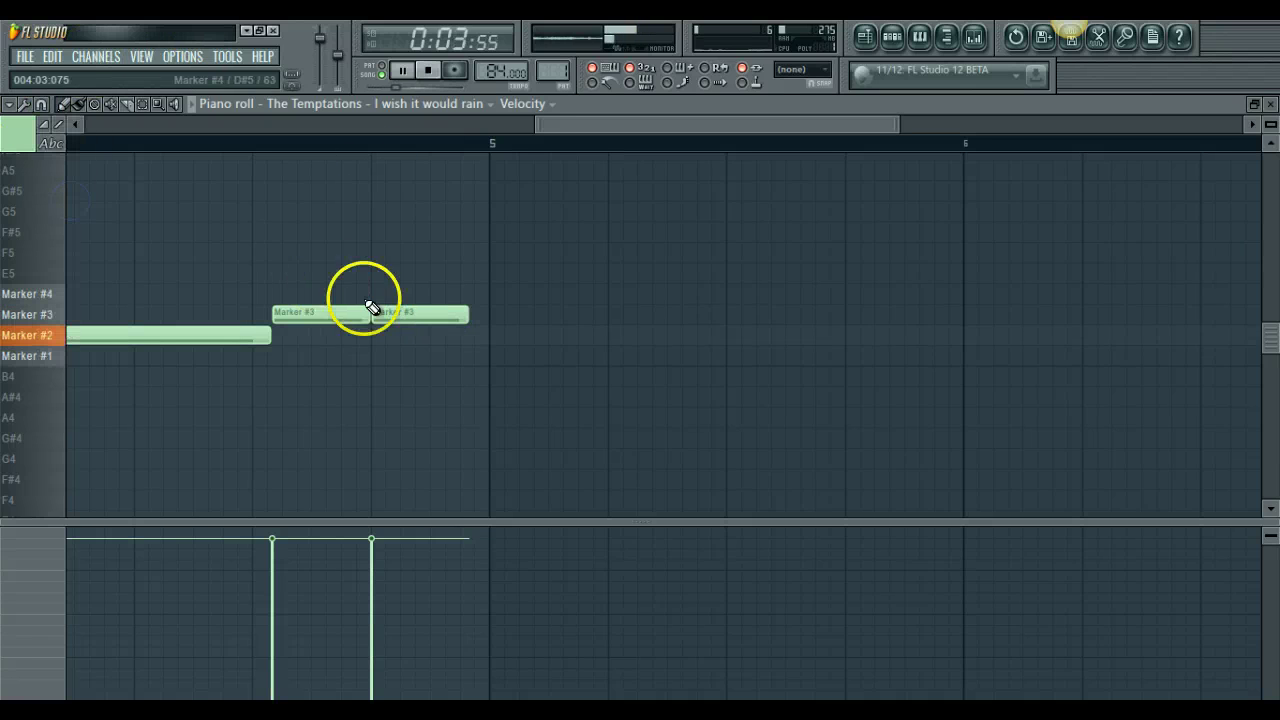
pyautogui.moveTo(369, 314); pyautogui.dragTo(359, 313)
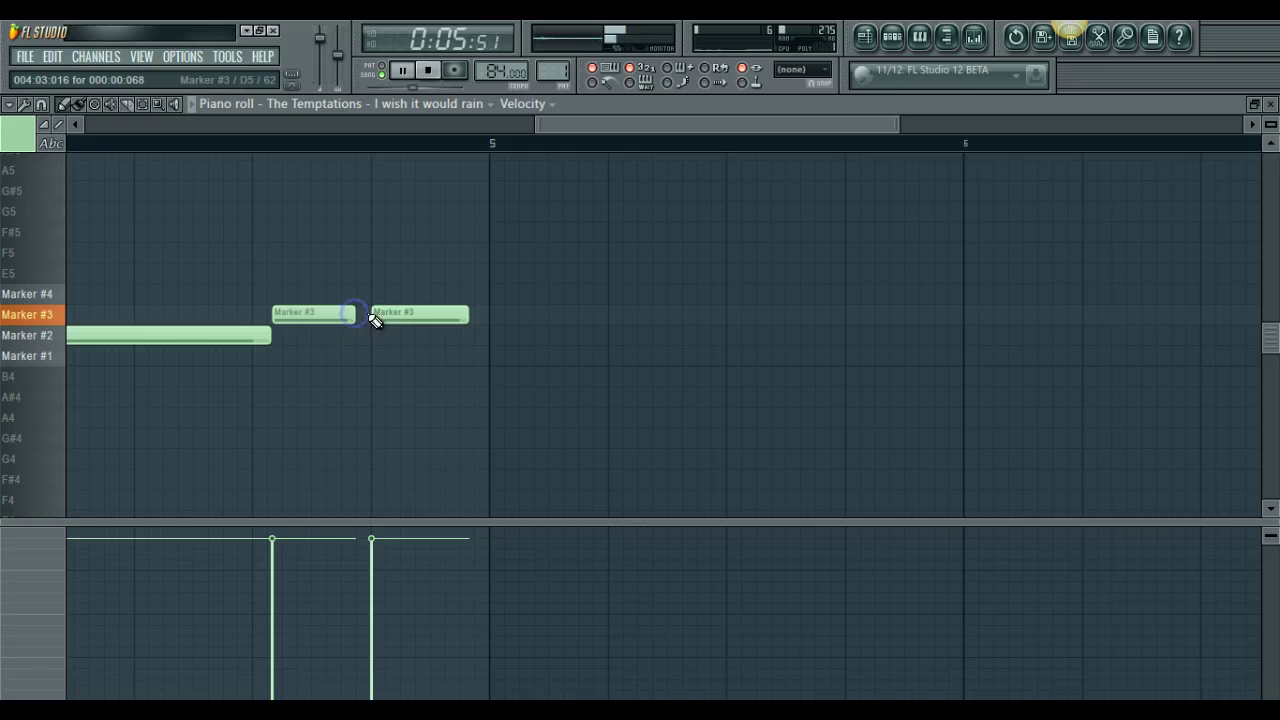
pyautogui.click(451, 316)
pyautogui.click(470, 317)
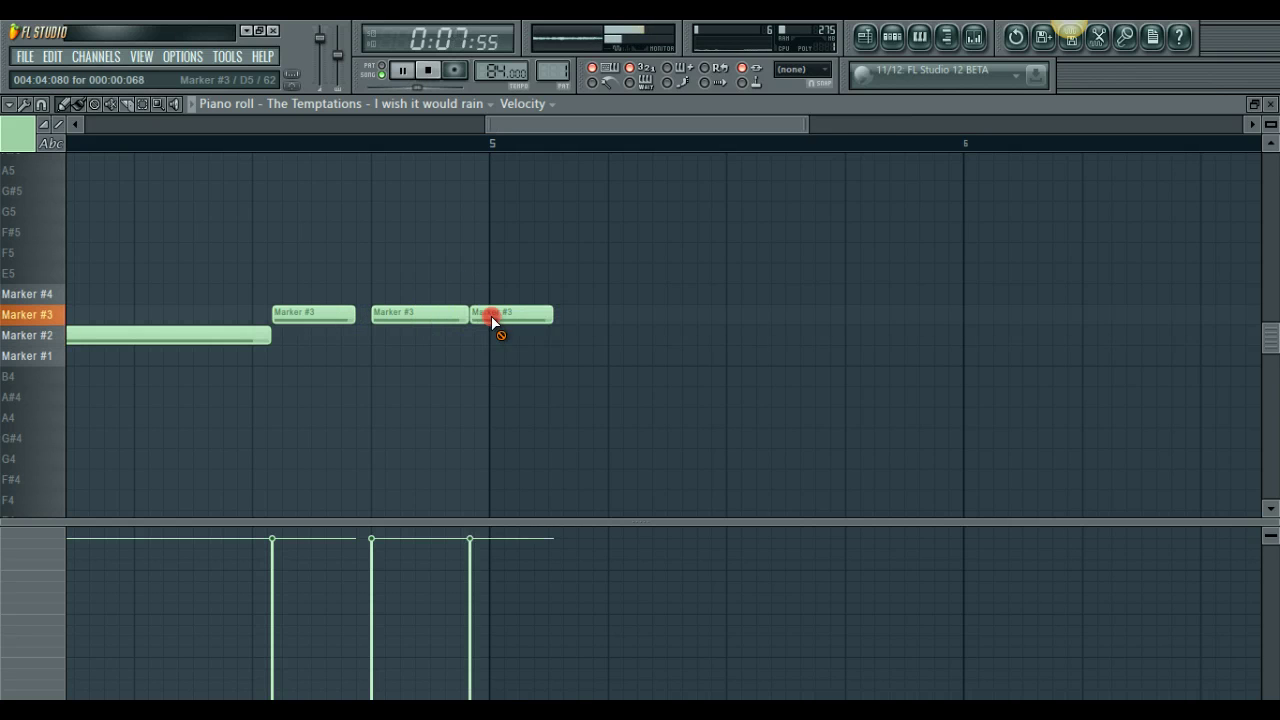
pyautogui.rightClick(488, 318)
pyautogui.moveTo(467, 313); pyautogui.dragTo(454, 312)
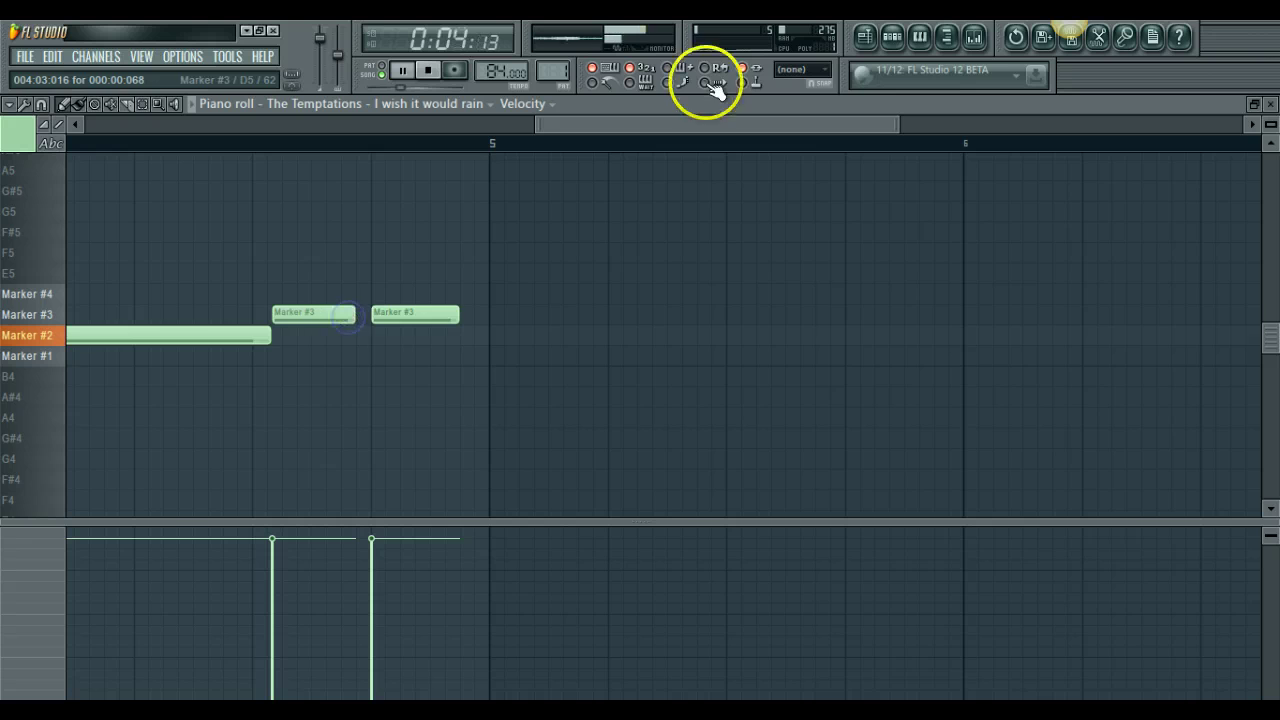
# - Open the playlist and unmute Track 2 holding Pattern 2 during playback
pyautogui.click(893, 38)
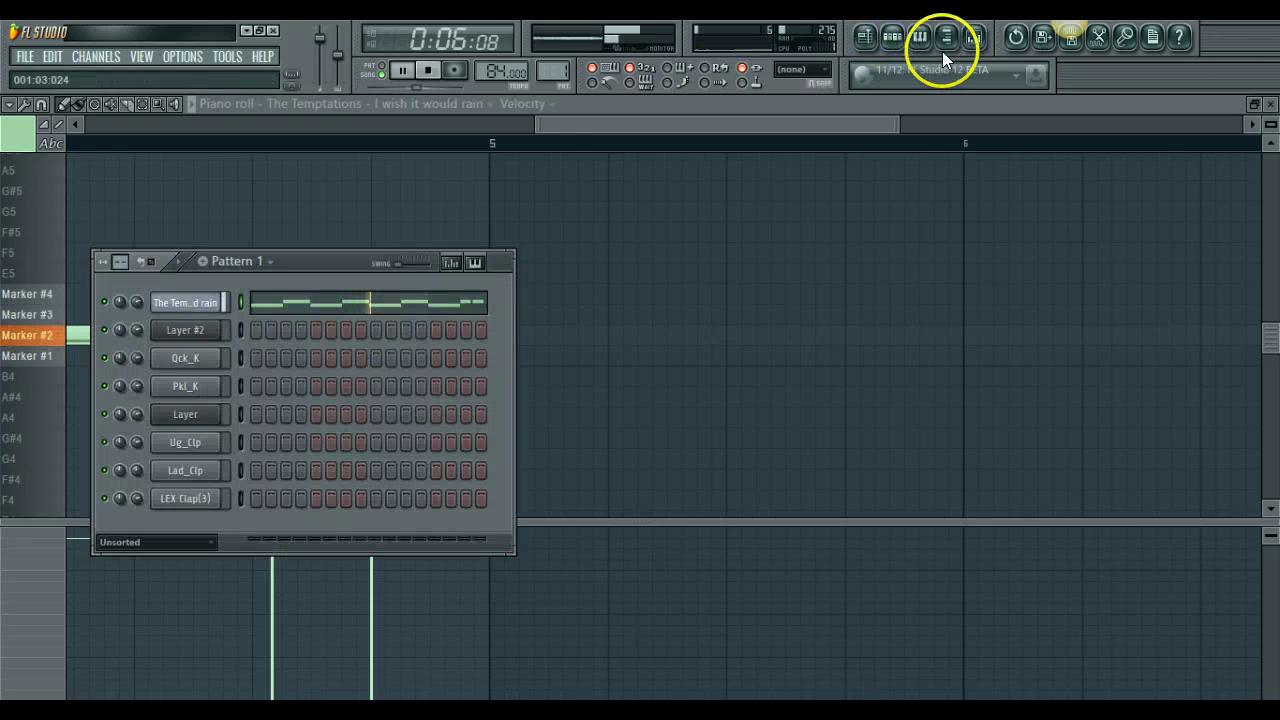
pyautogui.click(865, 40)
pyautogui.click(88, 248)
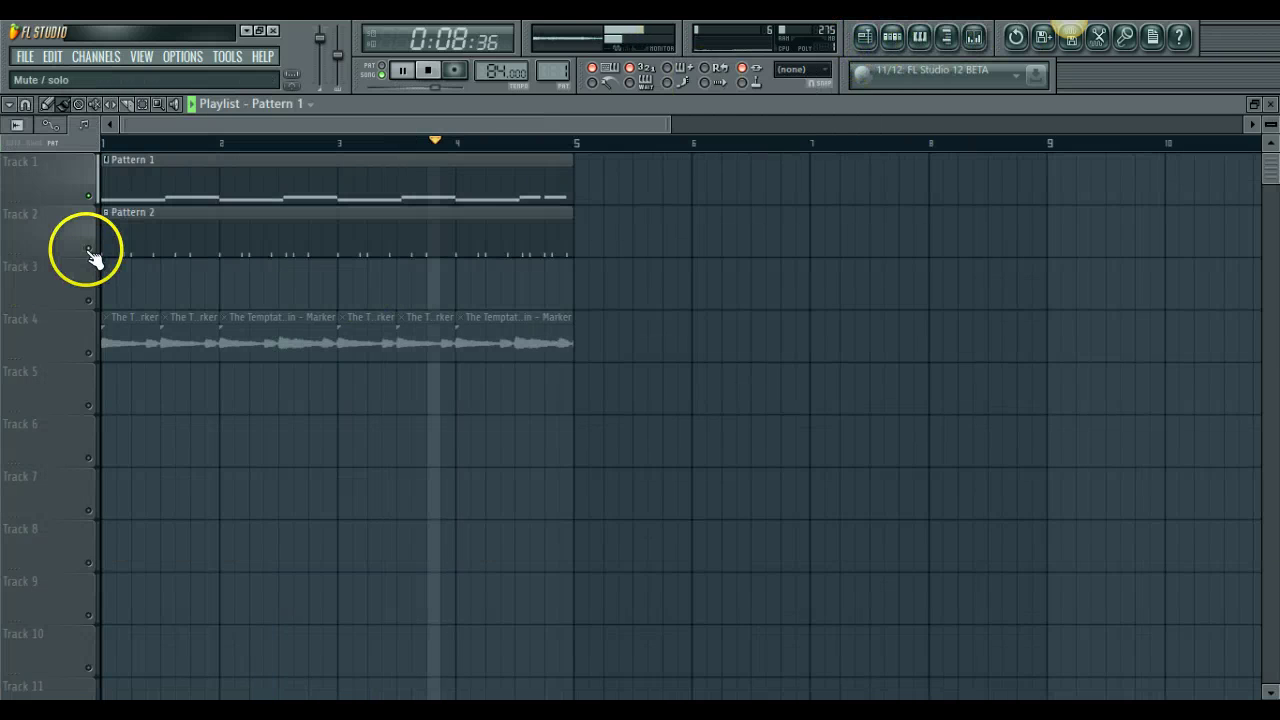
# - Reopen the sample's piano roll and lengthen the last Marker #3 note to end just before bar 5
pyautogui.click(893, 37)
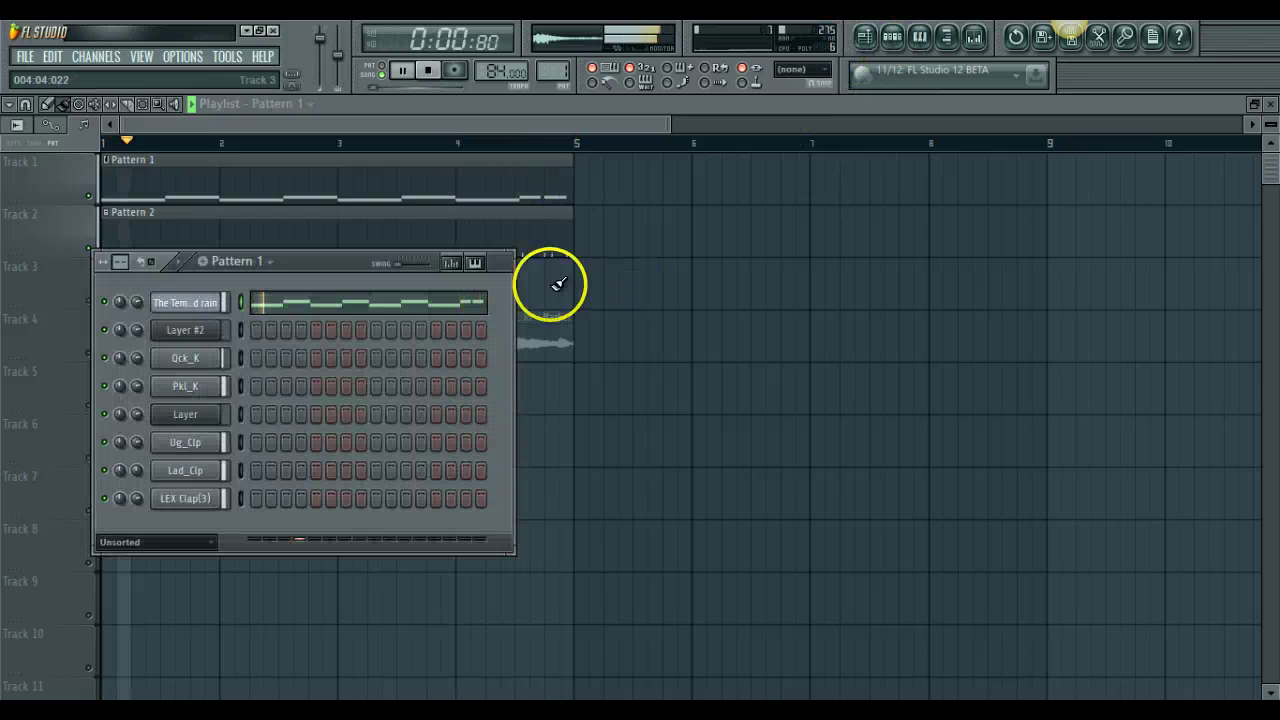
pyautogui.click(483, 308)
pyautogui.moveTo(198, 125); pyautogui.dragTo(634, 140)
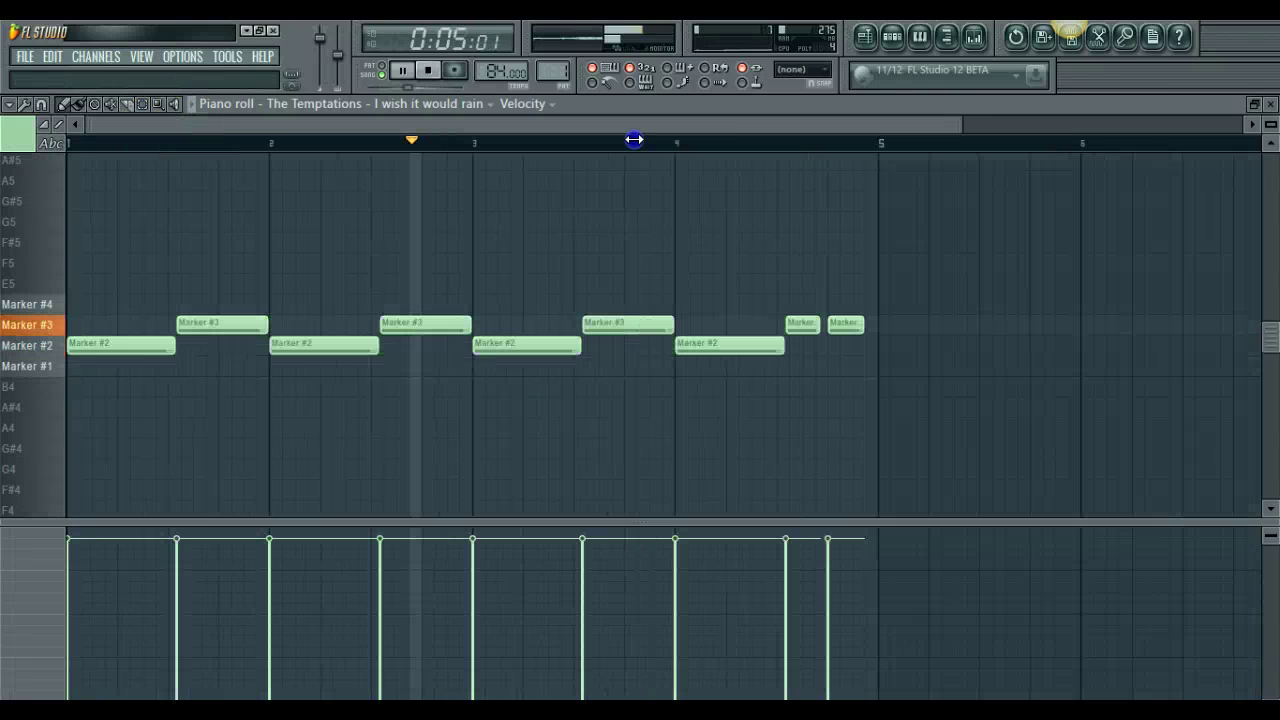
pyautogui.moveTo(948, 123); pyautogui.dragTo(764, 112)
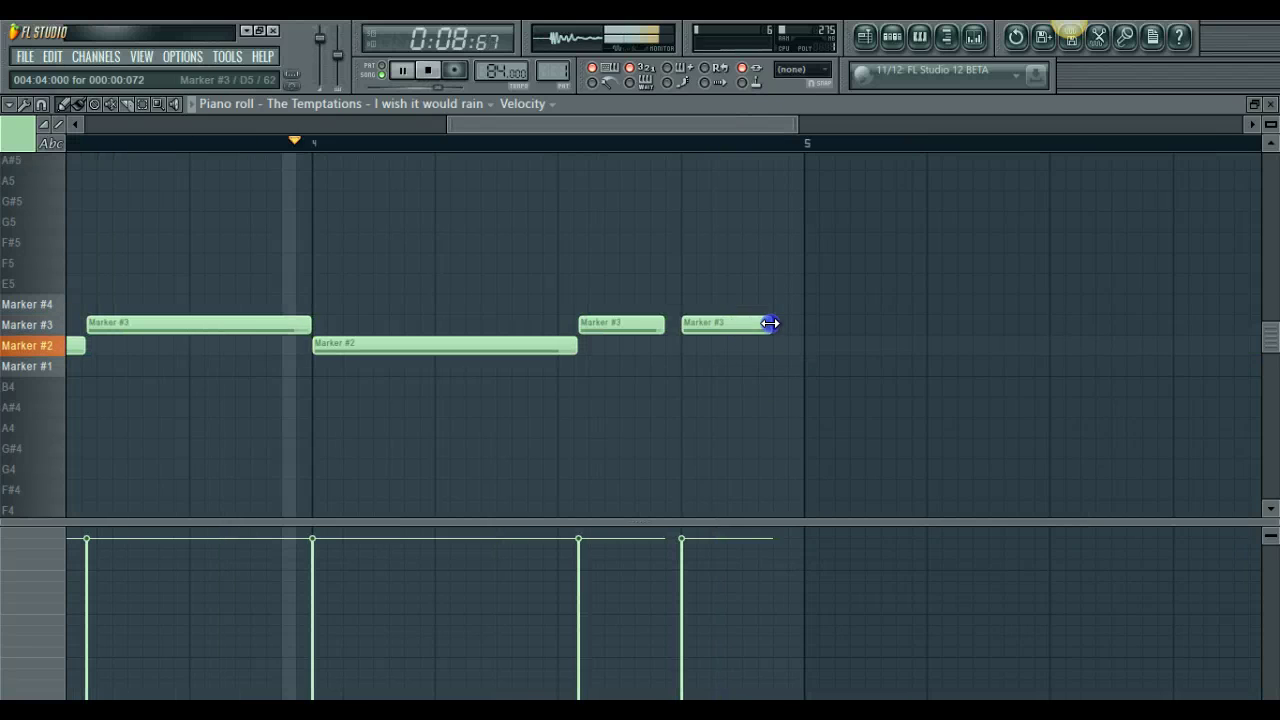
pyautogui.moveTo(770, 325); pyautogui.dragTo(800, 327)
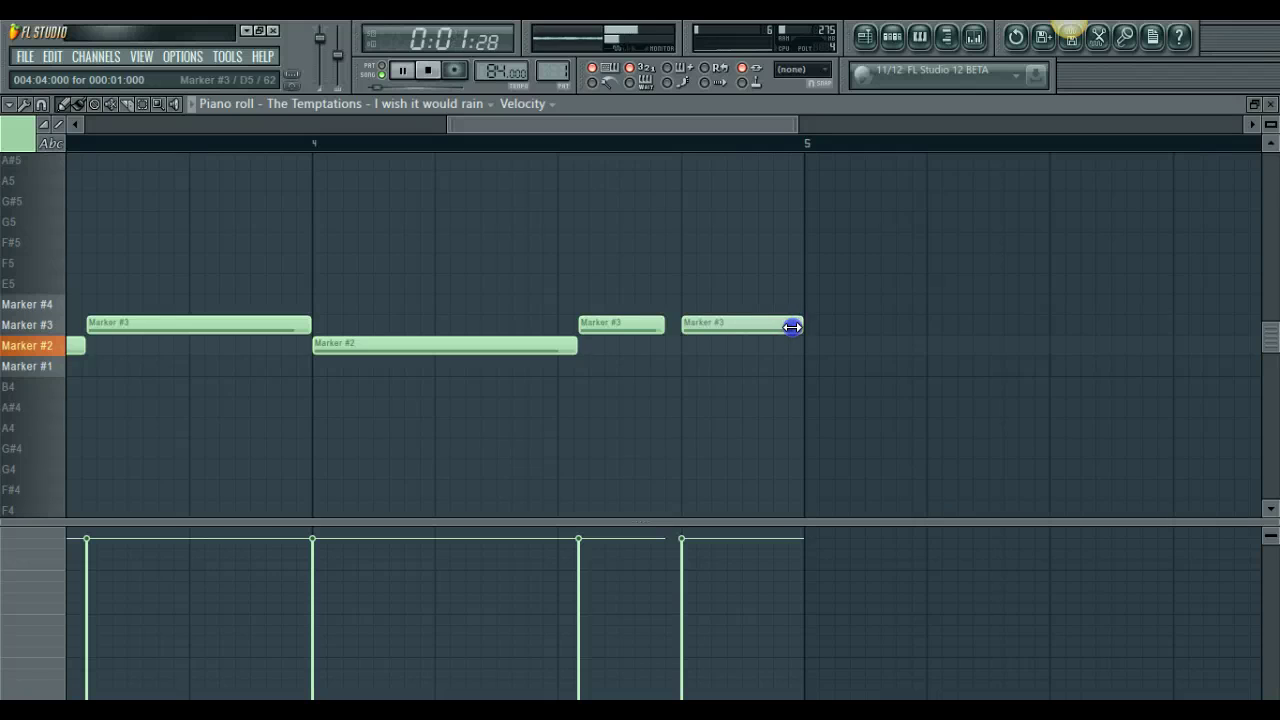
pyautogui.moveTo(792, 327); pyautogui.dragTo(787, 327)
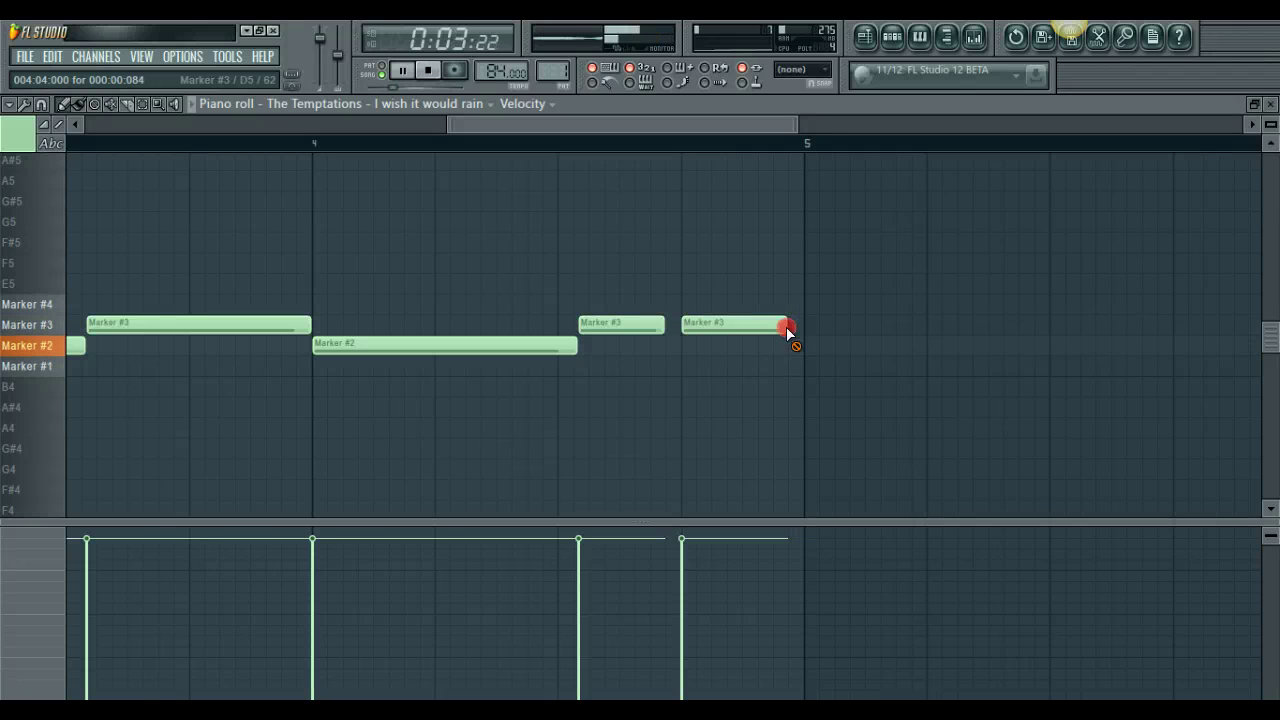
# - Replace the last Marker #3 note with a shorter one starting just before beat 4 of bar 4
pyautogui.rightClick(787, 328)
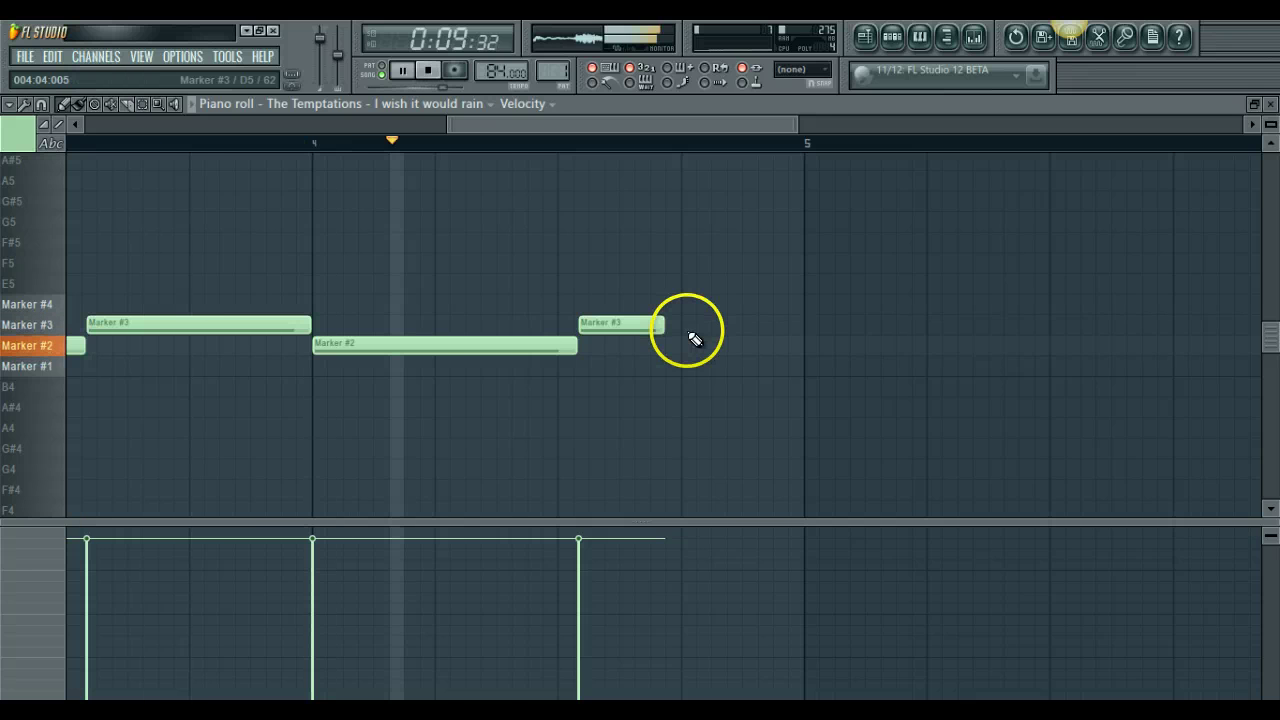
pyautogui.click(687, 328)
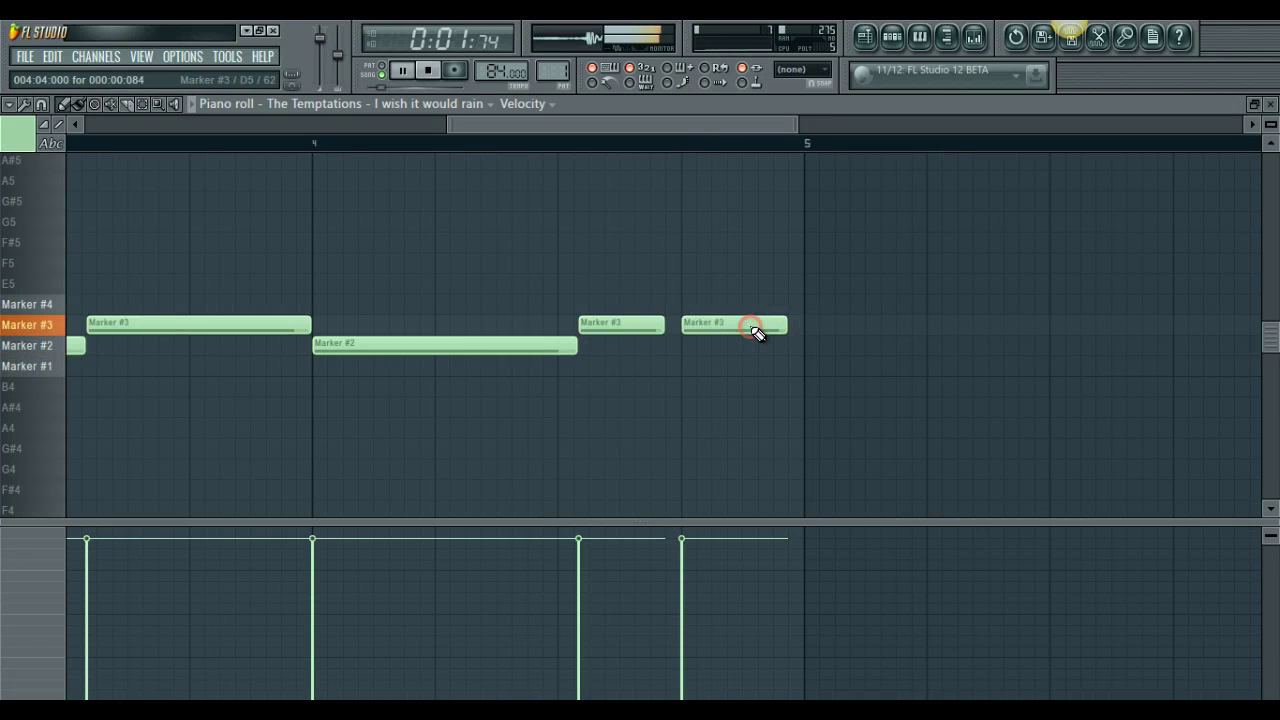
pyautogui.rightClick(751, 327)
pyautogui.click(670, 327)
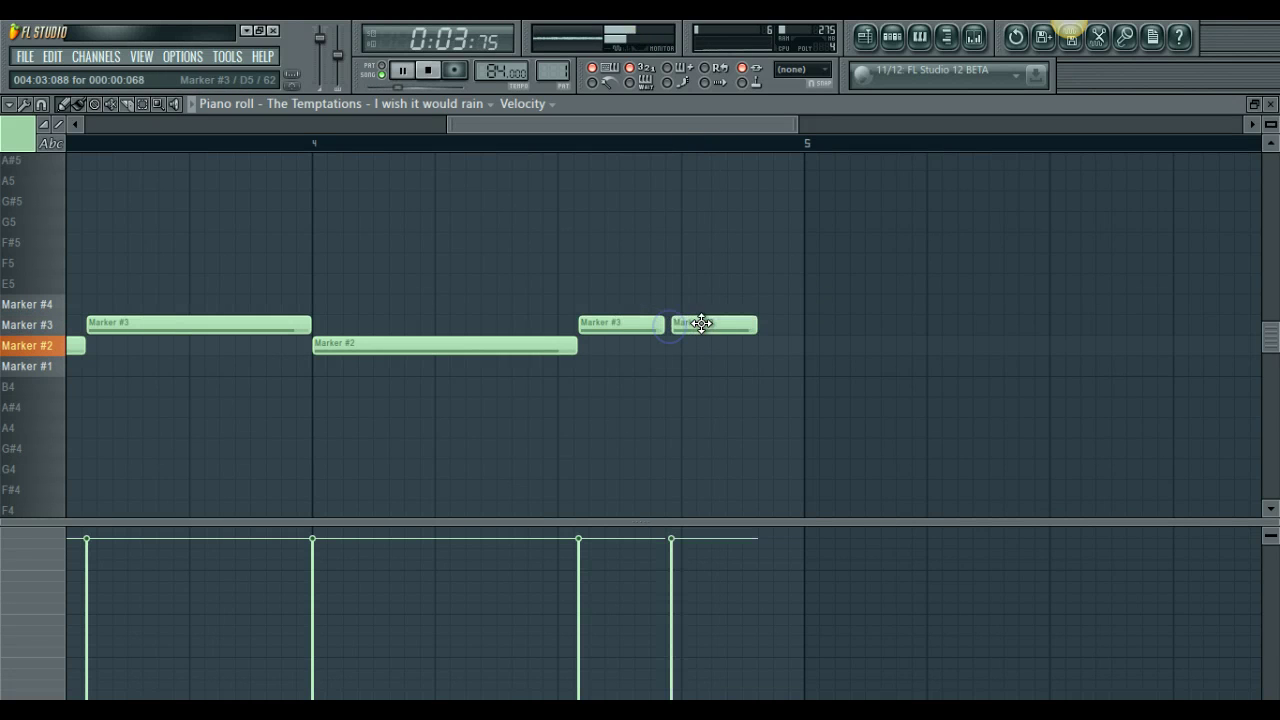
# - Show the note panning values and pan the last Marker #3 note about 73% left
pyautogui.click(528, 104)
pyautogui.click(536, 138)
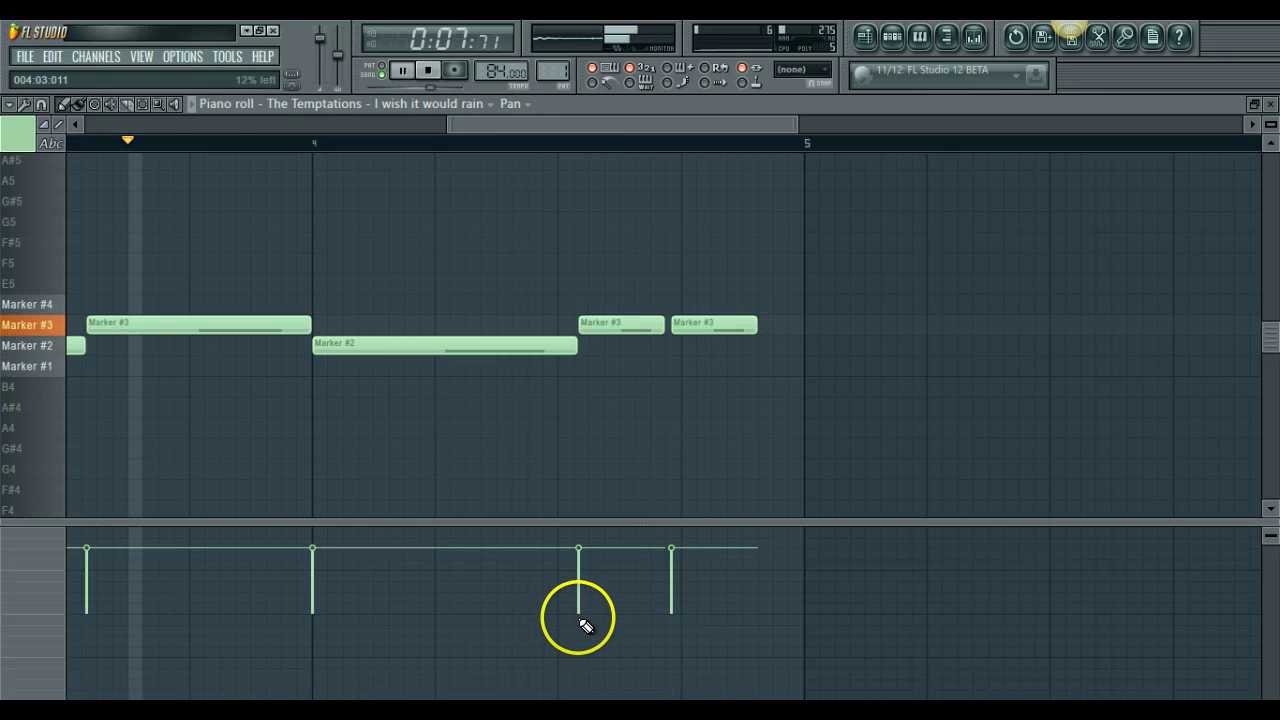
pyautogui.click(670, 678)
pyautogui.click(672, 678)
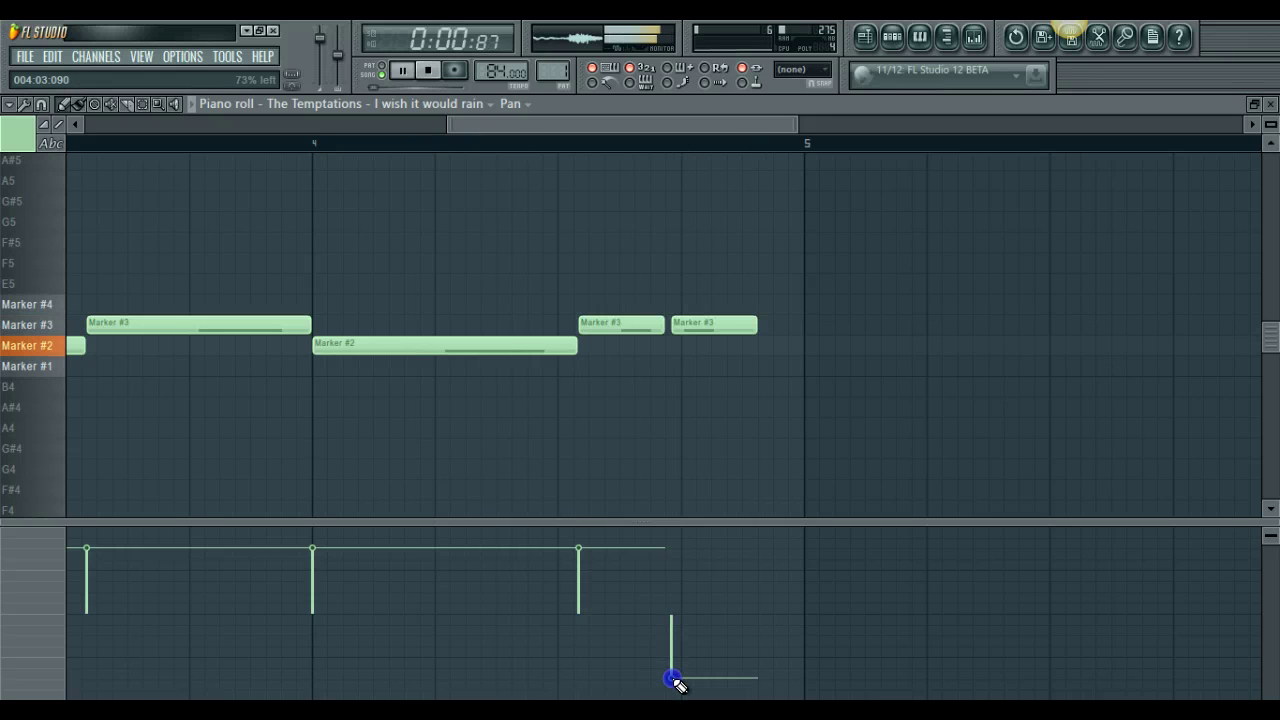
# - Move the last Marker #3 note slightly past beat 4 of bar 4 and remove the stray A#5 note
pyautogui.click(686, 326)
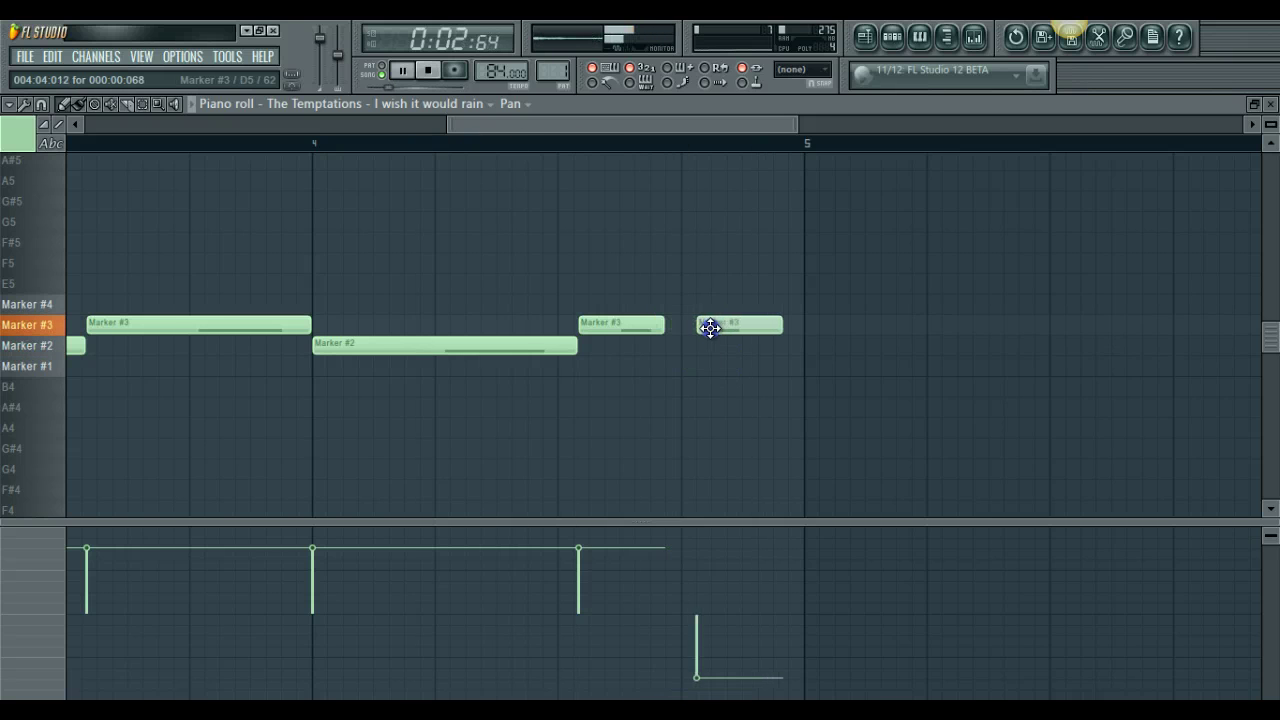
pyautogui.click(564, 158)
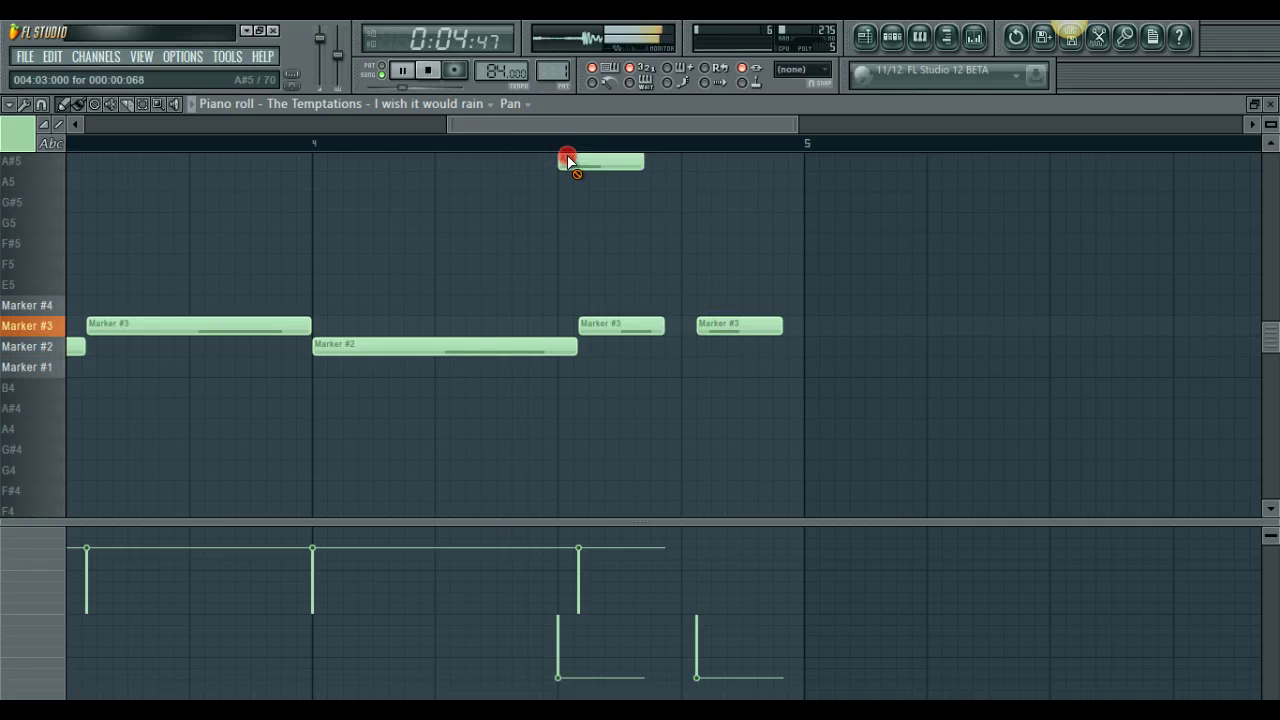
pyautogui.rightClick(567, 160)
pyautogui.click(313, 146)
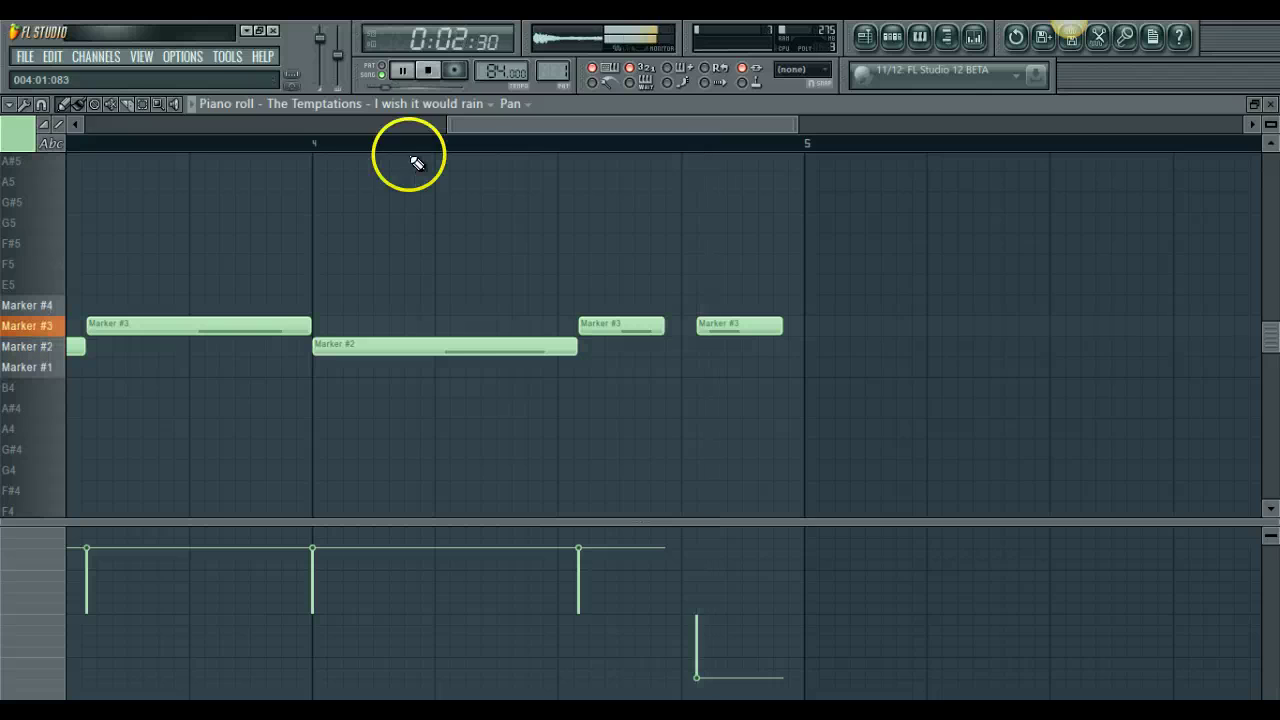
# - Centre the panning of every note from bar 1 through the Marker #2 note in bar 4
pyautogui.moveTo(453, 122); pyautogui.dragTo(46, 186)
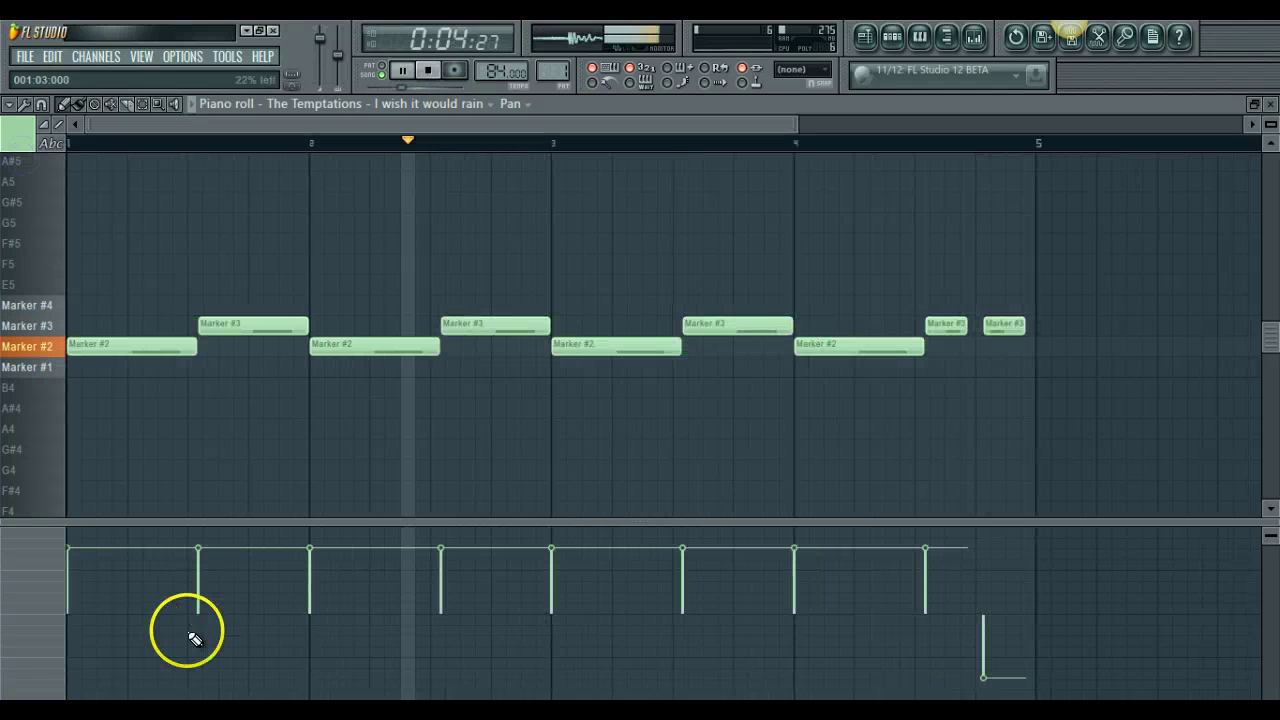
pyautogui.moveTo(200, 620); pyautogui.dragTo(126, 614)
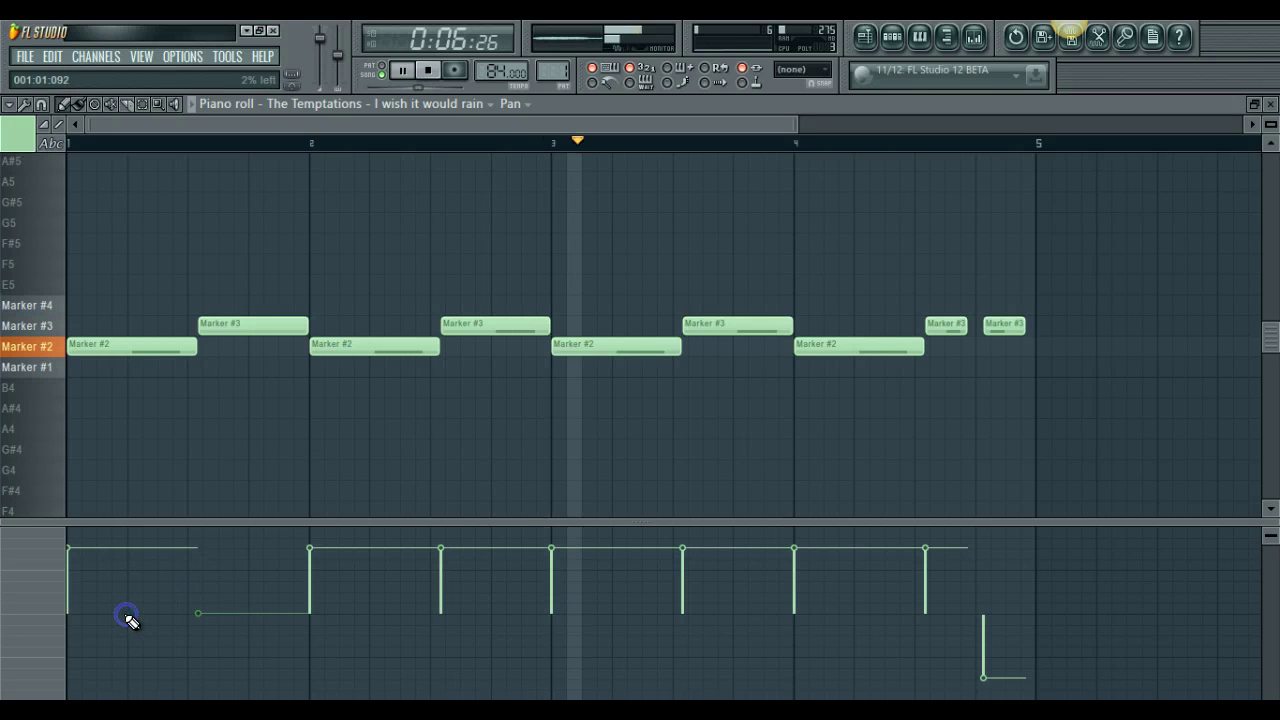
pyautogui.click(83, 612)
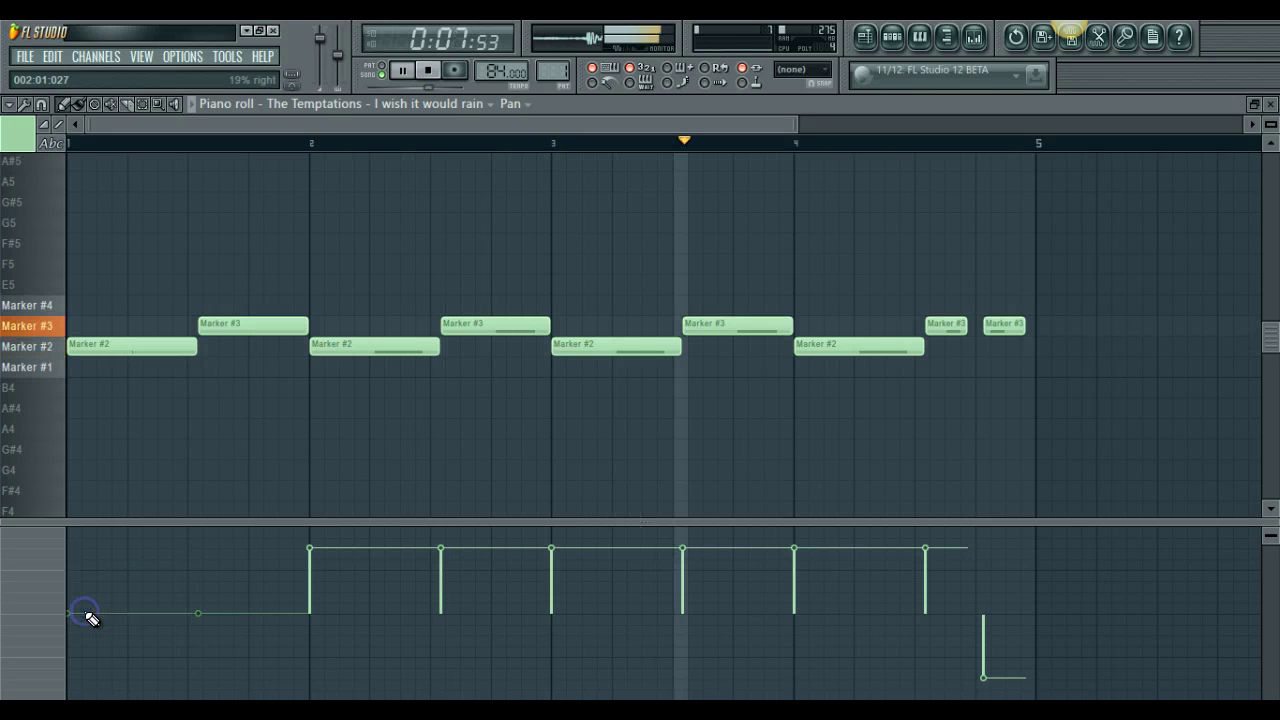
pyautogui.click(313, 612)
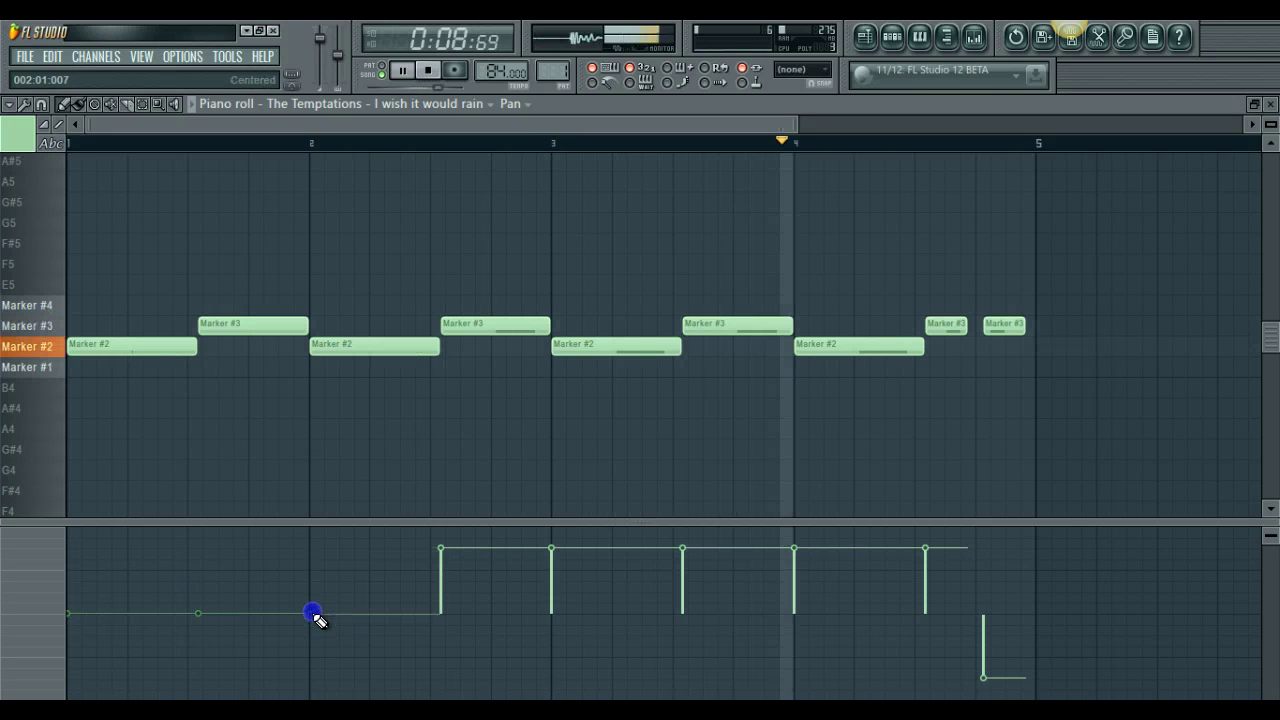
pyautogui.click(441, 613)
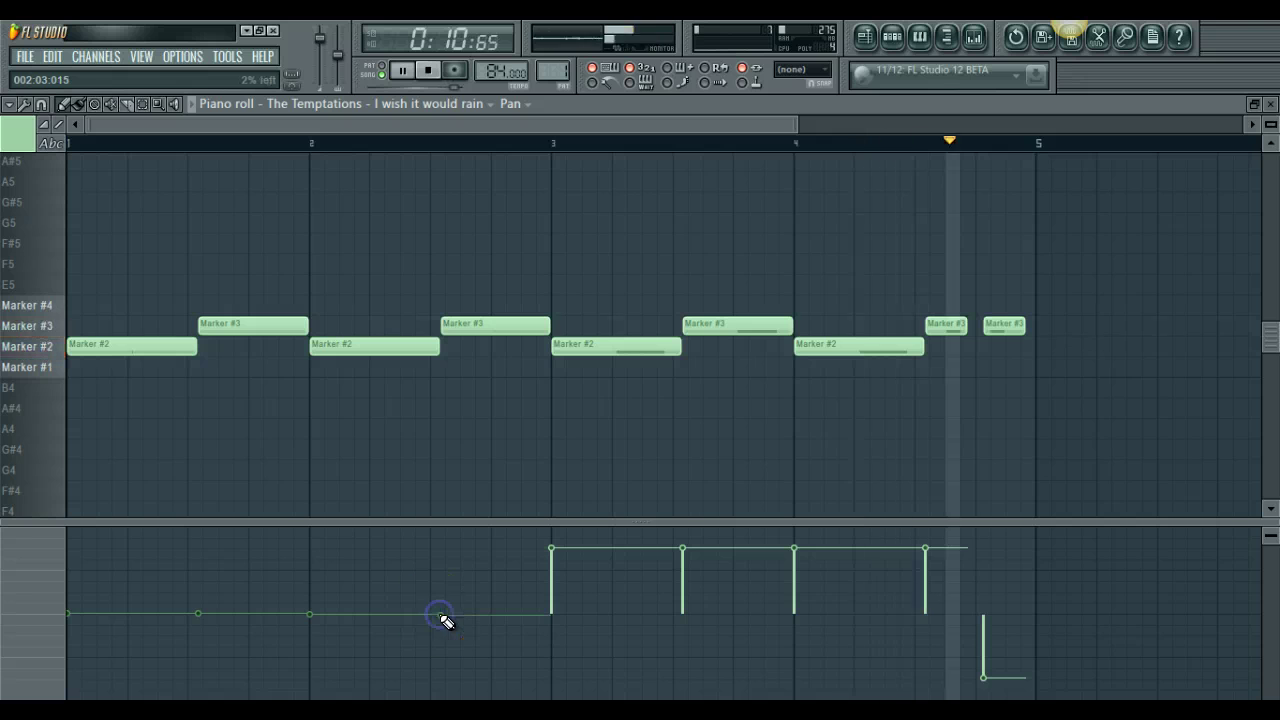
pyautogui.click(554, 614)
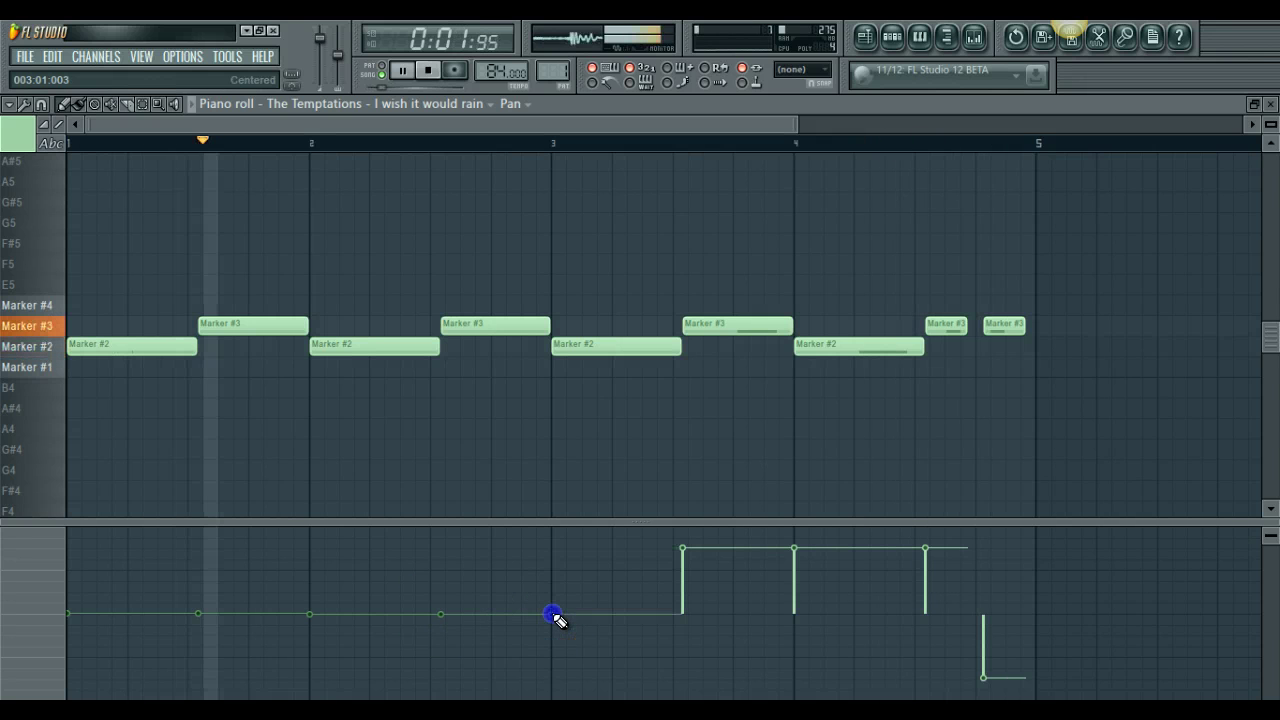
pyautogui.click(684, 614)
pyautogui.click(794, 614)
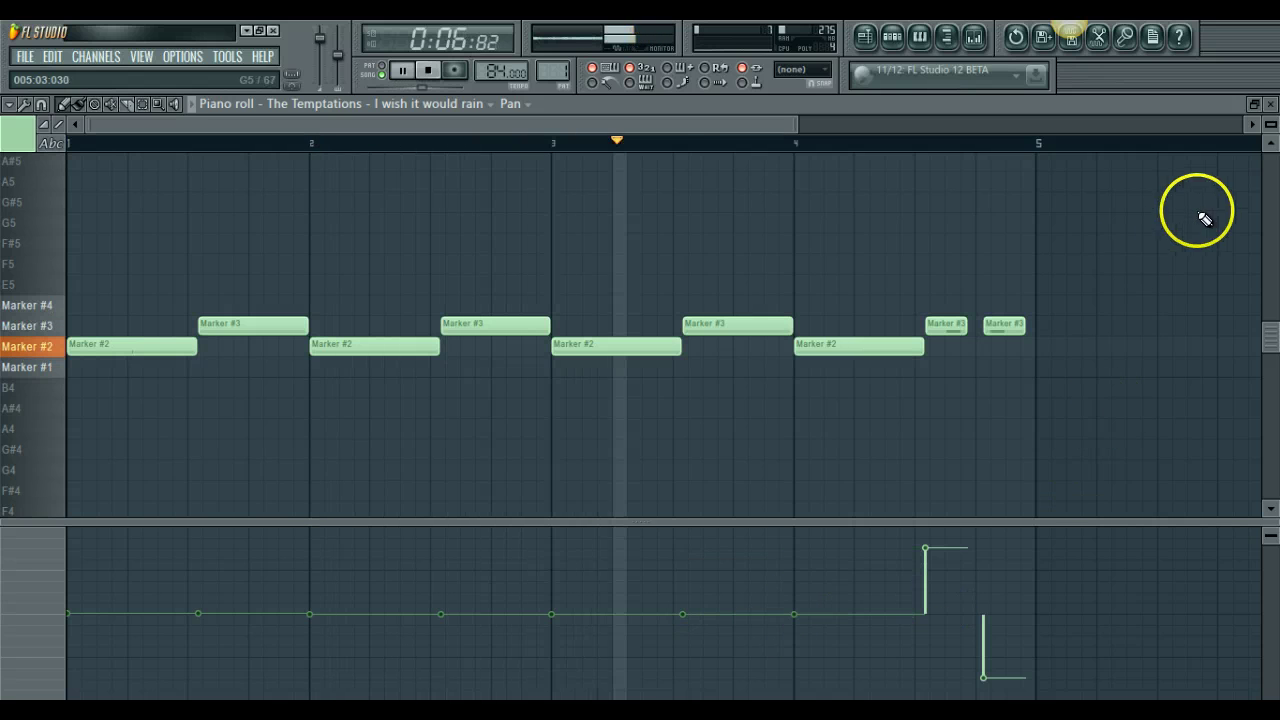
# - Close the piano roll and open the Temptations sample's Slicex editor from the step sequencer
pyautogui.click(1268, 105)
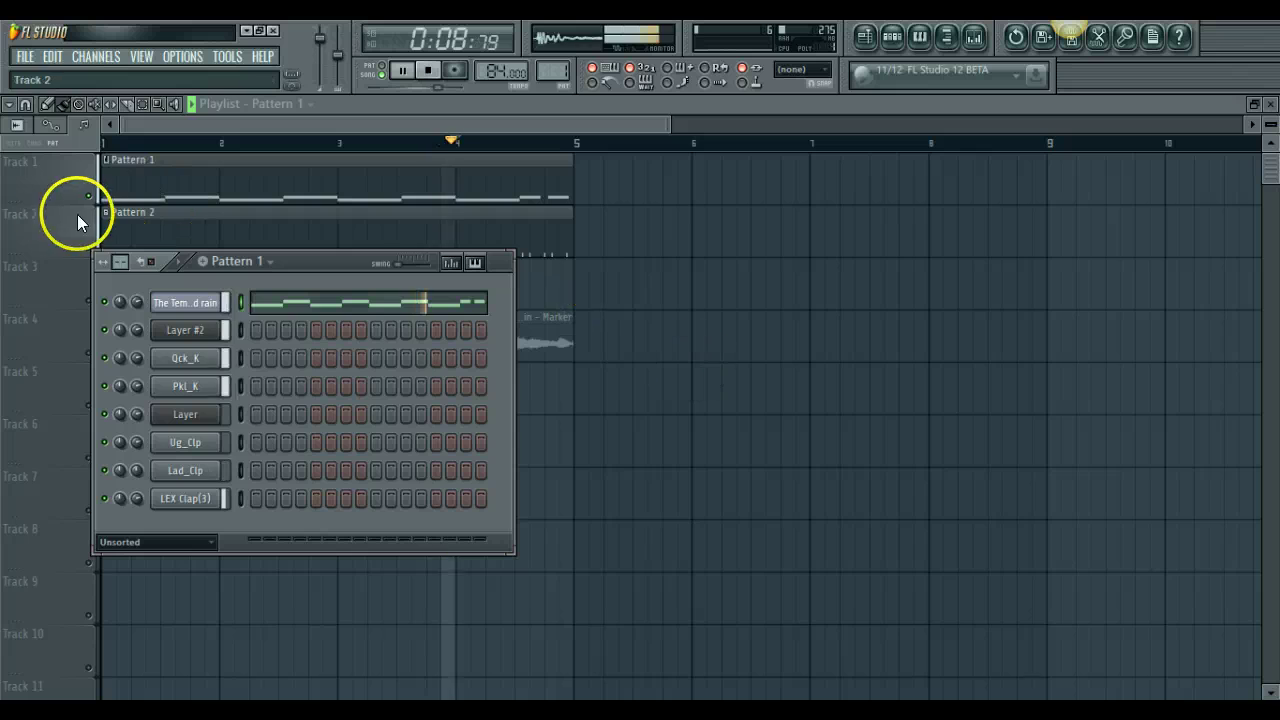
pyautogui.click(57, 233)
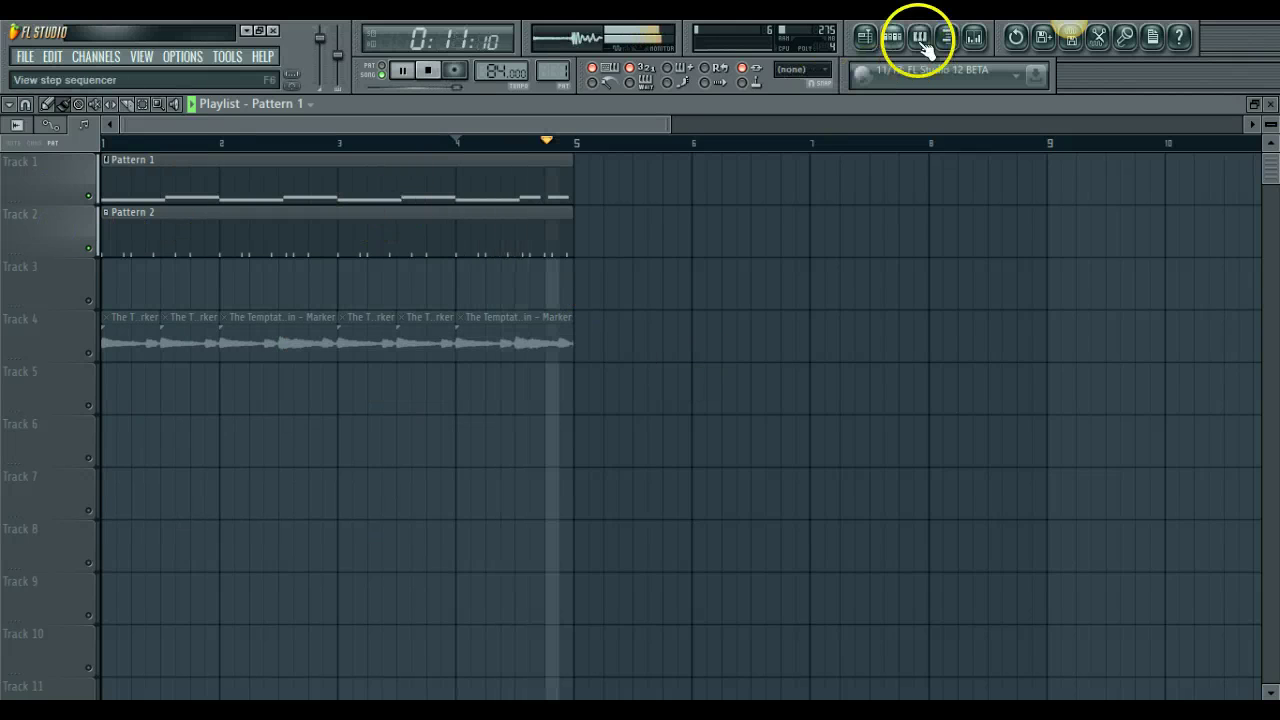
pyautogui.click(893, 37)
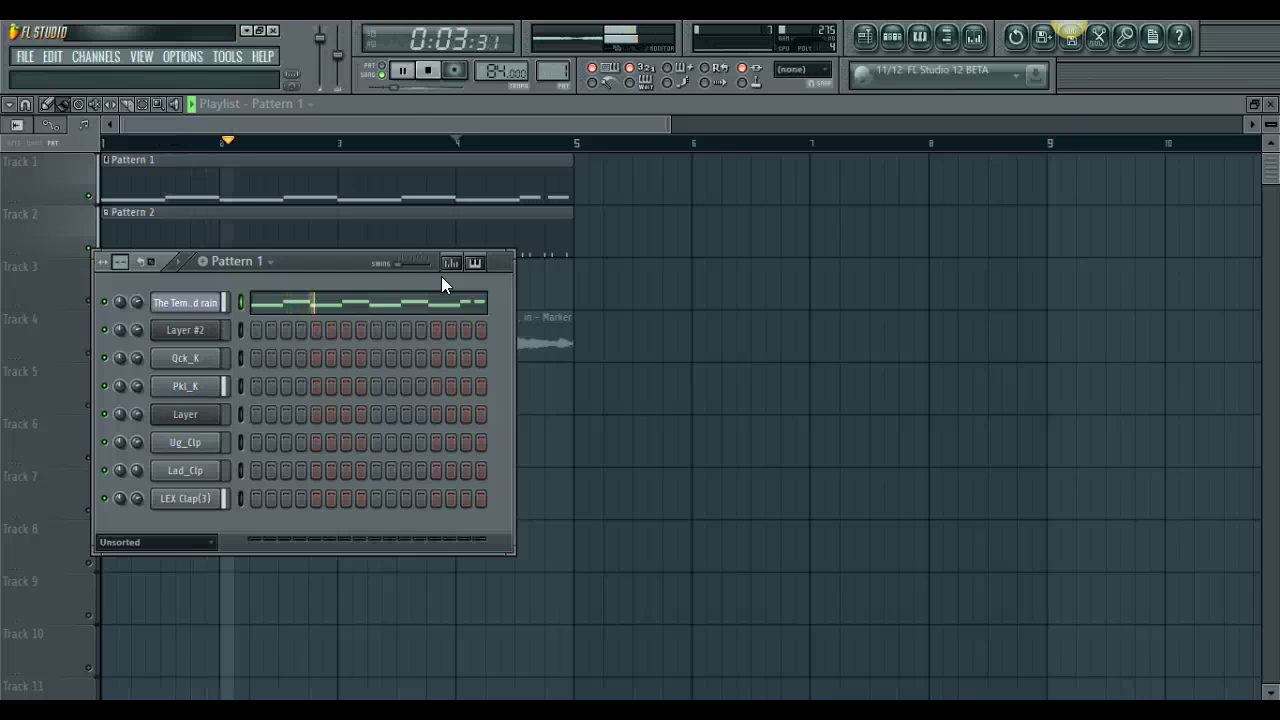
pyautogui.click(262, 307)
pyautogui.click(185, 302)
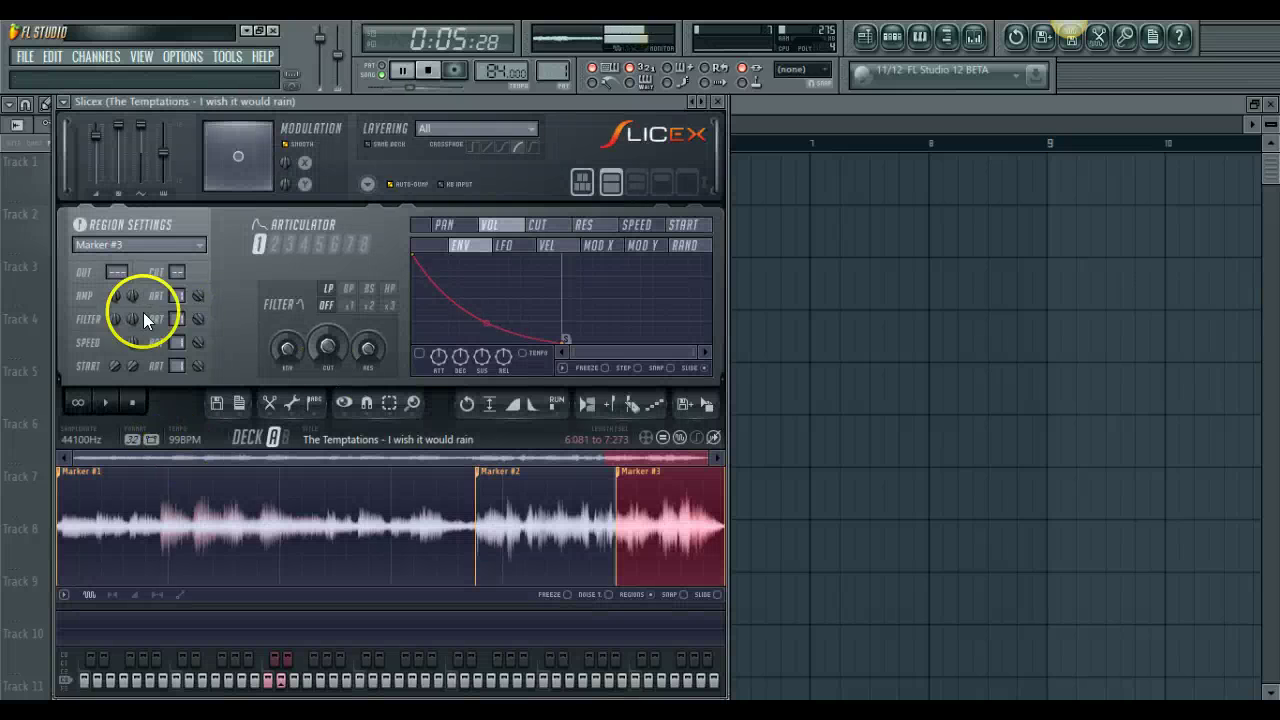
# - Lower the region speed of the Marker #2 and Marker #3 slices to -30 cents each
pyautogui.click(139, 244)
pyautogui.click(141, 289)
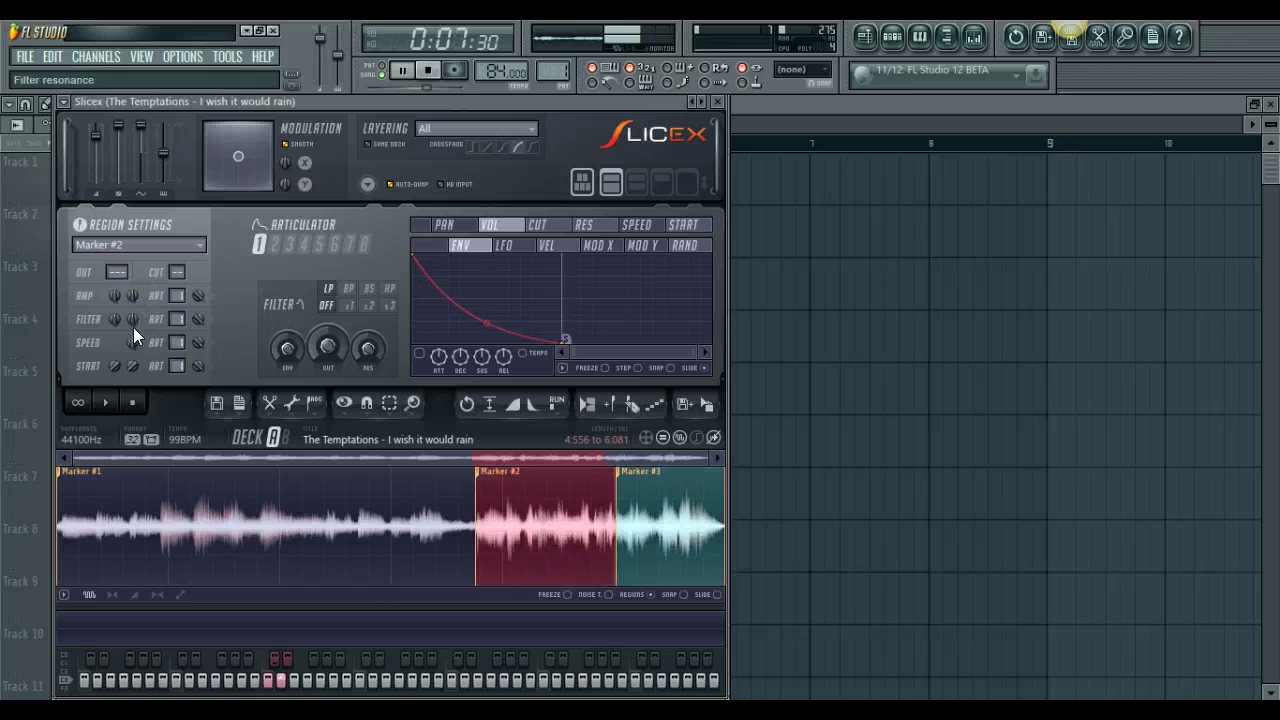
pyautogui.moveTo(133, 340); pyautogui.dragTo(133, 346)
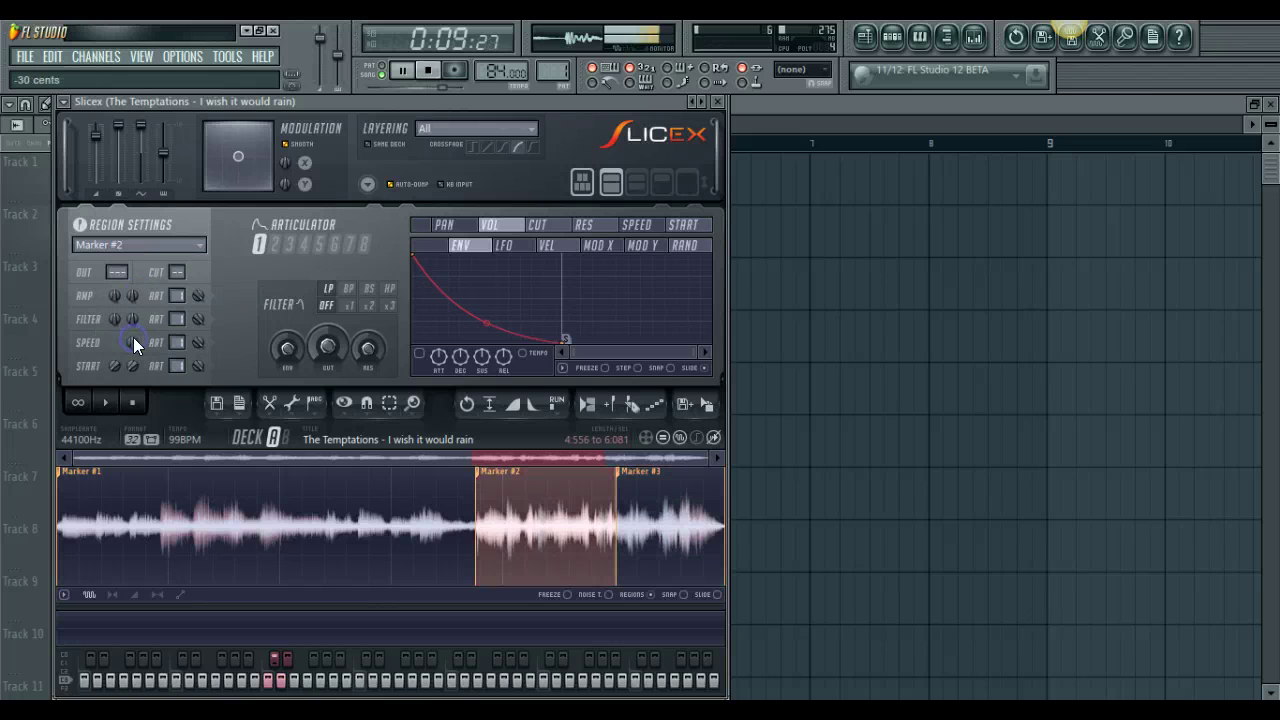
pyautogui.click(160, 245)
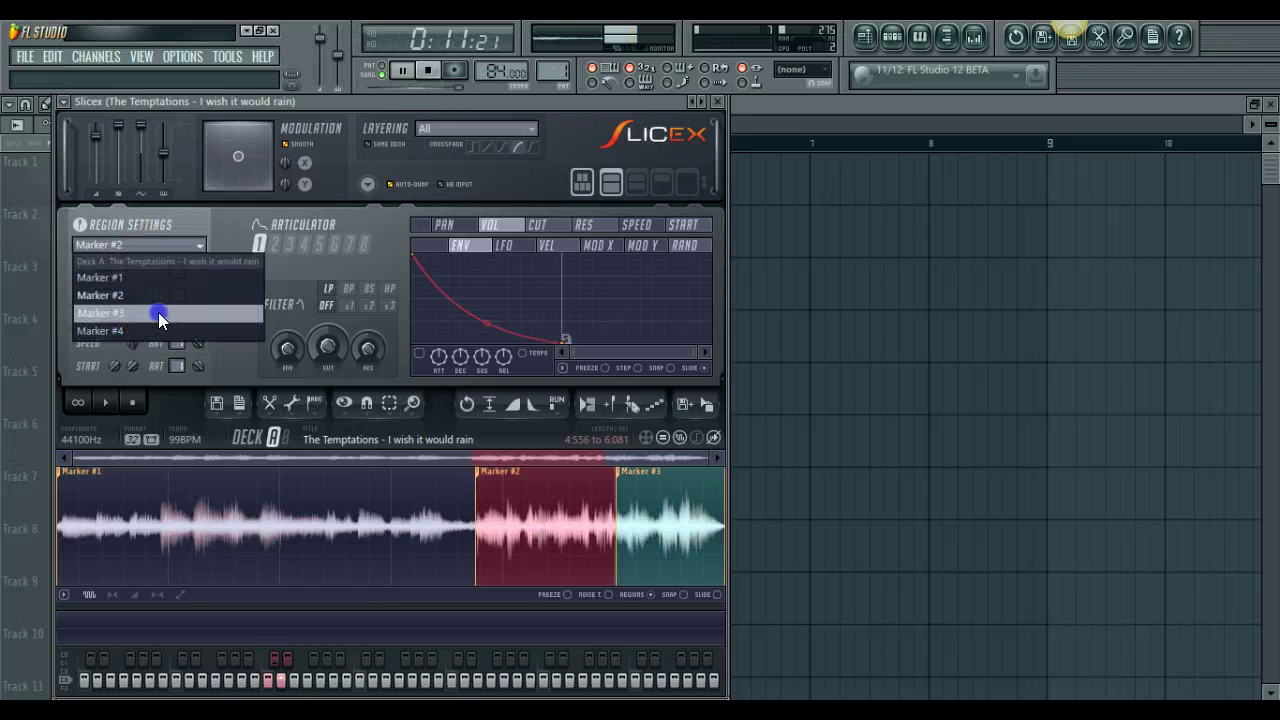
pyautogui.click(158, 313)
pyautogui.moveTo(133, 340); pyautogui.dragTo(133, 345)
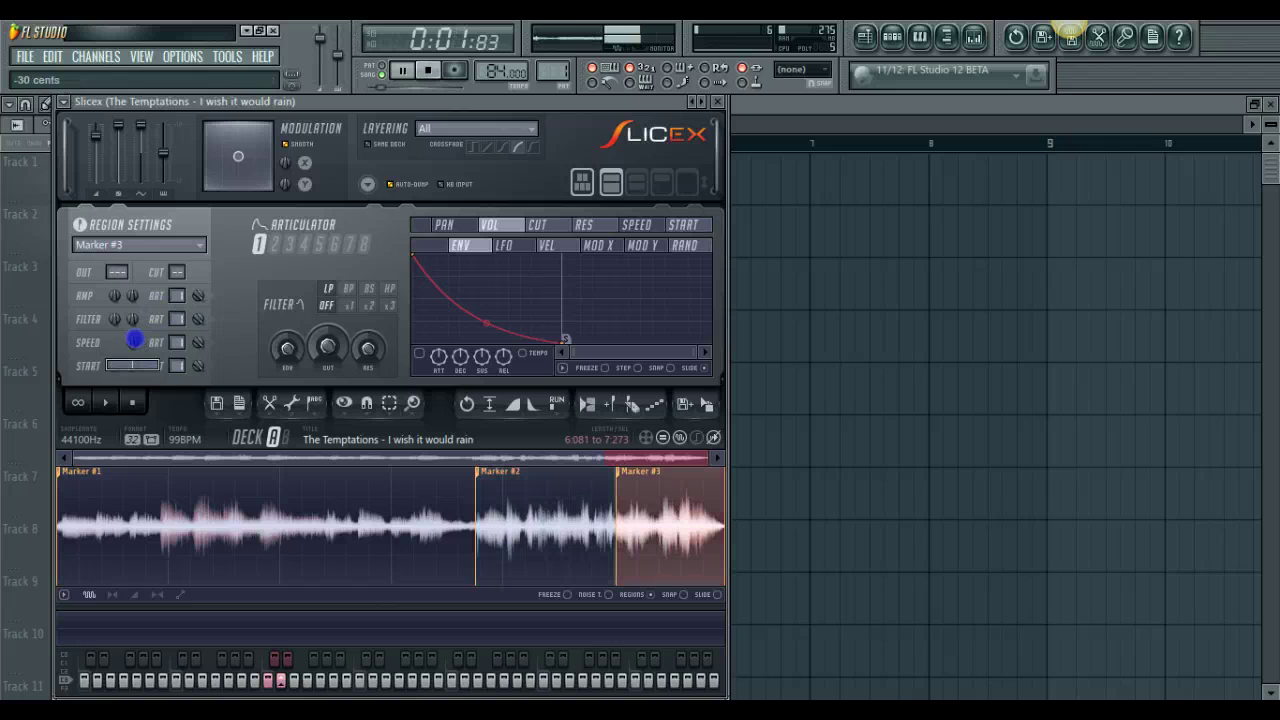
# - Slightly shorten the two Marker #3 notes in bar 4 of the Temptations piano roll and close the piano roll
pyautogui.click(719, 103)
pyautogui.click(919, 37)
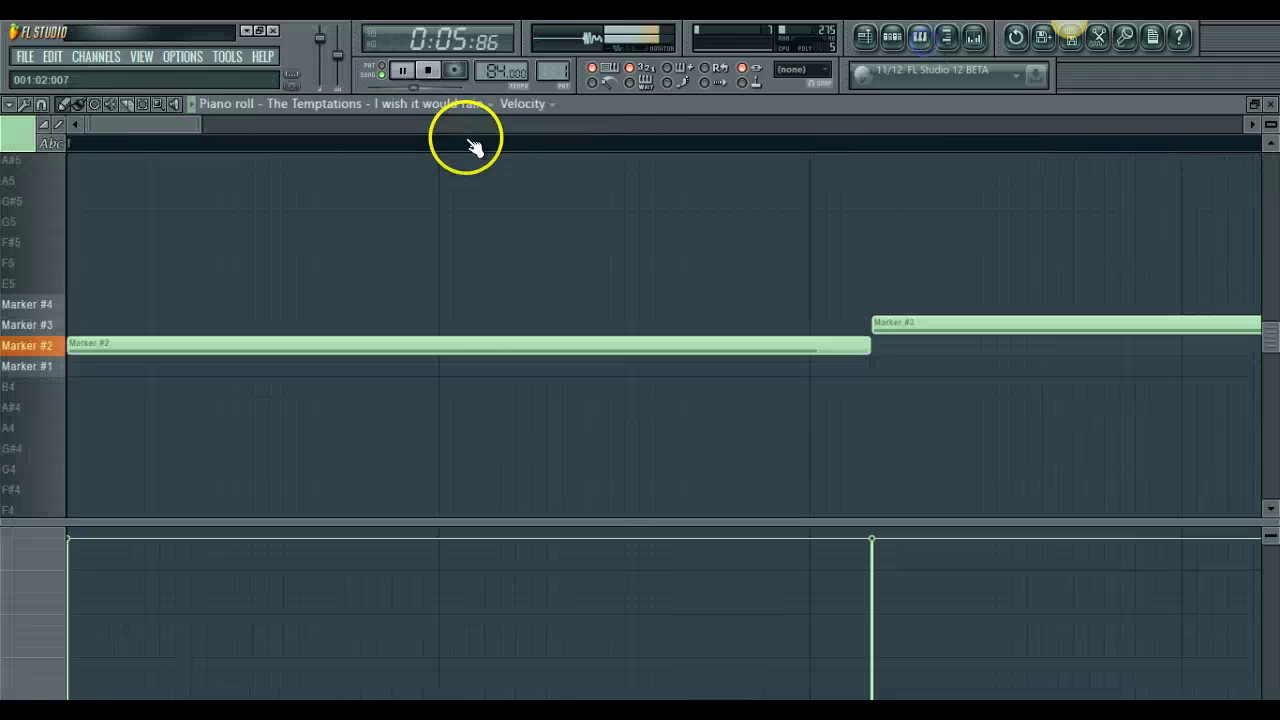
pyautogui.moveTo(169, 129)
pyautogui.mouseDown()
pyautogui.moveTo(877, 135)
pyautogui.moveTo(650, 142)
pyautogui.mouseUp()
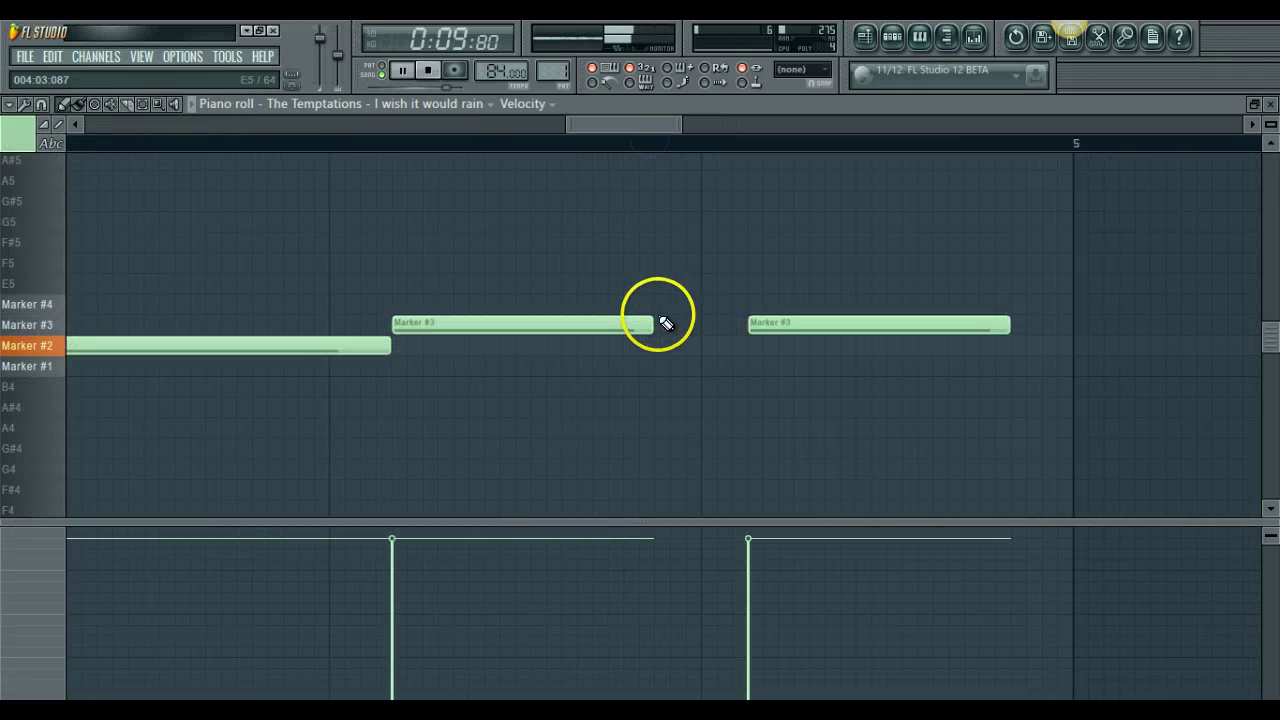
pyautogui.moveTo(648, 322); pyautogui.dragTo(638, 322)
pyautogui.click(1020, 321)
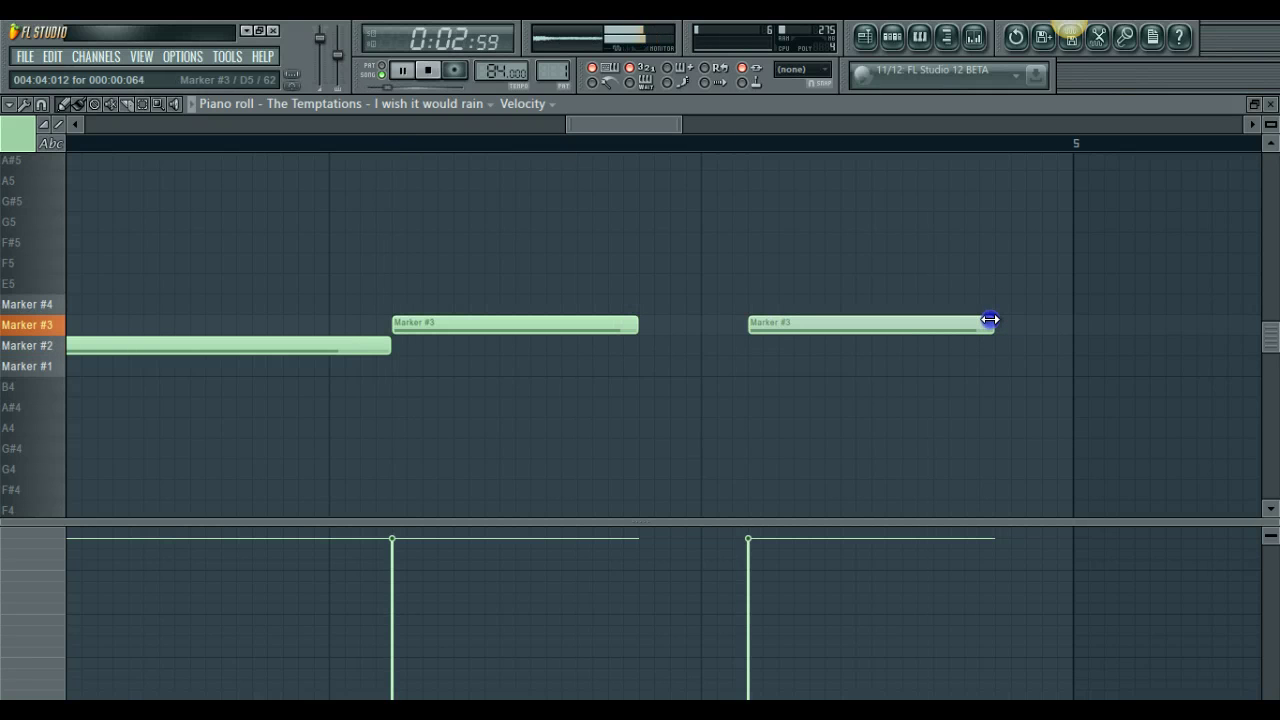
pyautogui.click(920, 38)
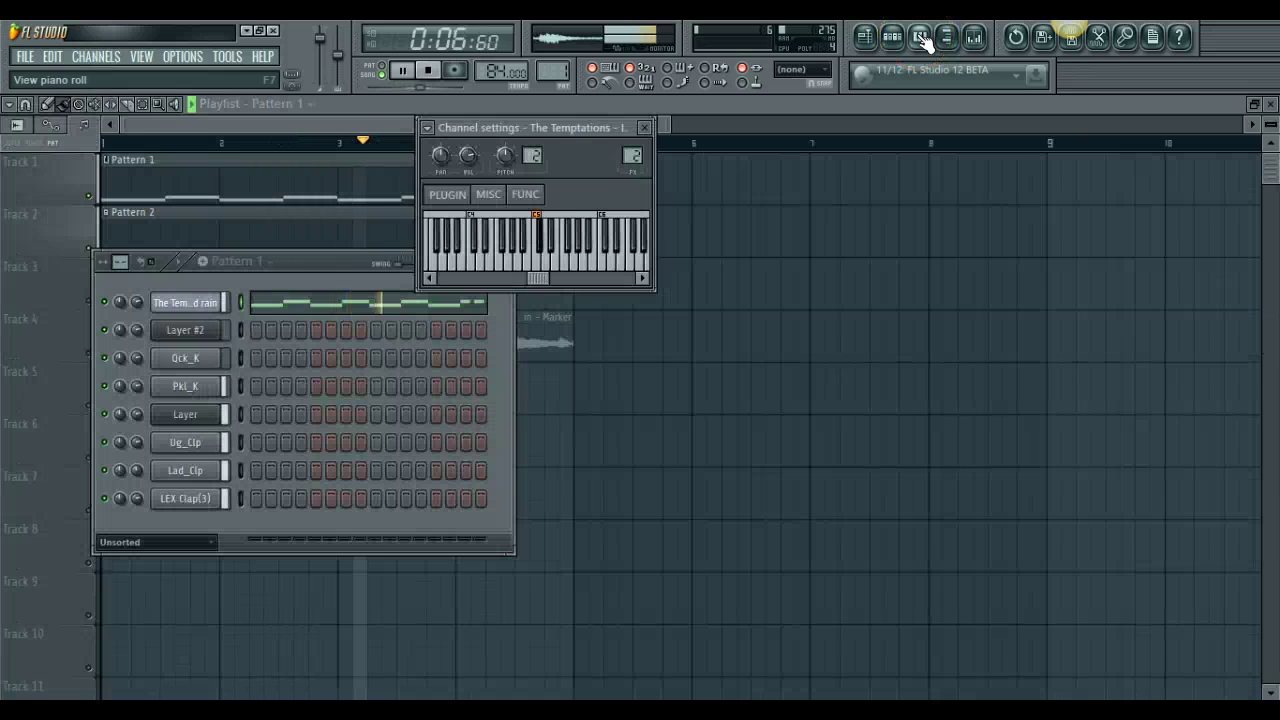
# - Solo playlist Track 1 to hear the sample pattern alone, and turn all the tracks back on
pyautogui.click(360, 120)
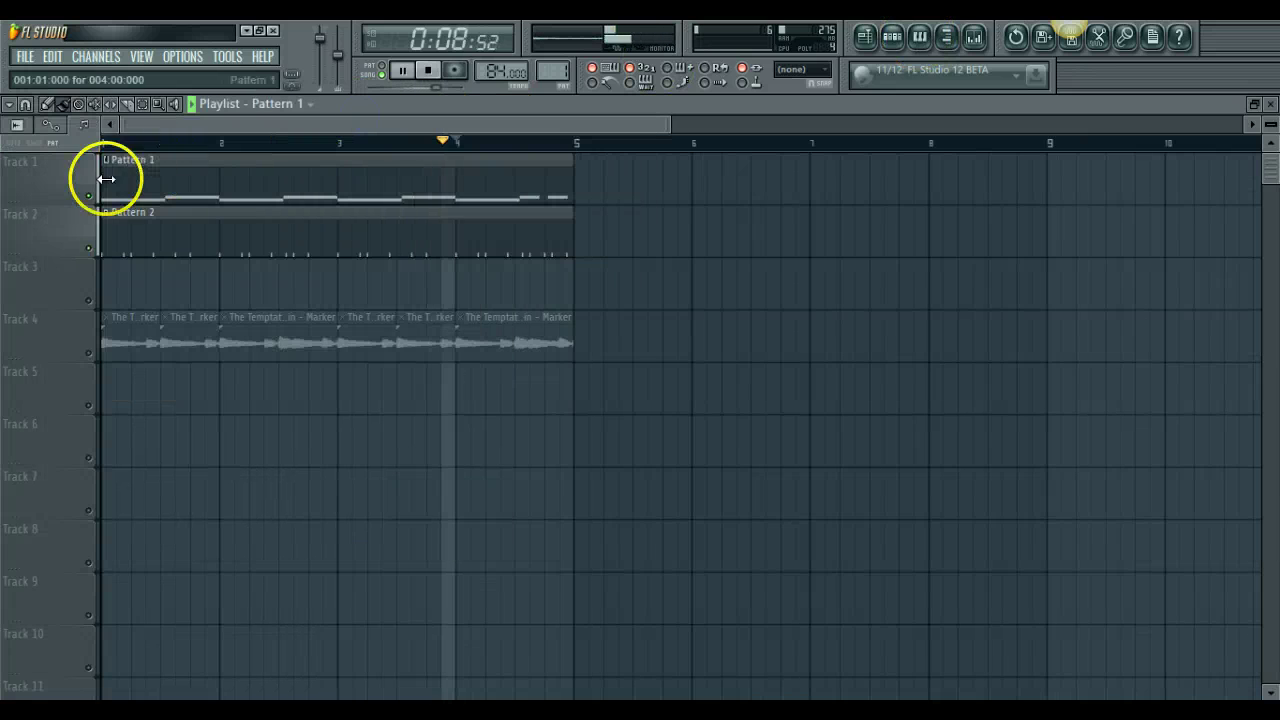
pyautogui.click(88, 197)
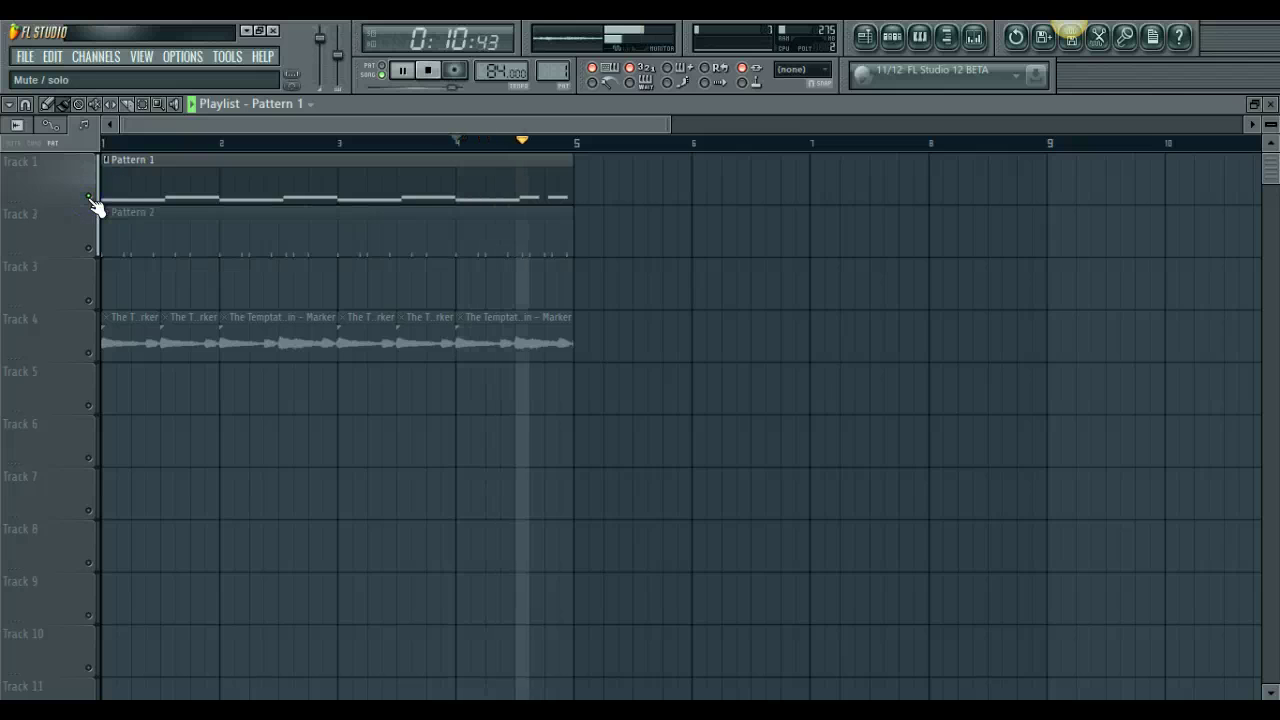
pyautogui.click(88, 197)
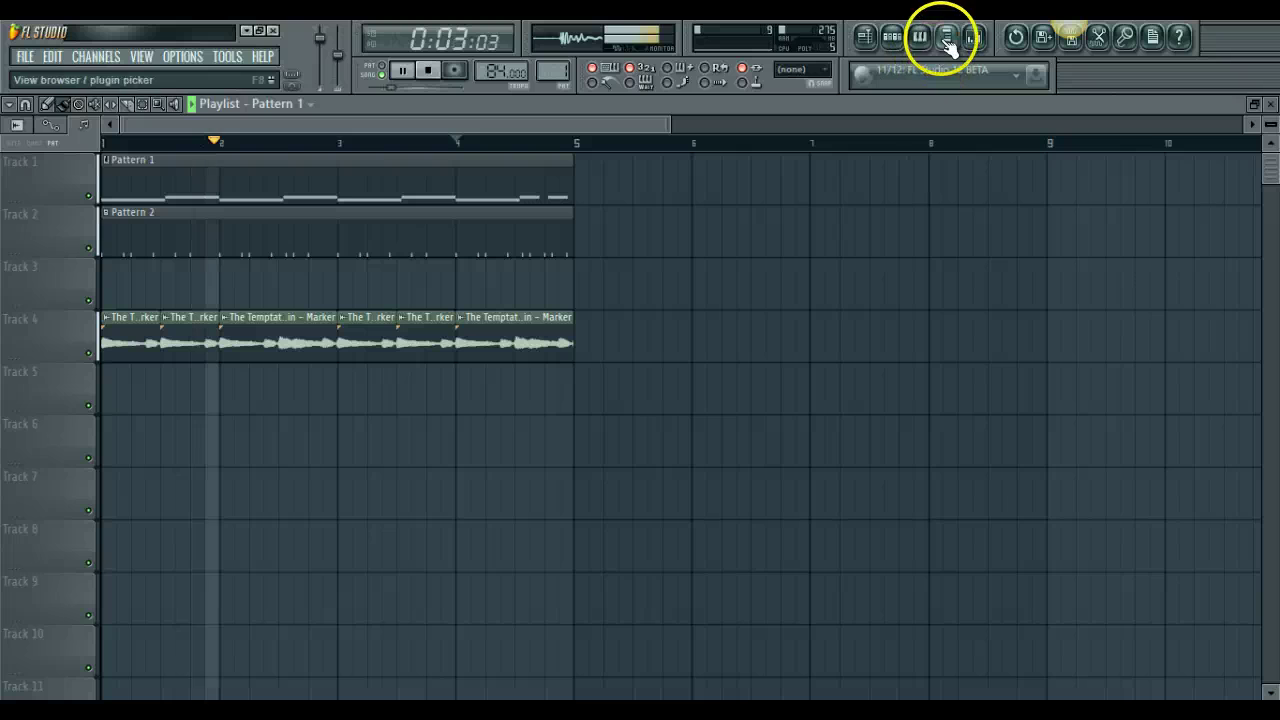
# - Set the region speed of the Marker #3 and Marker #2 slices in the Temptations Slicex to -20 cents each
pyautogui.click(893, 38)
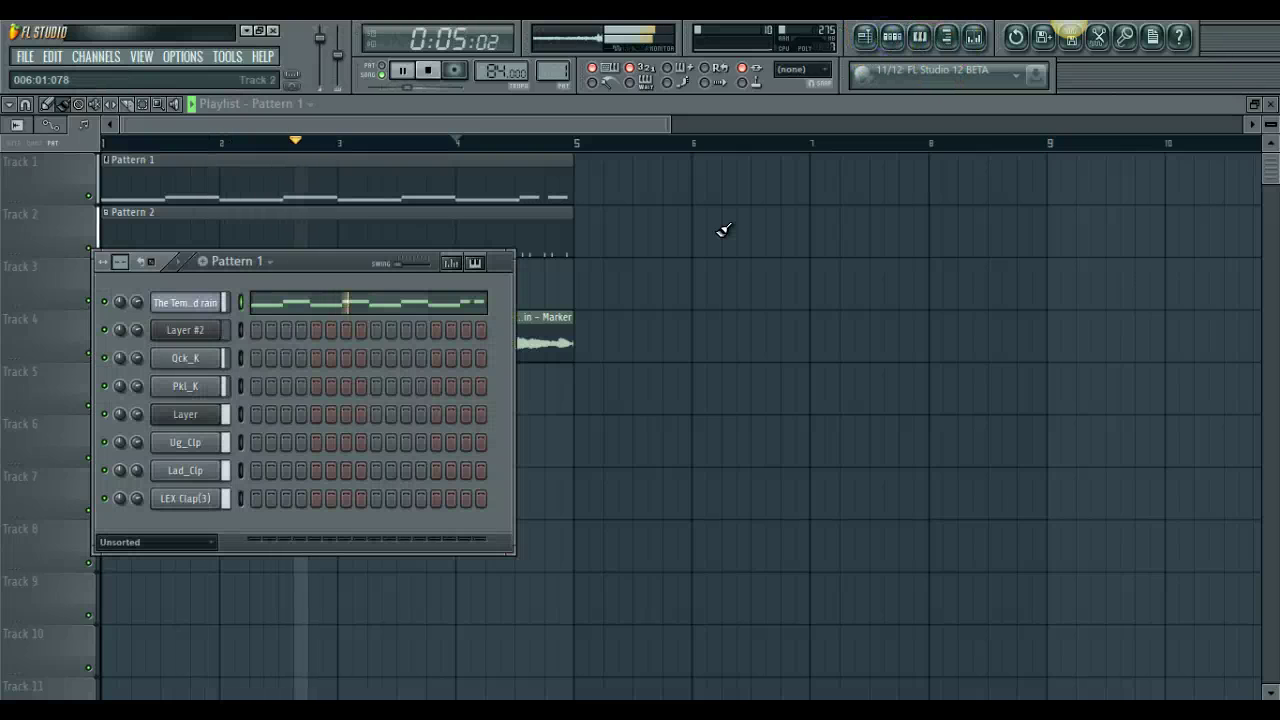
pyautogui.click(200, 302)
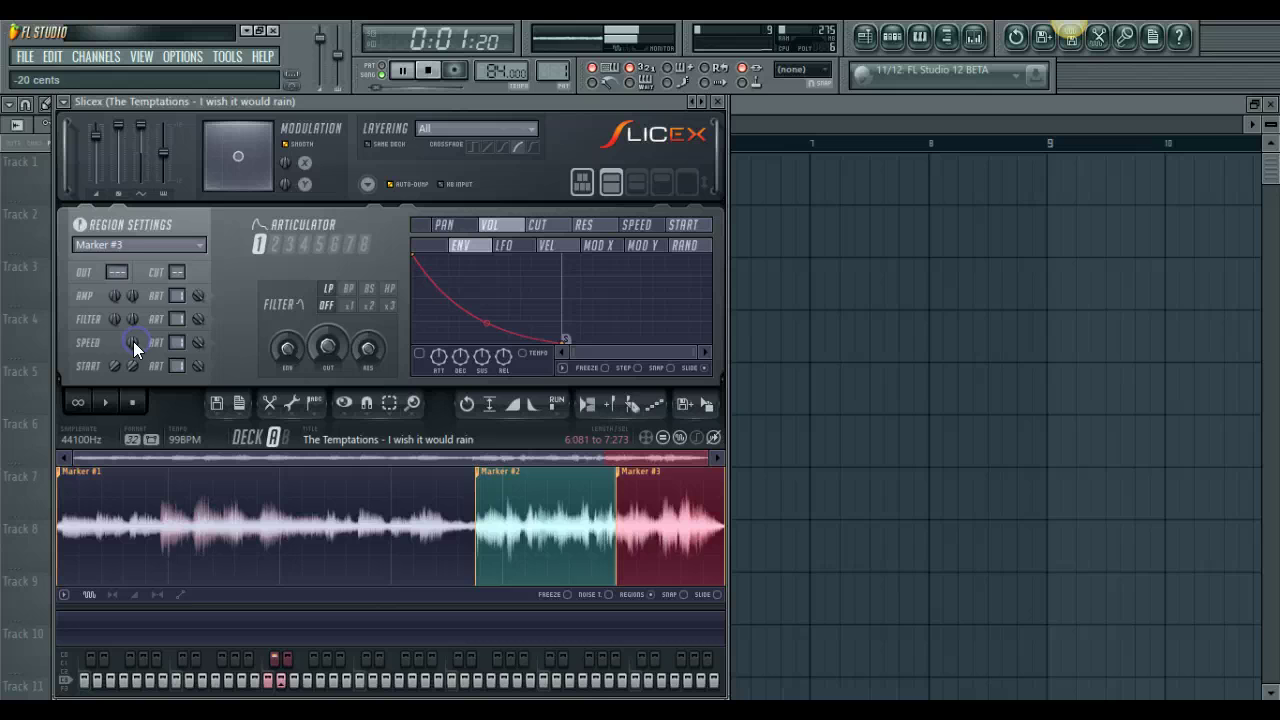
pyautogui.click(167, 250)
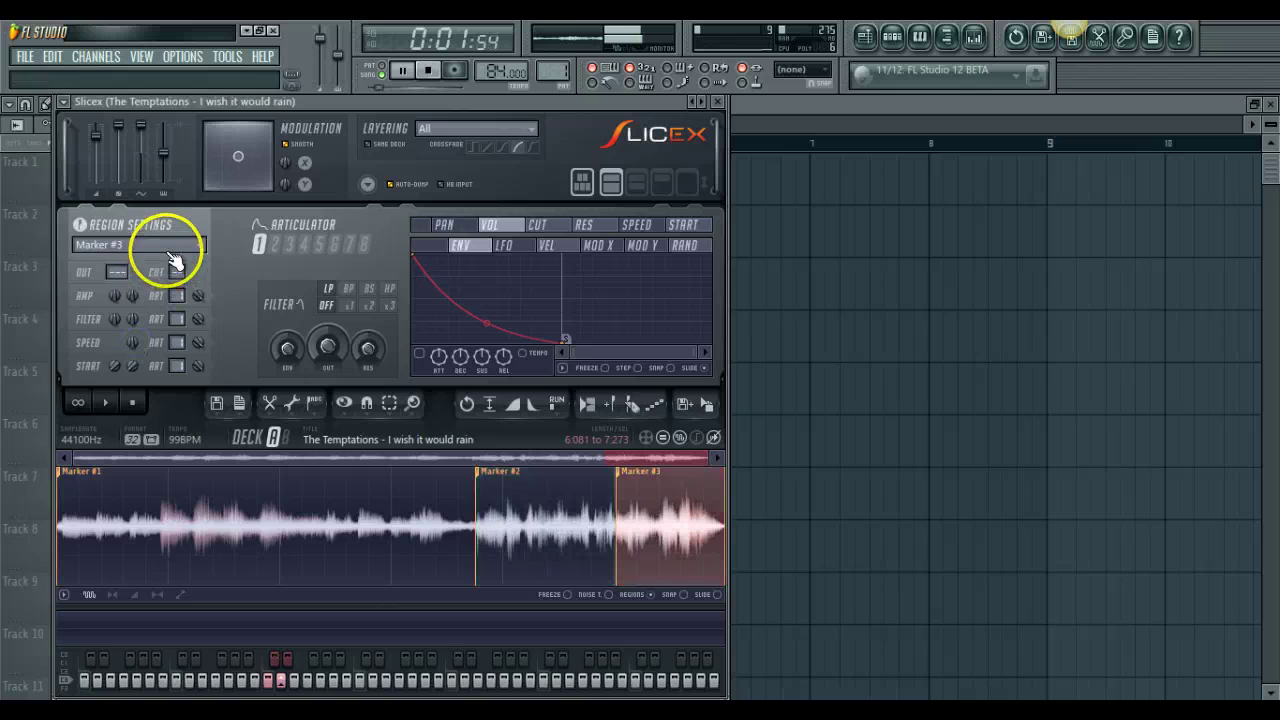
pyautogui.click(155, 295)
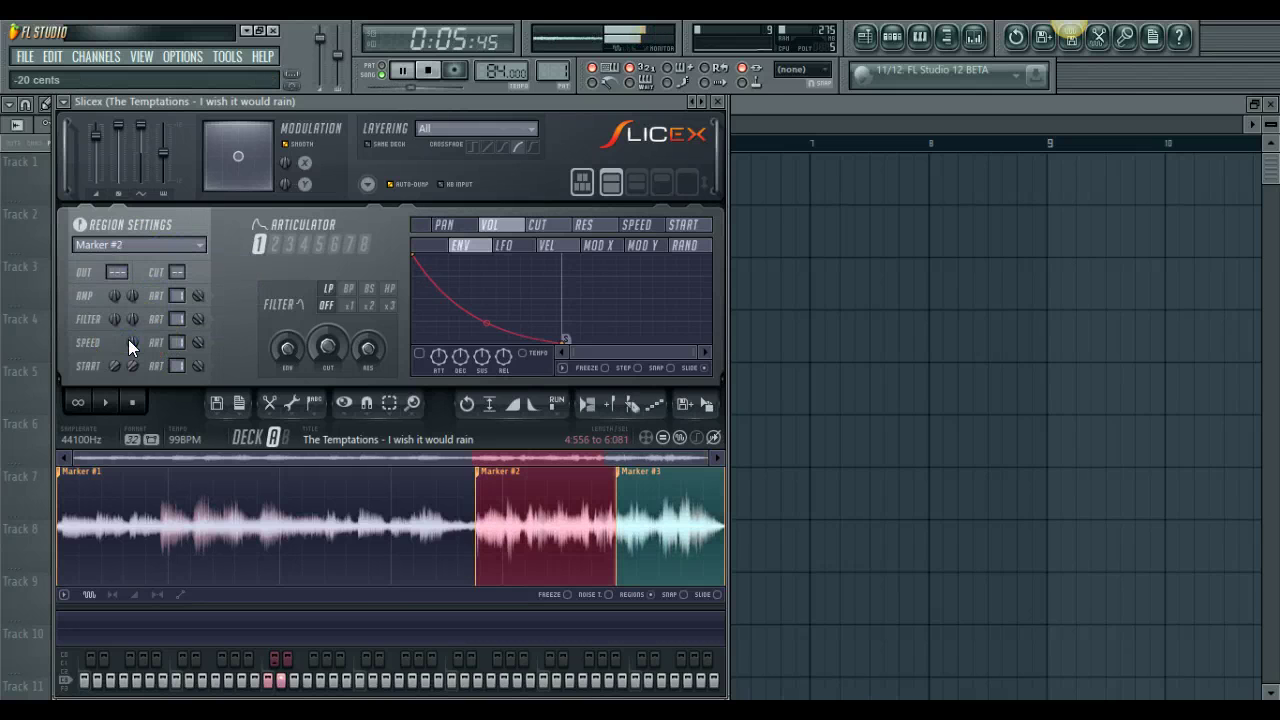
# - Lower the volume of the Temptations sample on mixer insert 2, toggle that insert's mute and leave the mixer
pyautogui.click(968, 36)
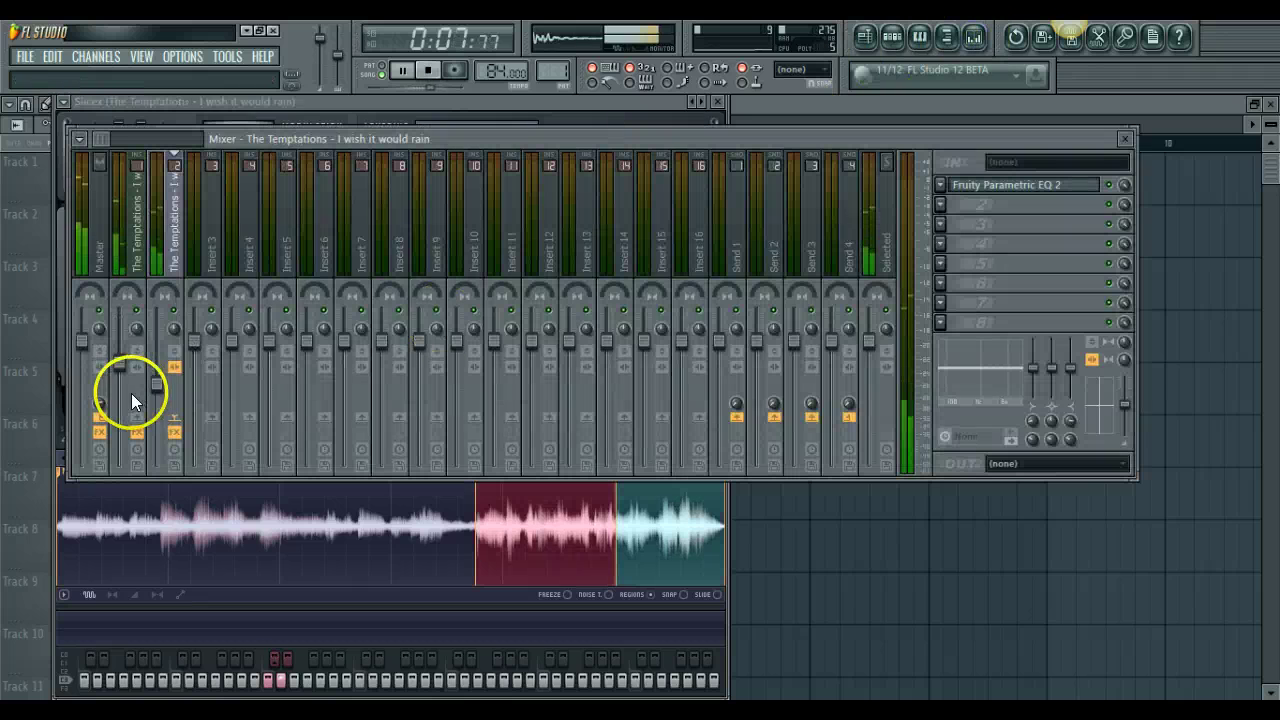
pyautogui.moveTo(156, 384); pyautogui.dragTo(156, 420)
pyautogui.click(175, 311)
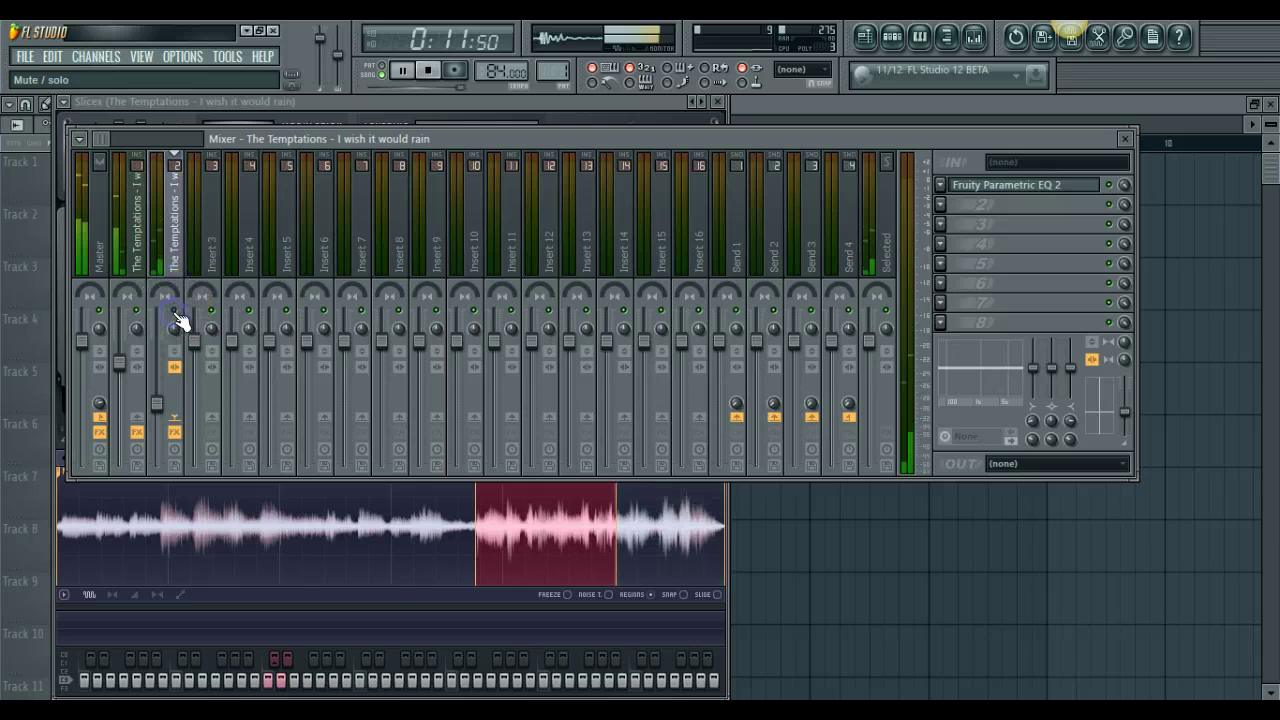
pyautogui.click(20, 297)
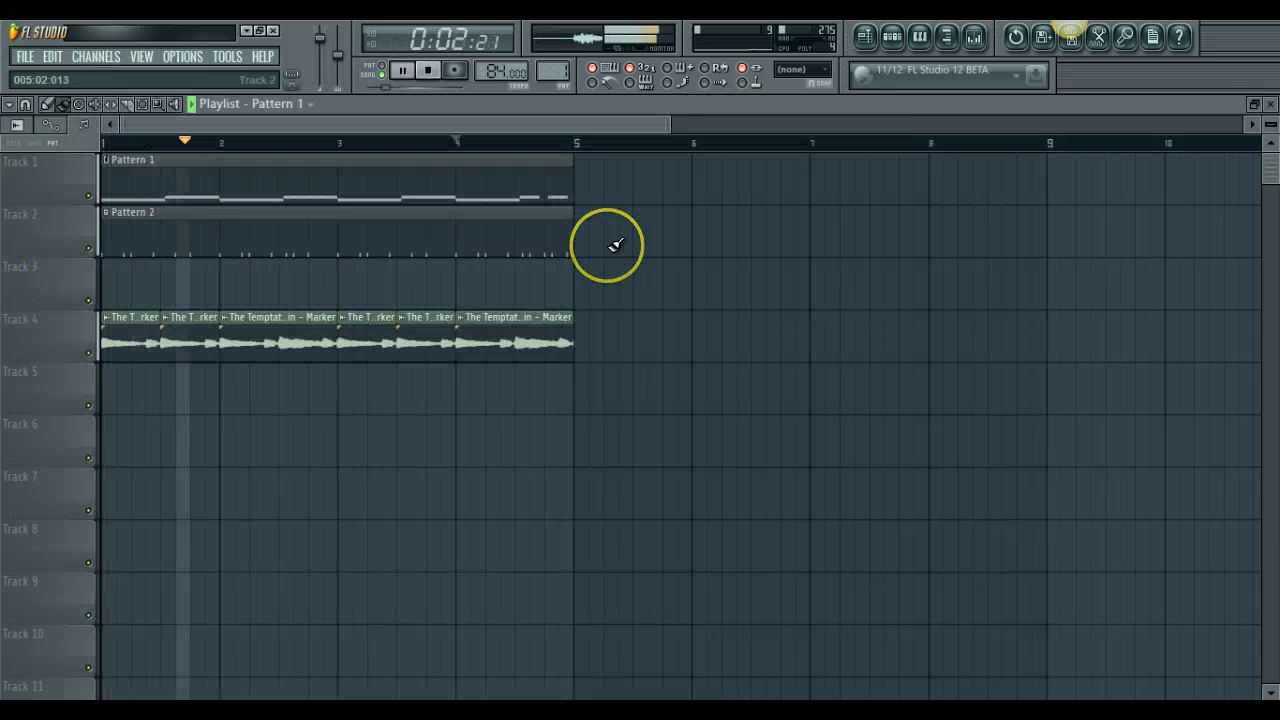
# - Load Bass_Drop_03 from the Basses folder of the sample packs into a new channel and close the browser
pyautogui.click(890, 37)
pyautogui.click(946, 37)
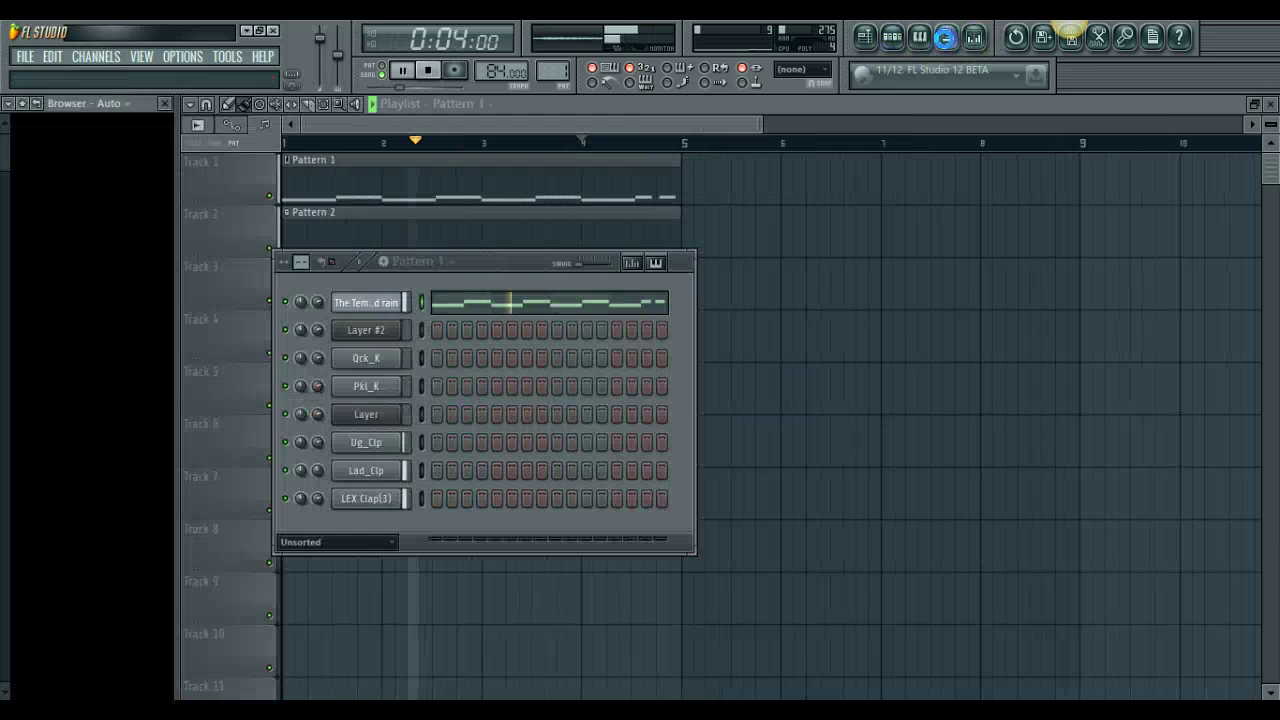
pyautogui.scroll(15, 95, 400)
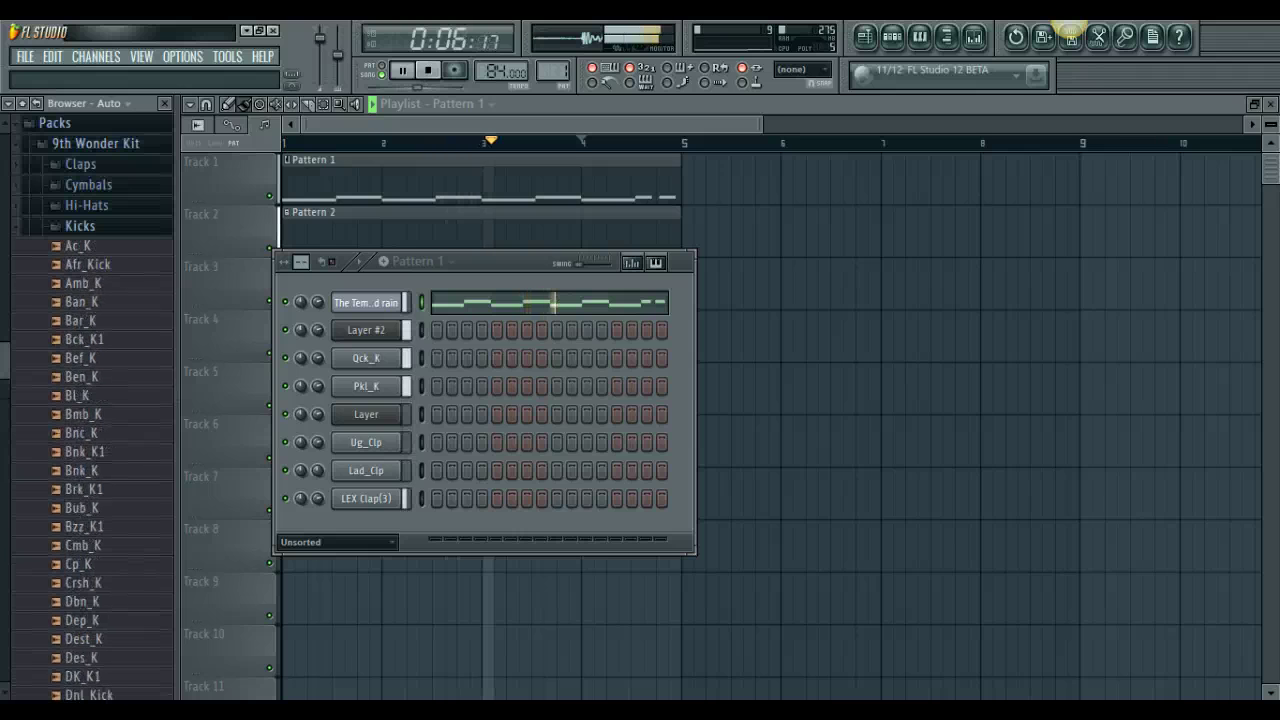
pyautogui.scroll(5, 88, 400)
pyautogui.scroll(-2, 88, 330)
pyautogui.click(87, 290)
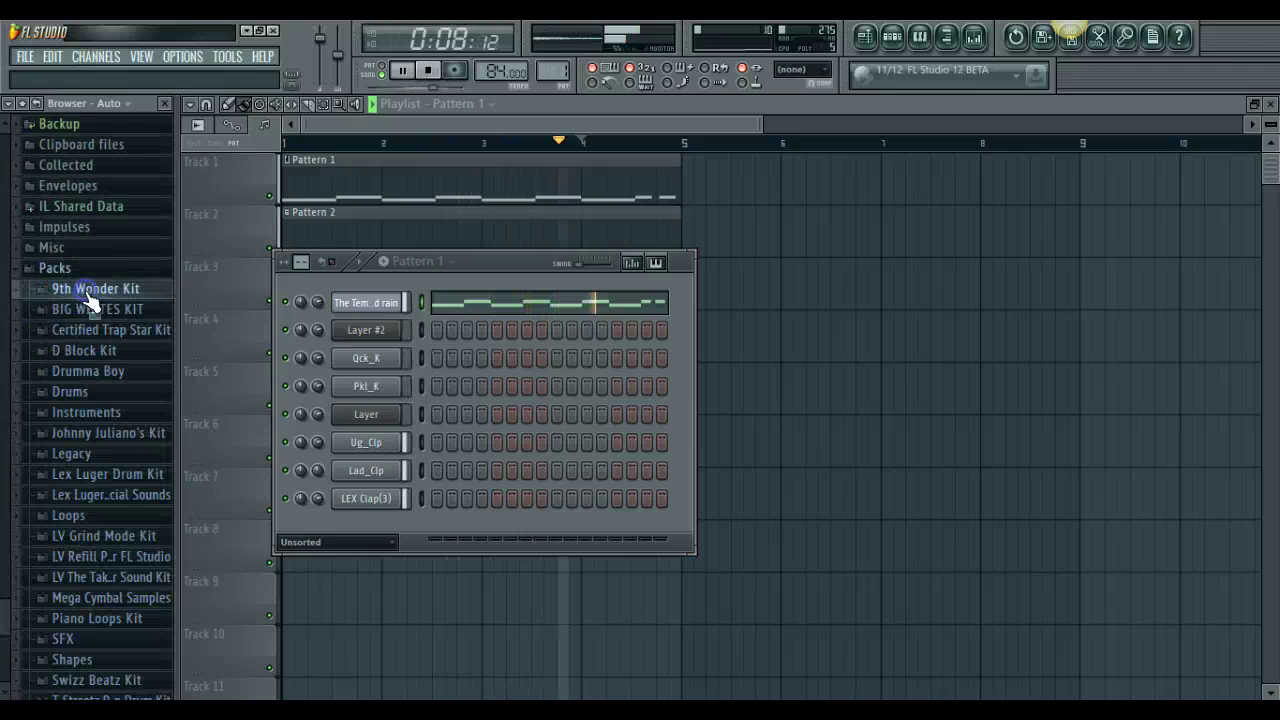
pyautogui.click(118, 472)
pyautogui.click(120, 432)
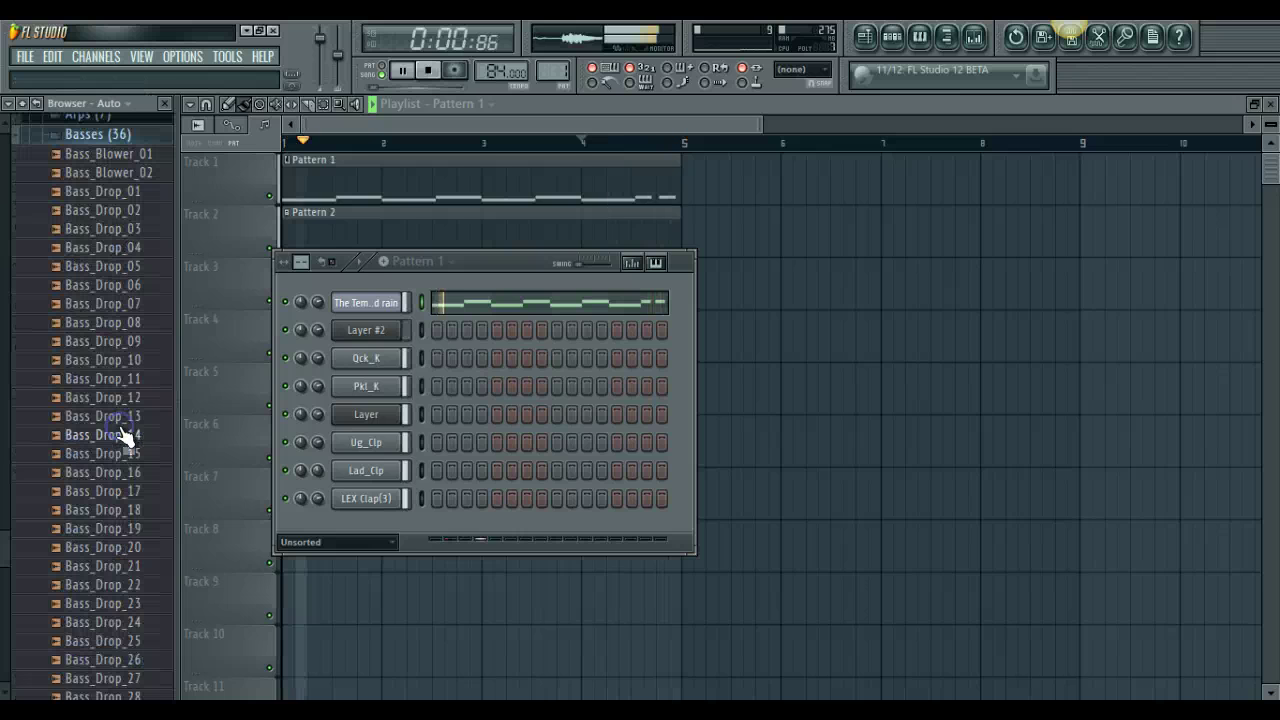
pyautogui.rightClick(131, 218)
pyautogui.click(165, 235)
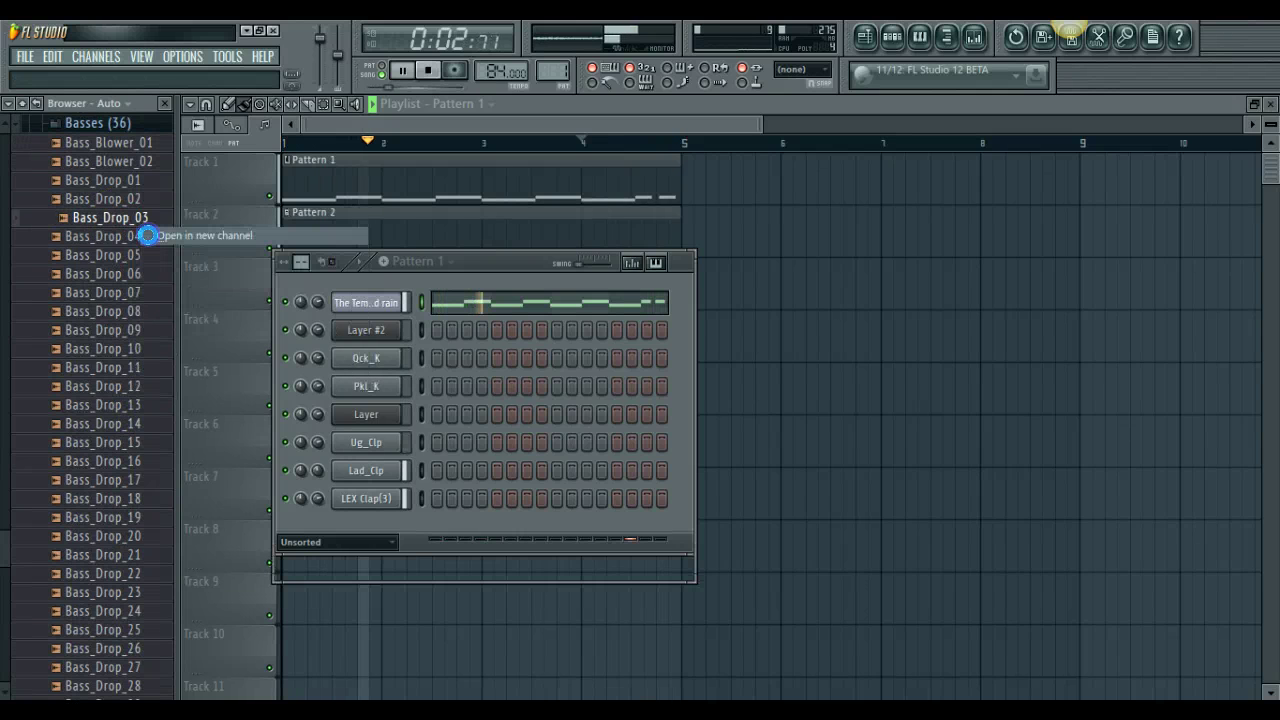
pyautogui.click(166, 104)
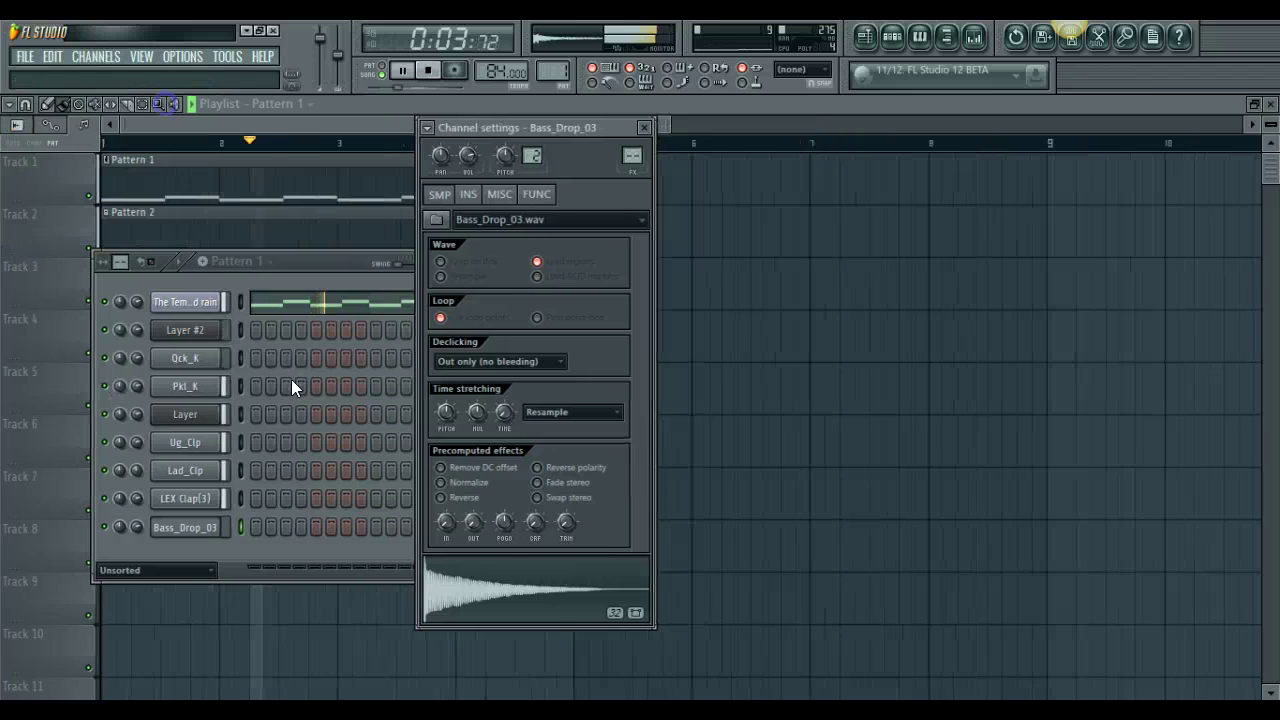
# - Raise the root note of the Bass_Drop_03 channel to about three white keys above C5
pyautogui.click(469, 194)
pyautogui.click(563, 474)
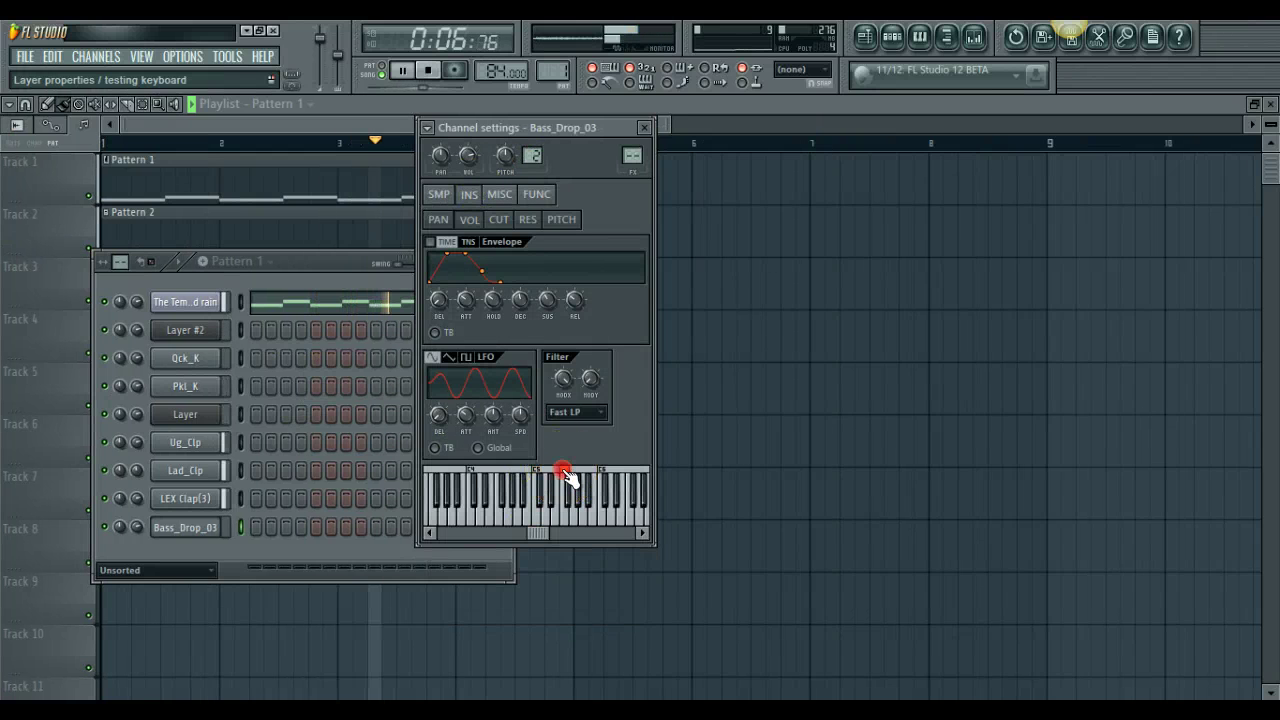
pyautogui.click(471, 264)
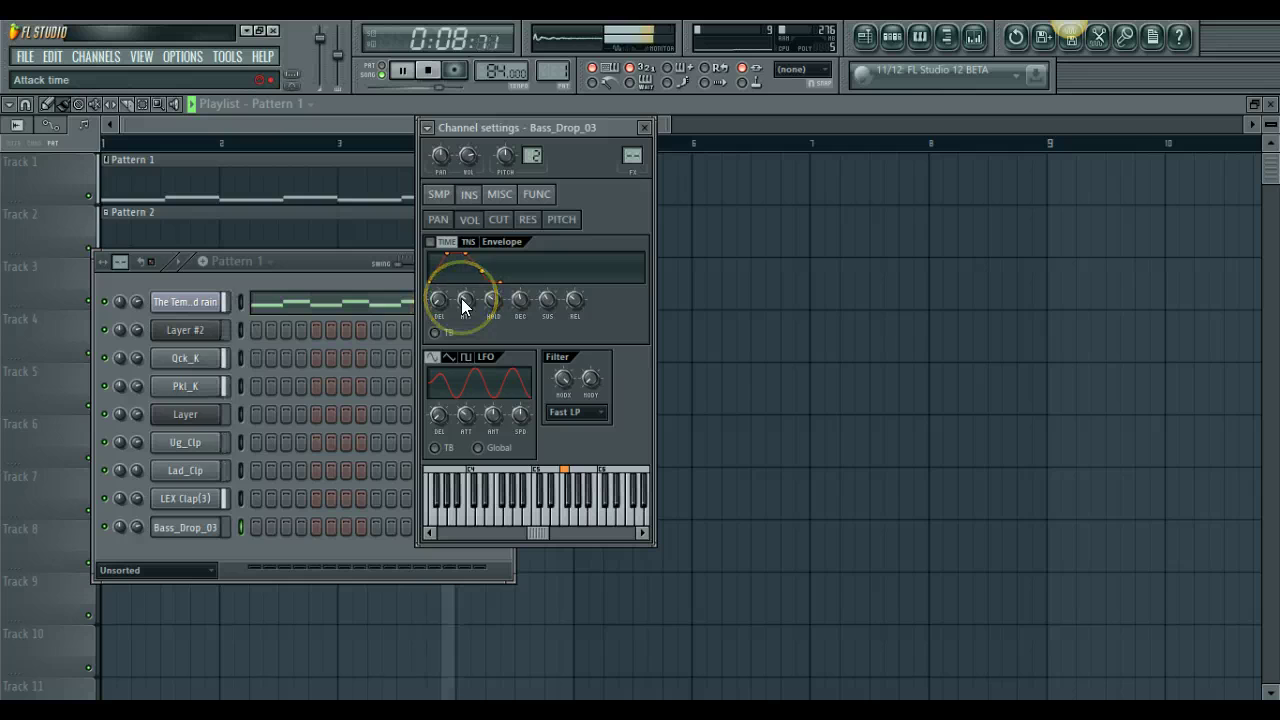
# - Copy the Layer #2 step sequence in Pattern 2 onto the Bass_Drop_03 channel
pyautogui.press('KP_Add')
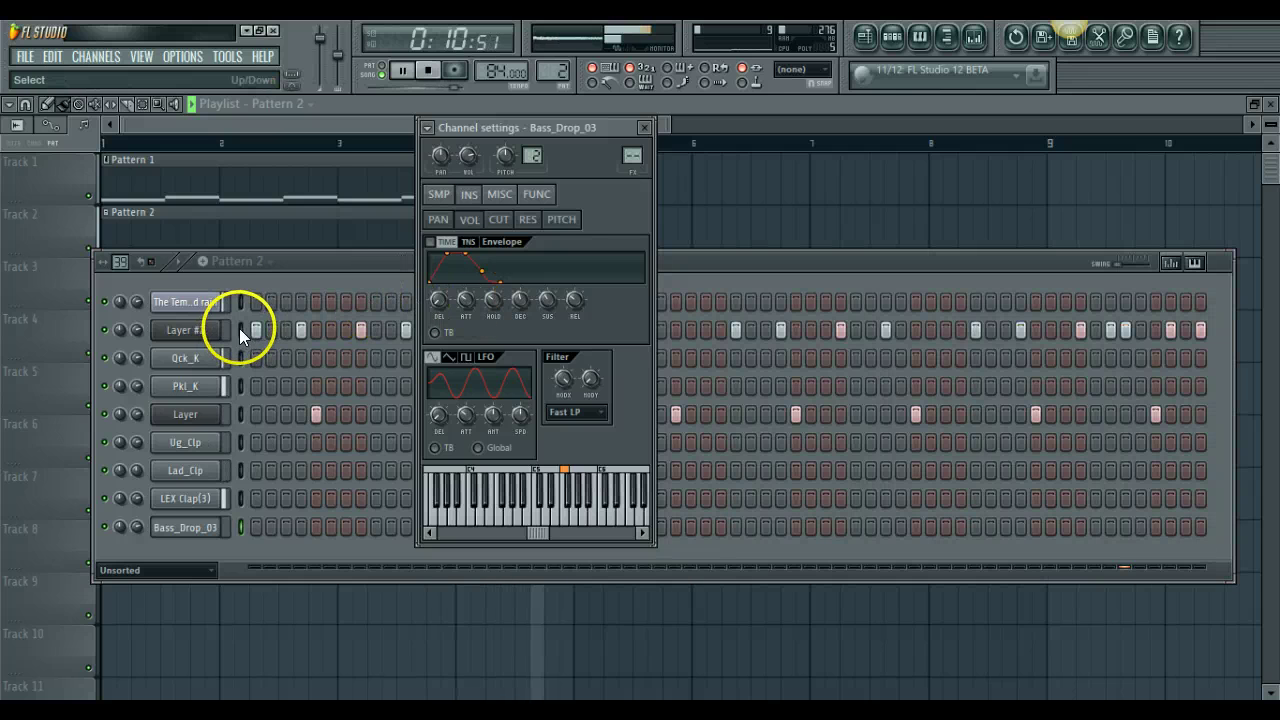
pyautogui.click(239, 328)
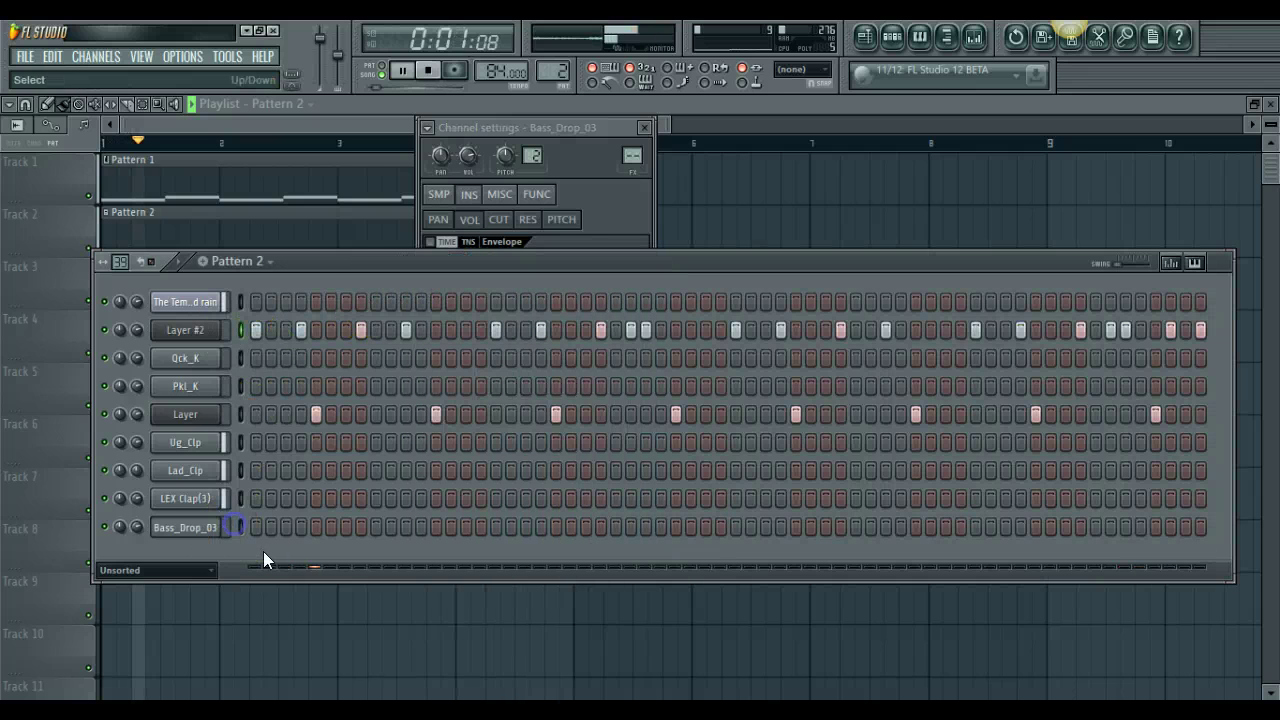
pyautogui.hotkey('ctrl', 'v')
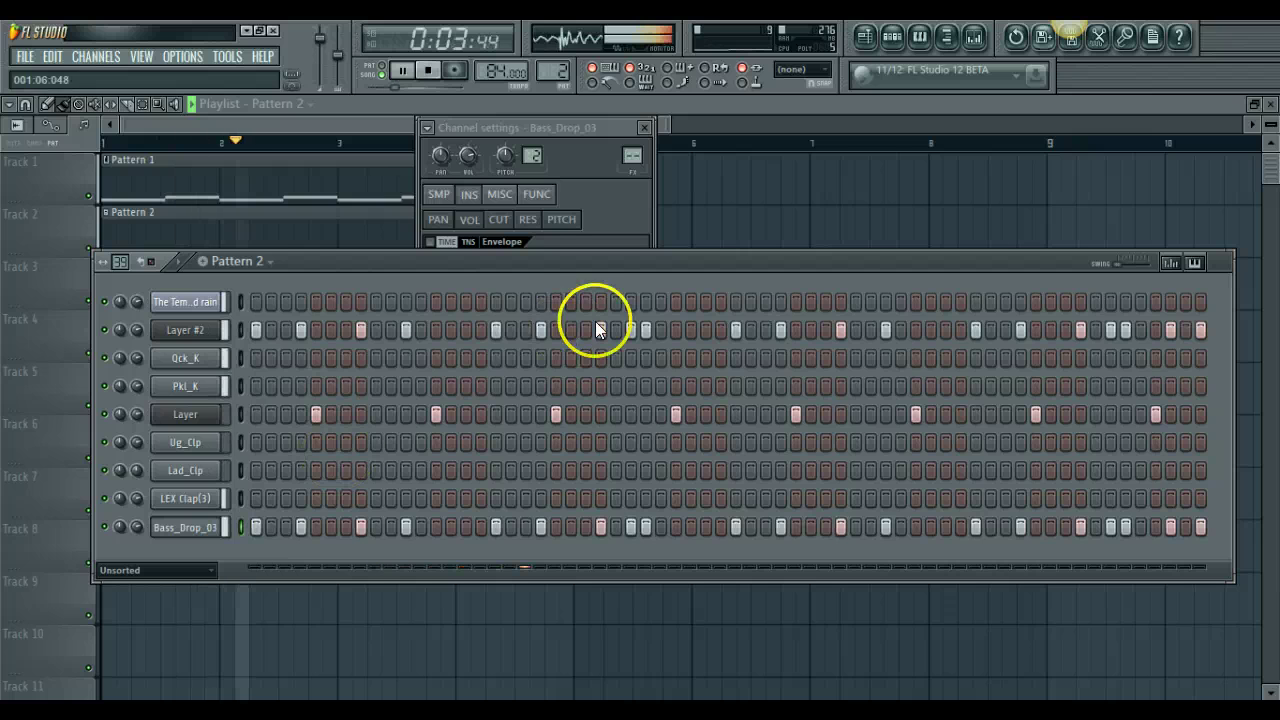
# - Shape the Bass_Drop_03 volume envelope with a shorter attack, longer hold and minimal decay and release, and close the channel settings
pyautogui.click(597, 196)
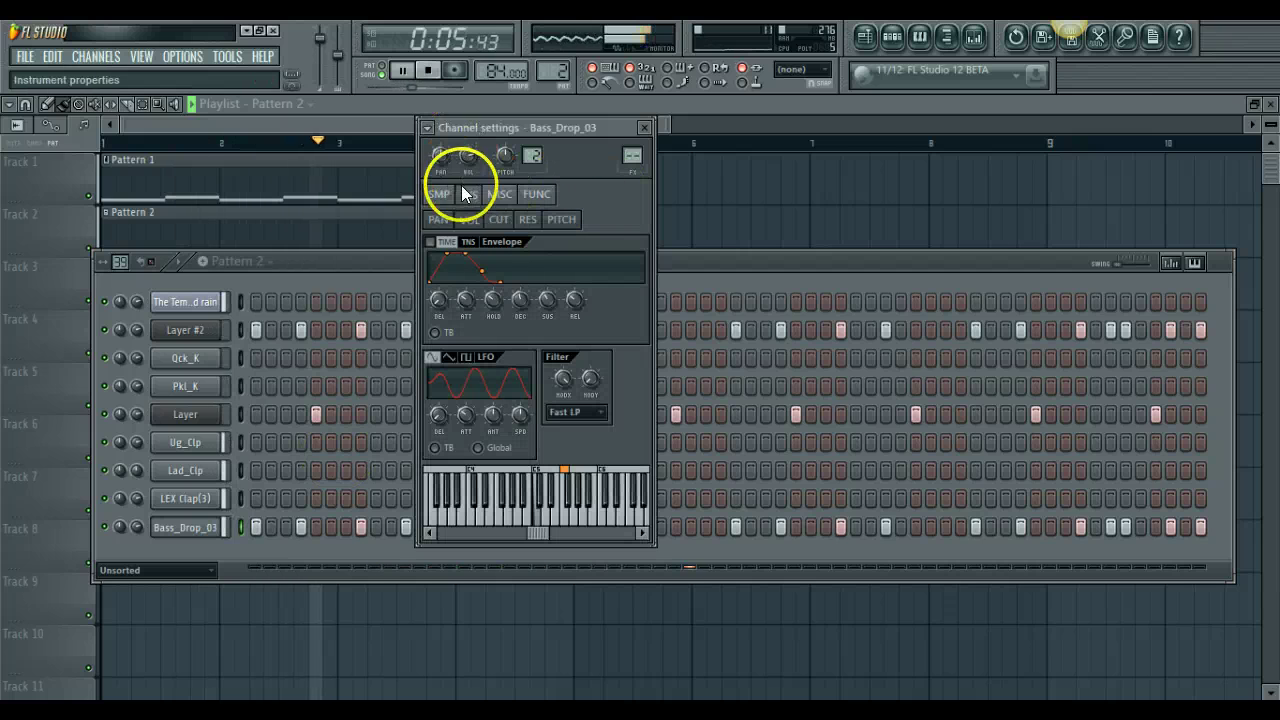
pyautogui.moveTo(464, 298); pyautogui.dragTo(474, 348)
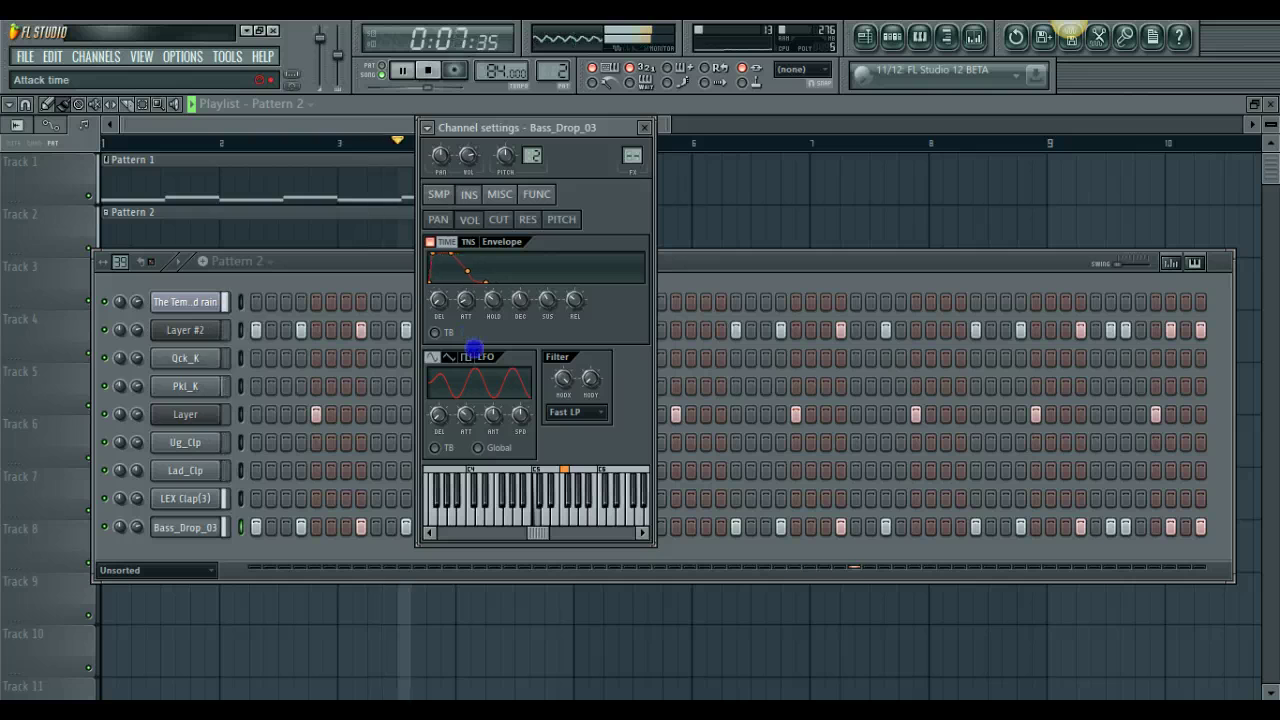
pyautogui.moveTo(493, 299); pyautogui.dragTo(501, 243)
pyautogui.moveTo(521, 299); pyautogui.dragTo(607, 458)
pyautogui.moveTo(581, 303); pyautogui.dragTo(657, 534)
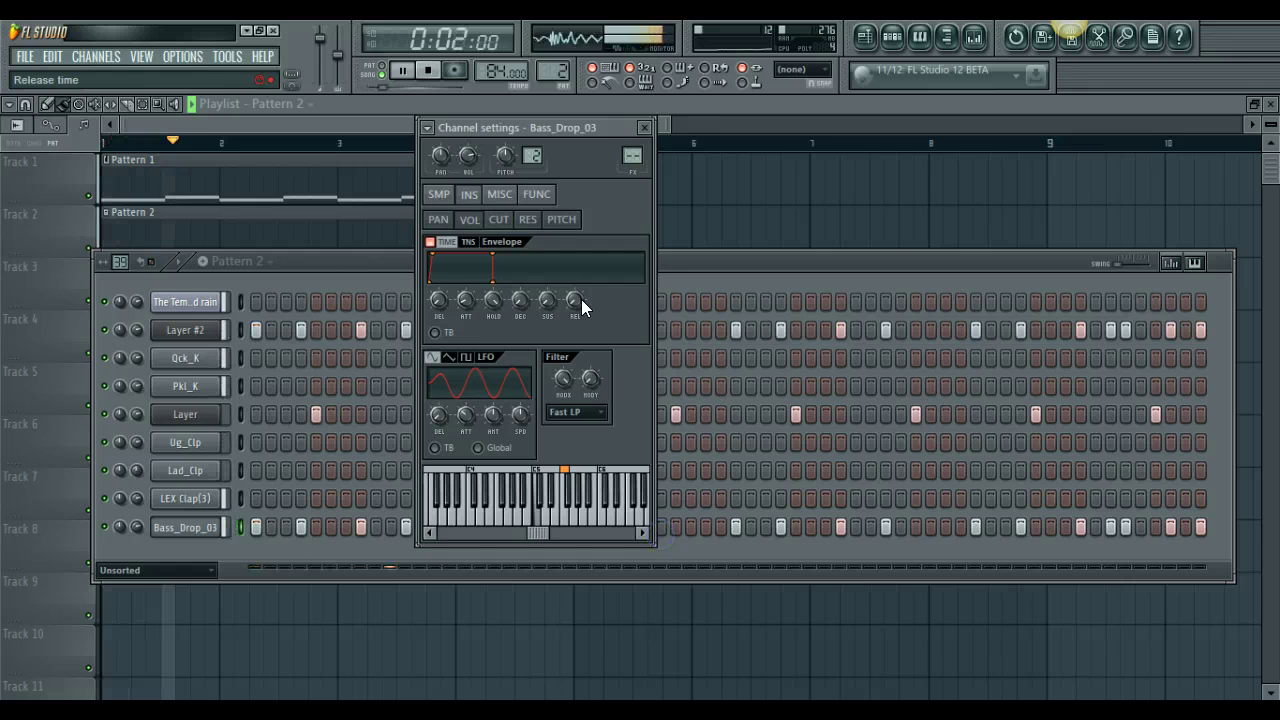
pyautogui.click(644, 131)
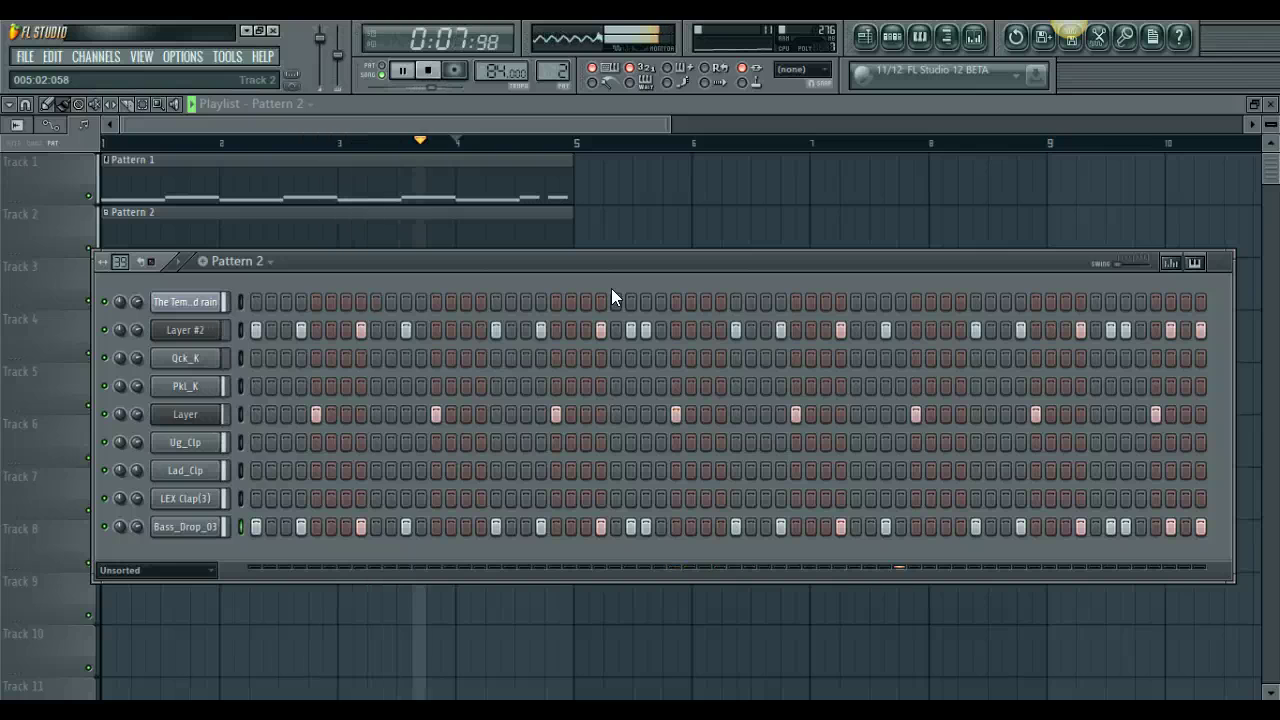
# - Route the drum and bass channels from Qck_K to Bass_Drop_03 to separate mixer inserts starting at Insert 3
pyautogui.doubleClick(239, 304)
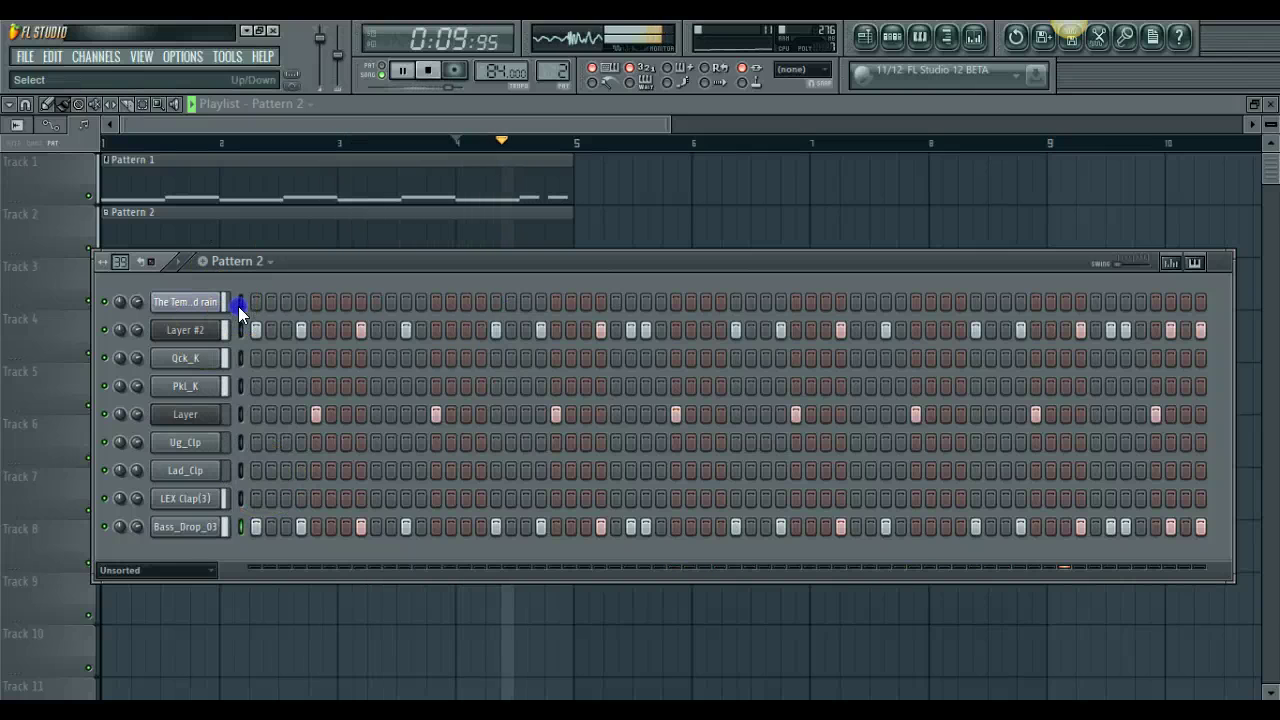
pyautogui.click(971, 37)
pyautogui.click(211, 243)
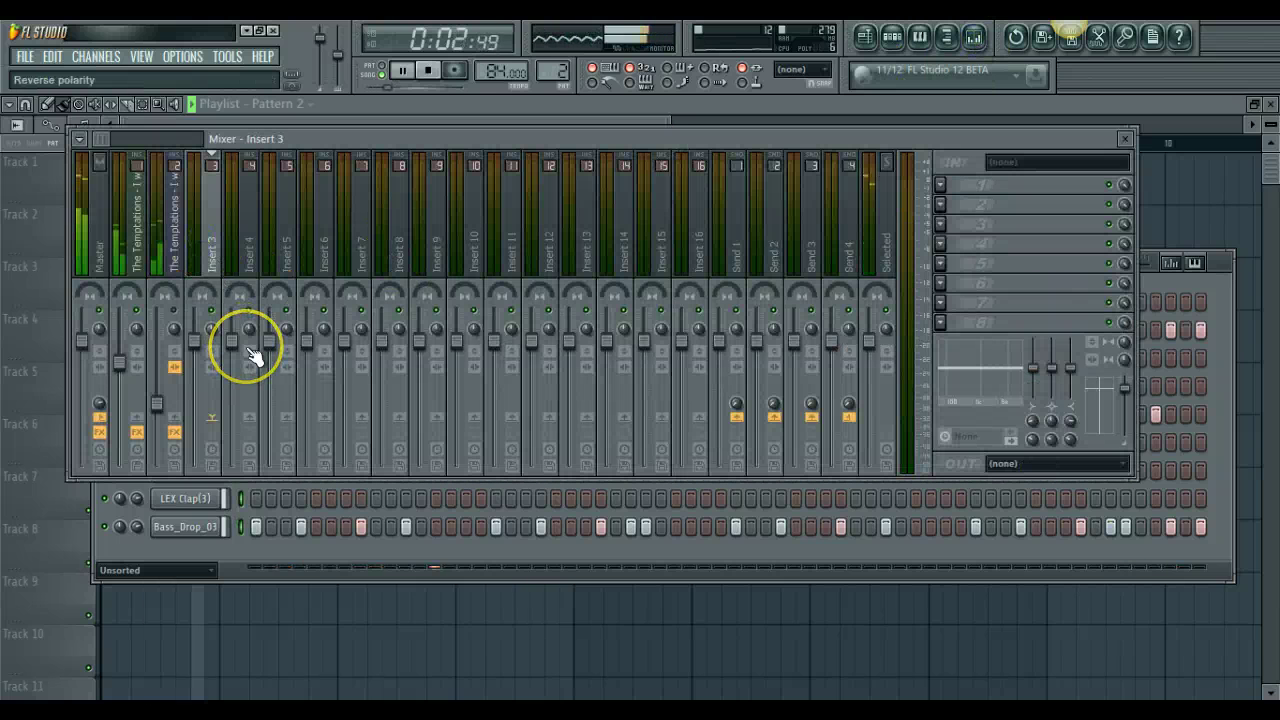
pyautogui.hotkey('ctrl', 'l')
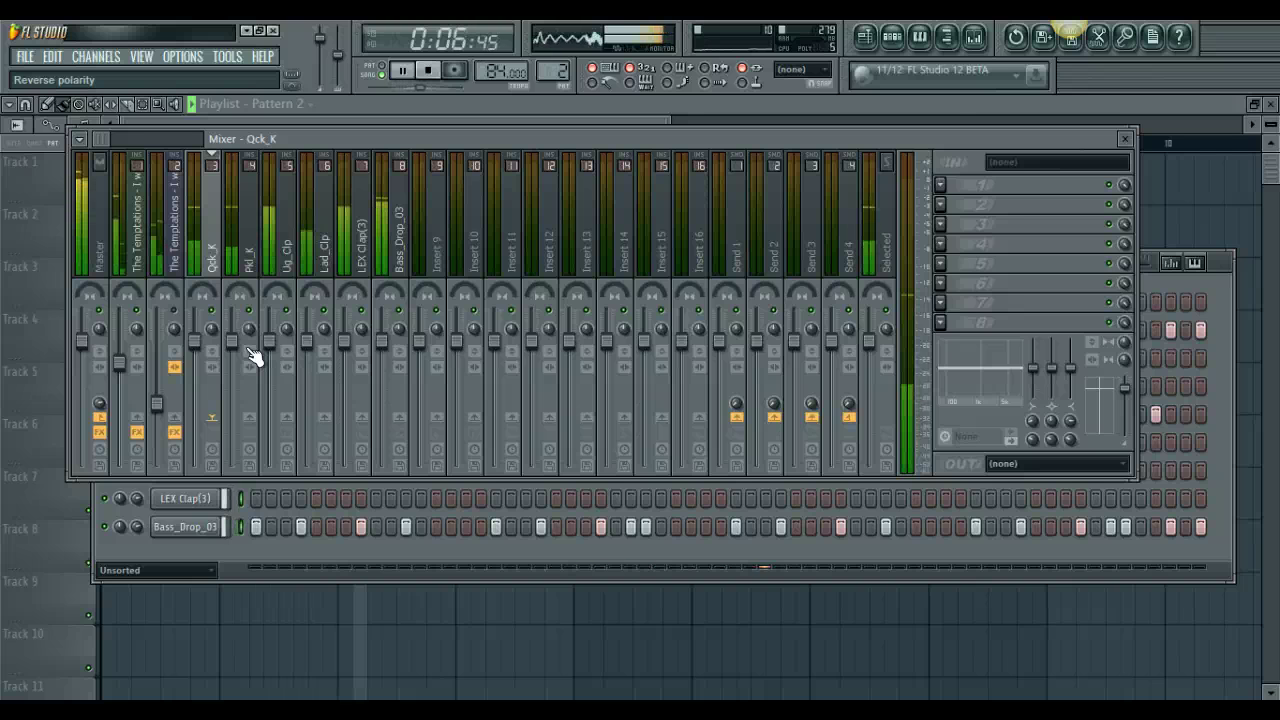
# - Add Fruity Parametric EQ 2 to the Bass_Drop_03 insert and set band 1 as a high-pass at the lowest frequencies
pyautogui.click(390, 242)
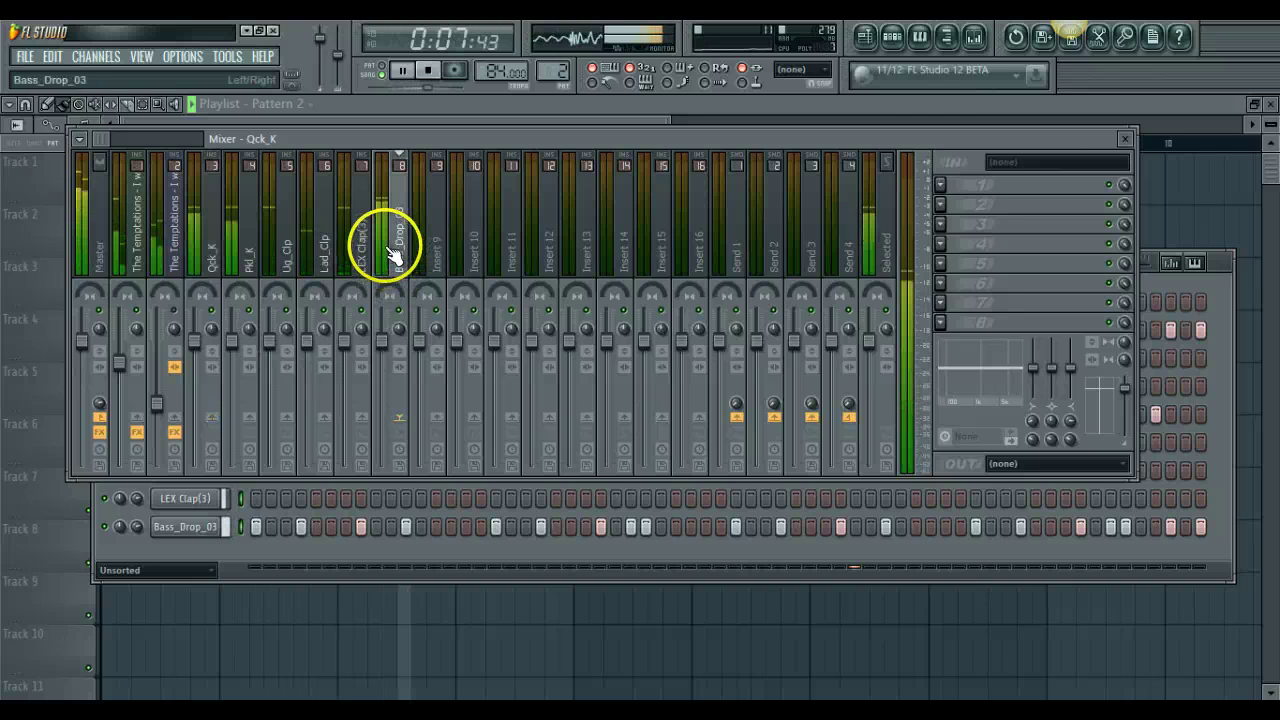
pyautogui.click(941, 184)
pyautogui.click(1170, 64)
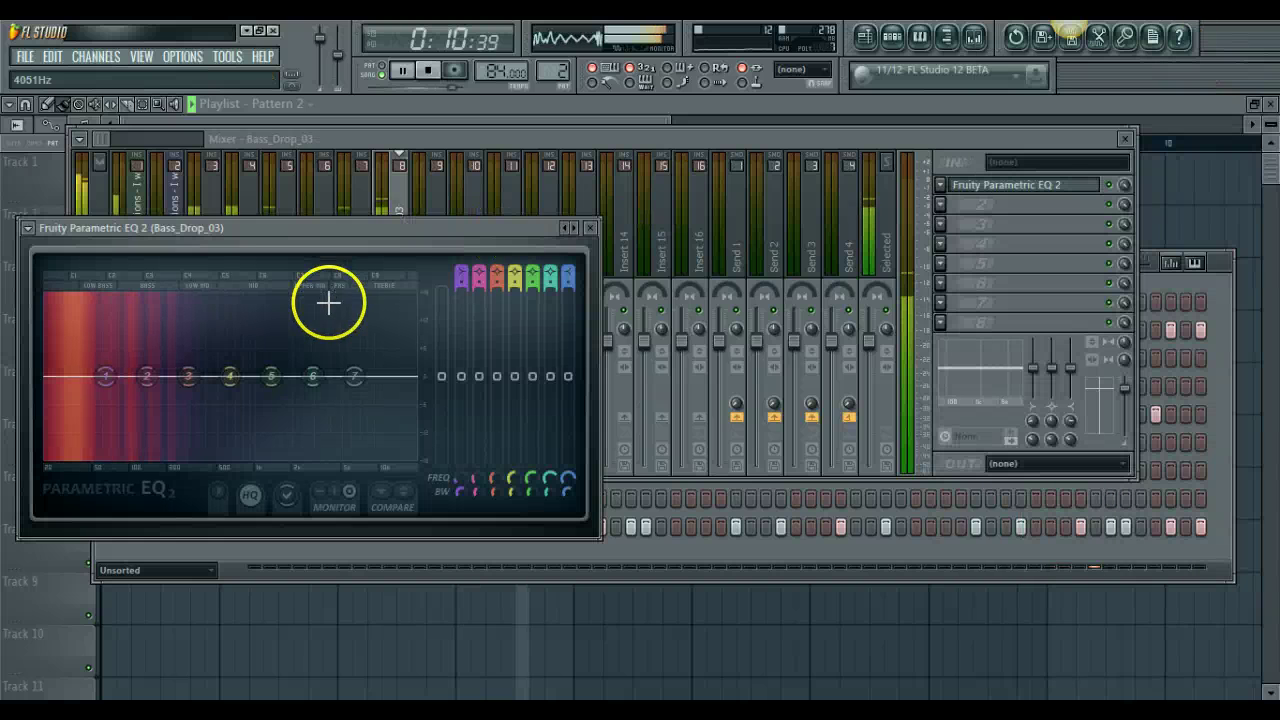
pyautogui.moveTo(463, 268); pyautogui.dragTo(463, 335)
pyautogui.moveTo(105, 376); pyautogui.dragTo(46, 376)
pyautogui.click(161, 379)
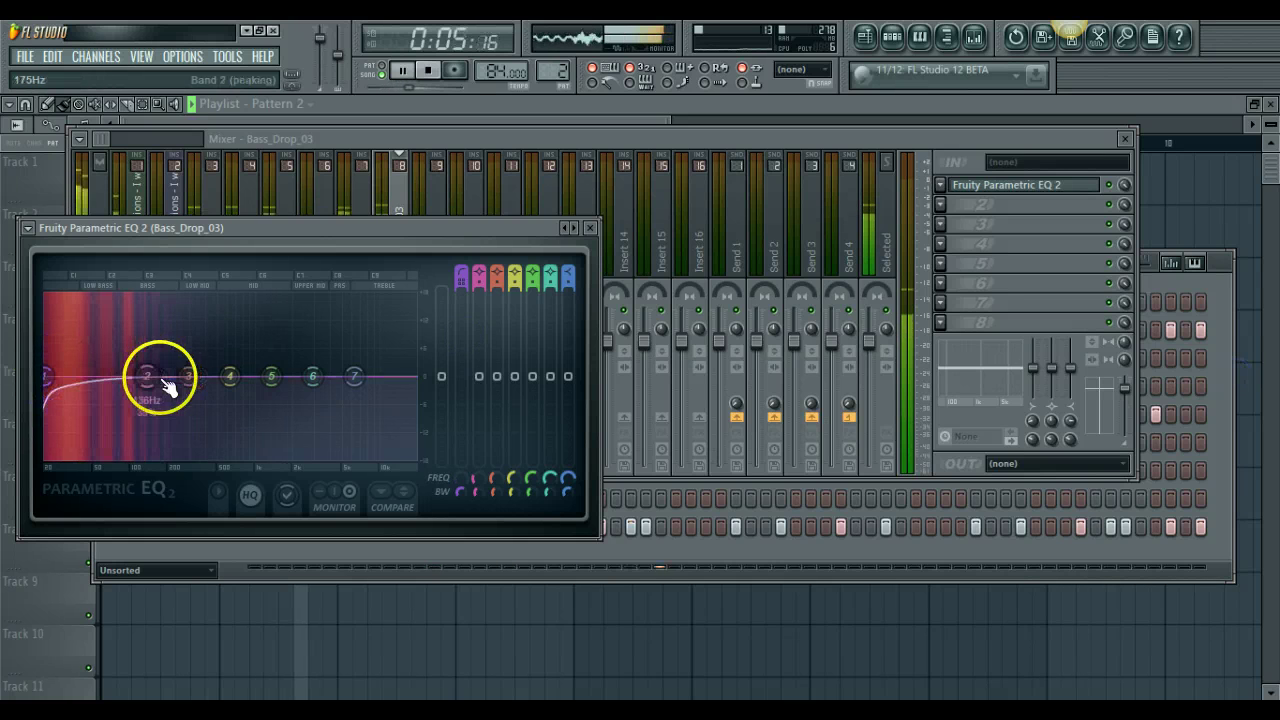
# - Boost EQ band 2 slightly at about 35 Hz and make band 3 a deep Steep 6 cut at 127 Hz with 7% bandwidth
pyautogui.moveTo(121, 375); pyautogui.dragTo(75, 368)
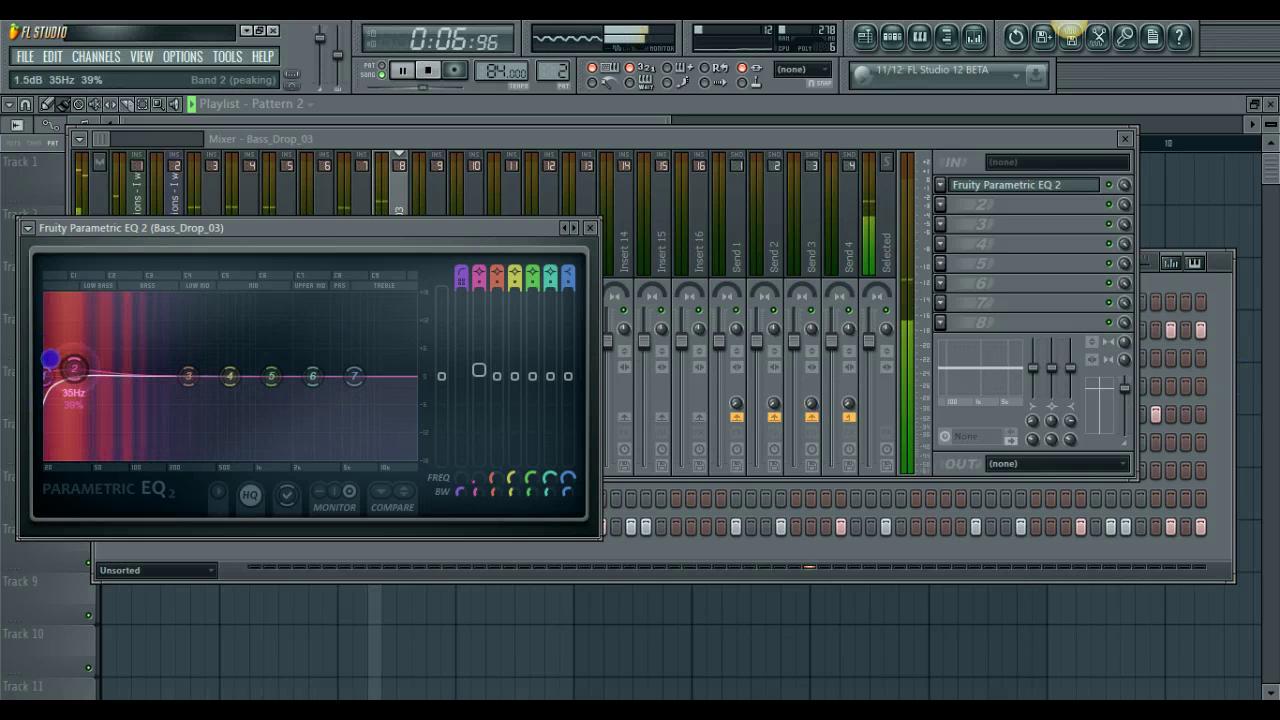
pyautogui.moveTo(188, 376); pyautogui.dragTo(134, 379)
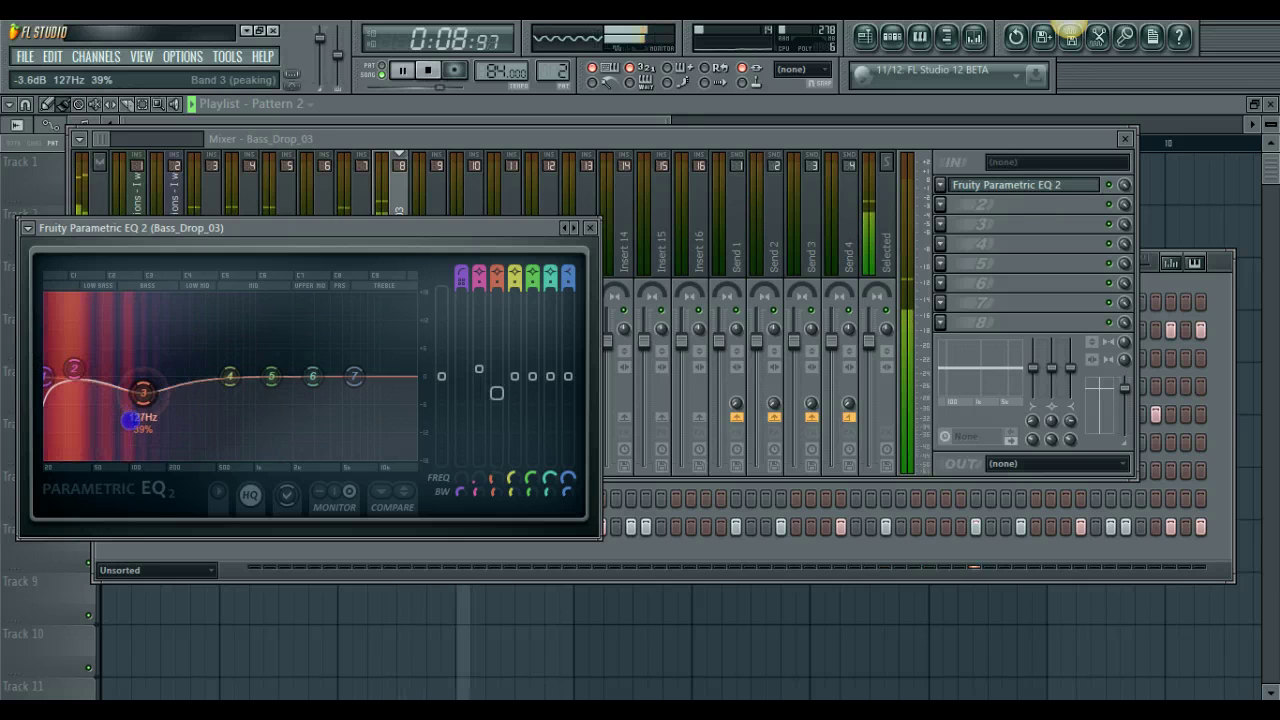
pyautogui.moveTo(495, 283); pyautogui.dragTo(497, 297)
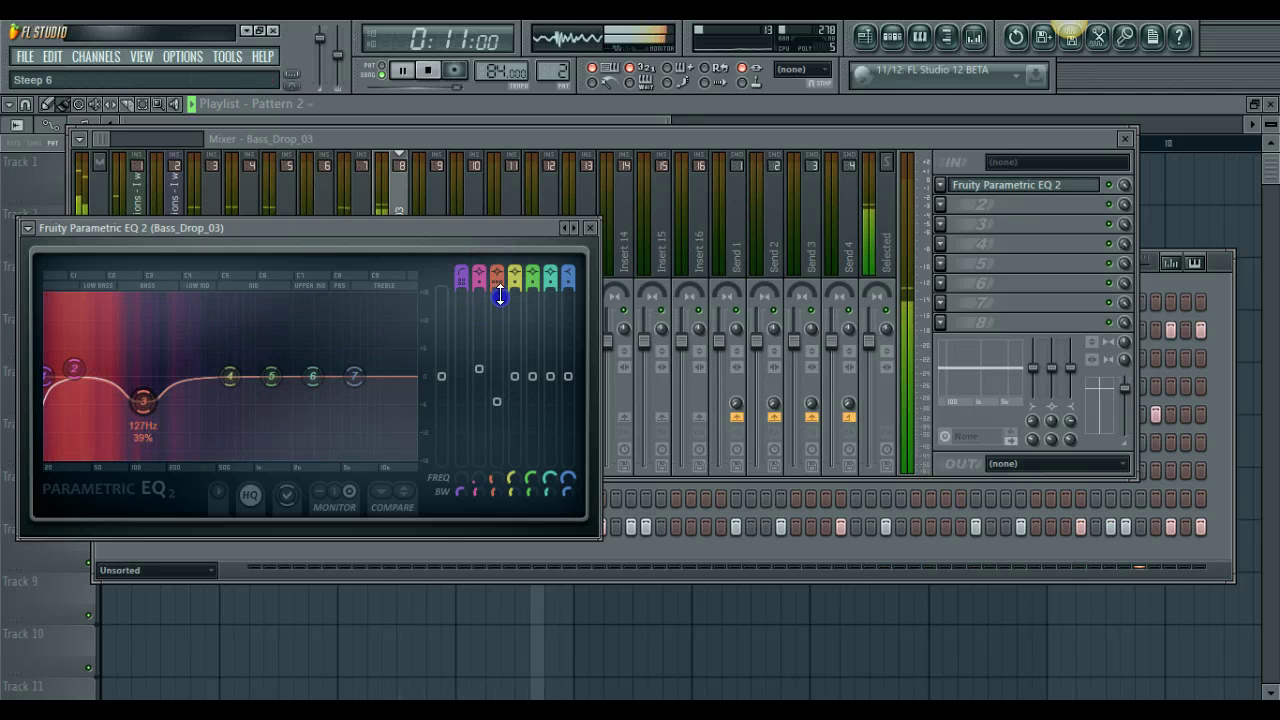
pyautogui.moveTo(497, 487); pyautogui.dragTo(499, 526)
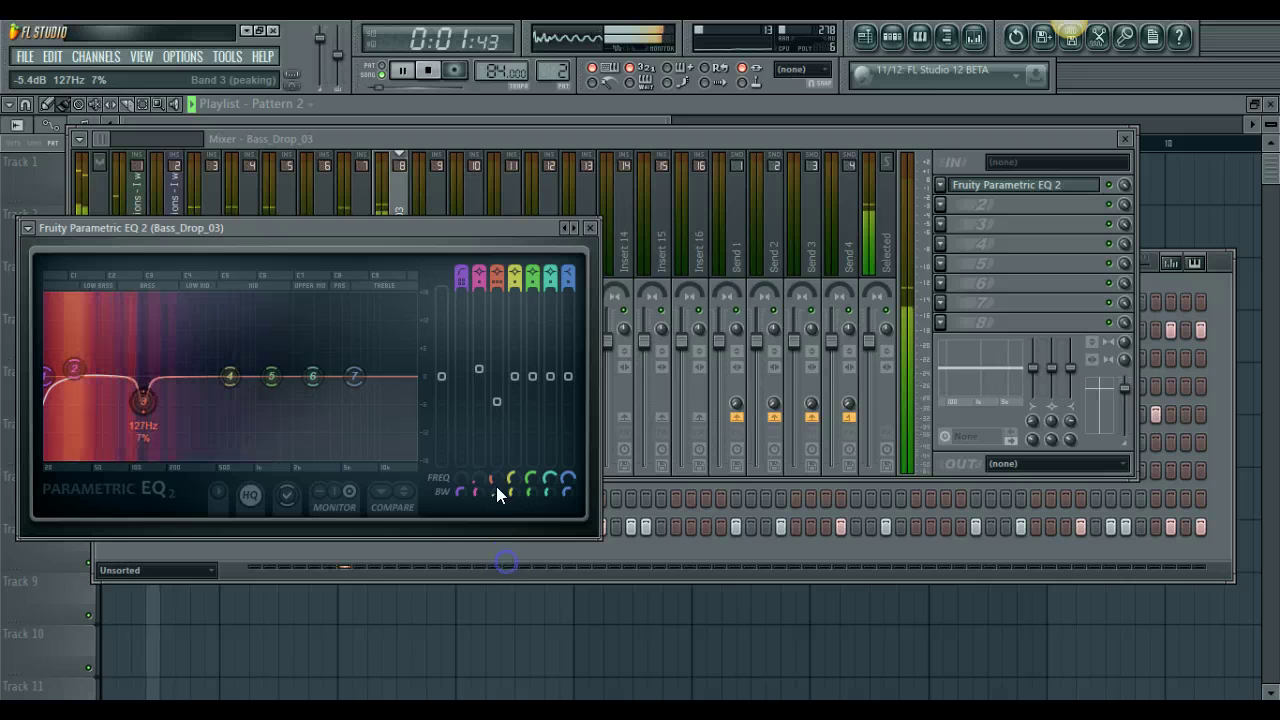
pyautogui.click(155, 404)
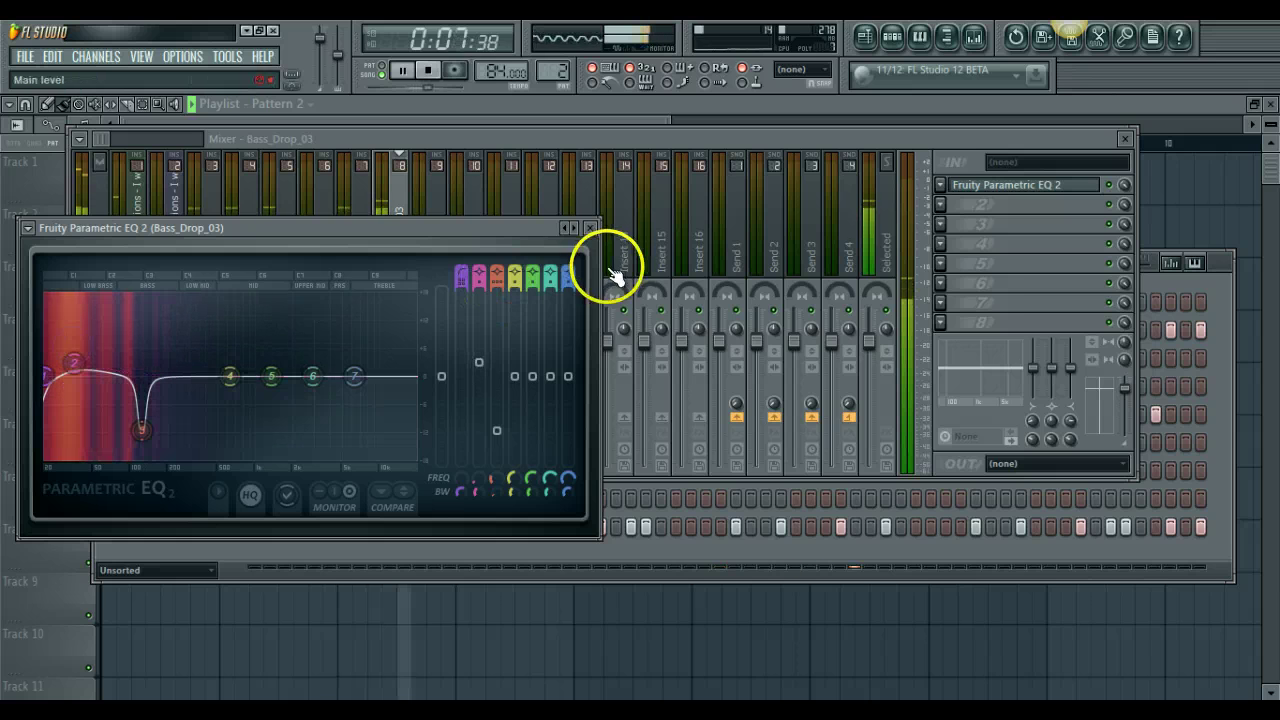
# - Make band 7 a steep low-pass at 265 Hz, disable bands 4 to 6, move the band 3 cut to 97 Hz and close the EQ
pyautogui.moveTo(571, 271); pyautogui.dragTo(594, 340)
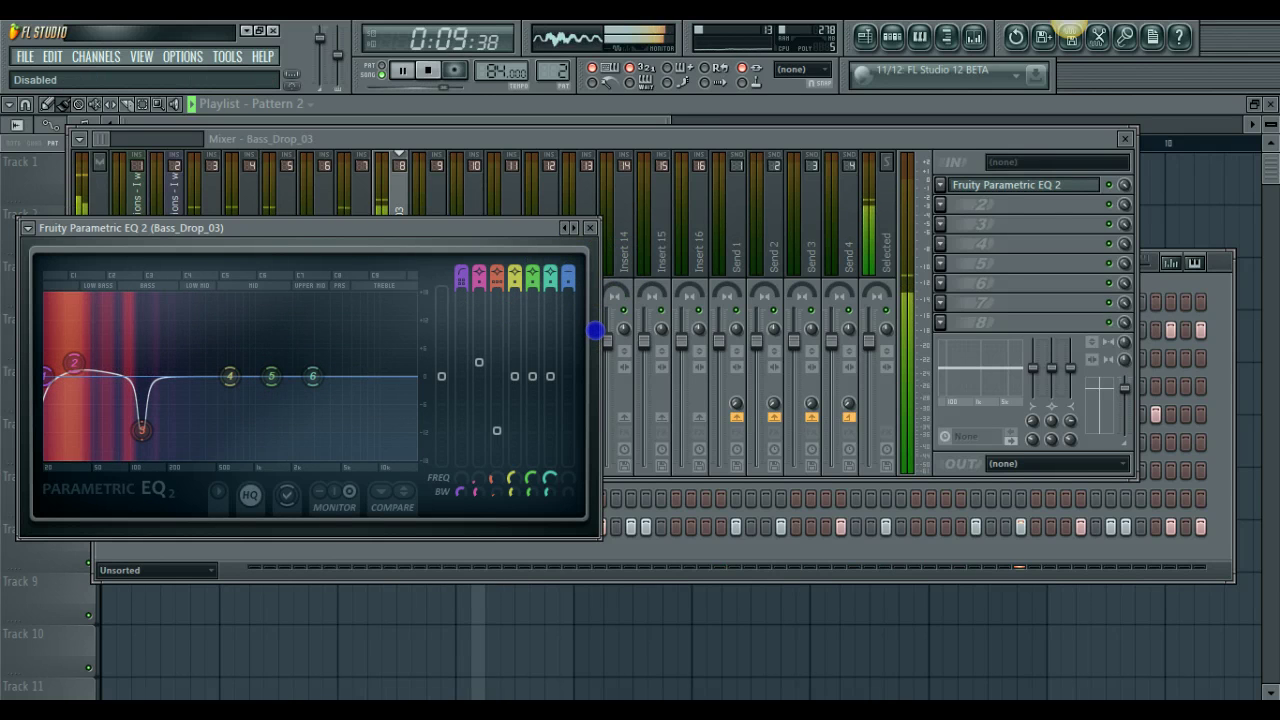
pyautogui.click(566, 271)
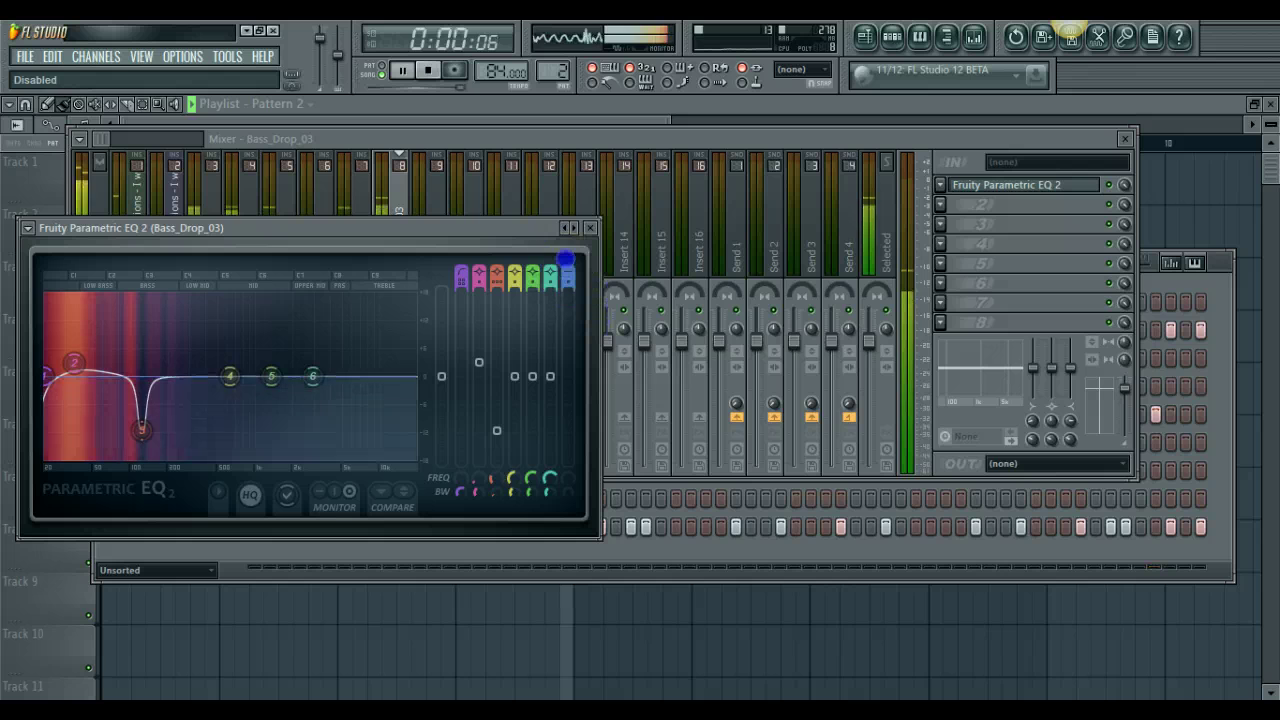
pyautogui.click(568, 261)
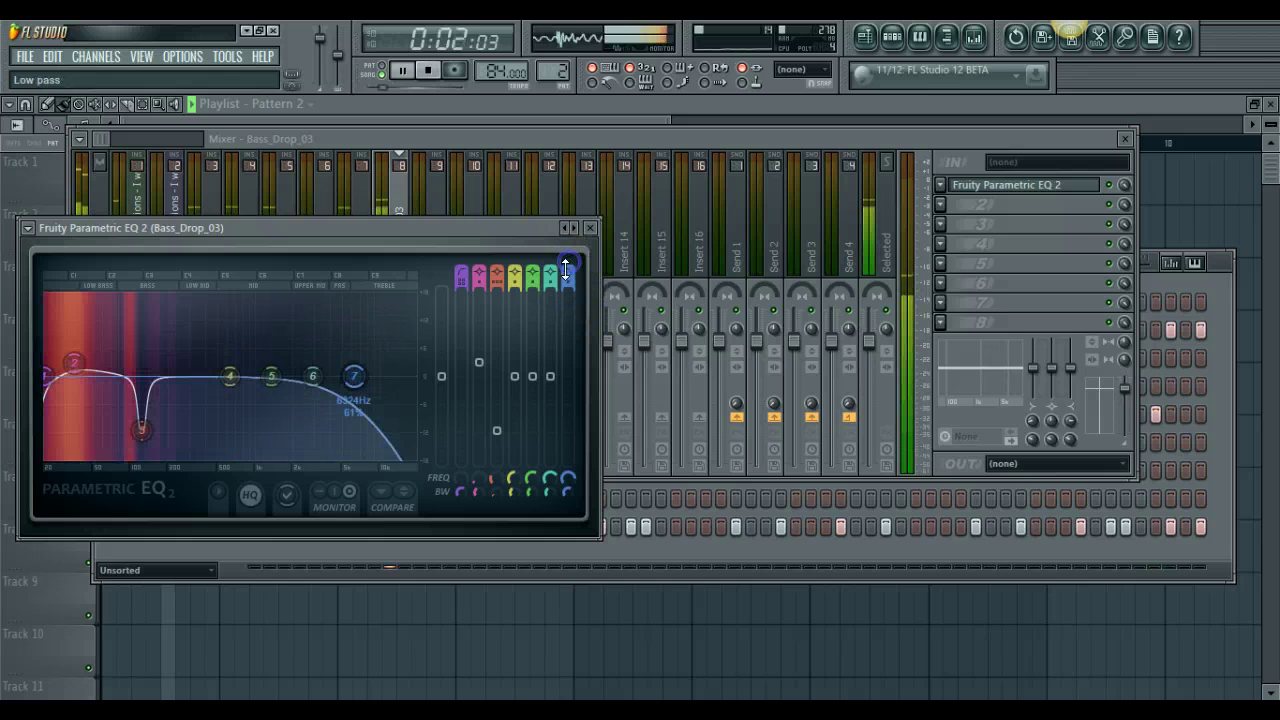
pyautogui.moveTo(565, 283); pyautogui.dragTo(583, 377)
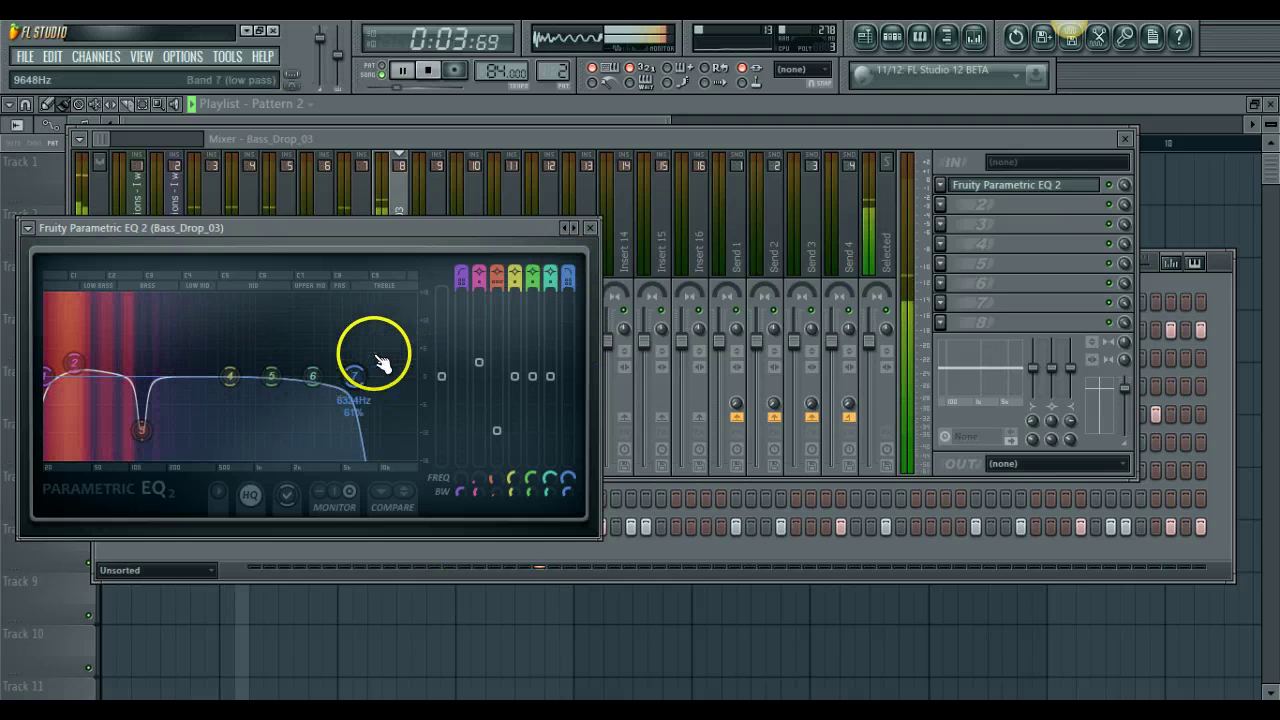
pyautogui.moveTo(514, 277); pyautogui.dragTo(563, 371)
pyautogui.moveTo(534, 271); pyautogui.dragTo(552, 428)
pyautogui.moveTo(354, 376); pyautogui.dragTo(182, 375)
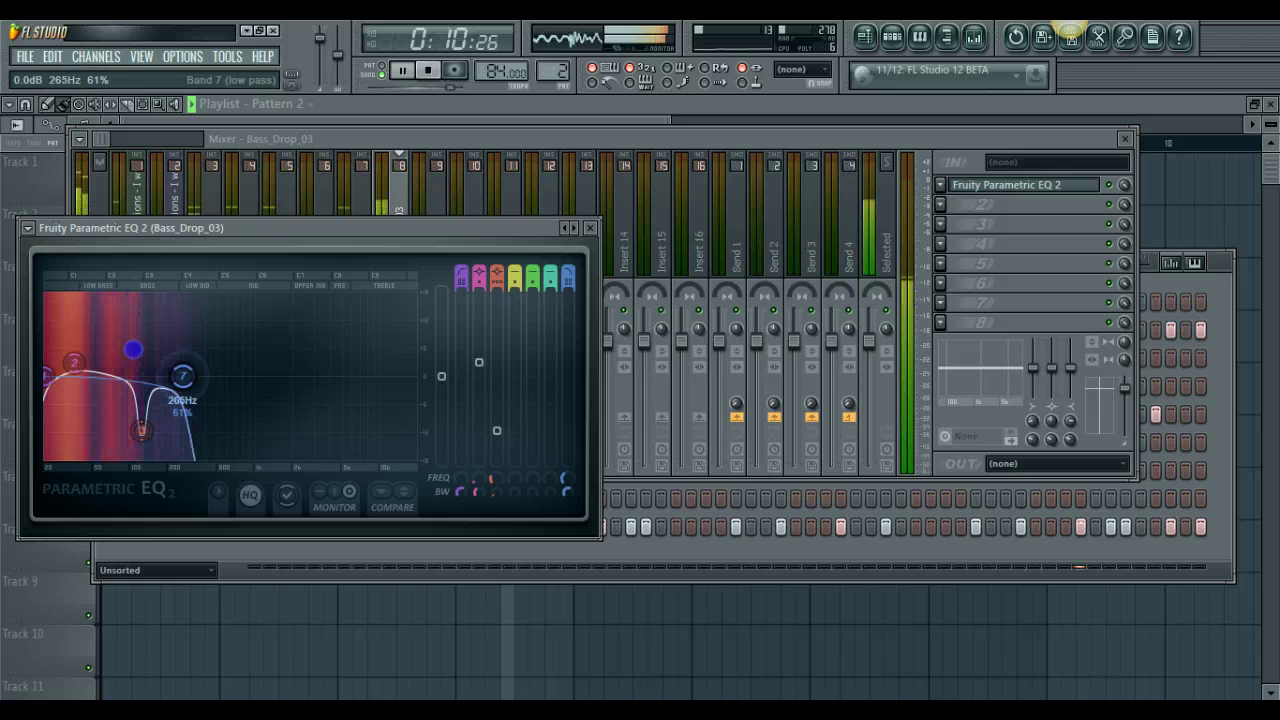
pyautogui.moveTo(144, 429); pyautogui.dragTo(128, 429)
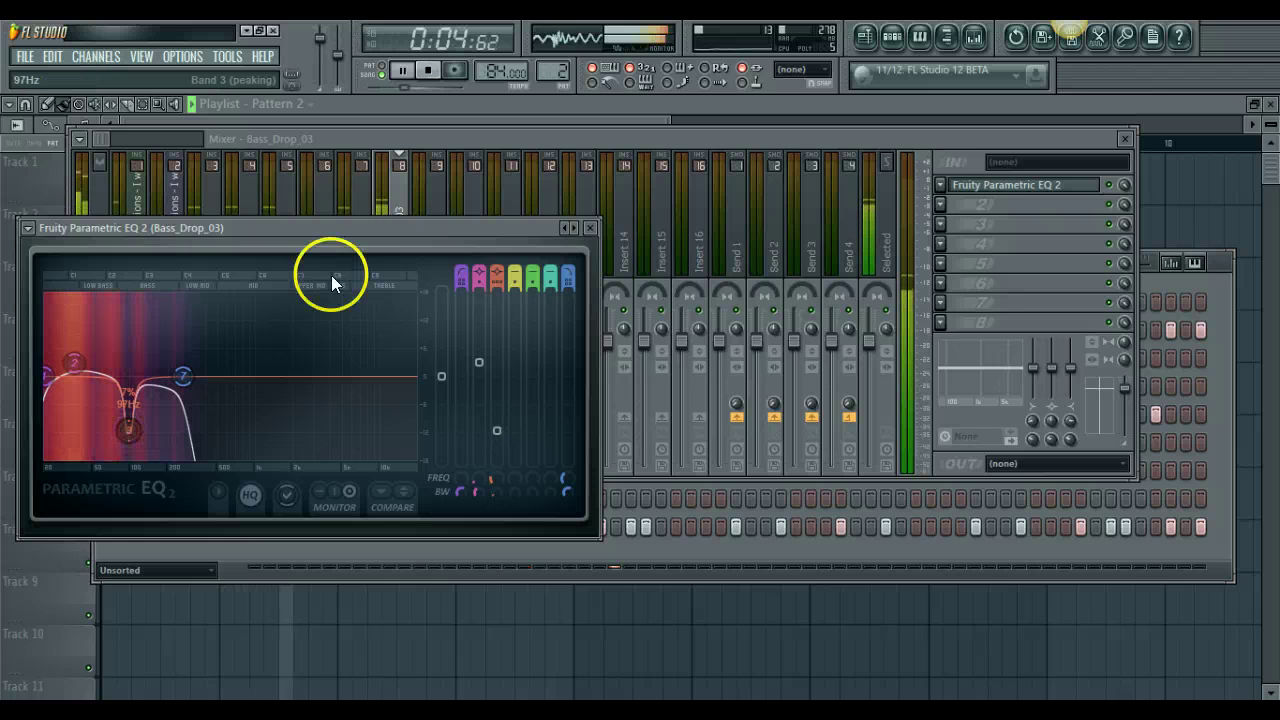
pyautogui.click(594, 229)
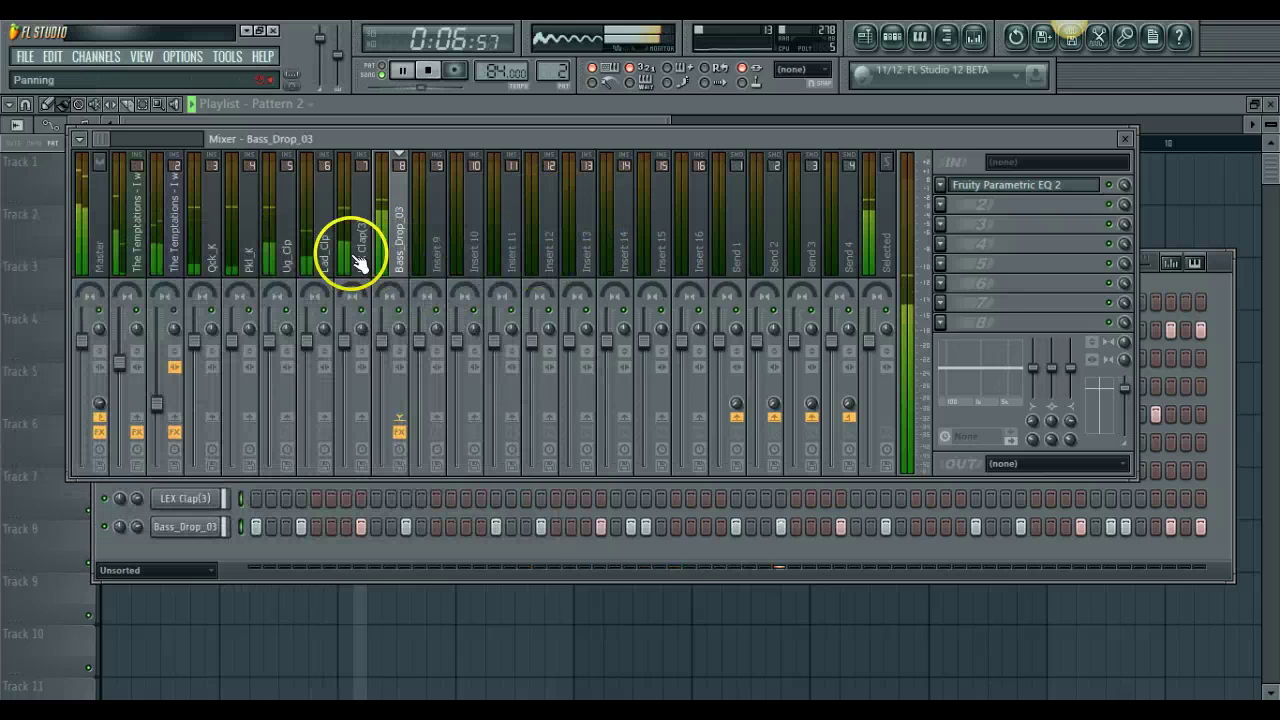
# - Load the Boom Bap Kick mixer track state onto the Qck_K insert
pyautogui.click(200, 220)
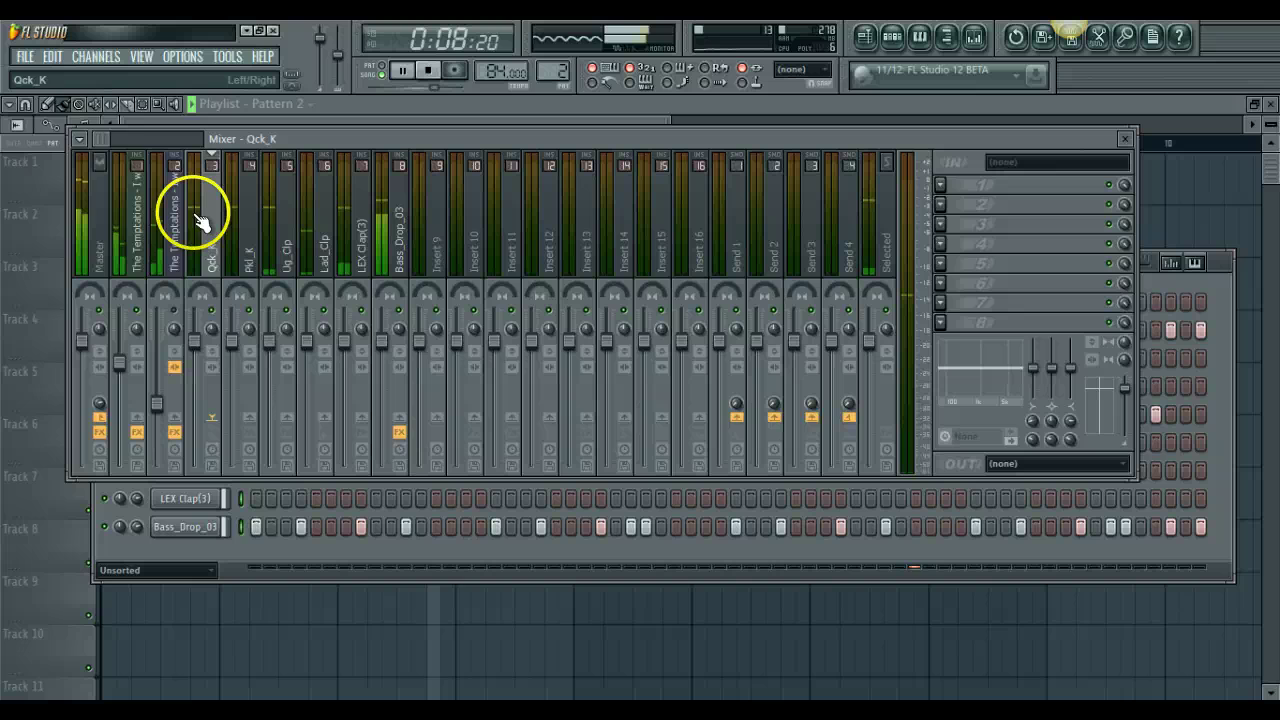
pyautogui.click(79, 139)
pyautogui.moveTo(110, 271)
pyautogui.click(306, 272)
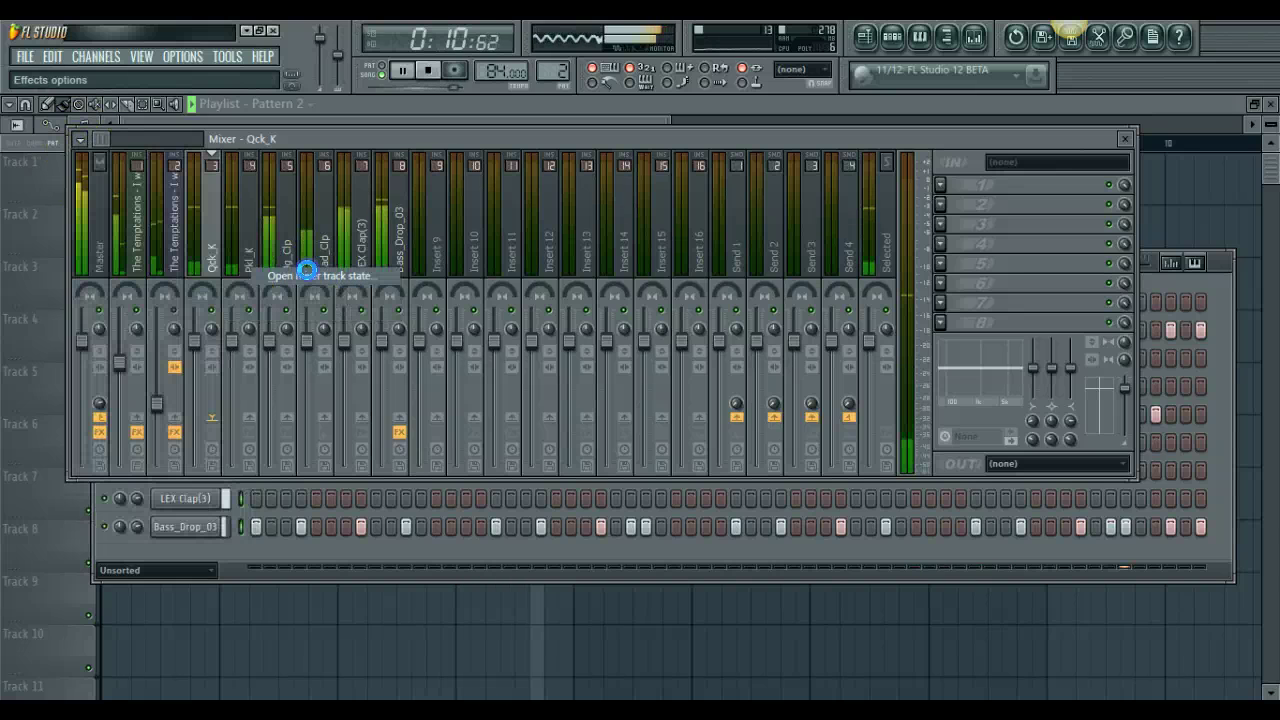
pyautogui.doubleClick(463, 236)
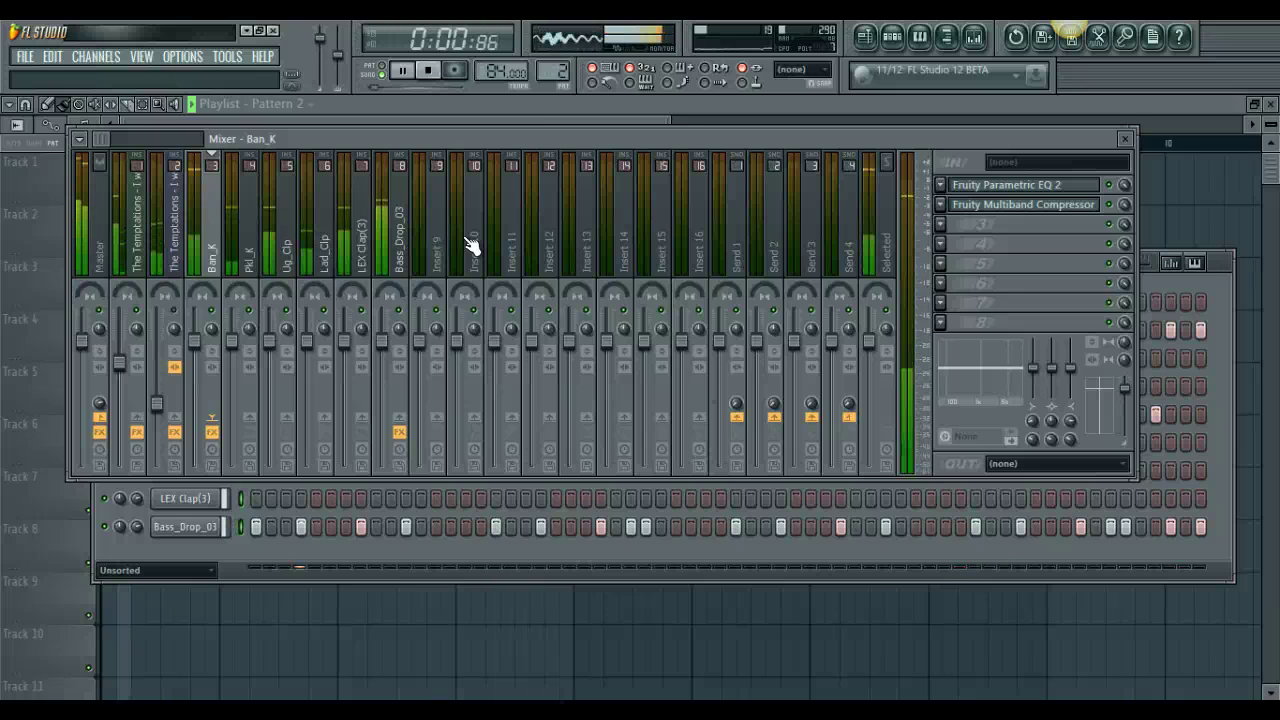
pyautogui.click(437, 245)
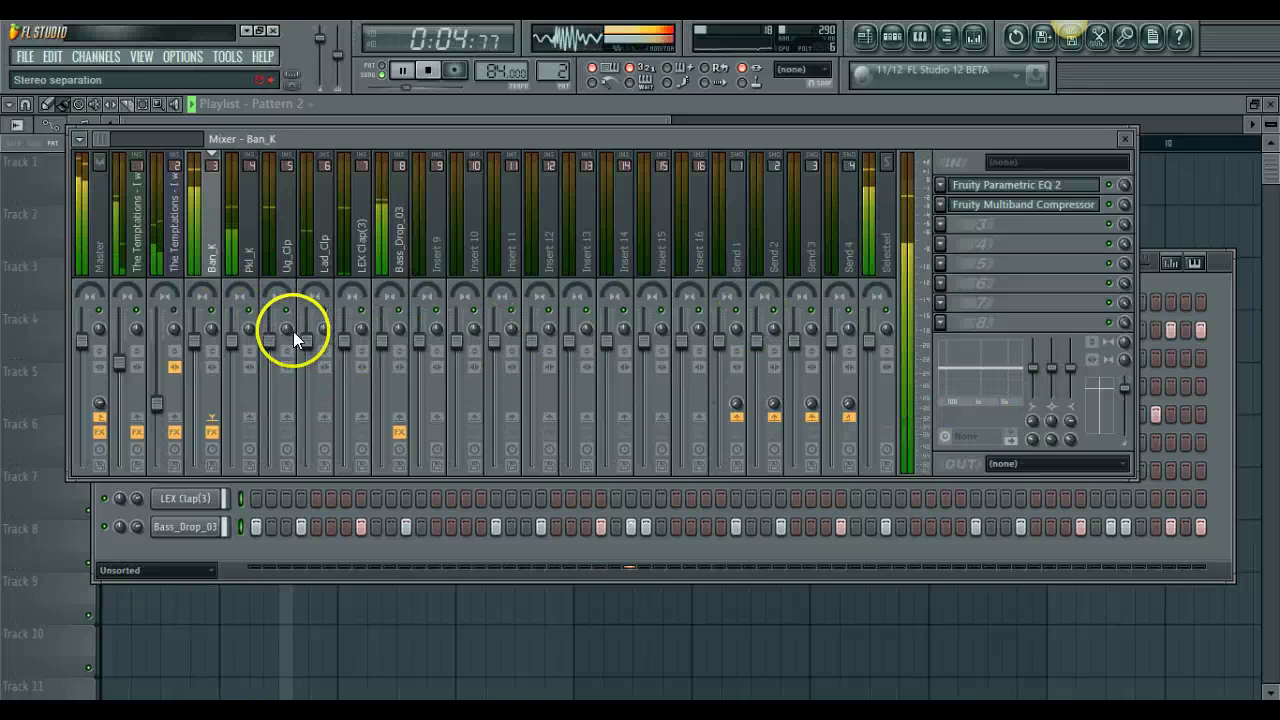
# - Mute the first Temptations sample insert and the Bass_Drop_03 insert, and toggle the Ban_K mute to compare the kicks
pyautogui.click(249, 230)
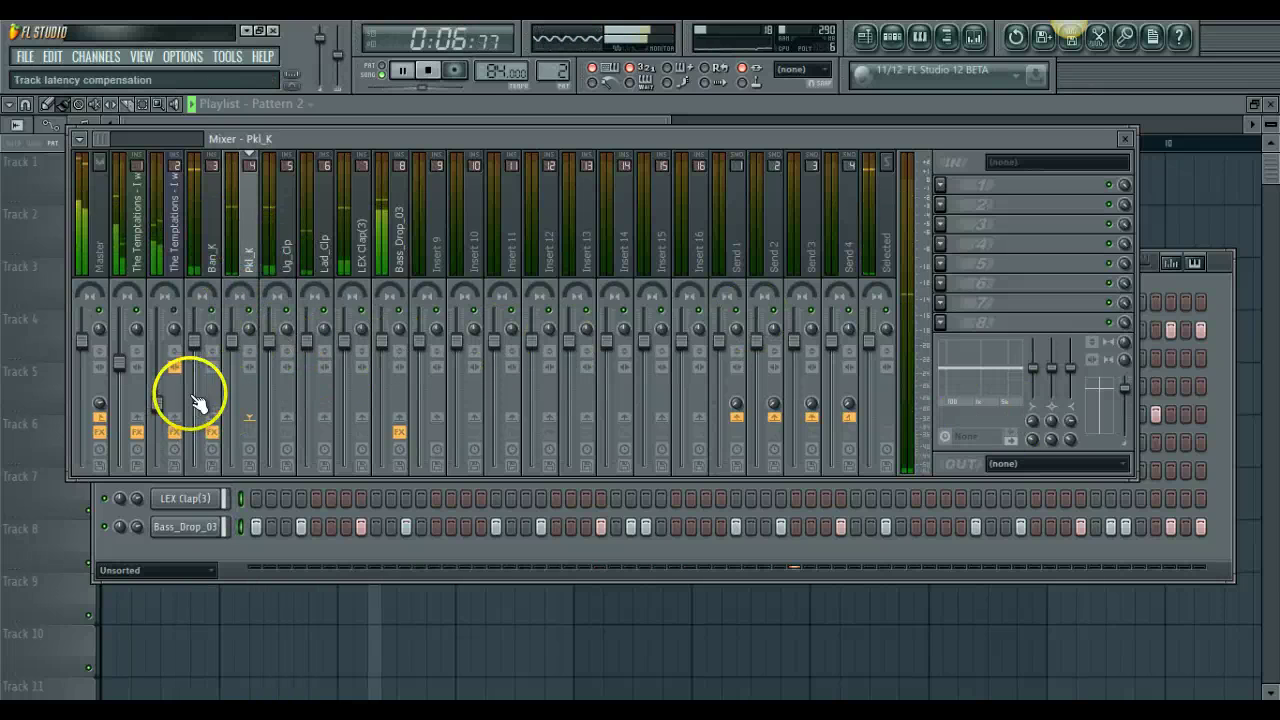
pyautogui.click(135, 309)
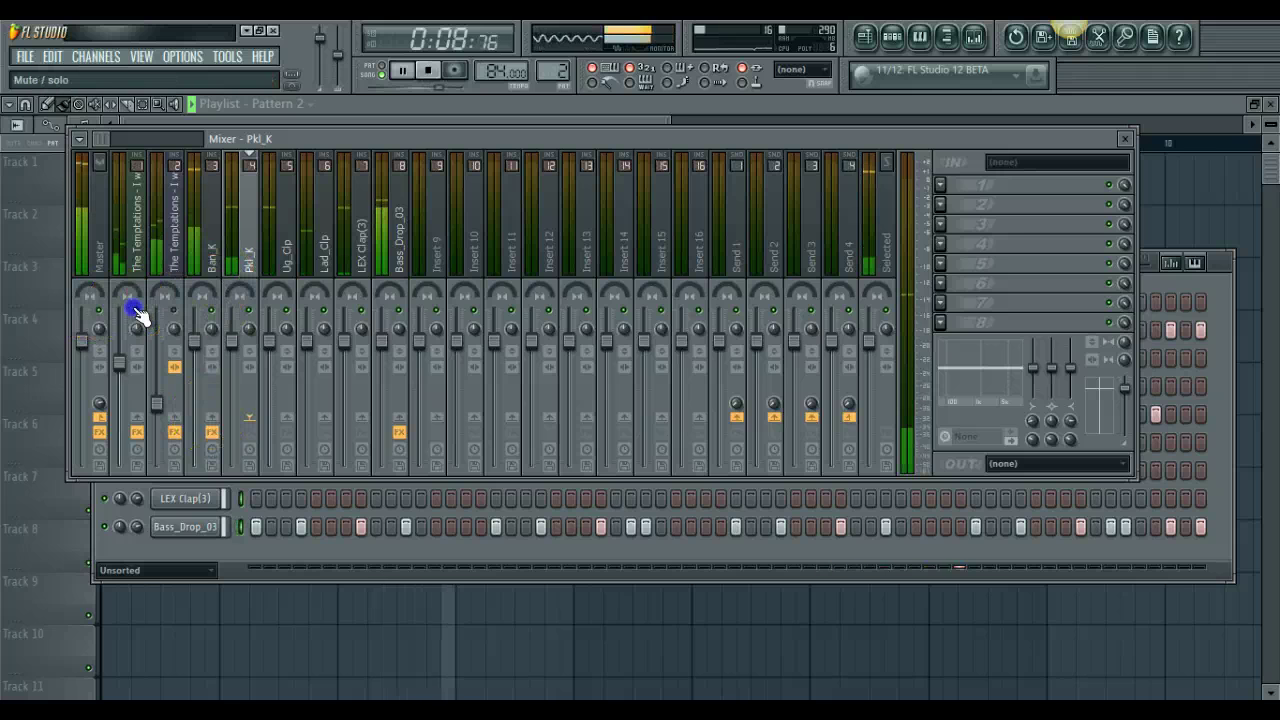
pyautogui.click(400, 311)
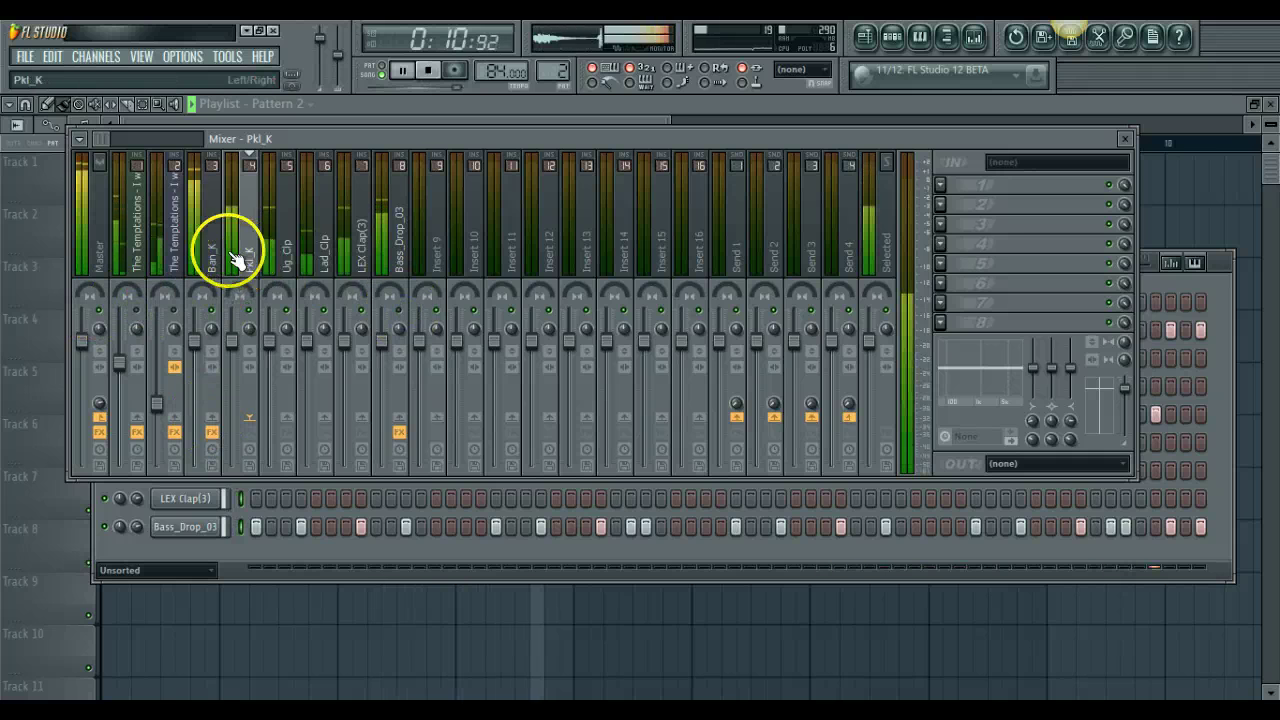
pyautogui.click(211, 309)
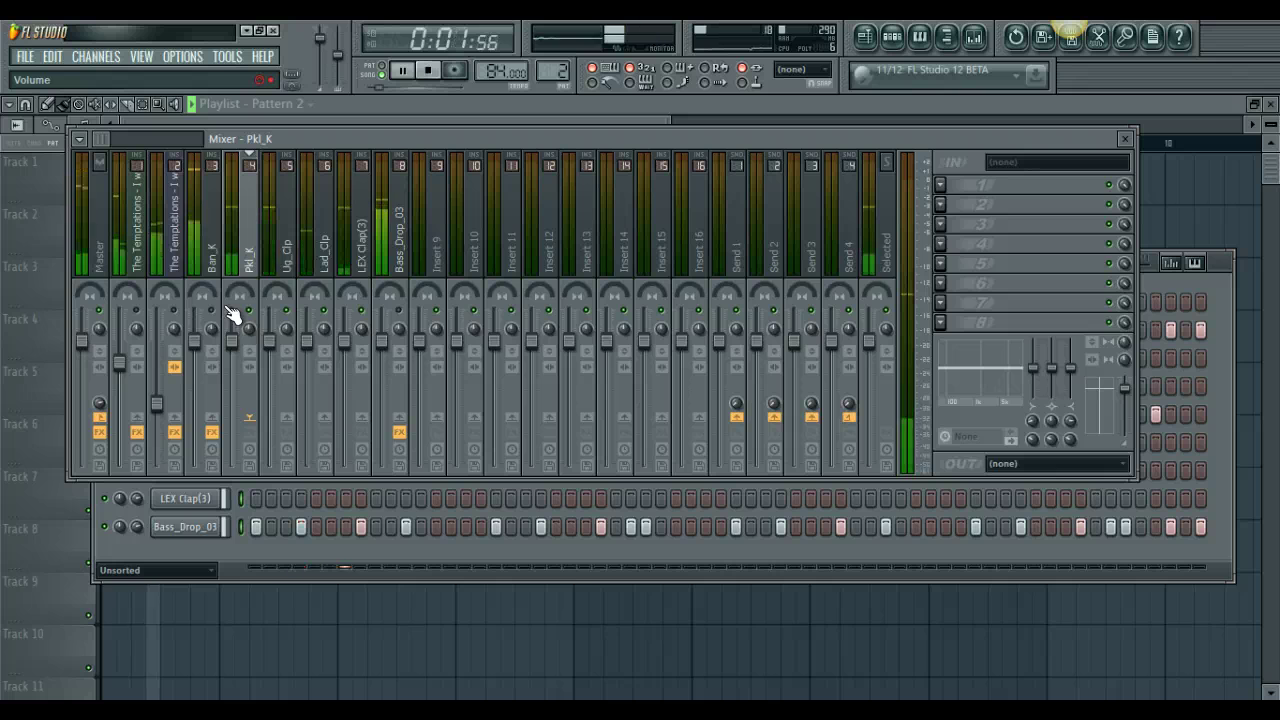
pyautogui.click(210, 308)
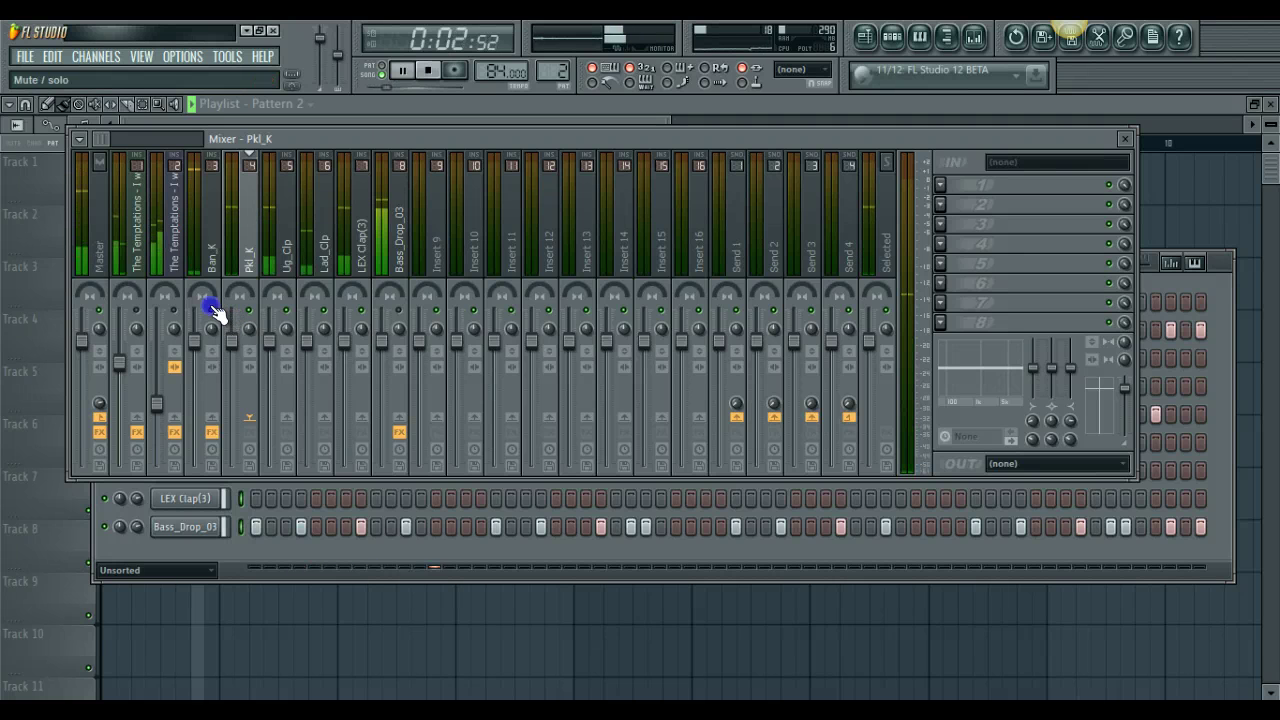
# - Route the Pkl_K insert into Ban_K and lower the volume faders of both kick inserts slightly
pyautogui.click(212, 415)
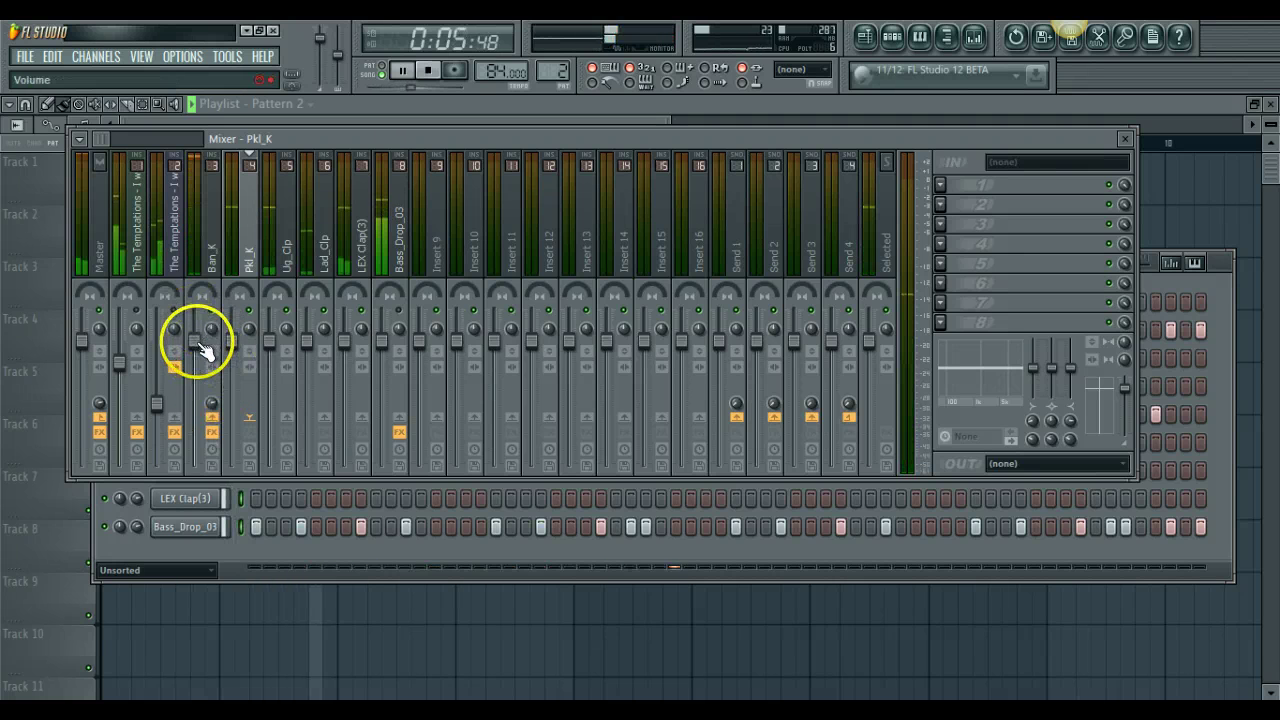
pyautogui.moveTo(231, 349)
pyautogui.mouseDown()
pyautogui.moveTo(240, 460)
pyautogui.moveTo(237, 363)
pyautogui.mouseUp()
pyautogui.click(205, 278)
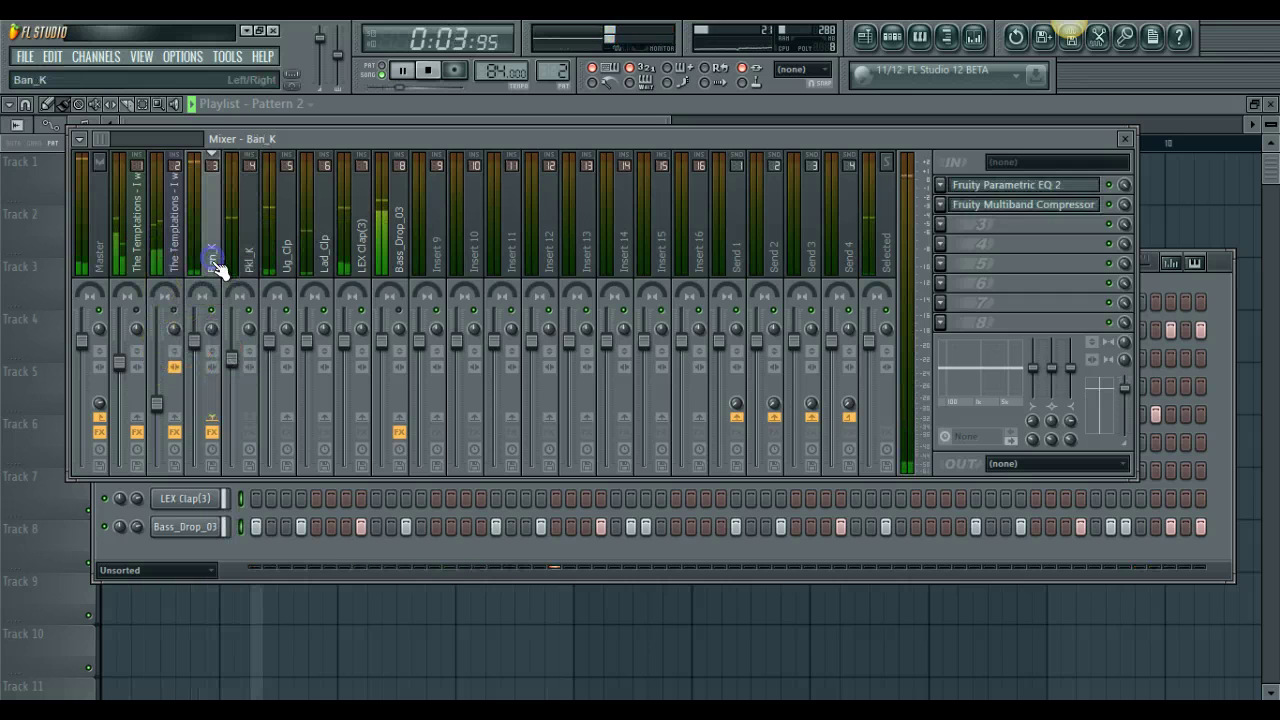
pyautogui.click(195, 348)
pyautogui.moveTo(195, 348); pyautogui.dragTo(196, 364)
pyautogui.click(735, 272)
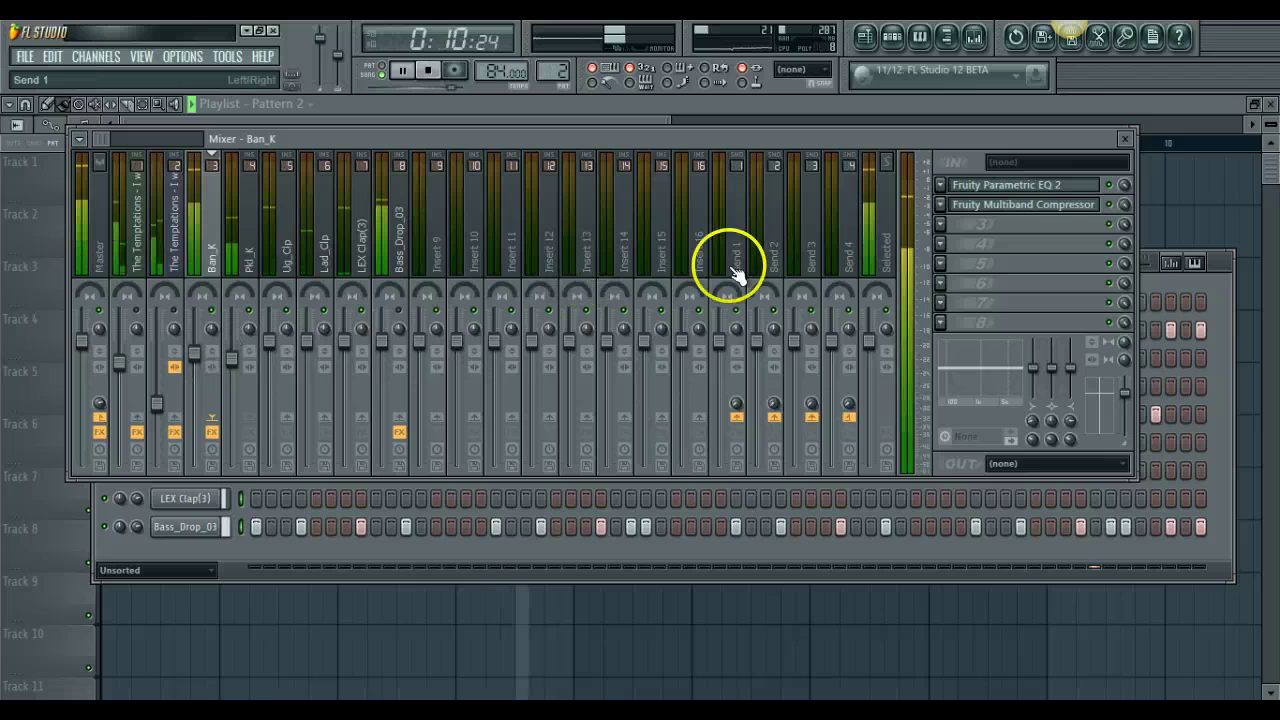
# - In Ban_K's Parametric EQ 2, lower the band 1 high-pass cutoff and reduce the band 2 boost slightly, and unmute the first sample insert
pyautogui.click(1032, 186)
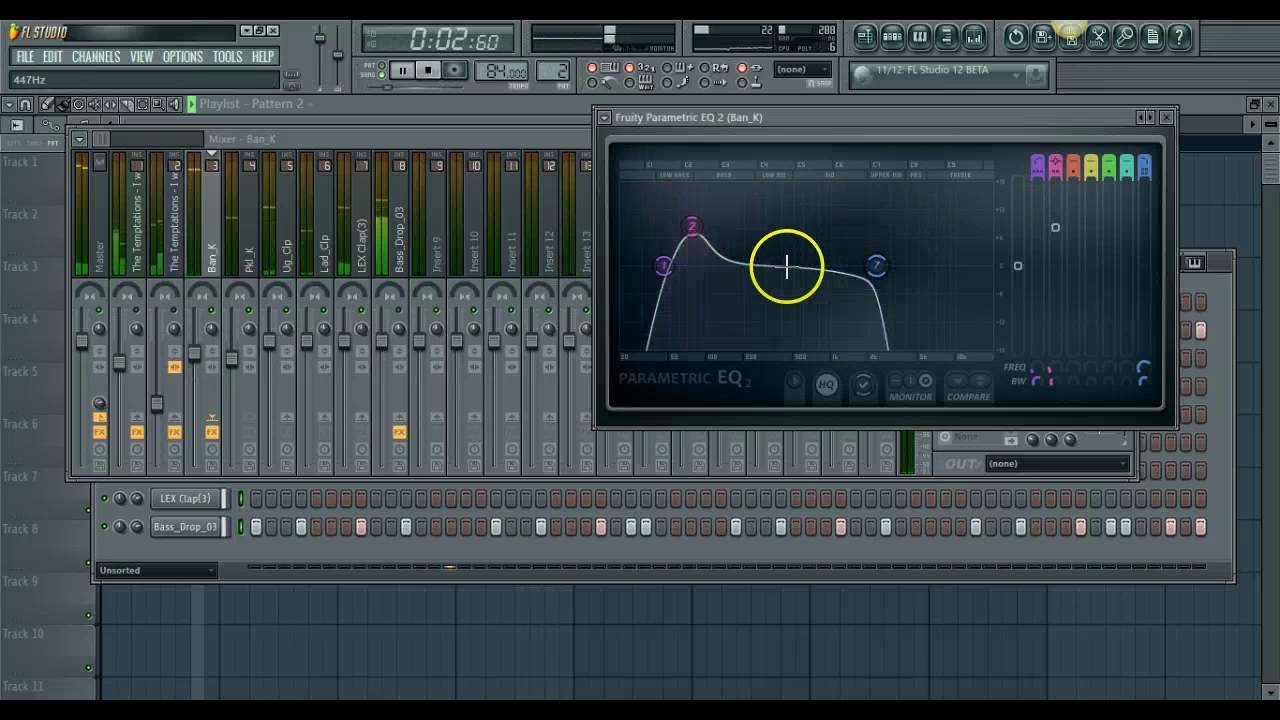
pyautogui.moveTo(676, 276)
pyautogui.mouseDown()
pyautogui.moveTo(605, 272)
pyautogui.moveTo(653, 266)
pyautogui.mouseUp()
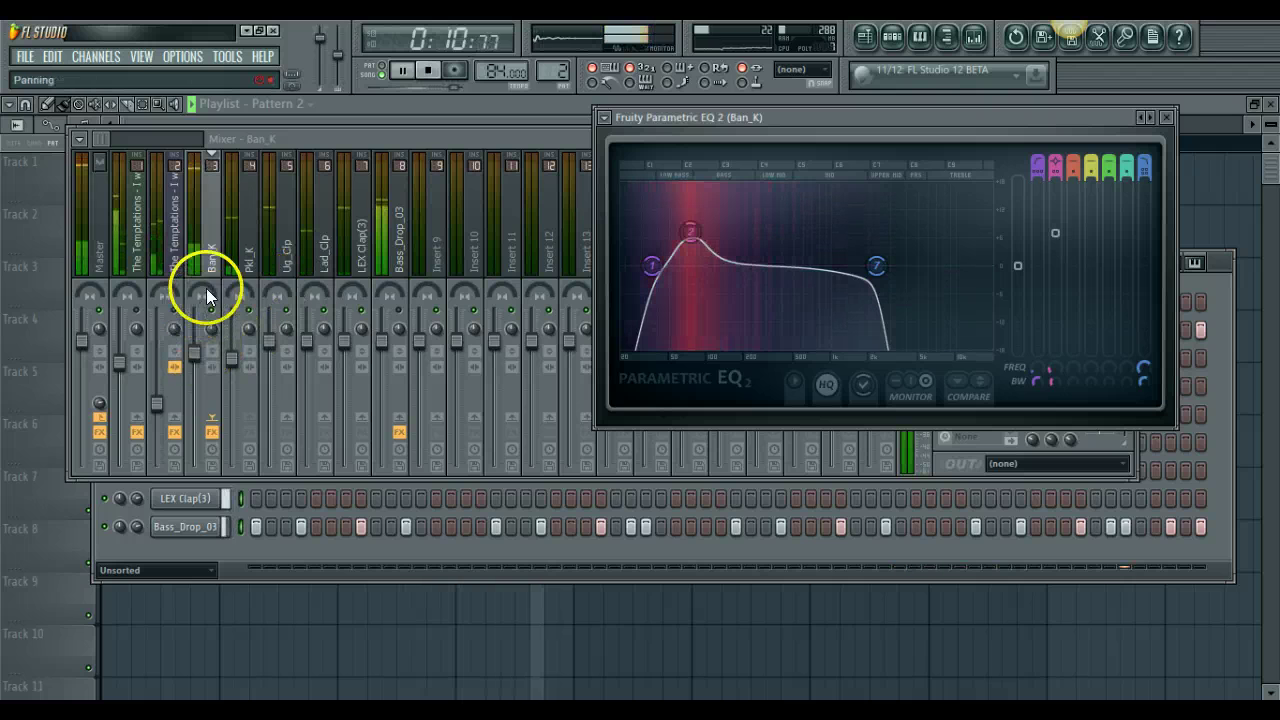
pyautogui.click(143, 313)
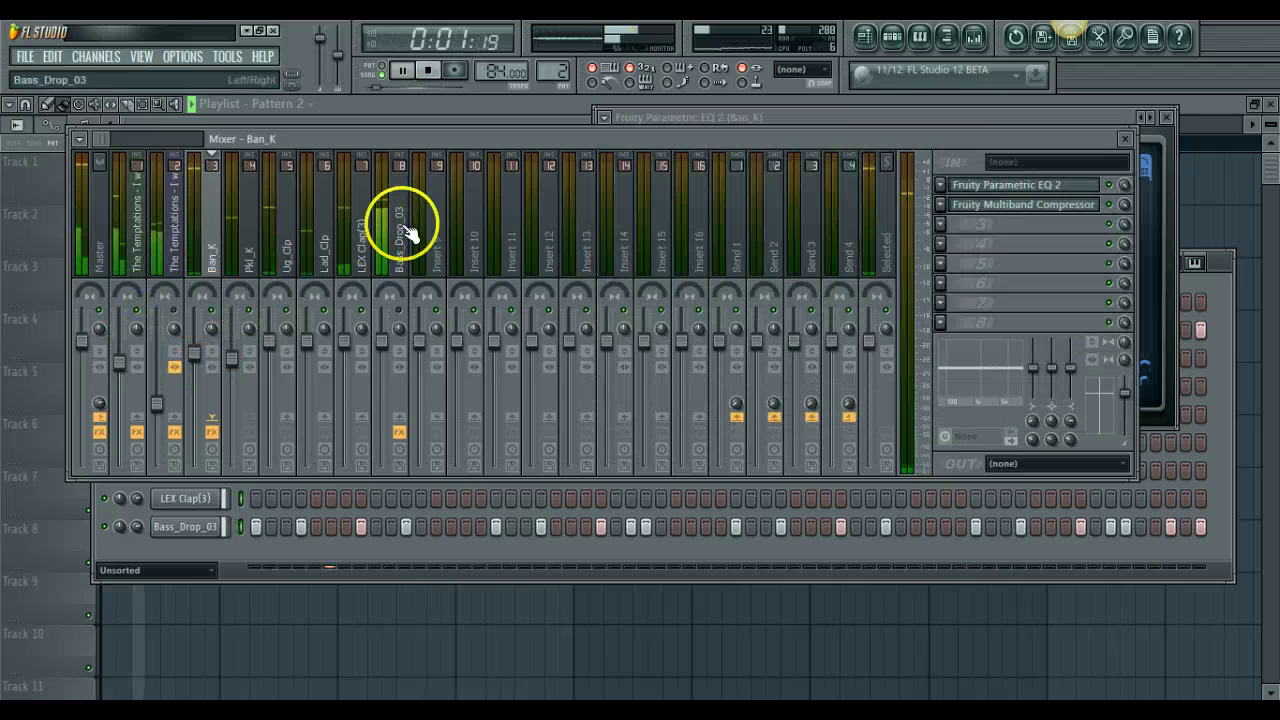
# - Load the Clap mixer track state onto the Ug_Clp insert
pyautogui.click(285, 258)
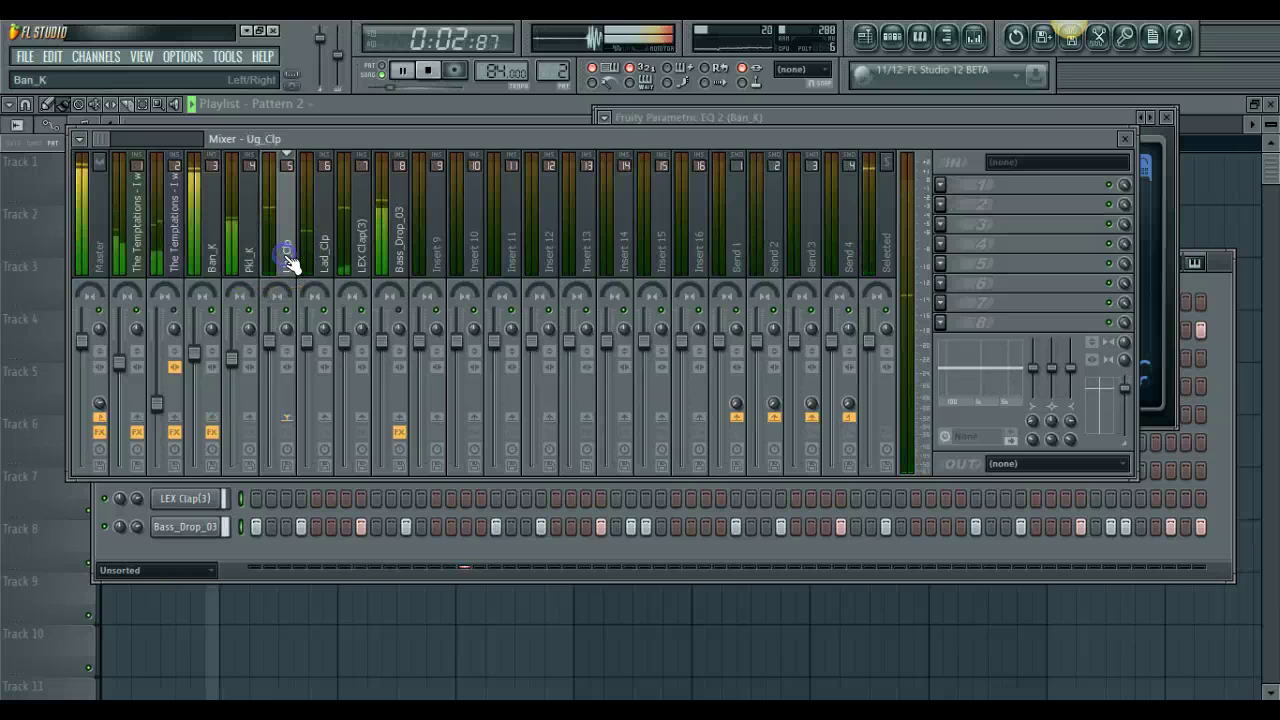
pyautogui.click(80, 140)
pyautogui.moveTo(119, 272)
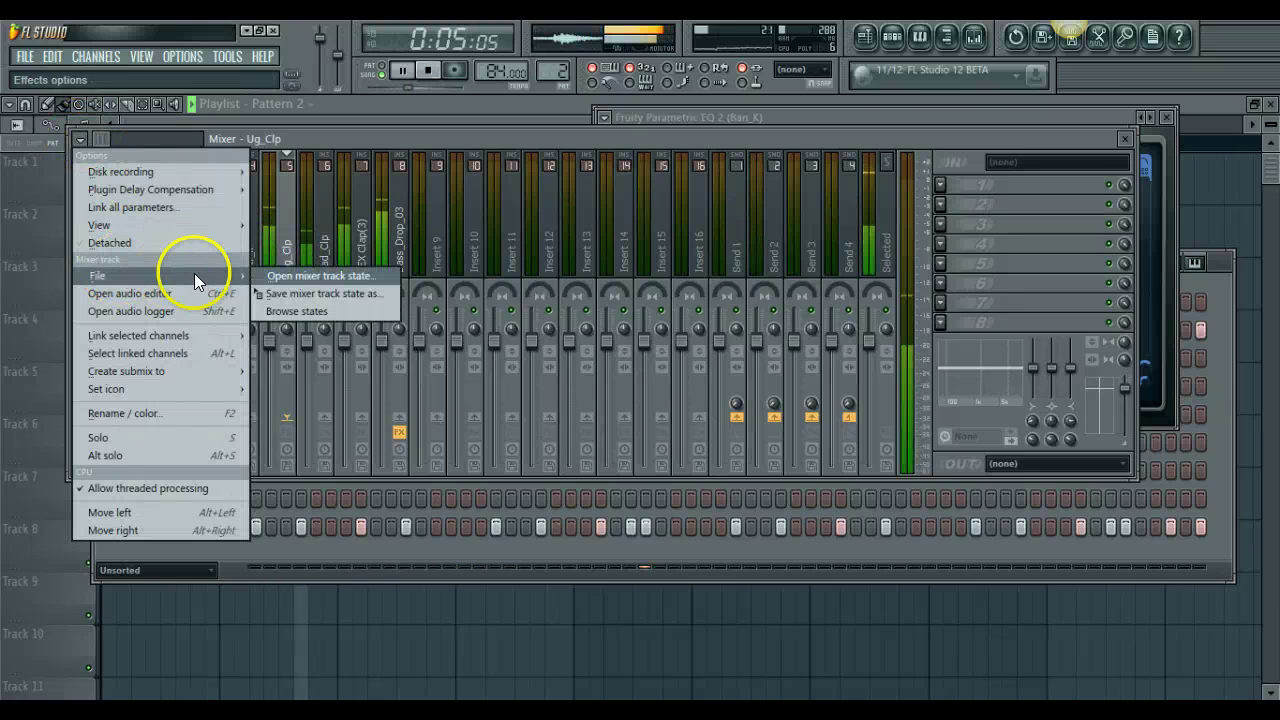
pyautogui.click(377, 268)
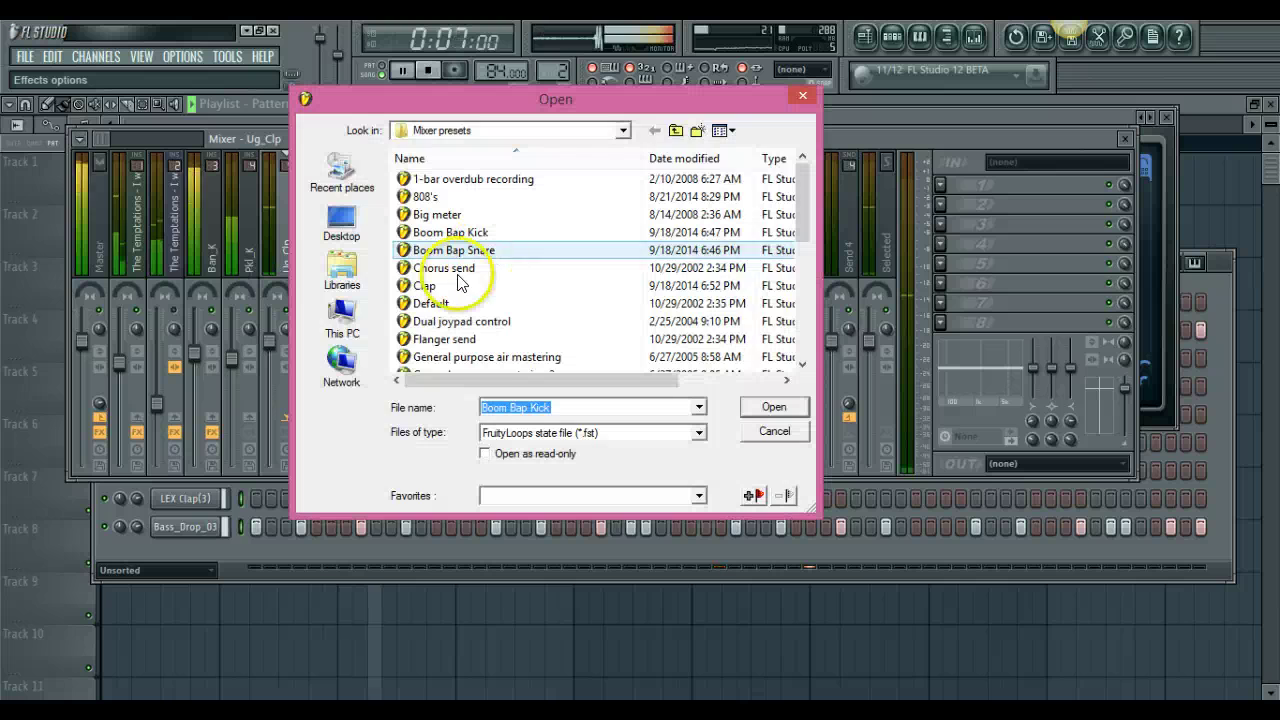
pyautogui.doubleClick(443, 288)
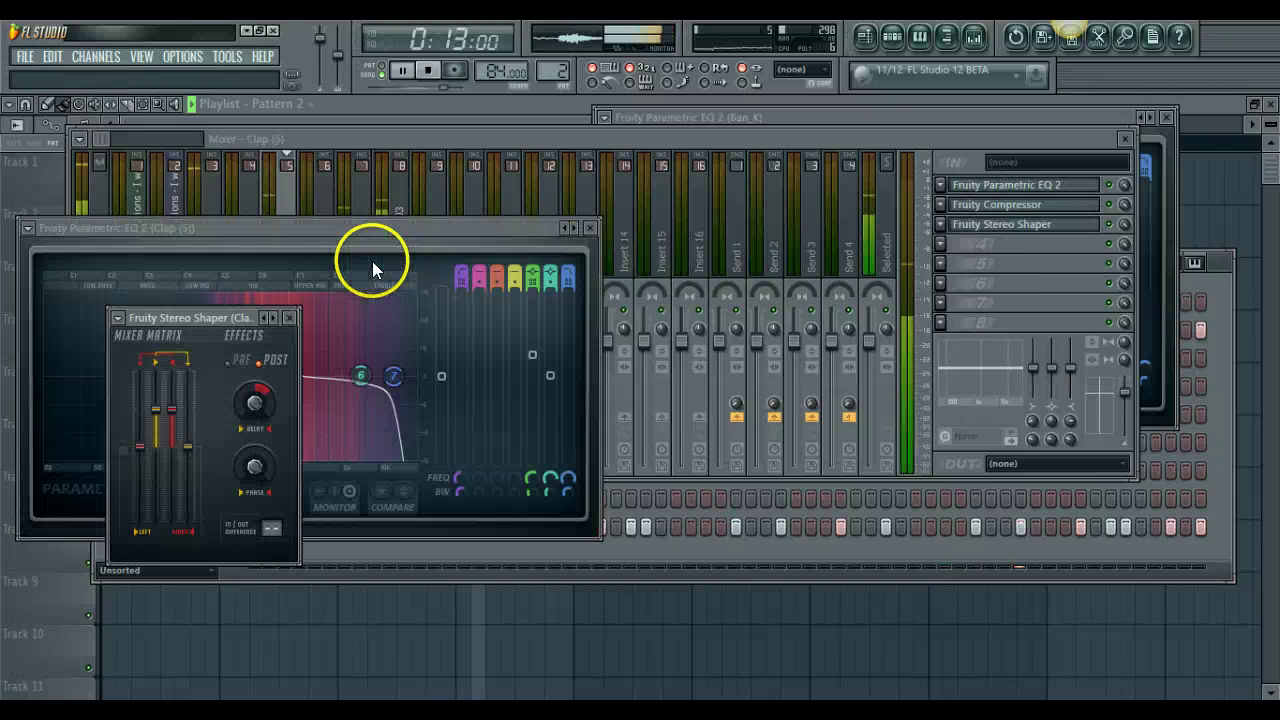
# - Shift band 5 of the clap's Parametric EQ 2 slightly higher in frequency and gain, and close the EQ
pyautogui.click(453, 234)
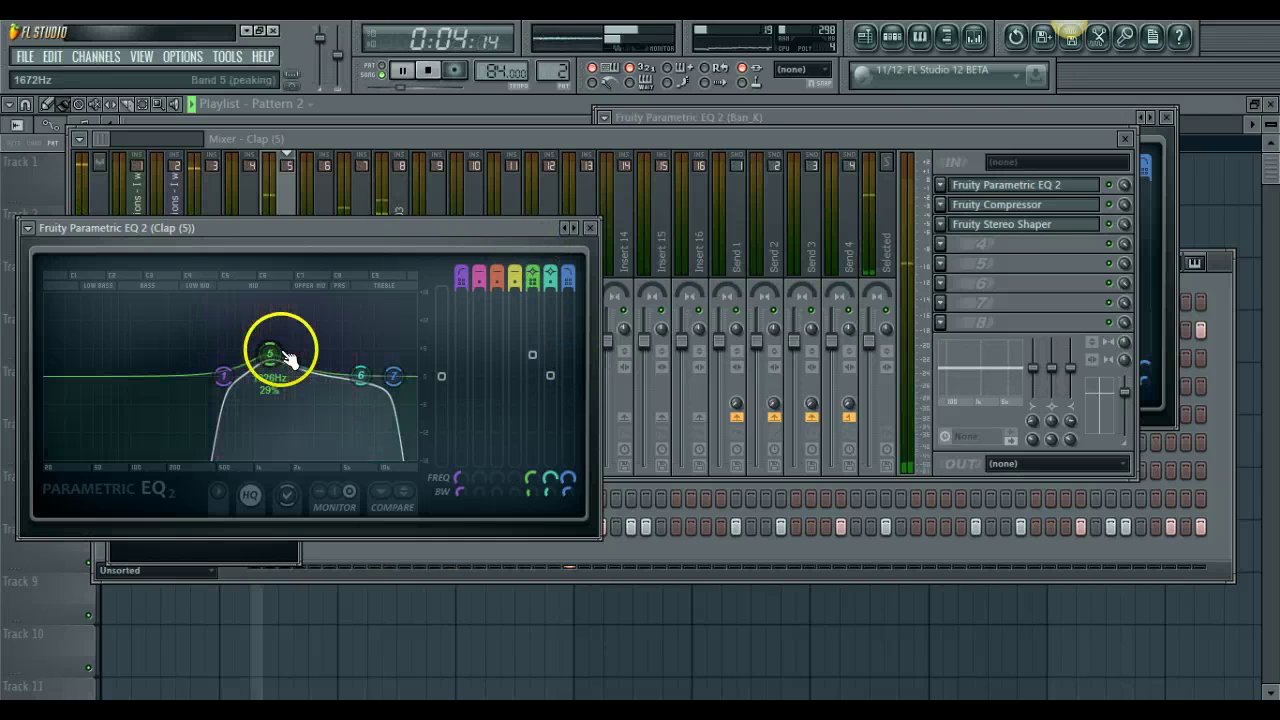
pyautogui.moveTo(288, 358); pyautogui.dragTo(298, 353)
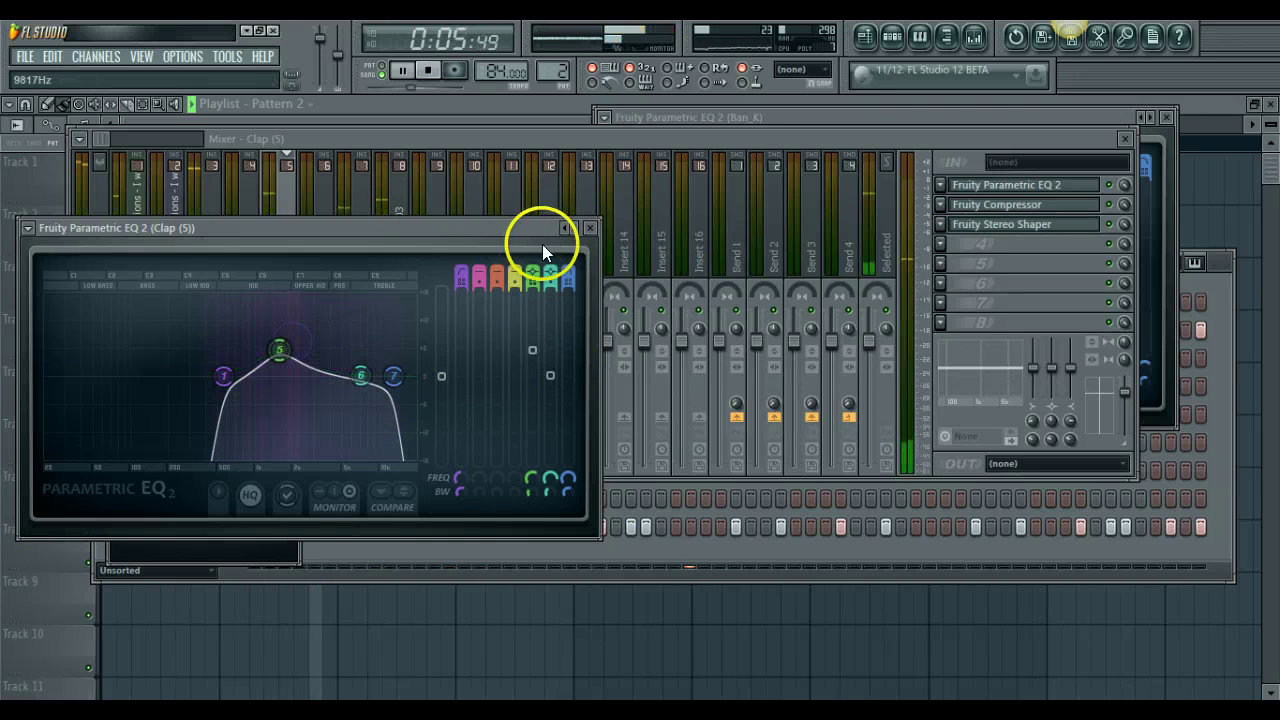
pyautogui.click(593, 229)
# - Set the clap's Fruity Compressor type to Medium and its gain to 7.0 dB, and close the compressor
pyautogui.click(265, 223)
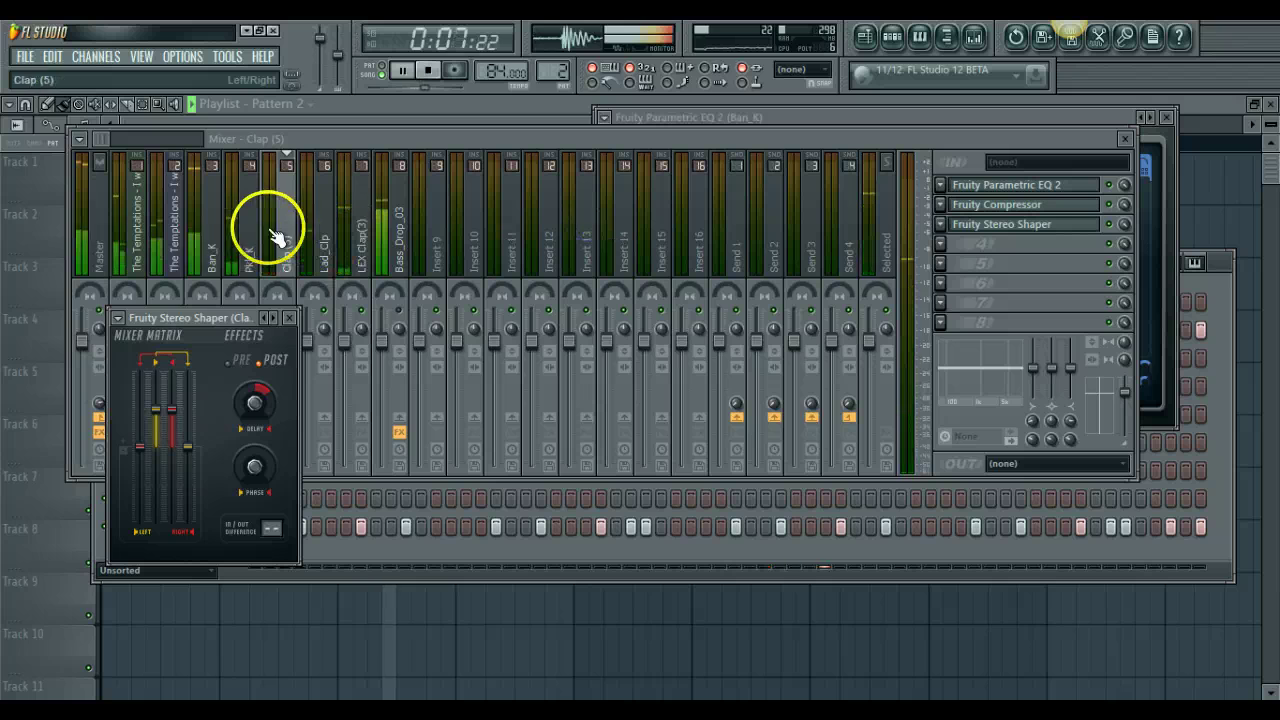
pyautogui.click(1045, 205)
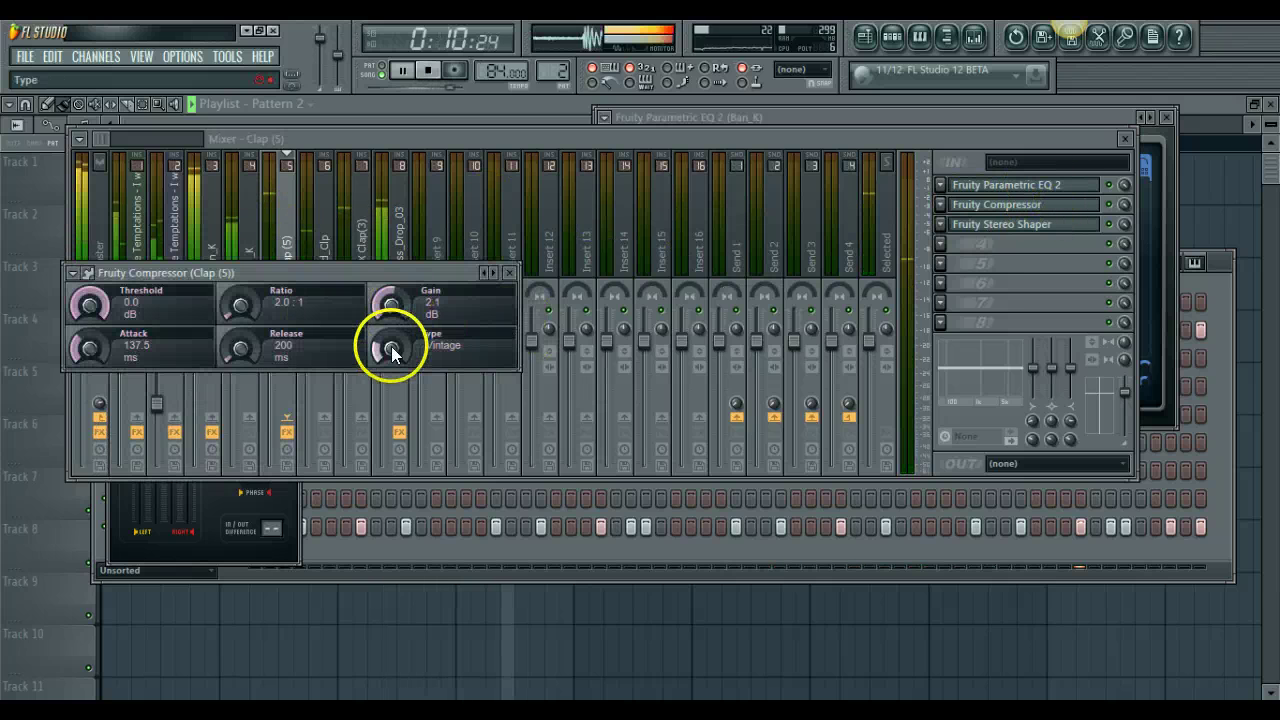
pyautogui.moveTo(393, 347)
pyautogui.mouseDown()
pyautogui.moveTo(394, 366)
pyautogui.moveTo(393, 350)
pyautogui.mouseUp()
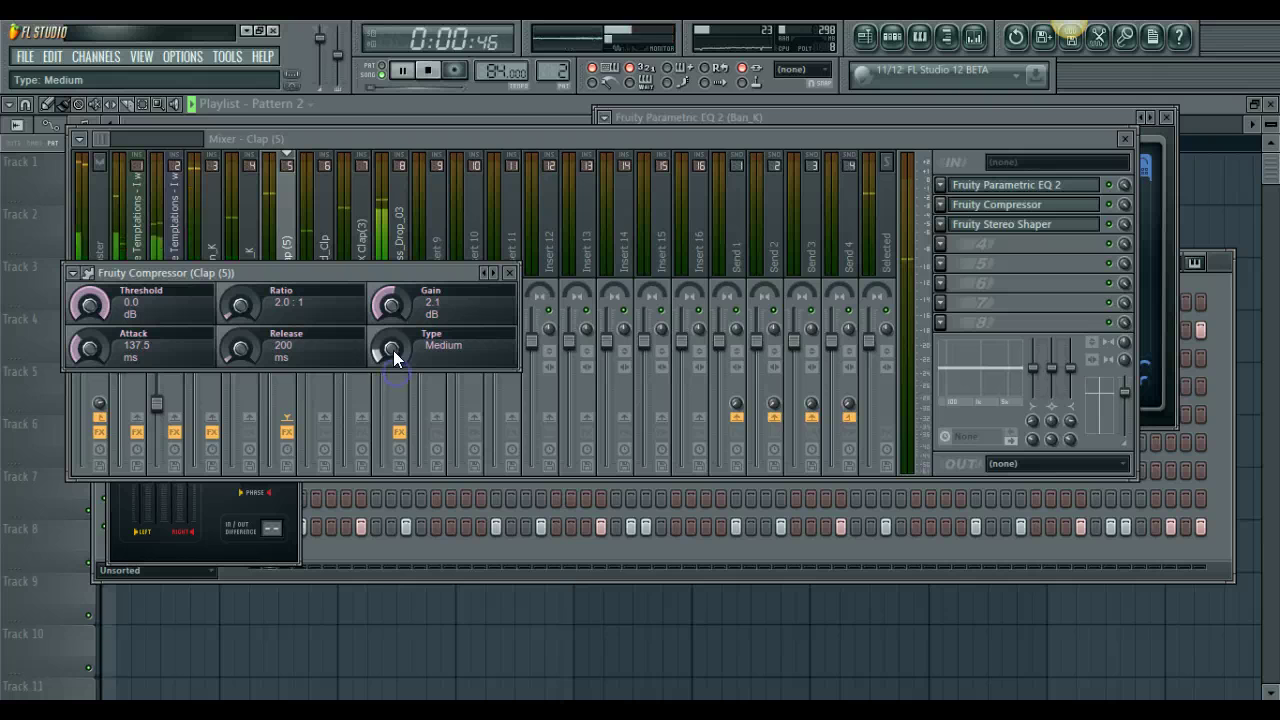
pyautogui.moveTo(390, 303); pyautogui.dragTo(401, 291)
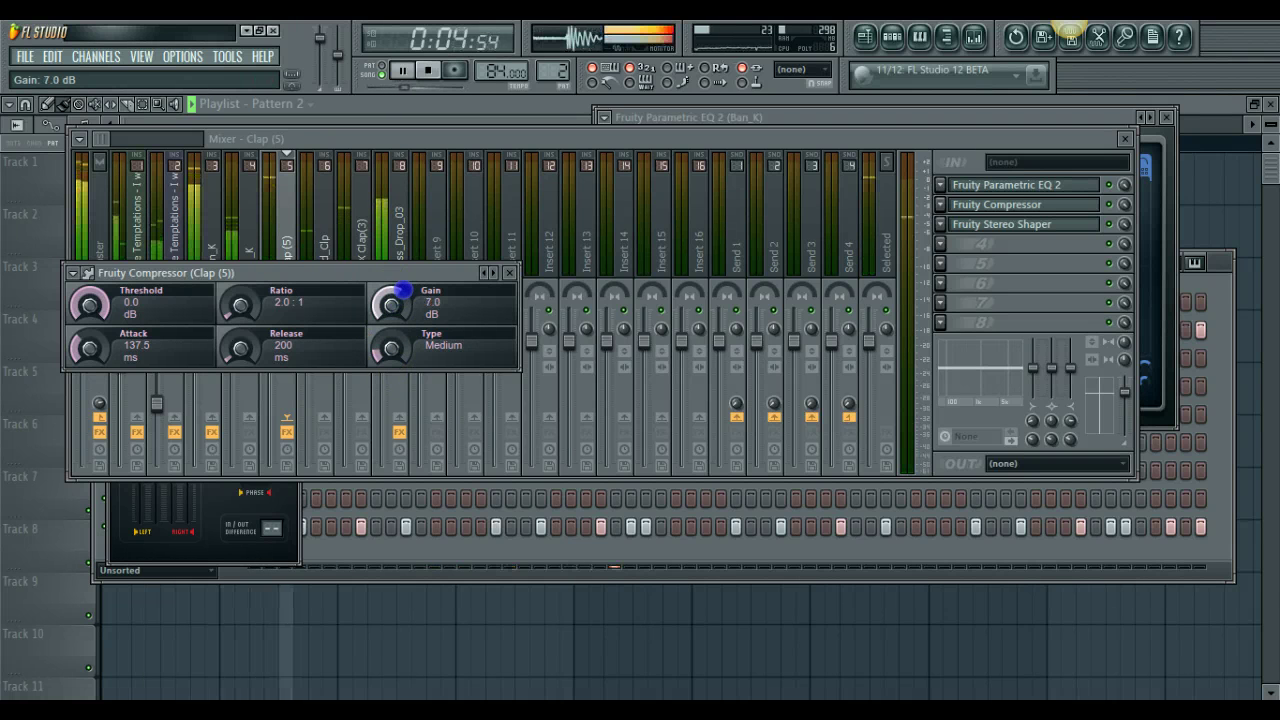
pyautogui.click(509, 272)
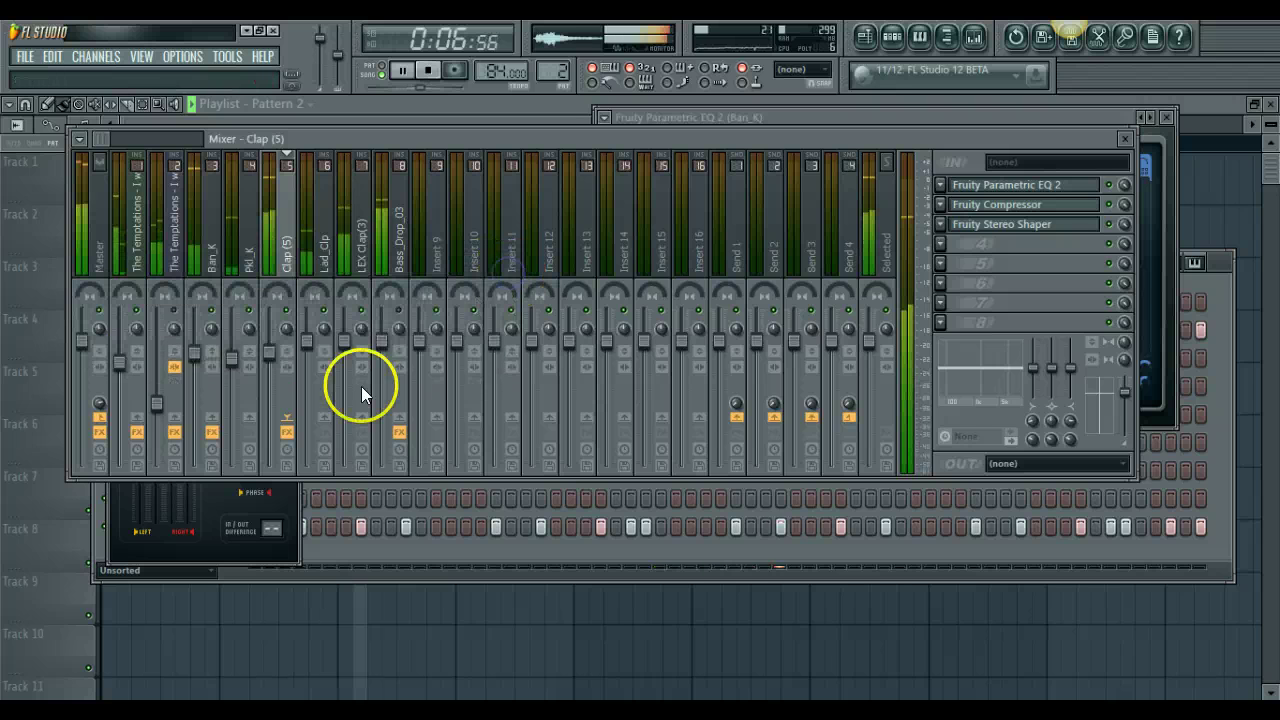